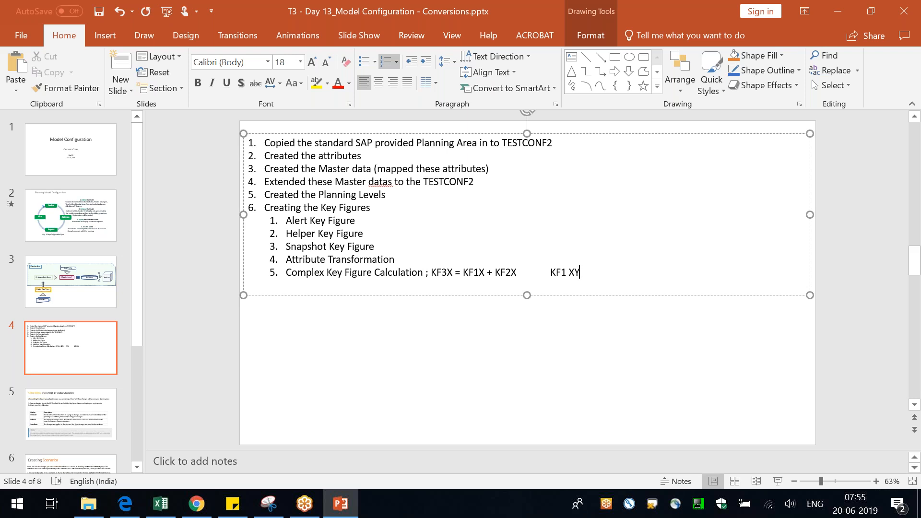
Edit the first formula beside Complex Key Figure Calculation to read KF3 X = KF1 XY + KF2X.
key(shift+Left)
key(shift+Left)
key(shift+Left)
key(shift+Left)
key(shift+Left)
key(shift+Left)
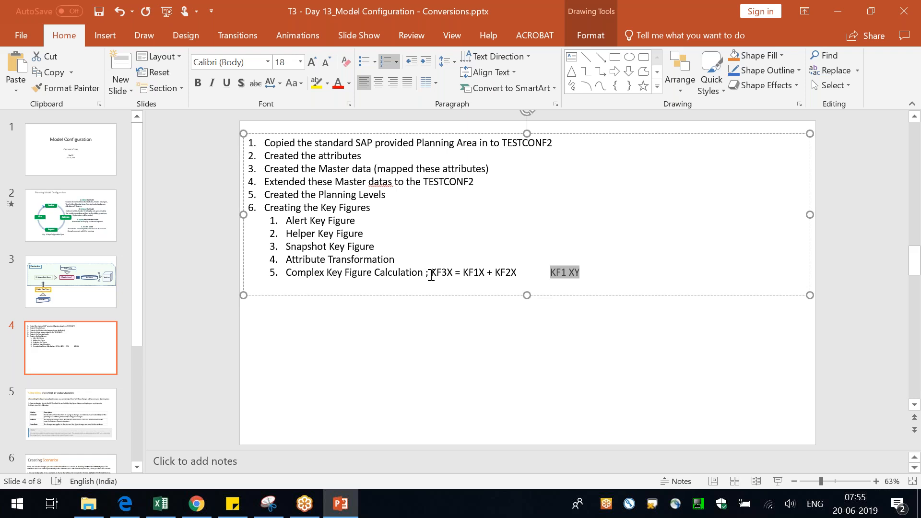
drag(431, 274, 441, 274)
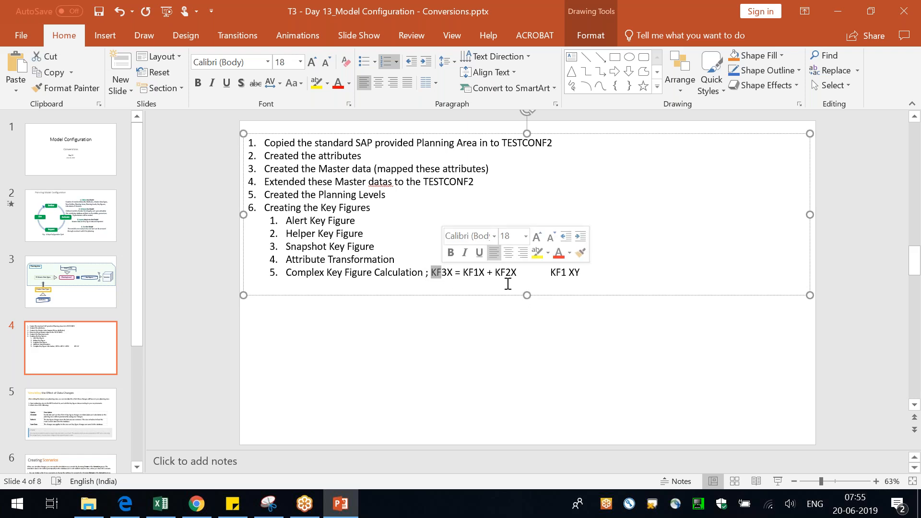
click(484, 272)
text(Y)
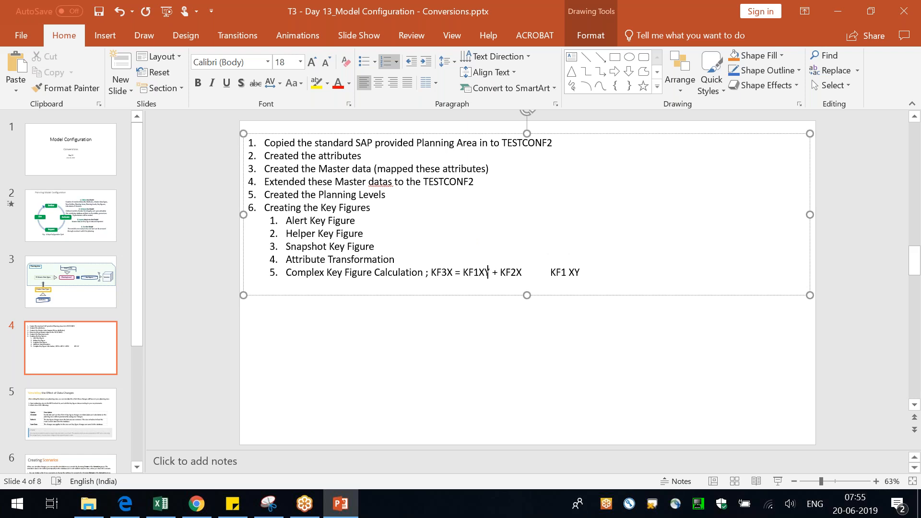
click(447, 272)
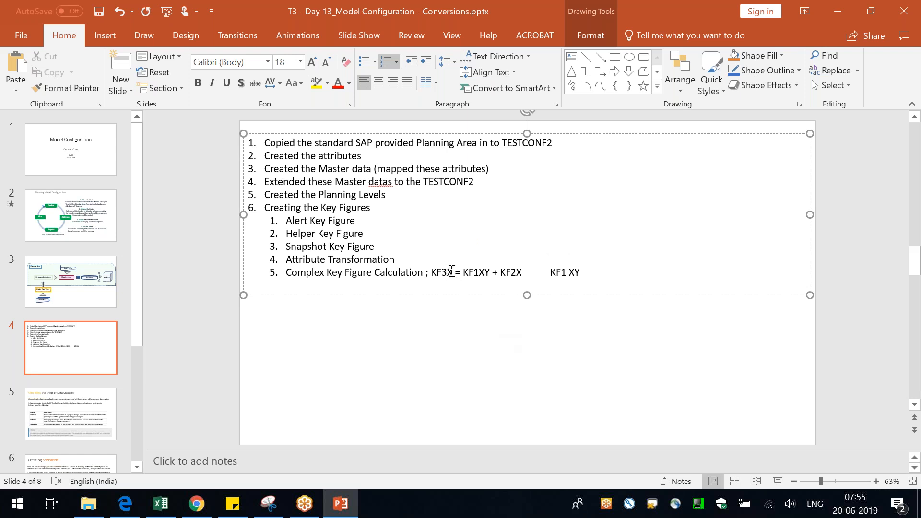
click(482, 273)
click(521, 272)
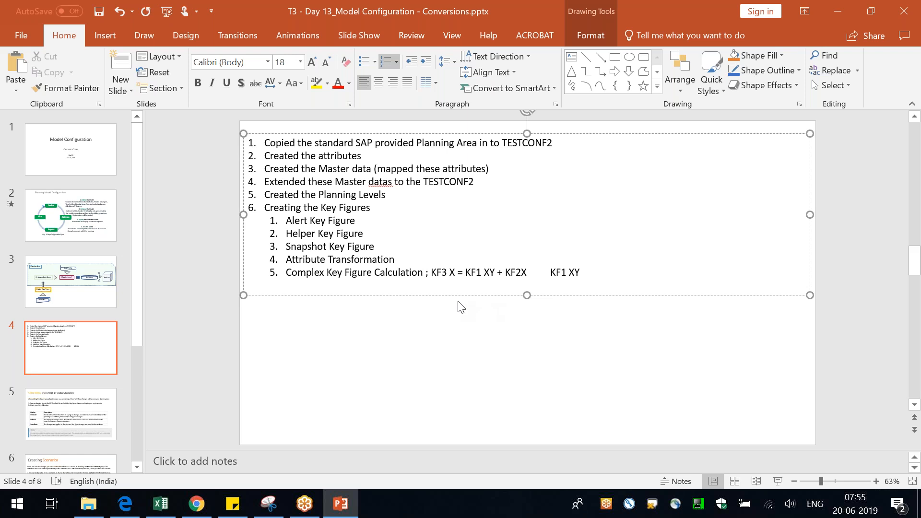
Rewrite the second formula on the Complex Key Figure Calculation line as KF1 X = Sum (KF1 XY).
click(575, 272)
key(End)
text(= Sum)
key(BackSpace)
key(BackSpace)
text((KF XY)
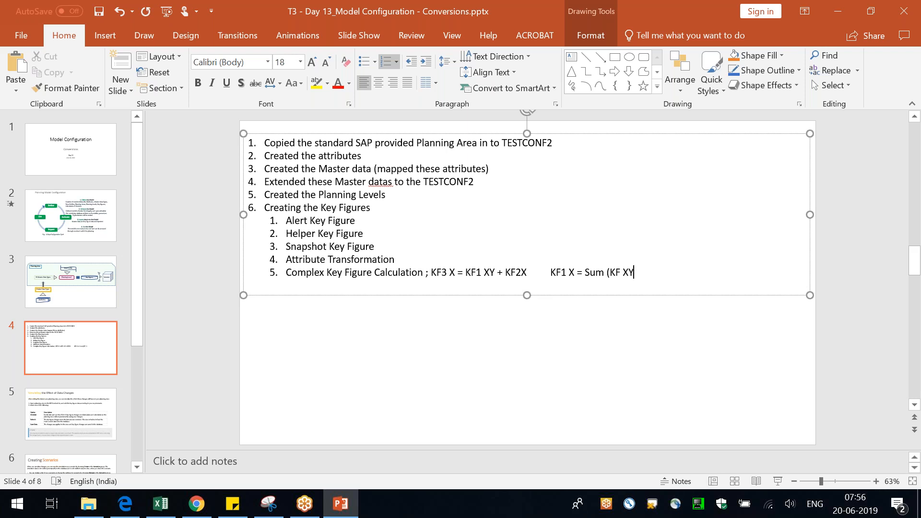
text())
key(Left)
key(Left)
text(1)
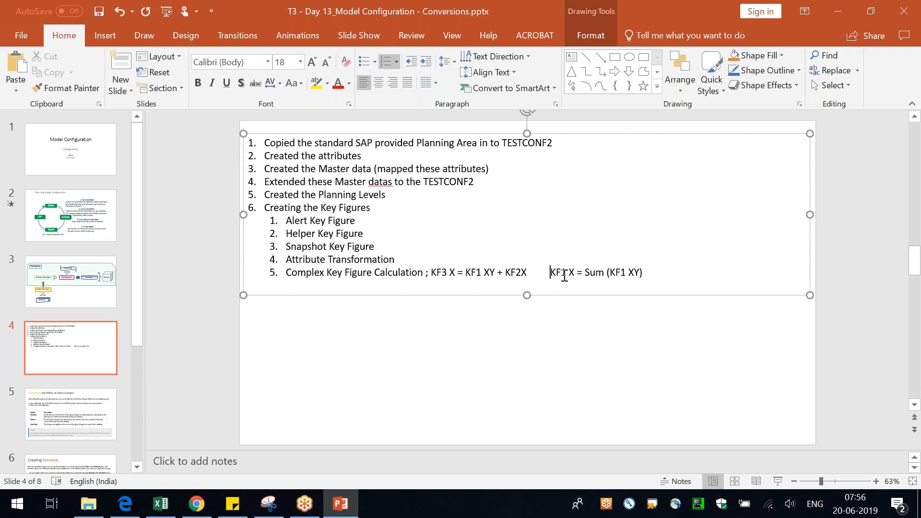
drag(550, 272, 566, 273)
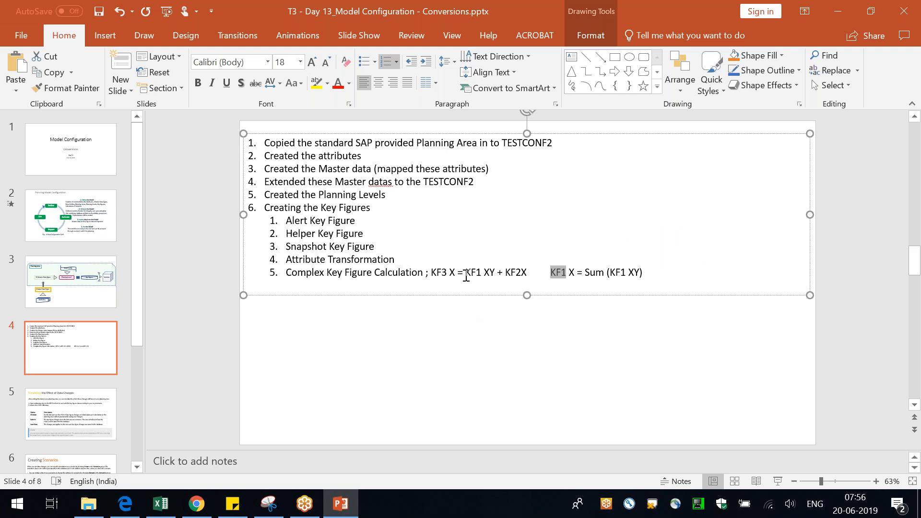
click(174, 379)
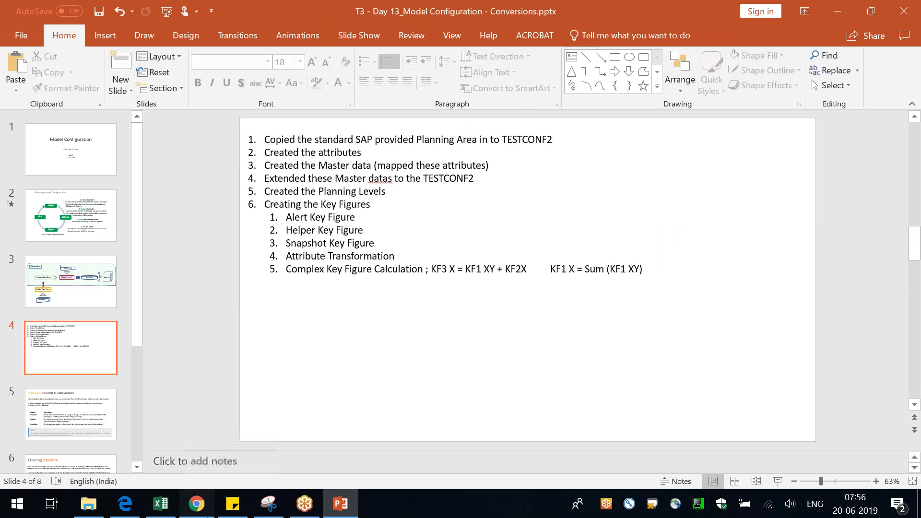
Switch to IBP Configuration in Chrome and search the TESTCONF2 key figures for mjob.
key(alt+Tab)
drag(44, 151, 7, 150)
text(ztestmjob)
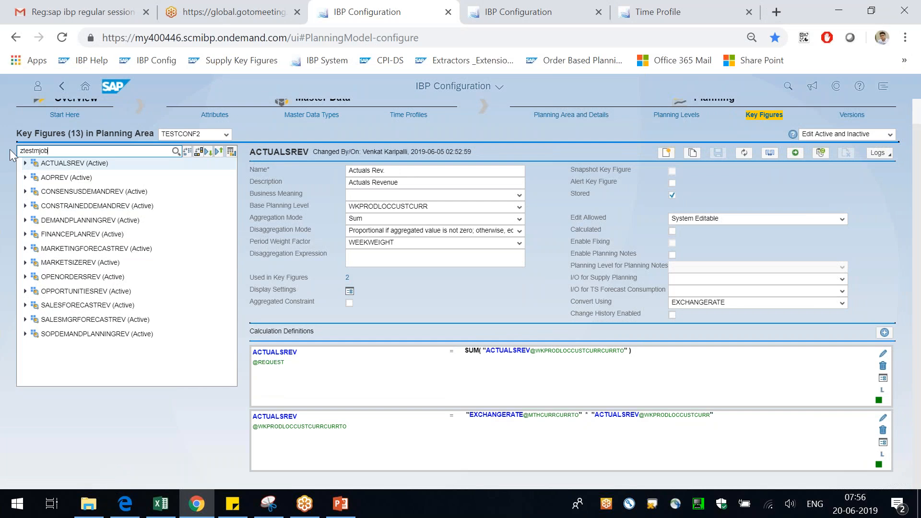
key(Return)
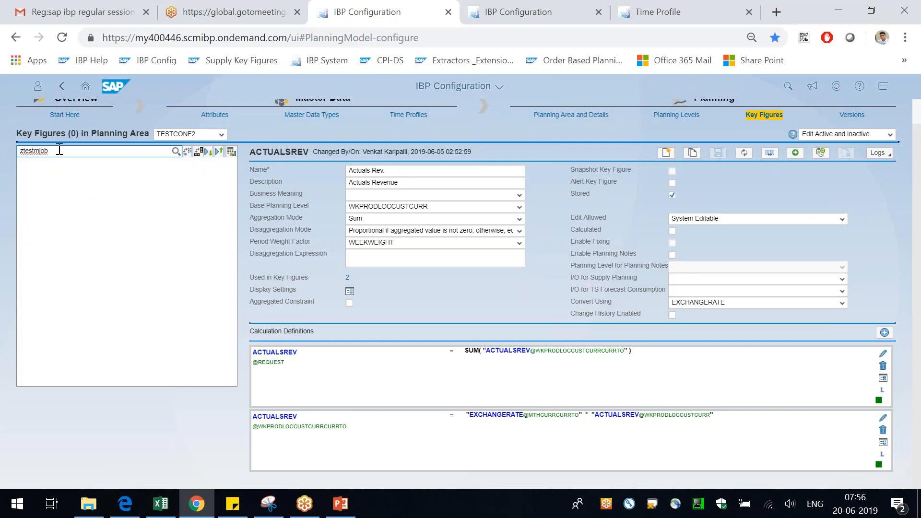
drag(45, 150, 3, 145)
text(mjob)
click(176, 152)
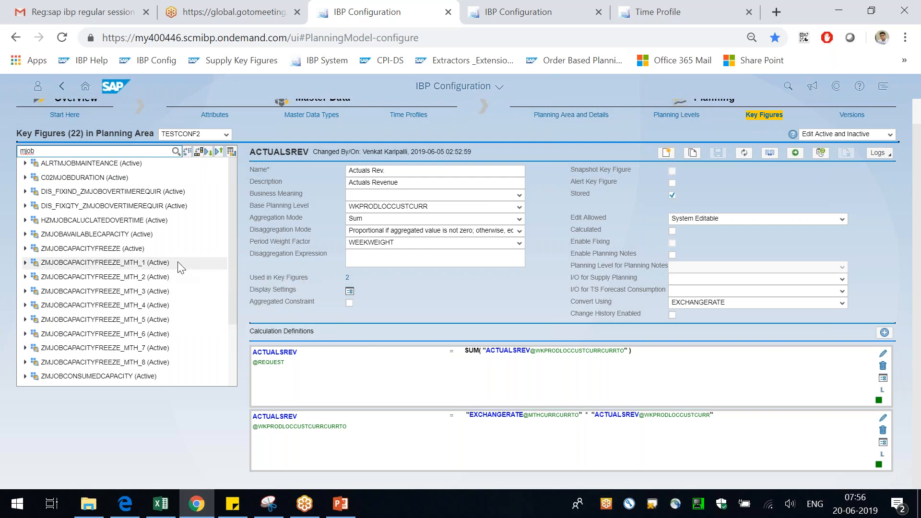
Open the ZMJOBCONSUMEDCAPACITY key figure and examine its base planning level and calculation definitions.
scroll(179, 277, down, 2)
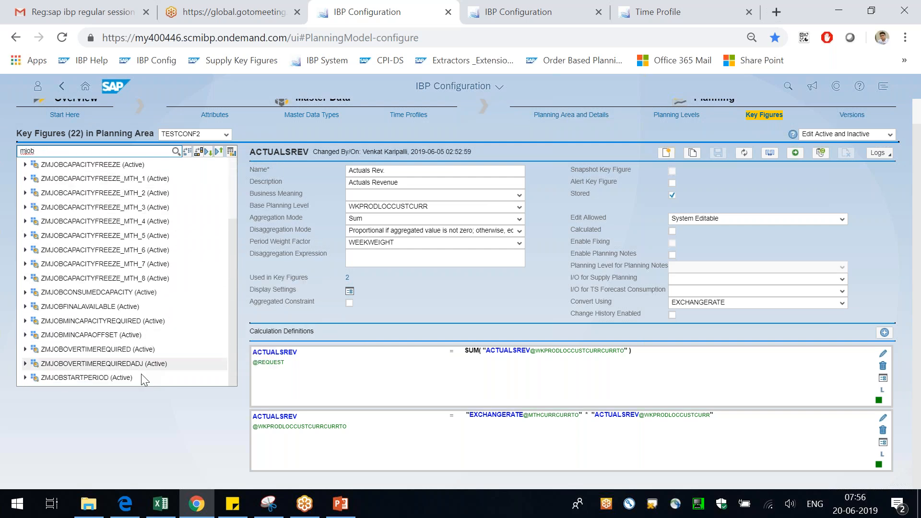
click(102, 292)
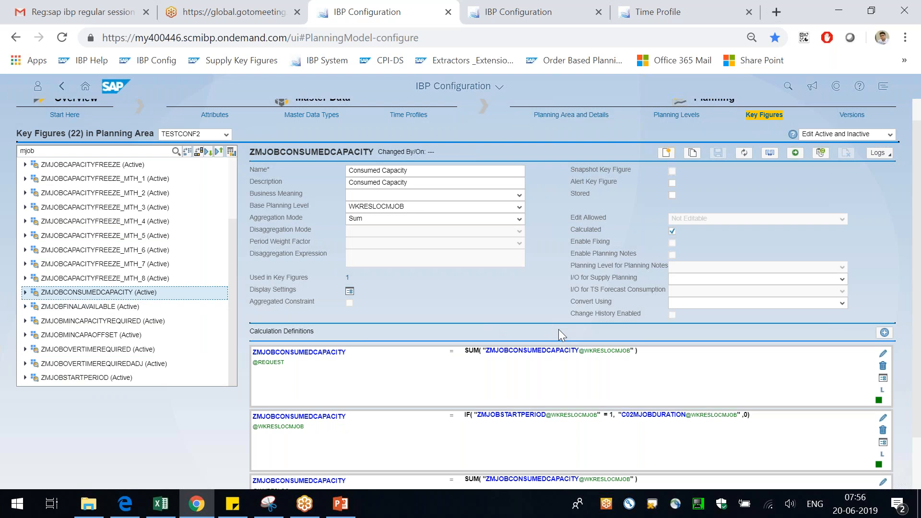
scroll(560, 329, down, 1)
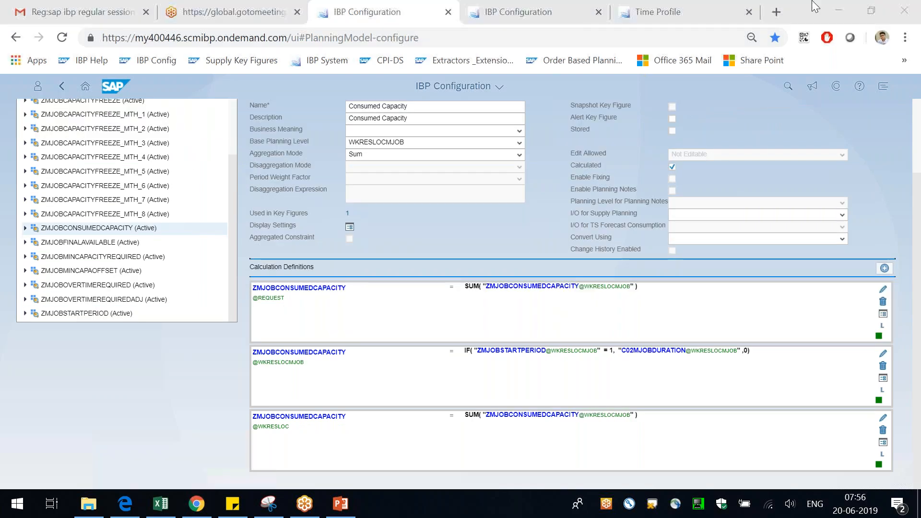
click(917, 269)
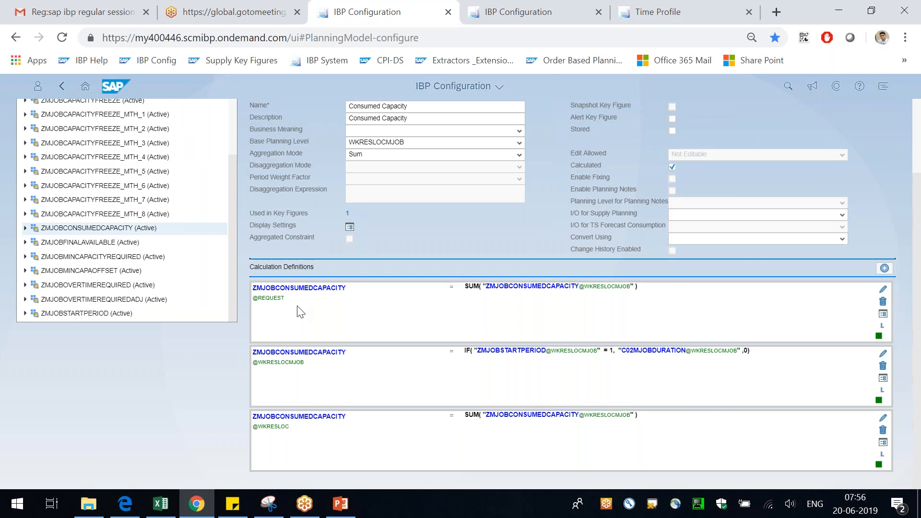
scroll(302, 312, up, 2)
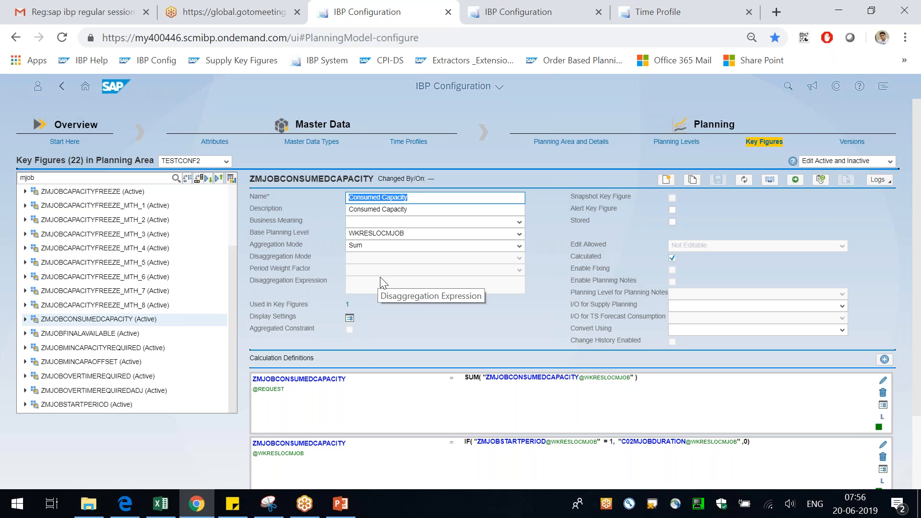
drag(477, 442, 546, 456)
click(518, 456)
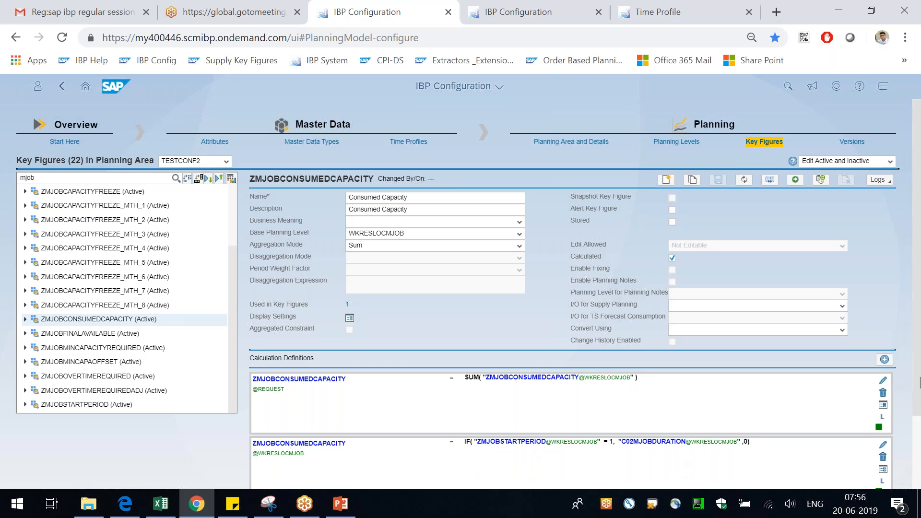
scroll(918, 323, down, 2)
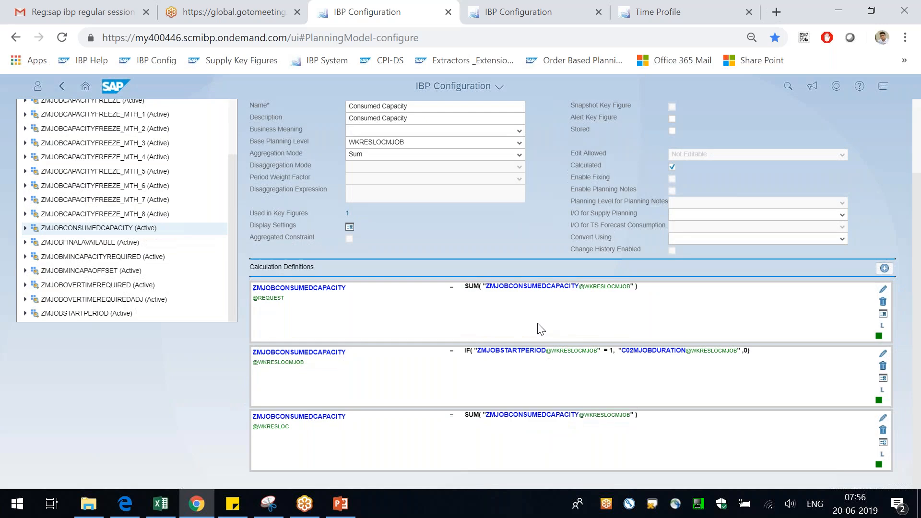
scroll(537, 325, up, 2)
click(401, 195)
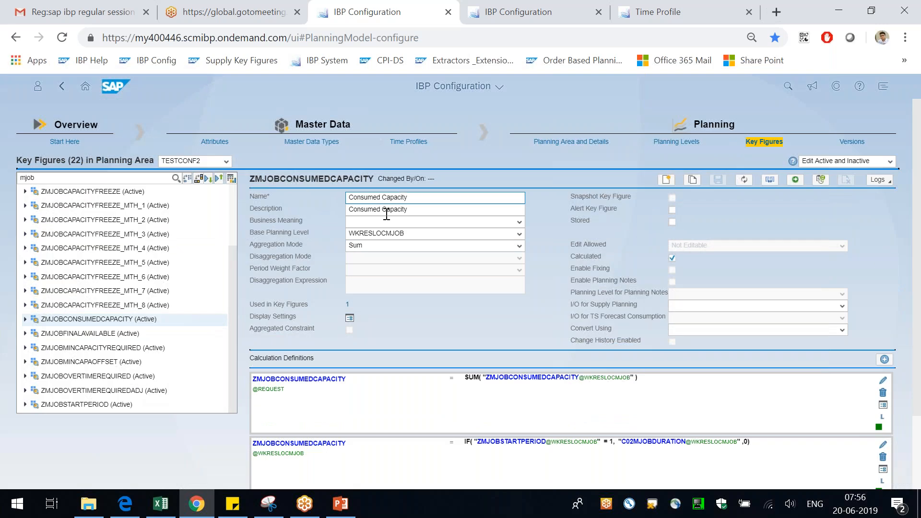
Open the ZMJOBFINALAVAILABLE key figure and examine how its WKRESLOC calculation combines available and consumed capacity.
click(88, 334)
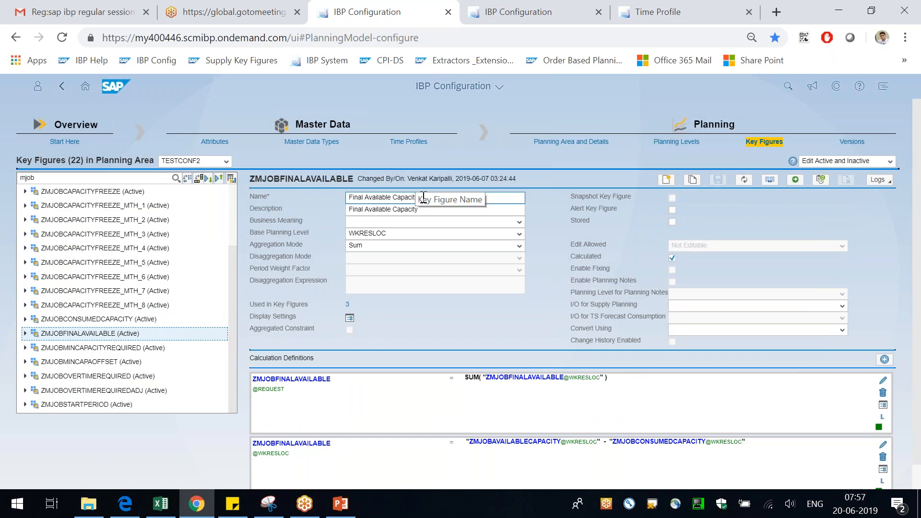
scroll(606, 412, down, 1)
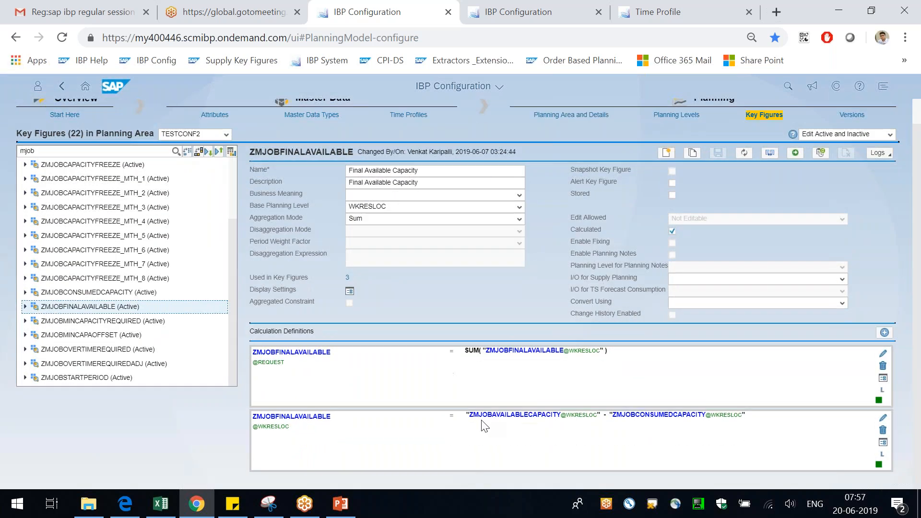
drag(478, 420, 515, 421)
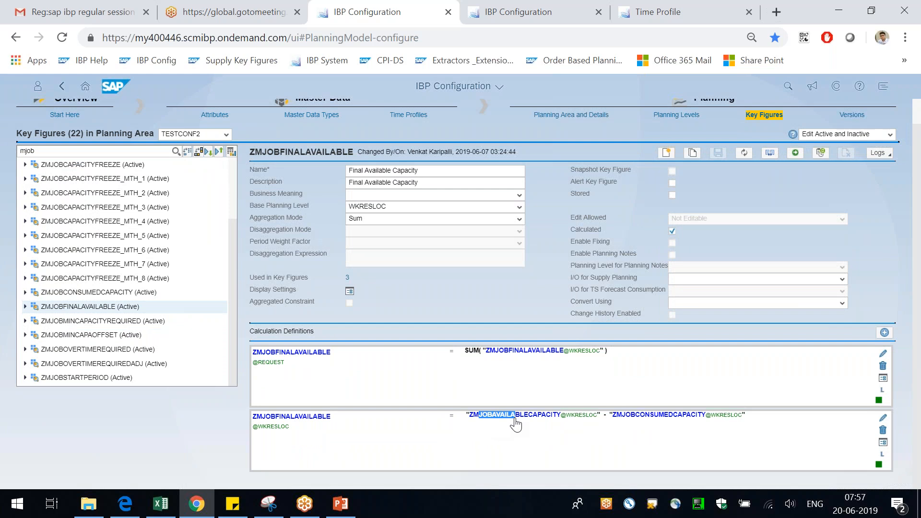
click(638, 423)
drag(499, 421, 519, 421)
click(574, 422)
mouse_move(280, 421)
mouse_down()
mouse_move(308, 426)
mouse_move(281, 426)
mouse_up()
drag(644, 415, 681, 416)
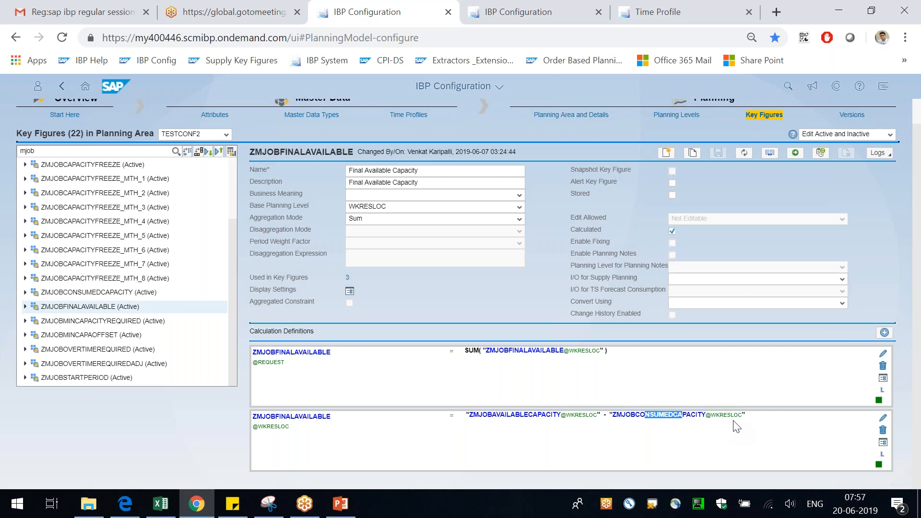
drag(288, 152, 331, 151)
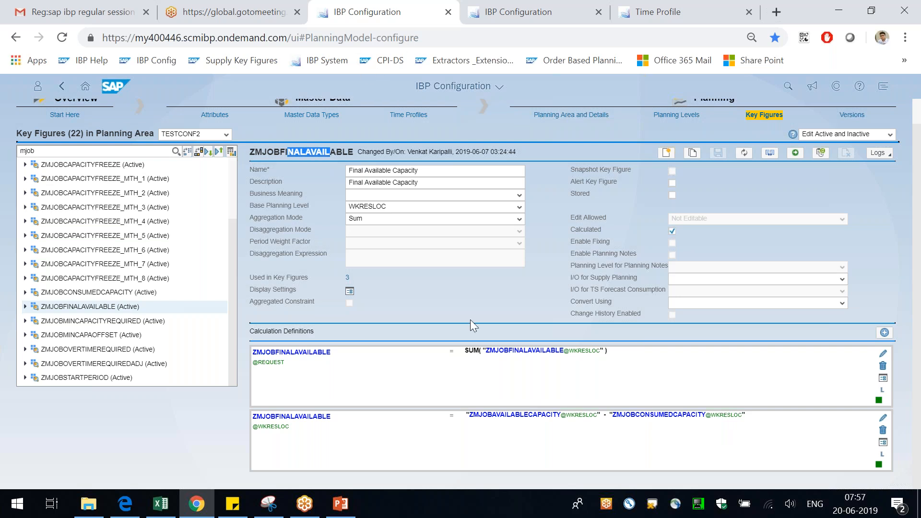
Check the KF1 XY term of the slide's KF3 formula in PowerPoint and return to IBP Configuration in Chrome.
key(alt+Tab)
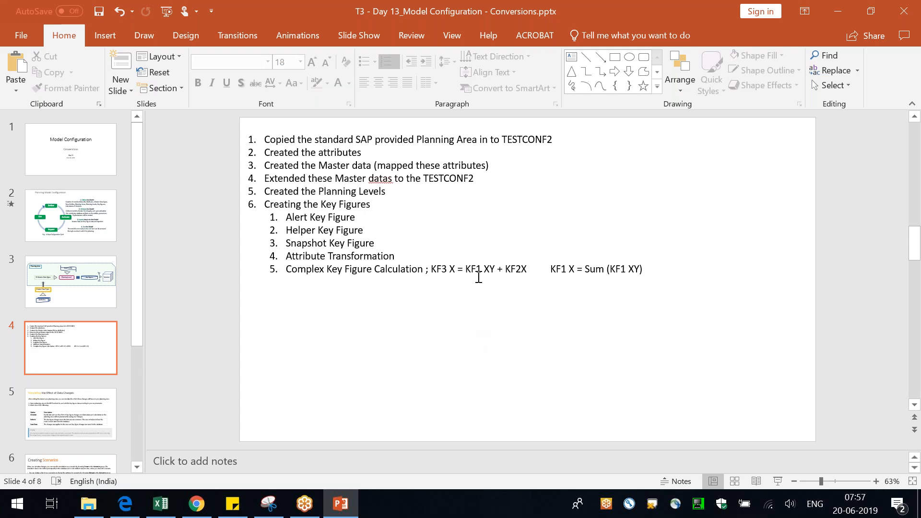
click(494, 270)
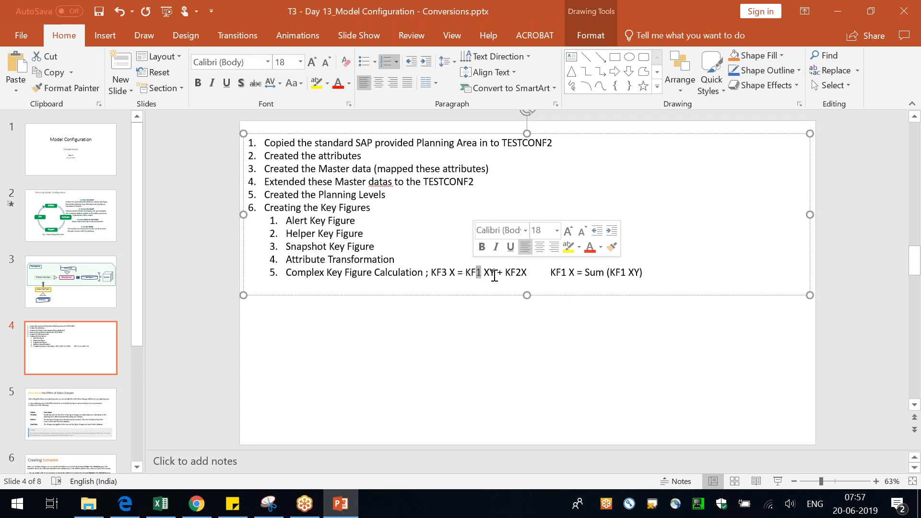
key(alt+Tab)
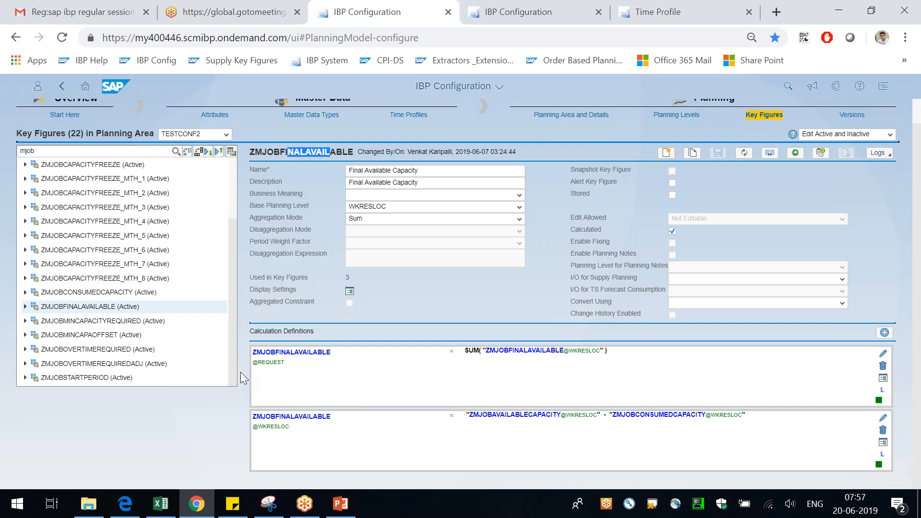
Examine the WKRESLOCMJOB and WKRESLOC calculations of ZMJOBCONSUMEDCAPACITY and reopen the ZMJOBFINALAVAILABLE key figure.
click(107, 294)
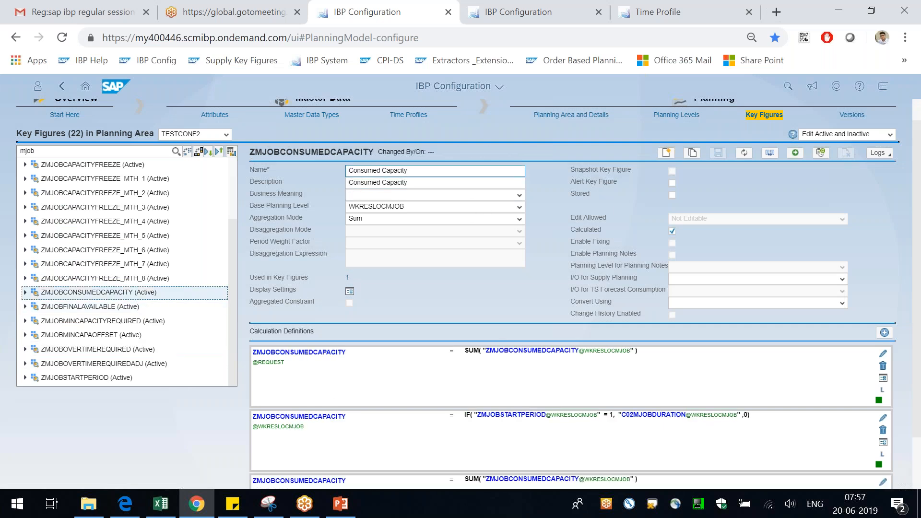
scroll(500, 284, down, 1)
drag(263, 363, 311, 368)
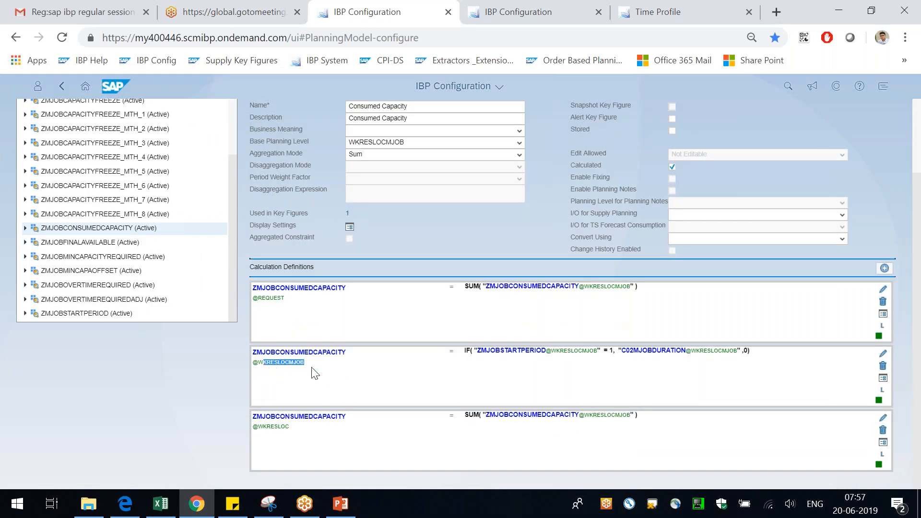
triple_click(464, 359)
drag(295, 428, 258, 429)
click(223, 441)
click(194, 442)
drag(638, 415, 627, 417)
drag(290, 426, 255, 426)
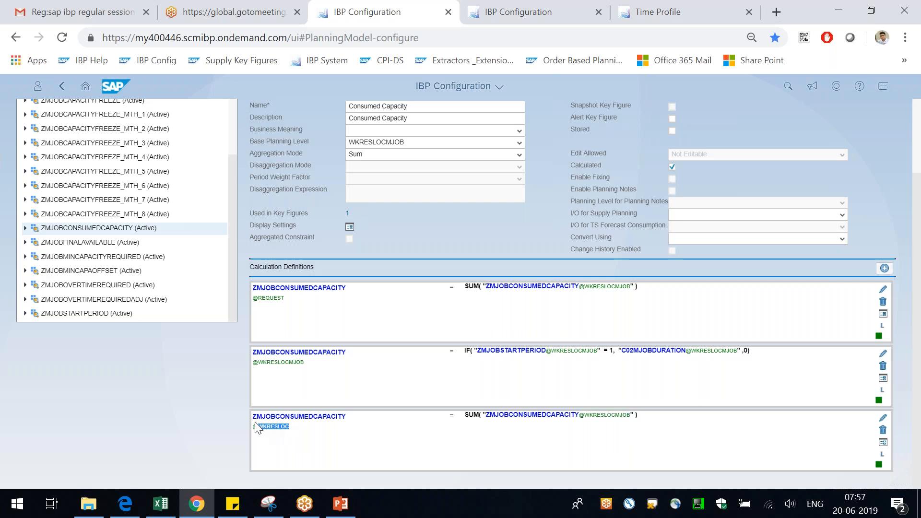
click(88, 244)
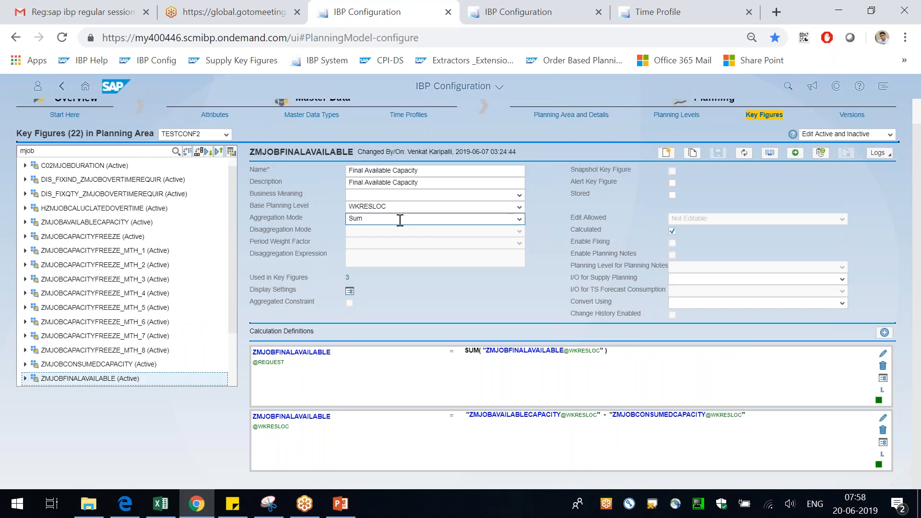
Switch to PowerPoint and delete both example formulas following Complex Key Figure Calculation.
key(alt+Tab)
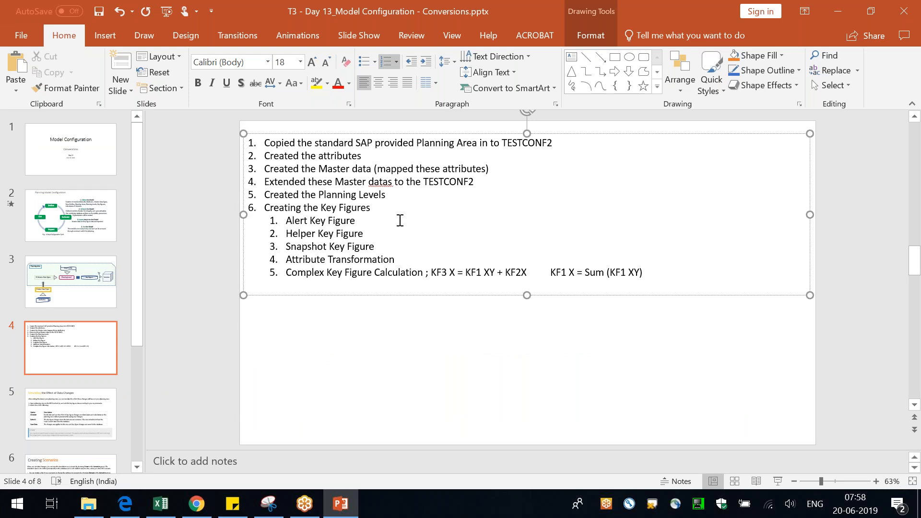
click(431, 271)
key(shift+End)
key(Delete)
Copy the lines Creating the Key Figures and Alert Key Figure from the slide's list.
key(Up)
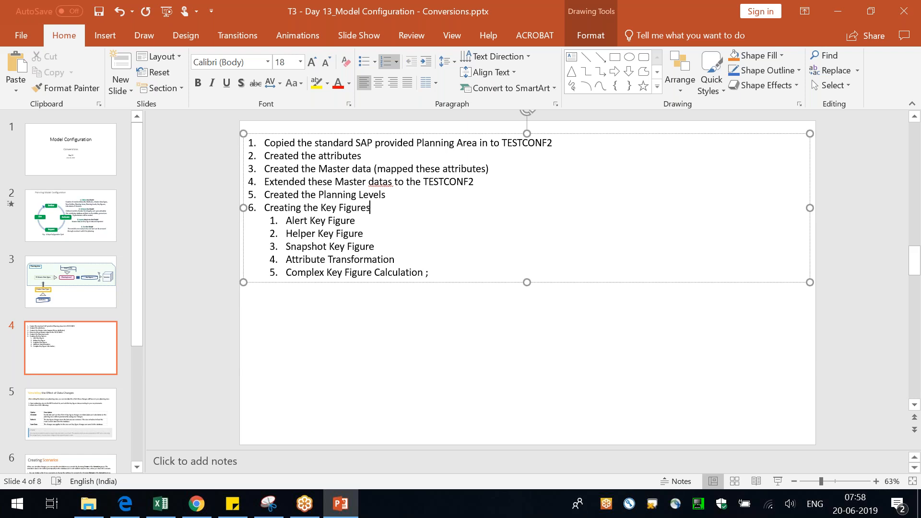
key(shift+Down)
key(shift+Down)
key(ctrl+c)
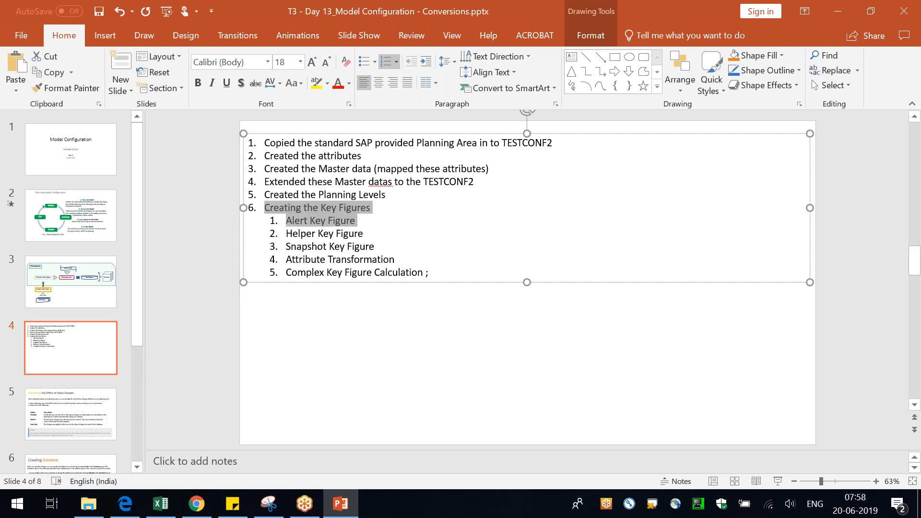
Paste the two copied lines below Complex Key Figure Calculation as a new main item with one sub-item.
key(Down)
key(Down)
key(Return)
key(BackSpace)
key(ctrl+v)
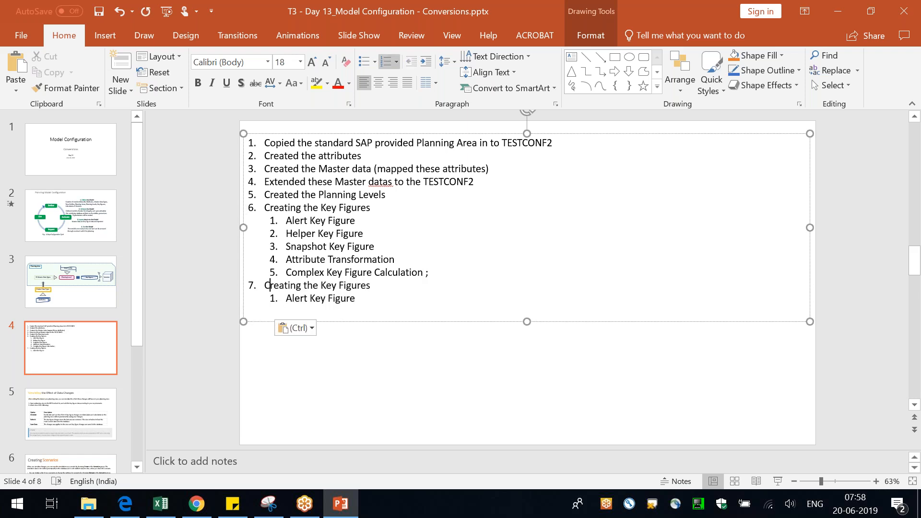
Reword the pasted Creating the Key Figures heading as Key Figures Funcaiontlaities.
key(shift+Right)
key(shift+Right)
key(shift+Right)
key(shift+Right)
key(shift+Right)
key(shift+Right)
key(shift+Right)
key(shift+Right)
key(shift+Right)
key(shift+Right)
key(shift+Right)
key(shift+Right)
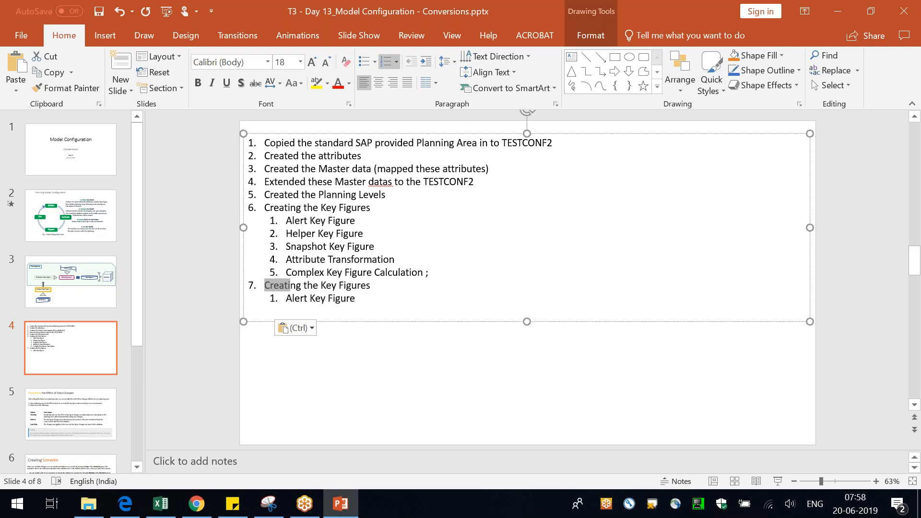
key(BackSpace)
key(End)
text(Funcaiont)
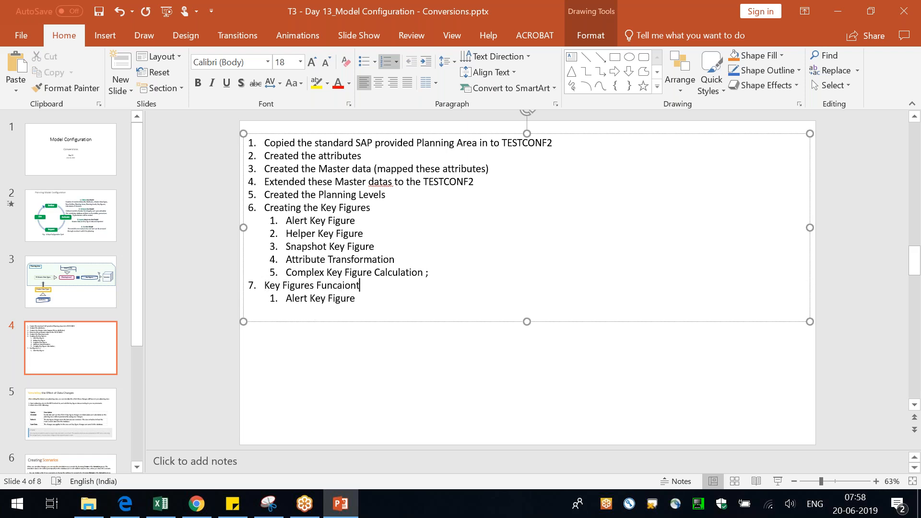
text(laities)
Replace the pasted Alert Key Figure sub-item under item 7 with Planning Notes.
triple_click(292, 303)
text(Pla)
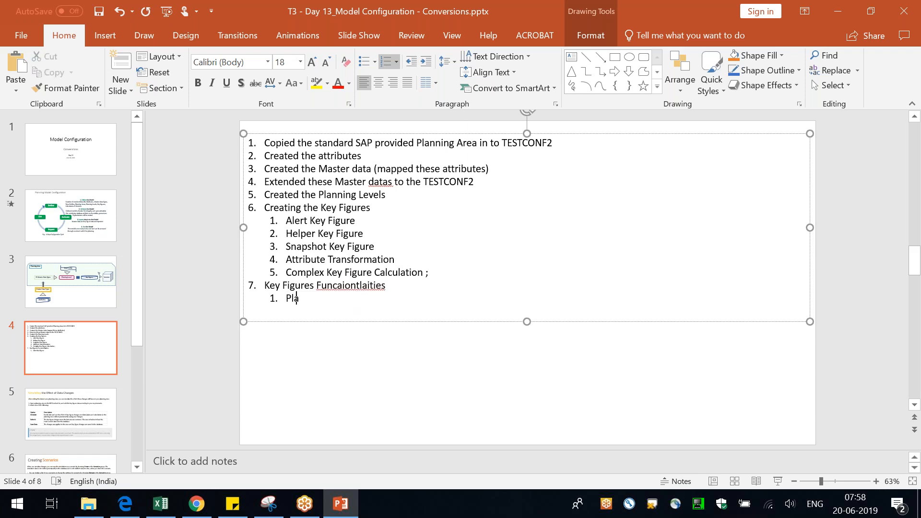
text(nning Notes)
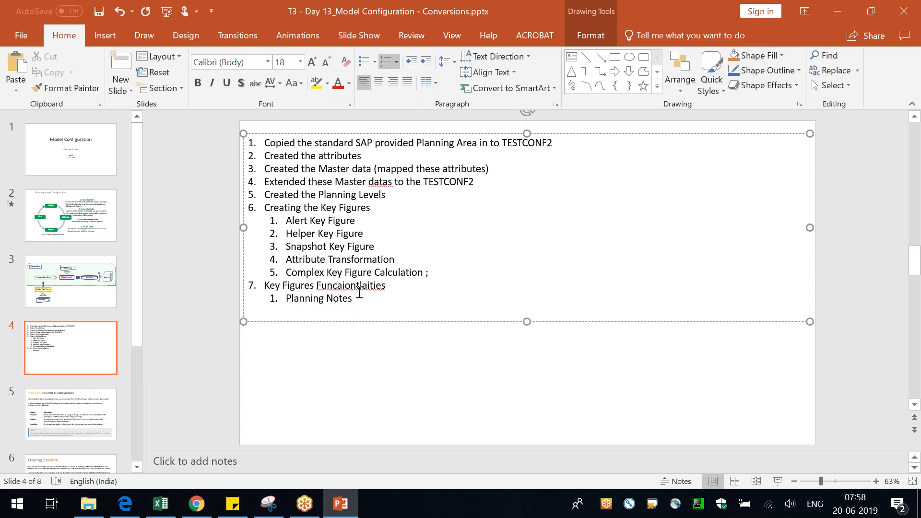
Correct the misspelled heading word to Functionalities and add the sub-item Fixing the Key Figure Values after Planning Notes.
right_click(355, 286)
click(395, 297)
key(Return)
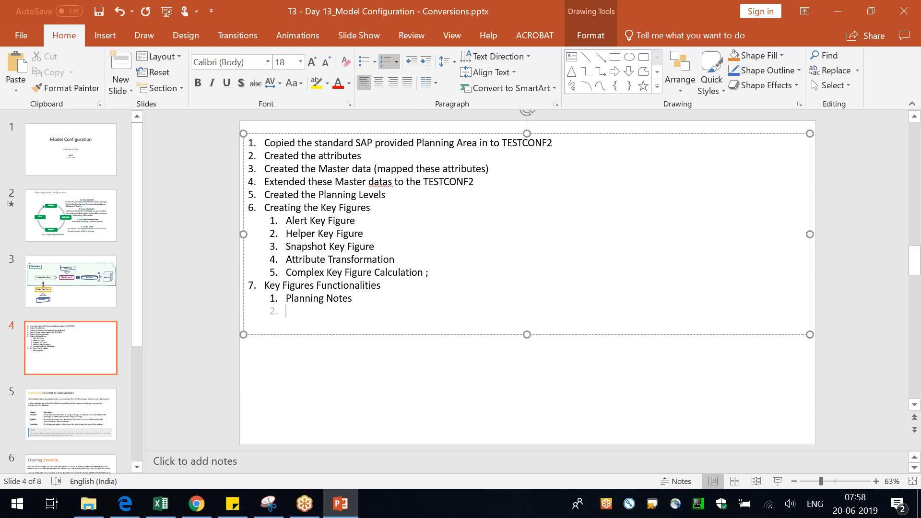
text(Fixing the Key Figure Values)
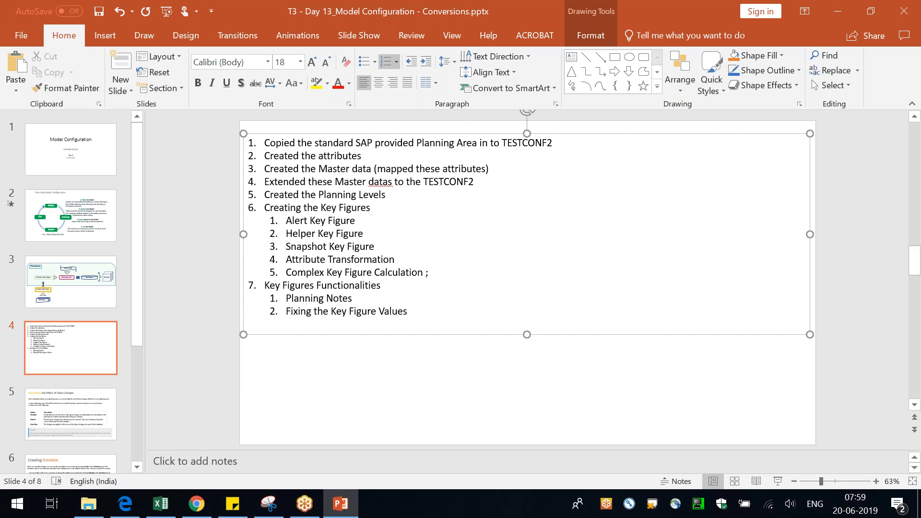
Copy the Key Figures Functionalities heading with the text below it and start a new line at the list's end.
key(Up)
key(Up)
key(shift+Down)
key(shift+End)
key(ctrl+c)
key(Right)
key(Down)
key(End)
key(Return)
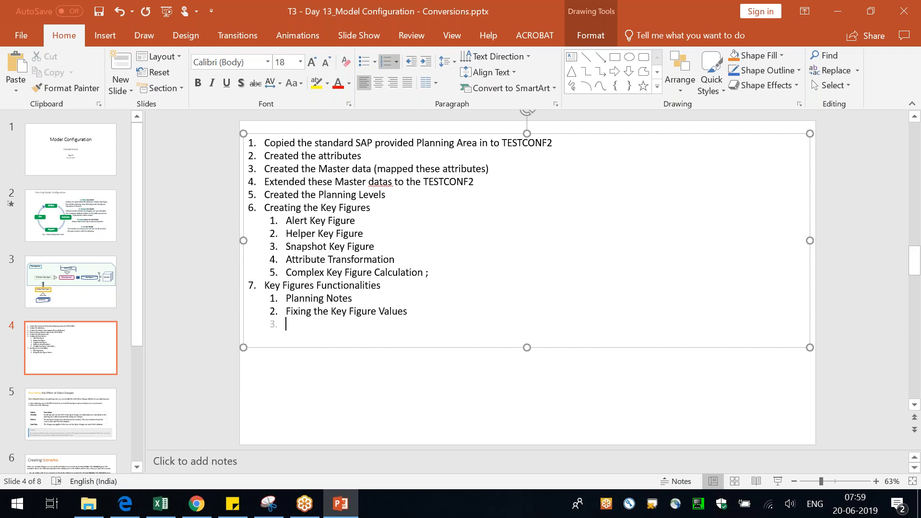
Paste the copied lines and overwrite them with item 8, Data Integration Jobs, followed by a tab and "(Insert.".
key(ctrl+v)
key(shift+Down)
key(shift+End)
text(Data Integration Jobs)
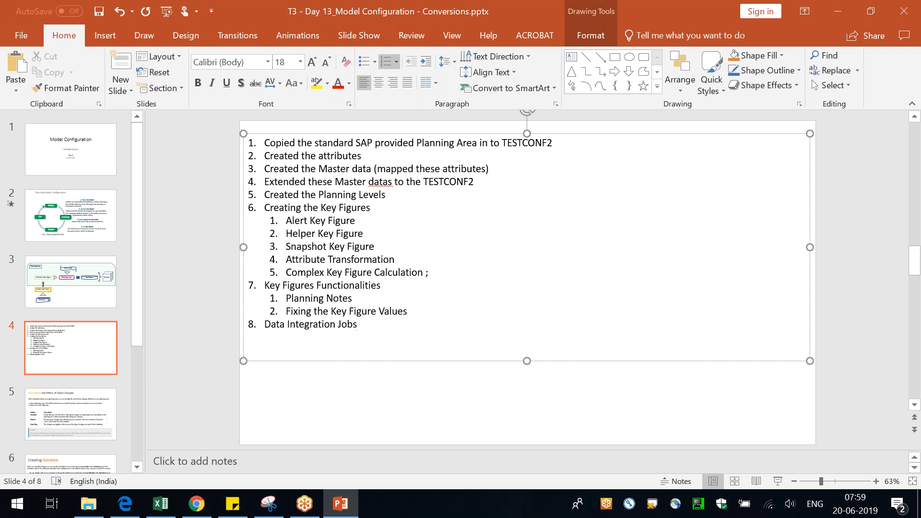
key(Tab)
text((Insert.)
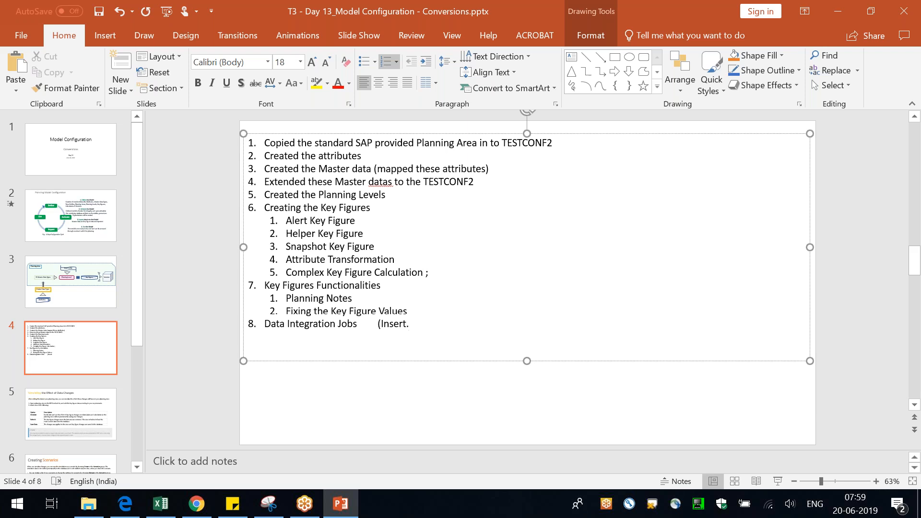
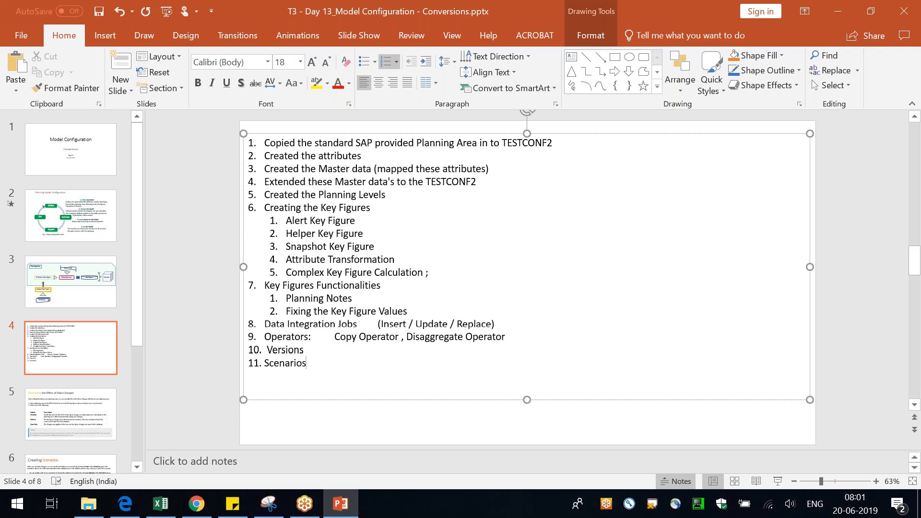
Add Simulation as item 12 below Scenarios and start another list item.
key(Return)
text(Simulation)
key(Return)
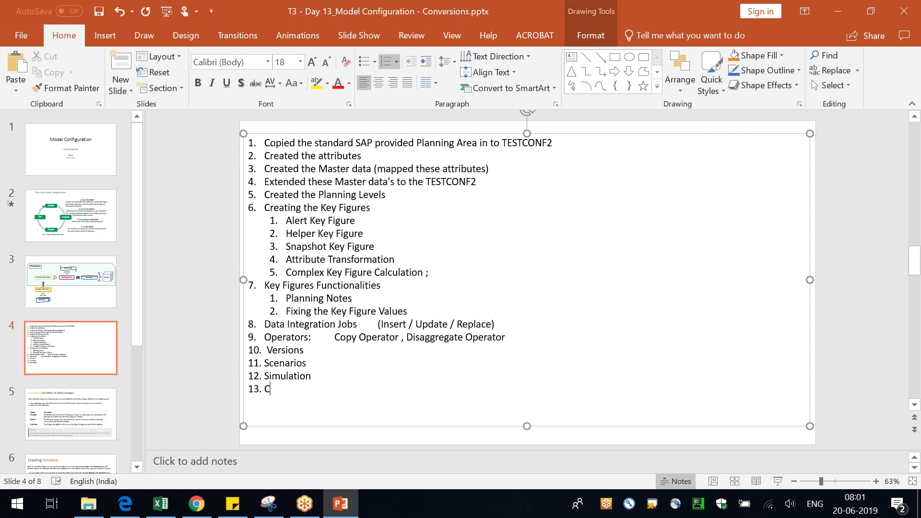
Enter item 13 as "Key Figure Functionaltiies :" followed by a tab and "Conversion (UOM Conversion & Currency Conversion)".
text(Key)
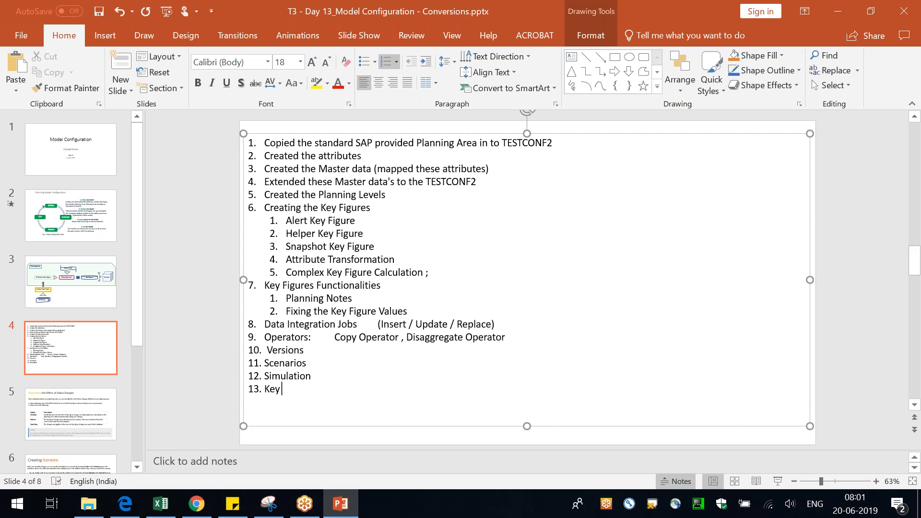
text( Figure Functionaltiies)
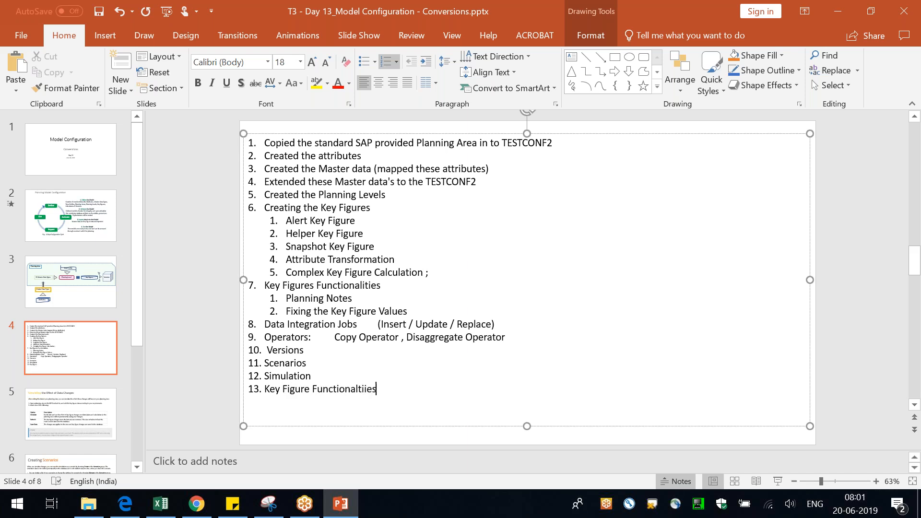
text( :)
key(Tab)
text(C)
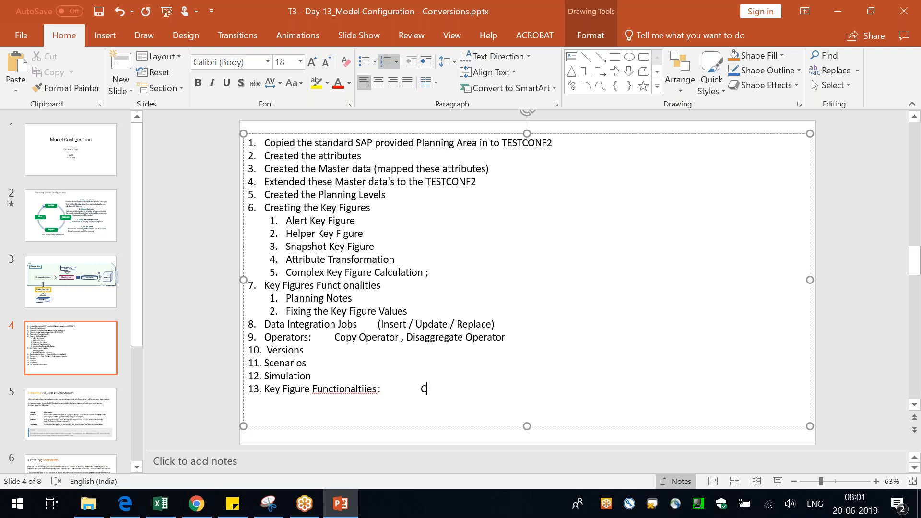
text(onversion 9)
key(BackSpace)
text((UOM Conver)
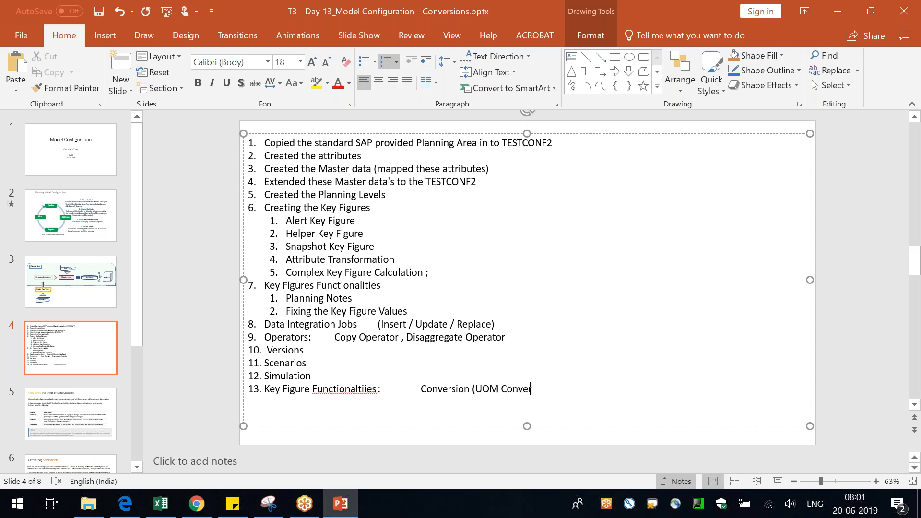
text(sion & Currency Conversion))
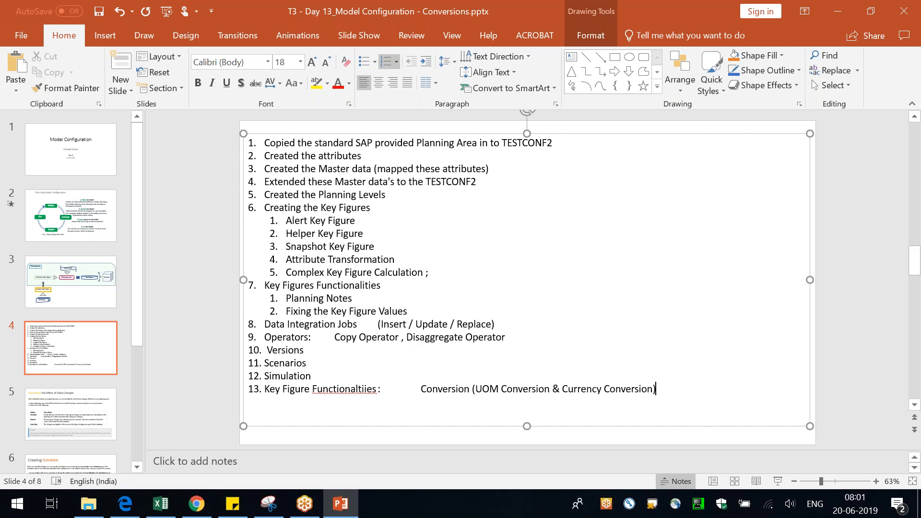
Correct the spelling of Functionalities in item 13 and add Time Profiles as item 14.
right_click(349, 380)
click(383, 403)
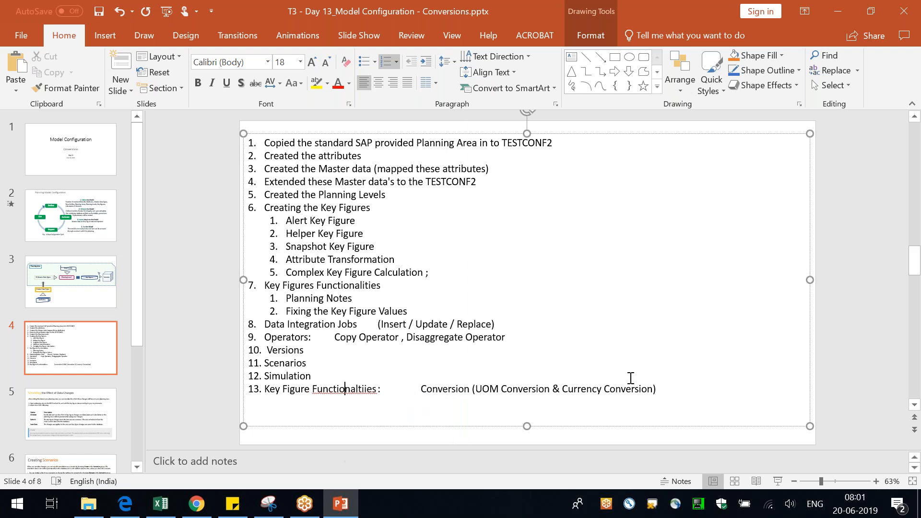
click(655, 388)
key(Return)
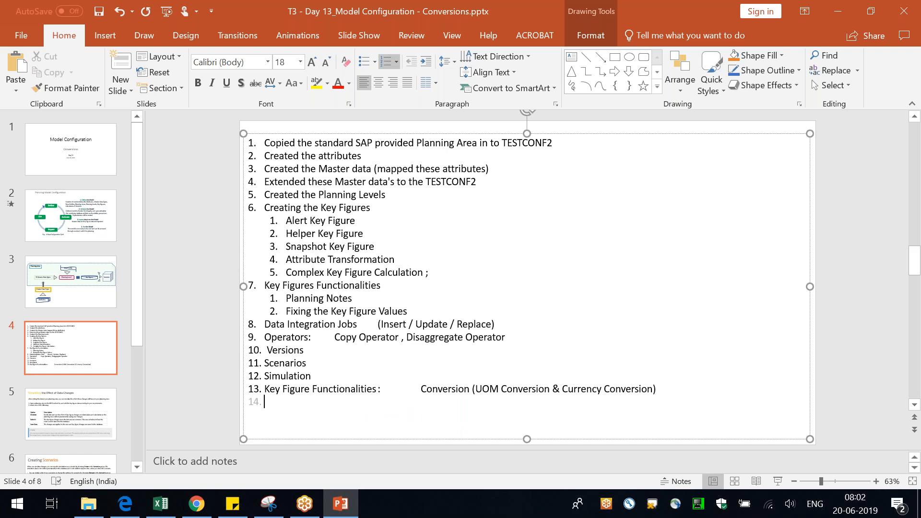
text(Time Profiles)
Review the whole list by highlighting it upward from Time Profiles to the first item, and clear the selection.
key(ctrl+shift+Up)
key(ctrl+shift+Up)
key(ctrl+shift+Up)
key(ctrl+shift+Up)
key(ctrl+shift+Up)
key(ctrl+shift+Up)
key(ctrl+shift+Up)
key(ctrl+shift+Up)
key(ctrl+shift+Up)
key(ctrl+shift+Up)
key(ctrl+shift+Up)
key(ctrl+shift+Up)
key(ctrl+shift+Up)
key(ctrl+shift+Up)
key(ctrl+shift+Up)
key(ctrl+shift+Up)
key(ctrl+shift+Up)
key(ctrl+shift+Up)
key(ctrl+shift+Up)
key(ctrl+shift+Up)
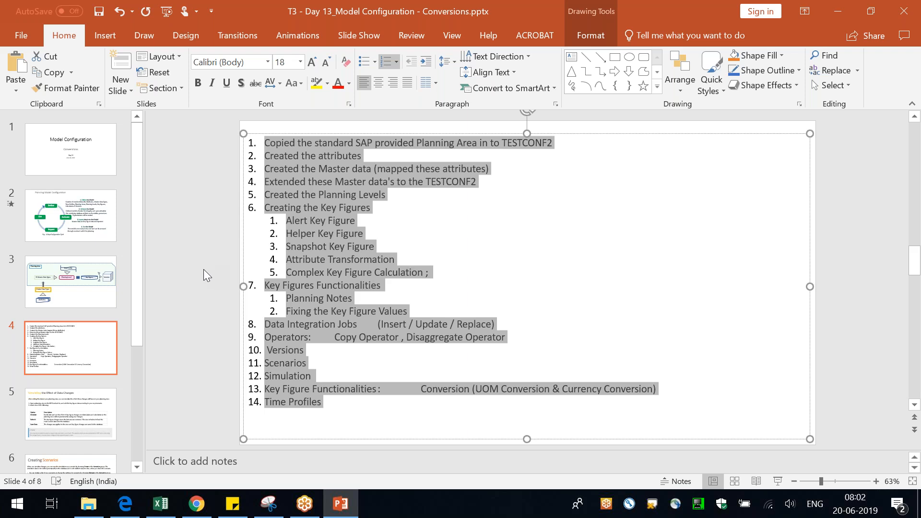
click(203, 269)
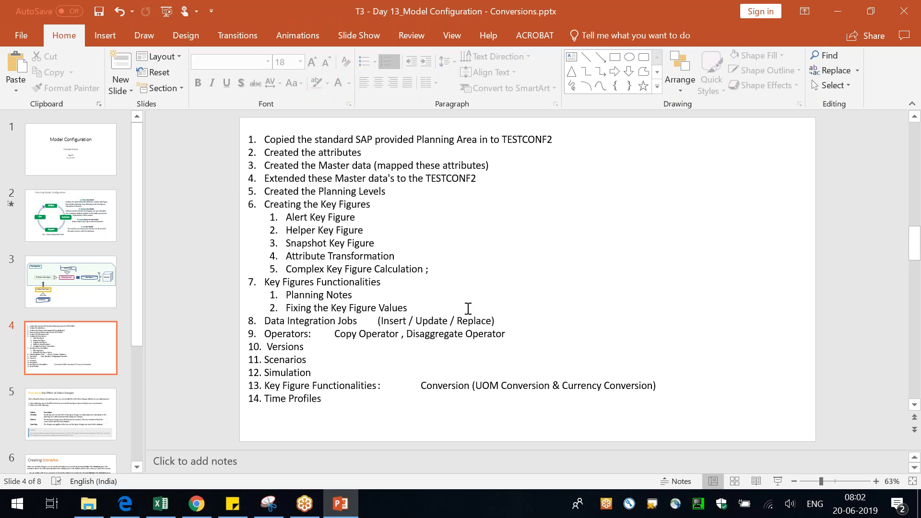
Start the slide show from the Planning Model Configuration slide and reveal the Define the Model text.
click(85, 215)
click(783, 482)
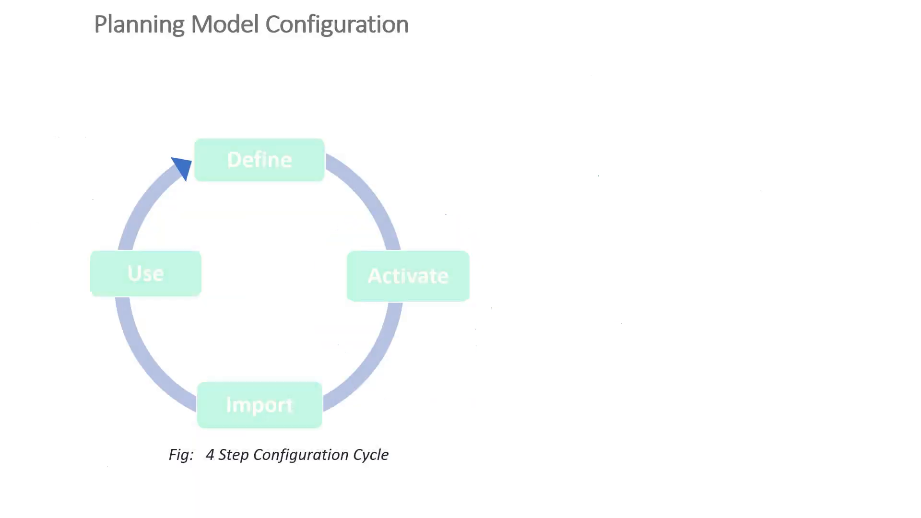
click(761, 469)
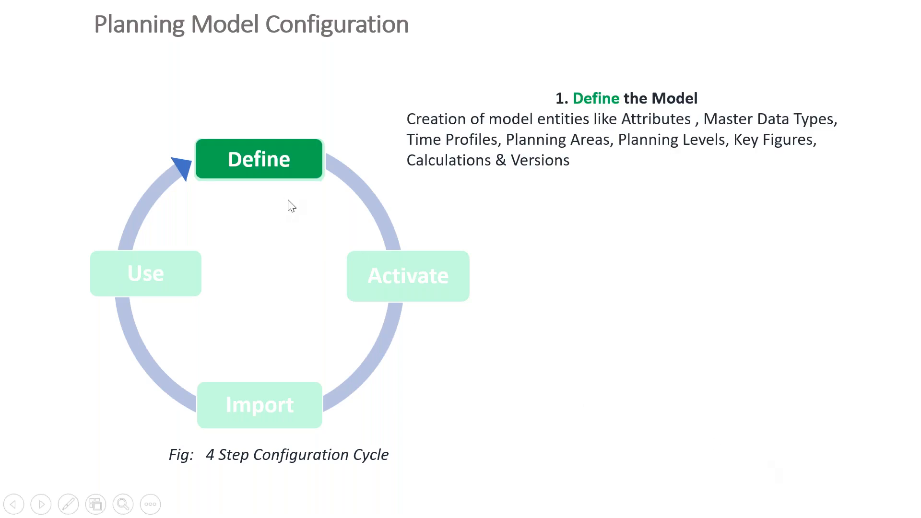
Choose the pen pointer and mark the Planning Model Configuration title with an underline and curved strokes at both ends.
right_click(240, 65)
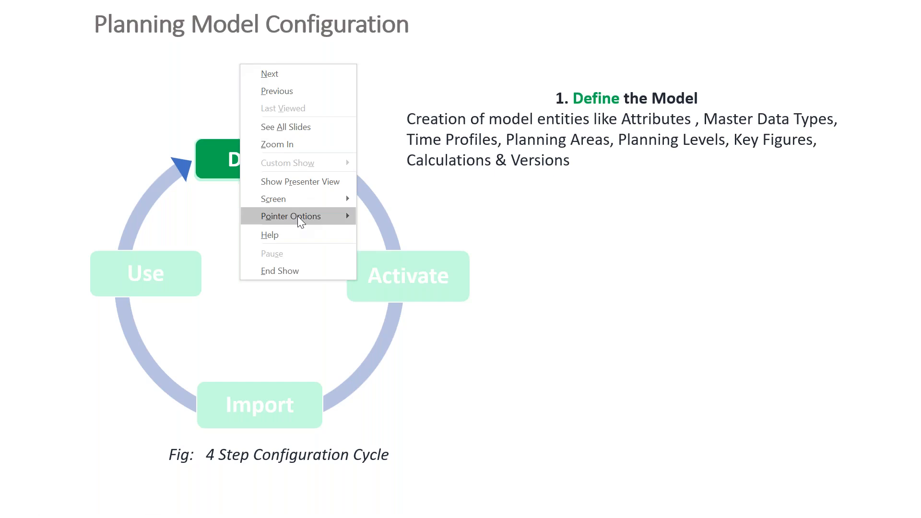
mouse_move(326, 221)
click(383, 234)
drag(107, 53, 372, 51)
drag(412, 6, 364, 56)
mouse_move(85, 6)
mouse_down()
mouse_move(97, 54)
mouse_move(108, 54)
mouse_up()
Reveal the Activate the Model text and handwrite 2 beside Activate and 1 below Define.
key(Right)
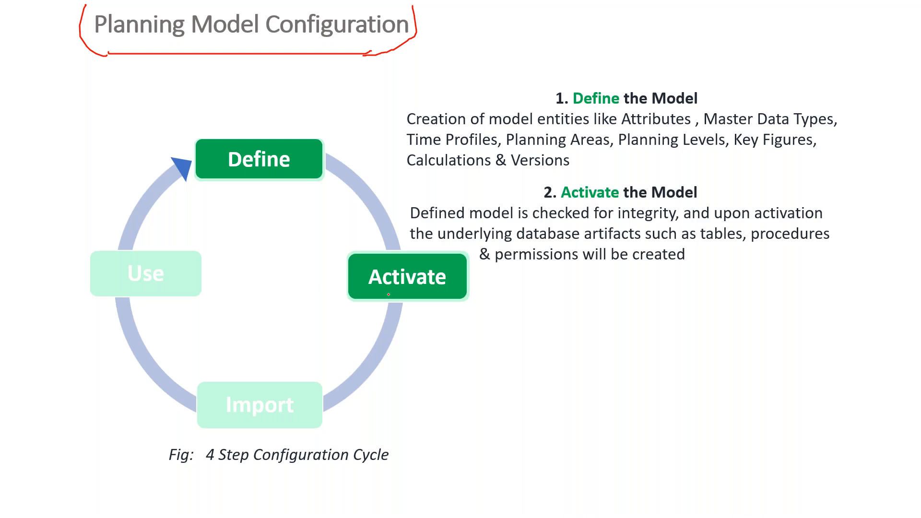
mouse_move(332, 274)
mouse_down()
mouse_move(346, 269)
mouse_move(337, 281)
mouse_move(348, 280)
mouse_up()
drag(252, 196, 256, 214)
Reveal the Import and Use descriptions and handwrite 3 above Import and 4 below Use.
key(Right)
key(Right)
key(Left)
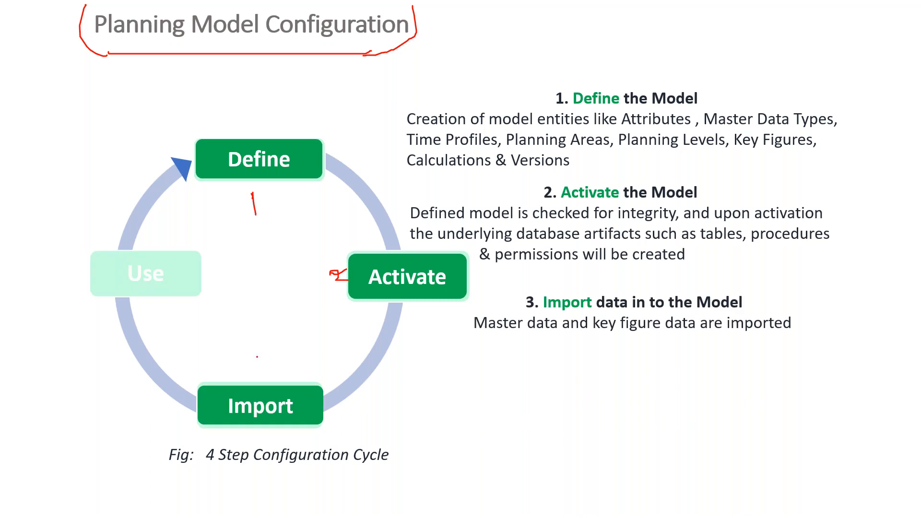
mouse_move(257, 356)
mouse_down()
mouse_move(274, 367)
mouse_move(269, 374)
mouse_up()
key(Left)
key(Right)
key(Right)
drag(163, 307, 175, 323)
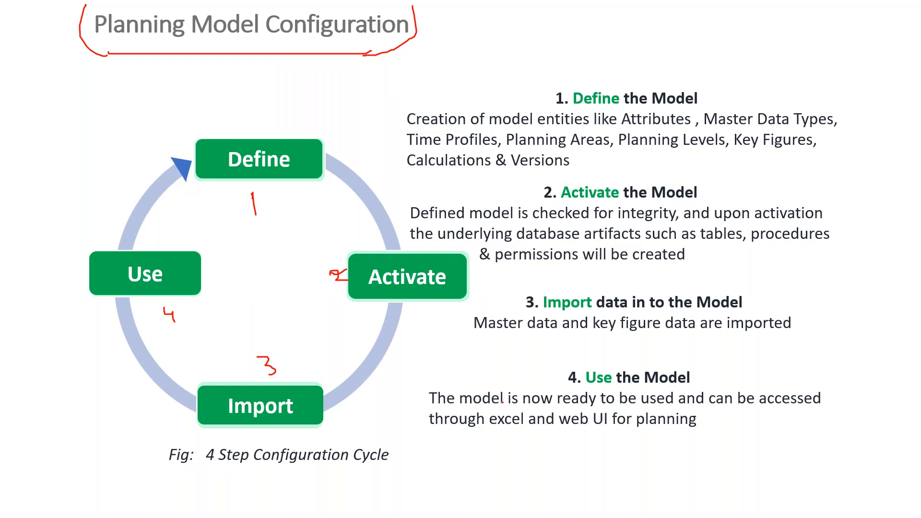
End the slide show discarding the ink annotations, and open Planning Area and Details in IBP Configuration in Chrome.
key(Escape)
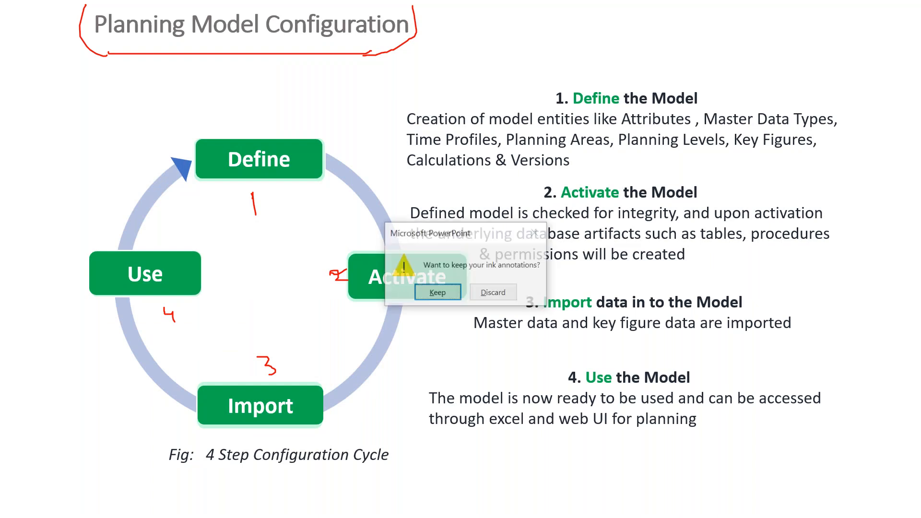
click(493, 292)
click(206, 507)
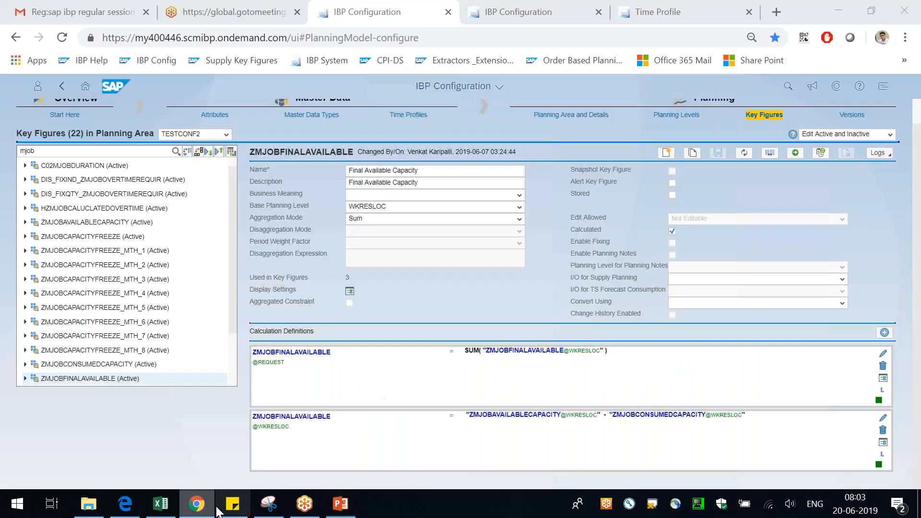
click(584, 116)
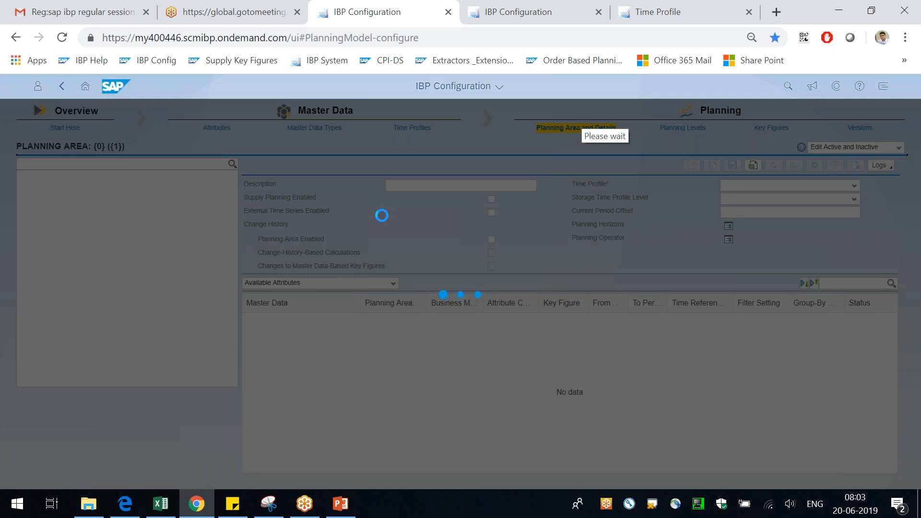
Switch to the PowerPoint deck and add "Attribute as Key Figure" below Snapshot Key Figure in the slide 4 list.
click(346, 512)
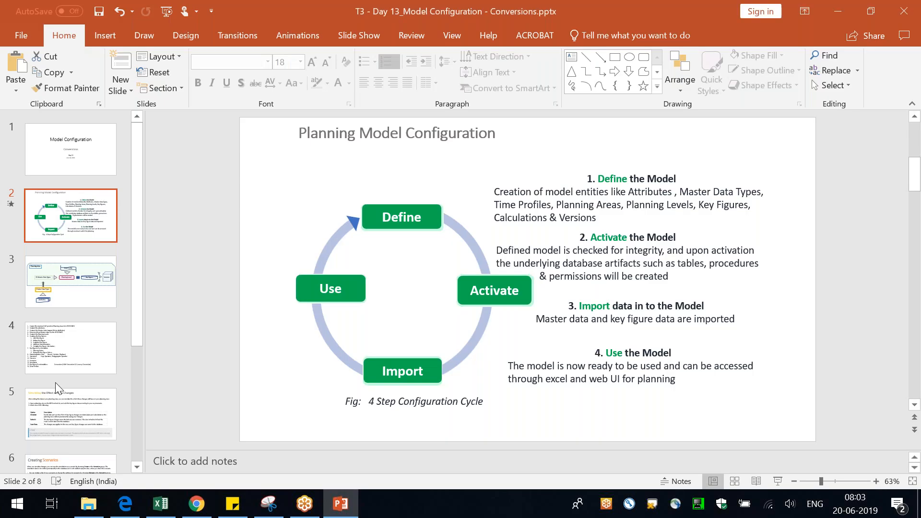
scroll(58, 396, down, 5)
click(57, 170)
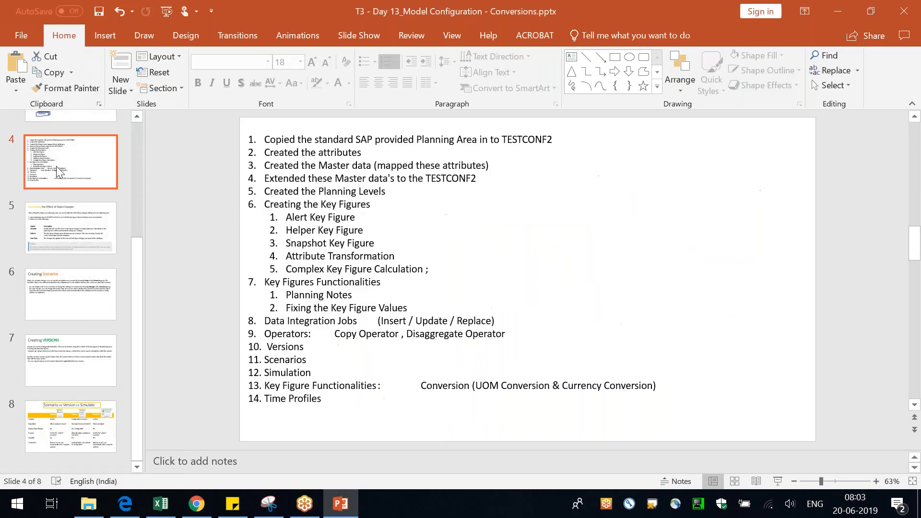
click(402, 248)
key(Return)
text(A)
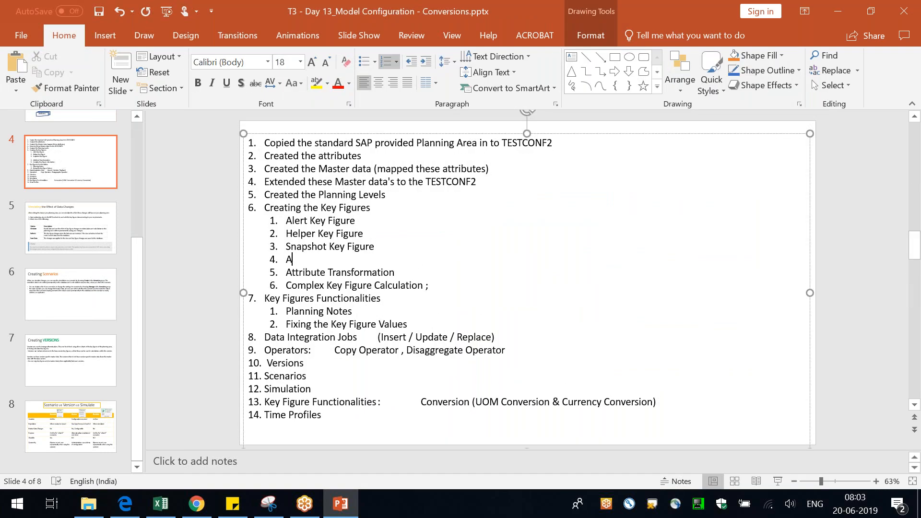
text(ttribute as K)
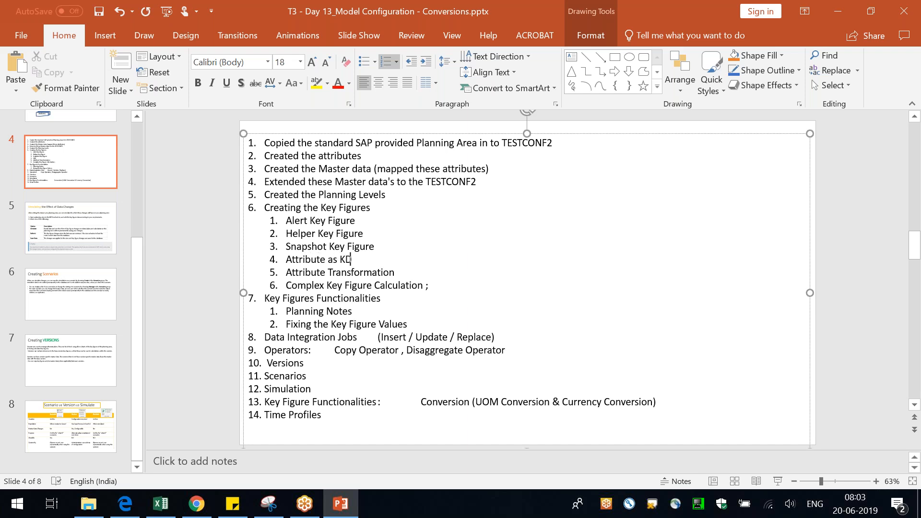
text(ey Fogur)
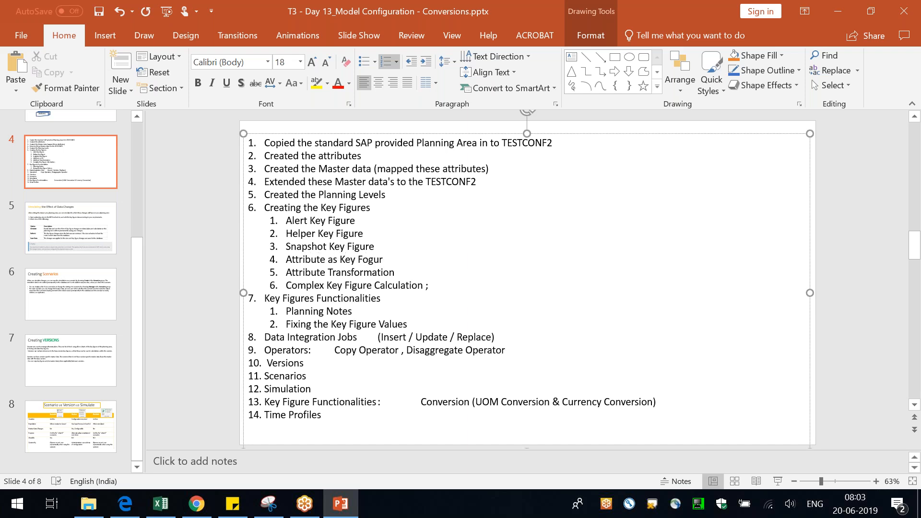
key(BackSpace)
key(BackSpace)
text(igure)
click(192, 269)
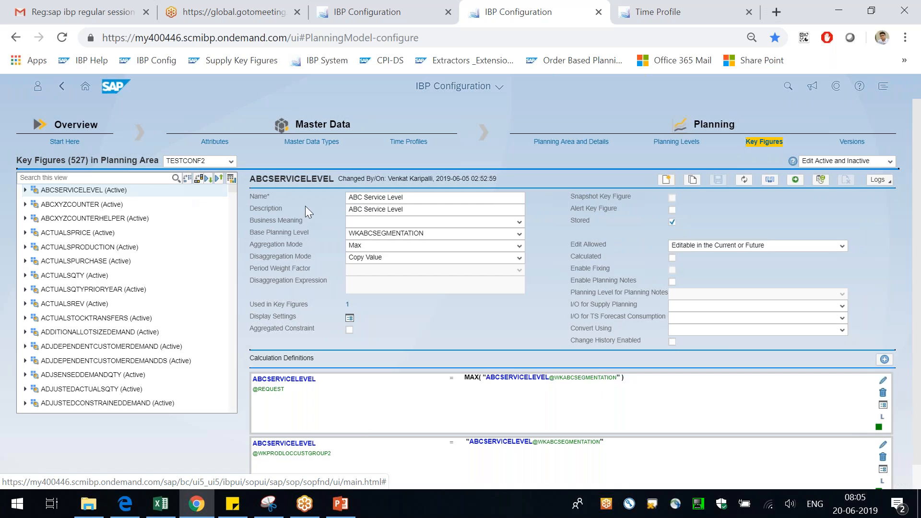
Create a key figure with ID ZTESTACTOIVE and base planning level WKPRODLOC in TESTCONF2, using IBP Configuration in Chrome.
click(666, 184)
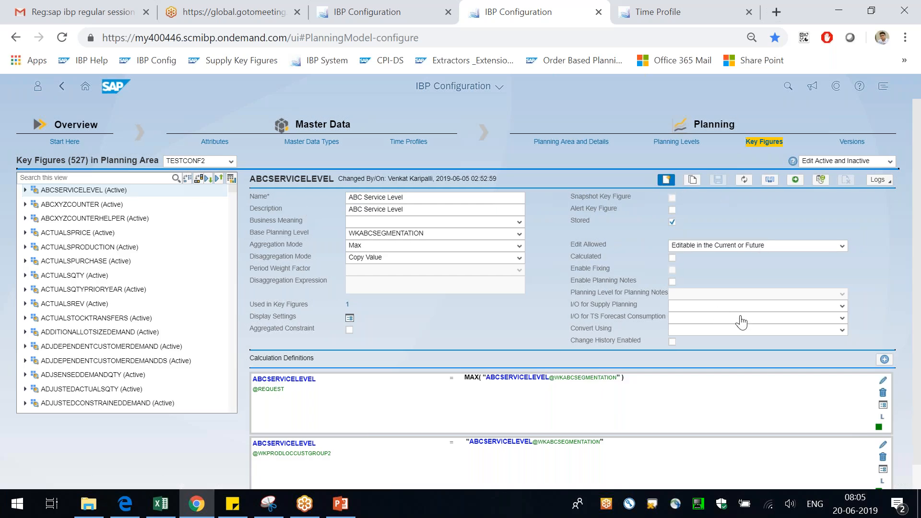
text(ZTEST)
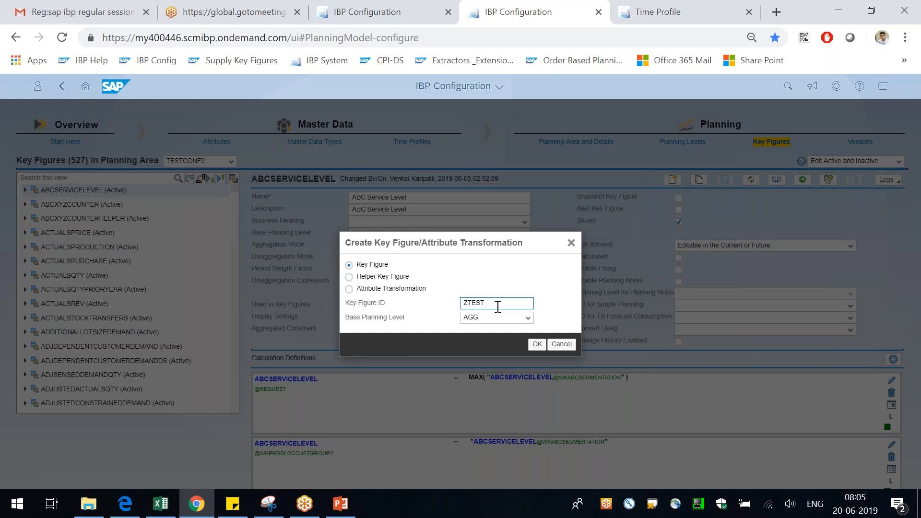
text(ACTOIVE)
click(527, 317)
text(WKPRODLOC)
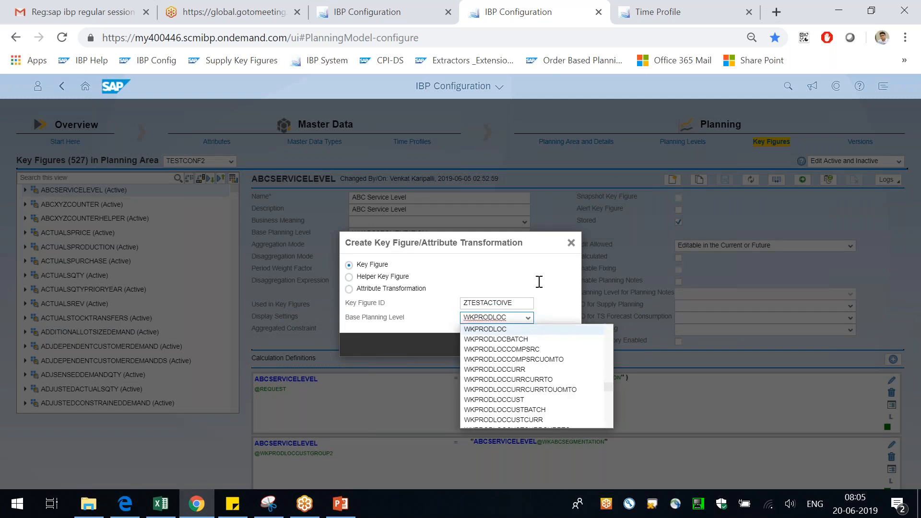
click(538, 282)
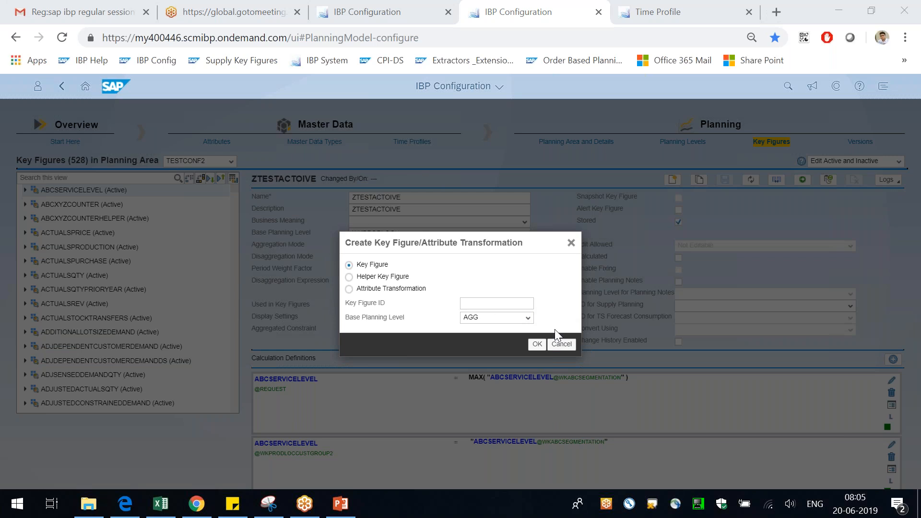
click(560, 344)
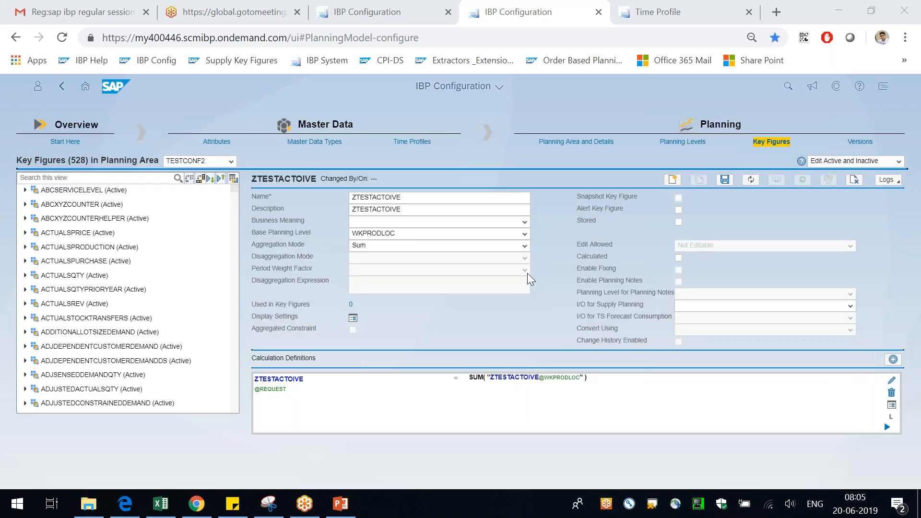
Locate the ZTESTACTOIVE key figure at the end of the key figure list and select it.
click(235, 198)
drag(235, 198, 234, 441)
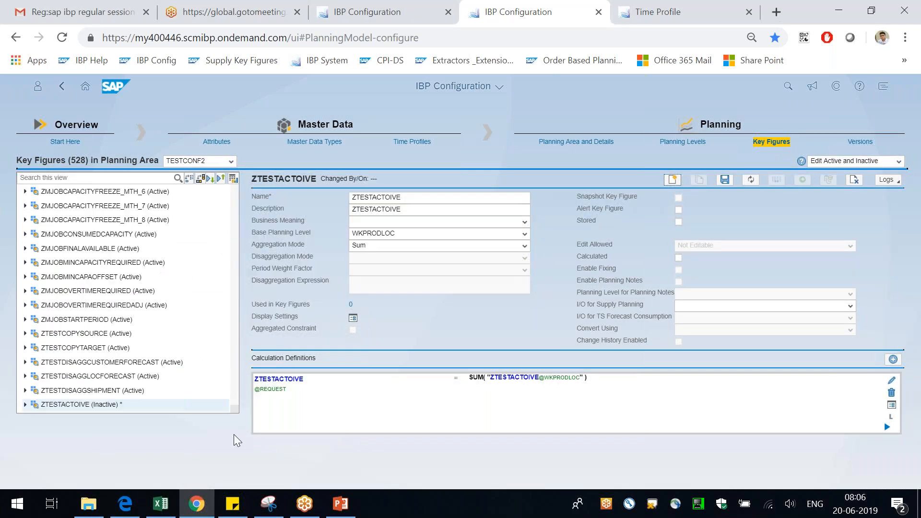
click(764, 19)
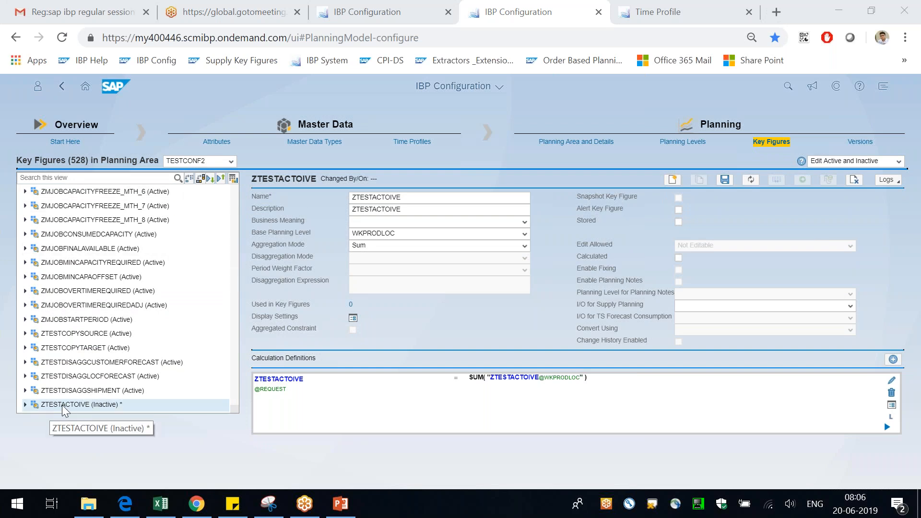
click(95, 405)
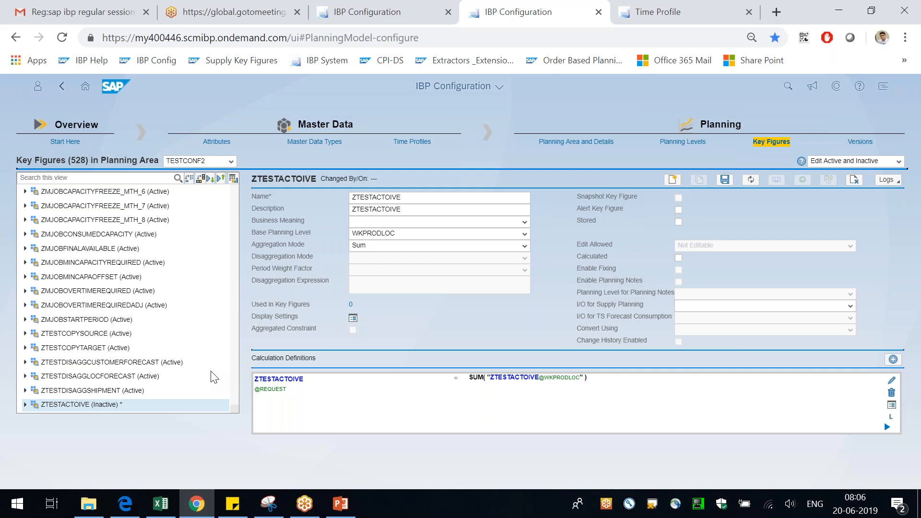
Try to save ZTESTACTOIVE, read the log message, mark the key figure as Stored and save it.
click(725, 180)
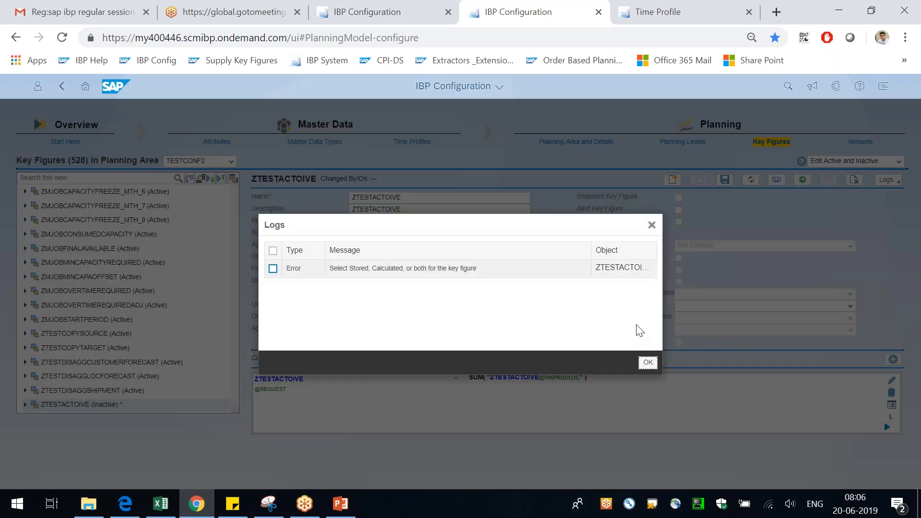
drag(349, 269, 395, 267)
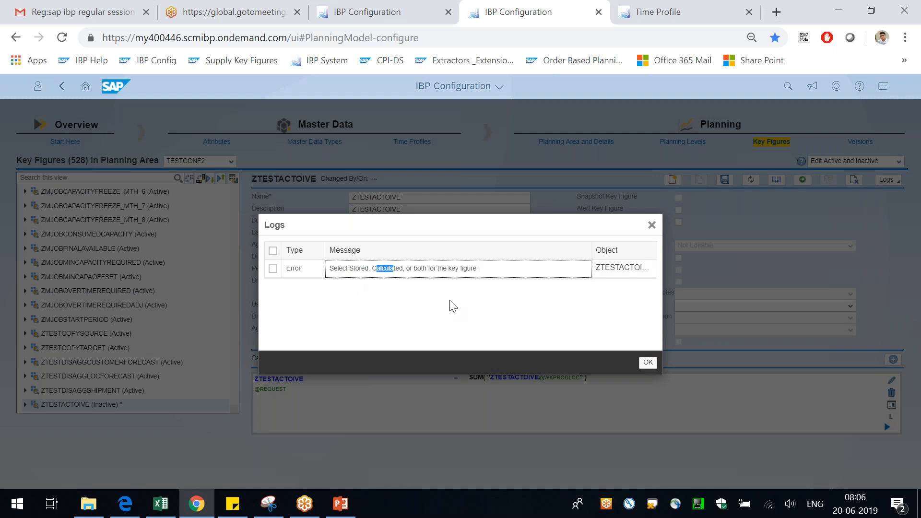
click(647, 362)
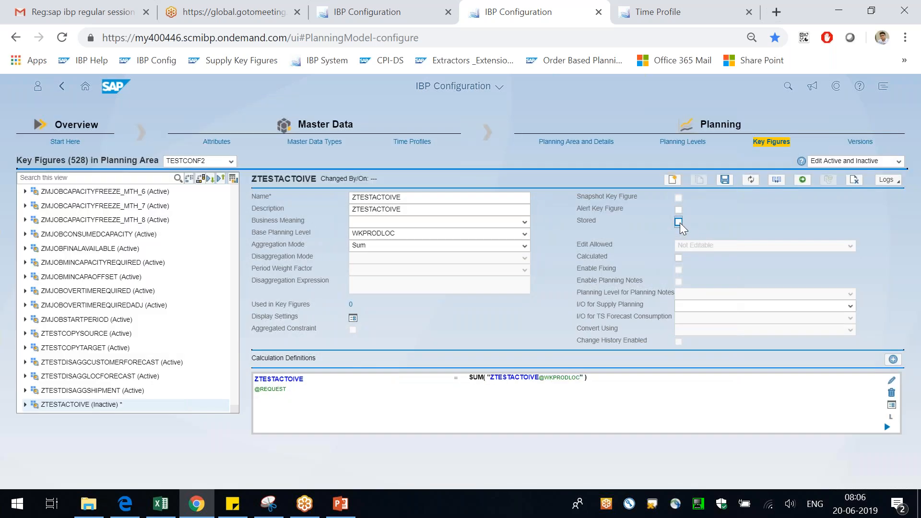
click(678, 222)
click(724, 180)
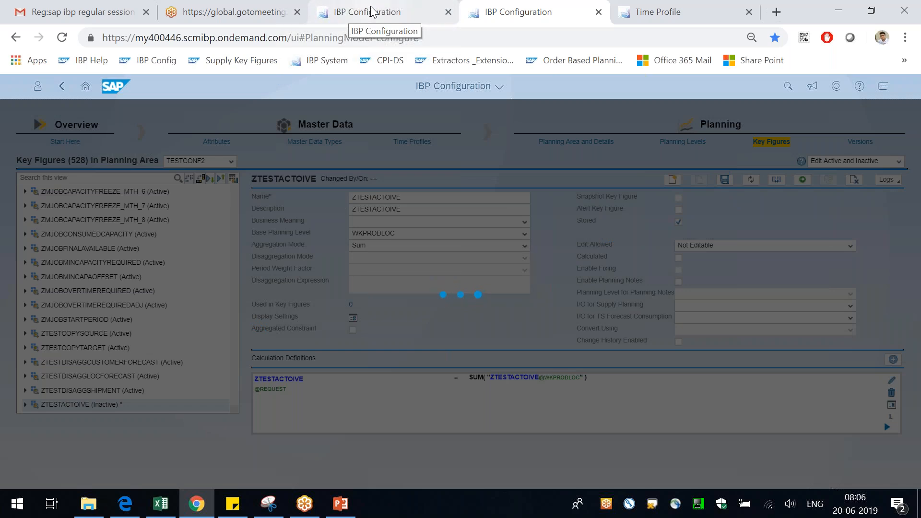
Refresh the TESTCONF2 planning area to check its activation status, and return to the key figures.
click(371, 10)
click(488, 9)
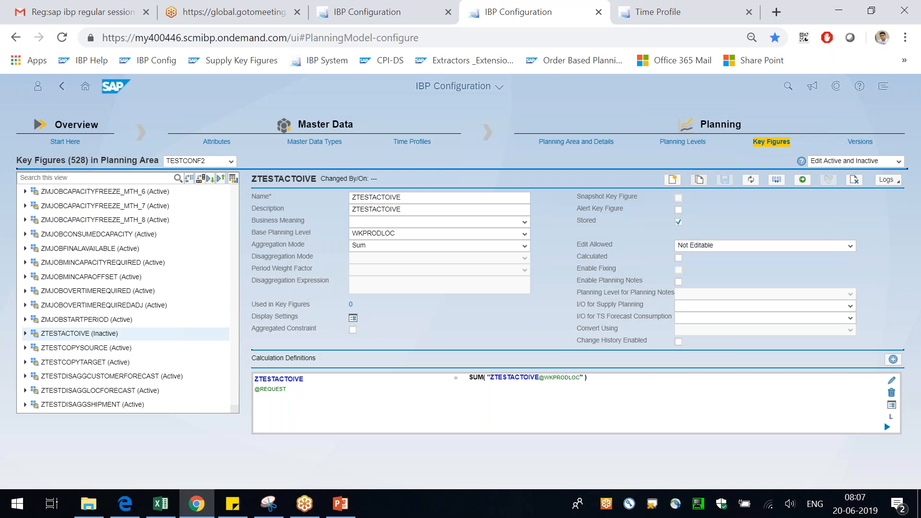
key(ctrl+shift+Tab)
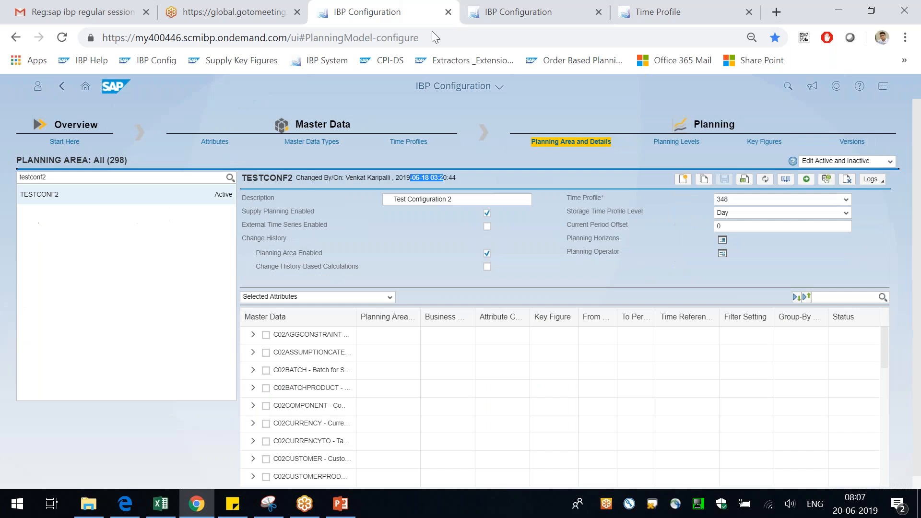
click(766, 183)
click(329, 221)
click(511, 10)
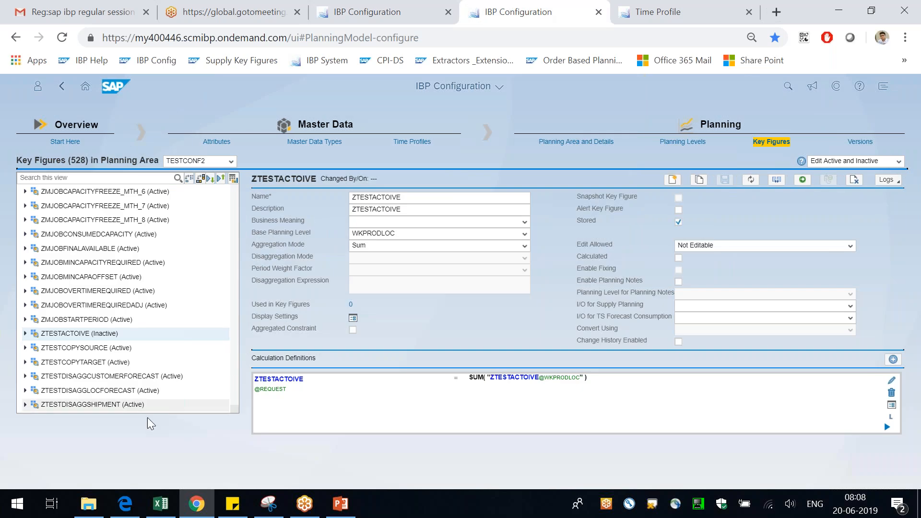
Highlight the name of the ZTESTACTOIVE key figure in its details and heading.
drag(415, 197, 350, 198)
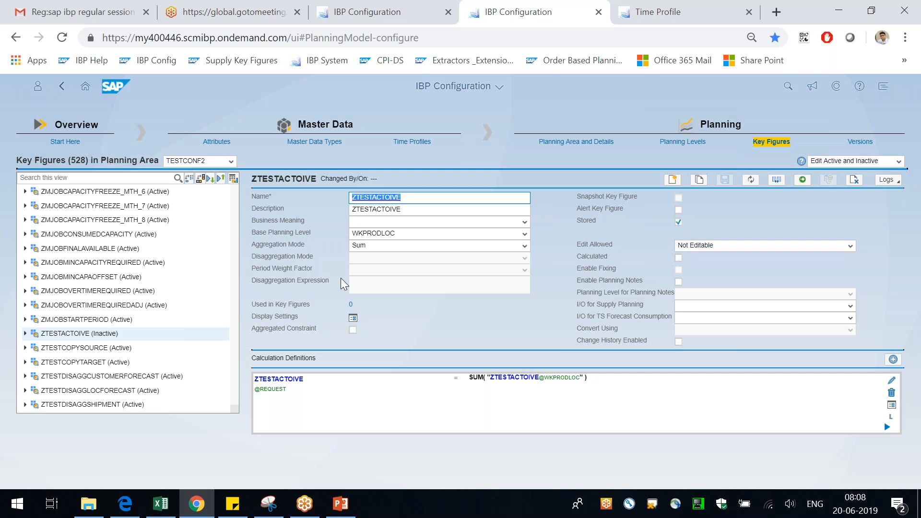
drag(273, 179, 303, 179)
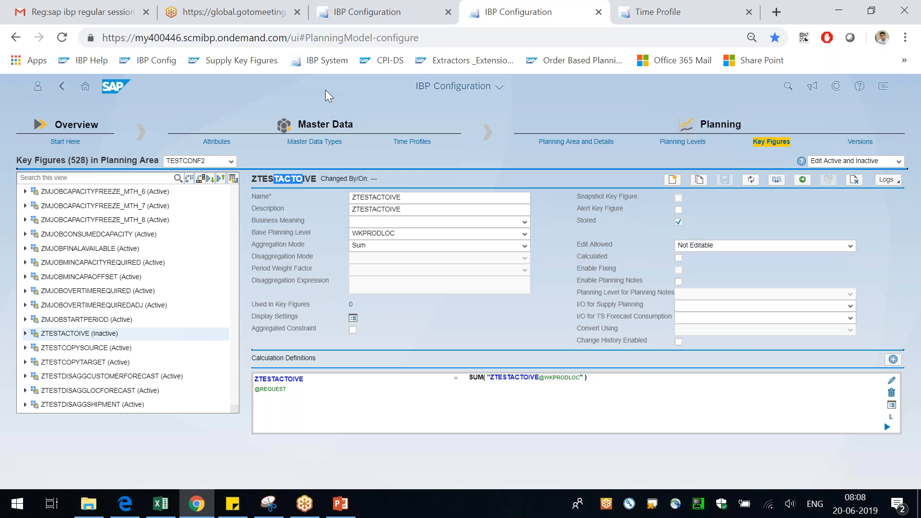
click(901, 18)
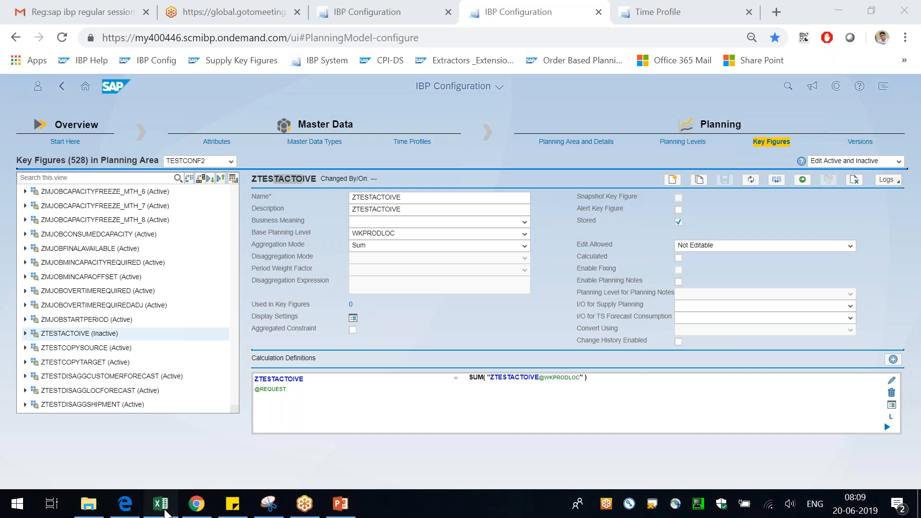
Switch to Excel, select cell H4 in the blank workbook, and return to the key figure details in Chrome.
click(165, 513)
click(374, 197)
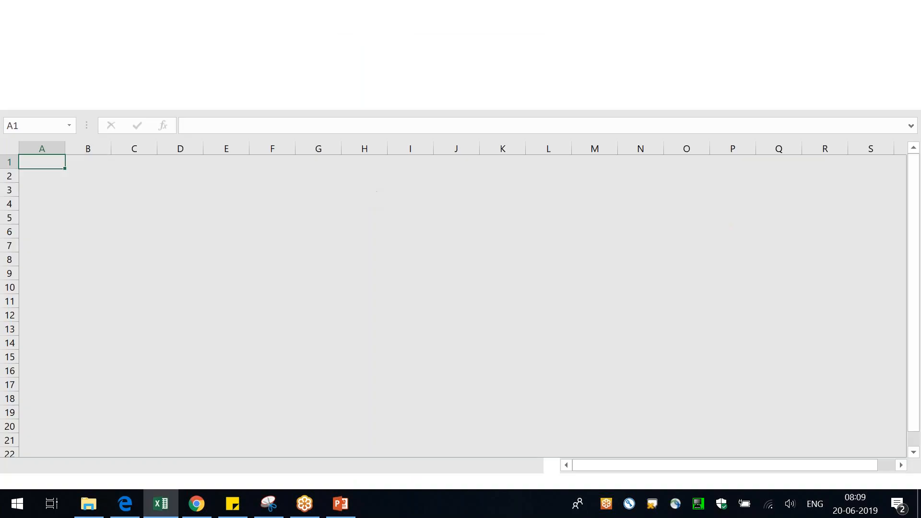
click(374, 202)
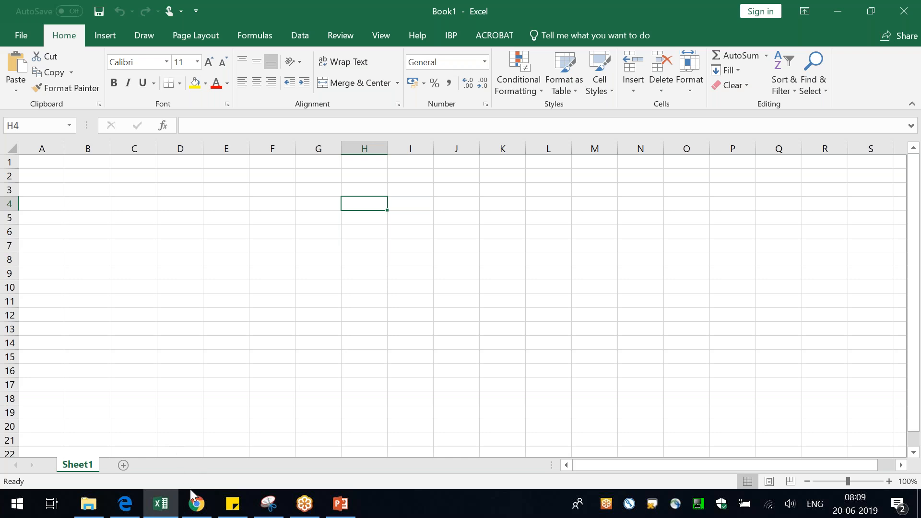
click(197, 504)
click(185, 468)
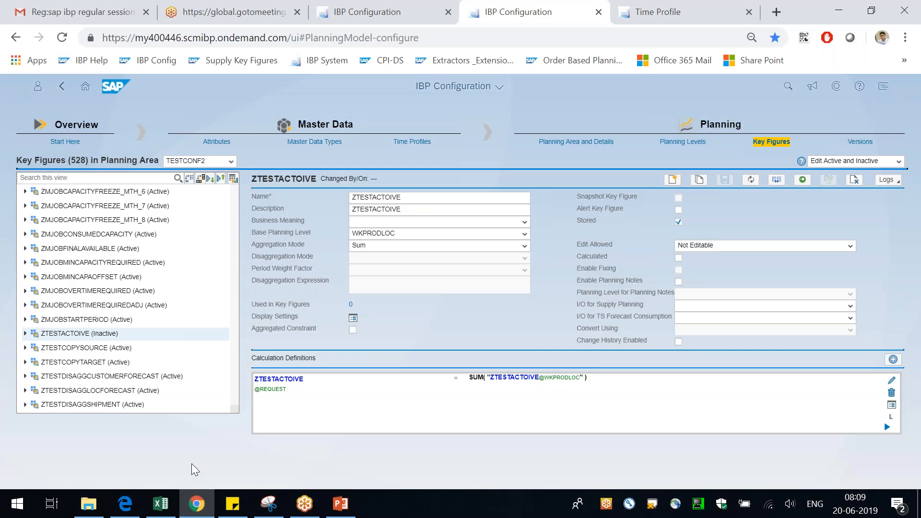
Compare the status of the TESTCONF2 planning area with that of the ZTESTACTOIVE key figure.
click(376, 4)
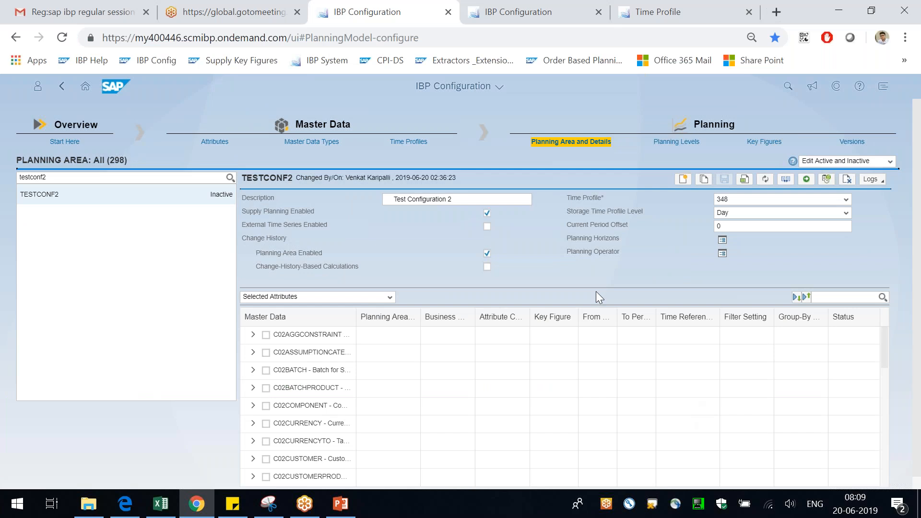
click(865, 15)
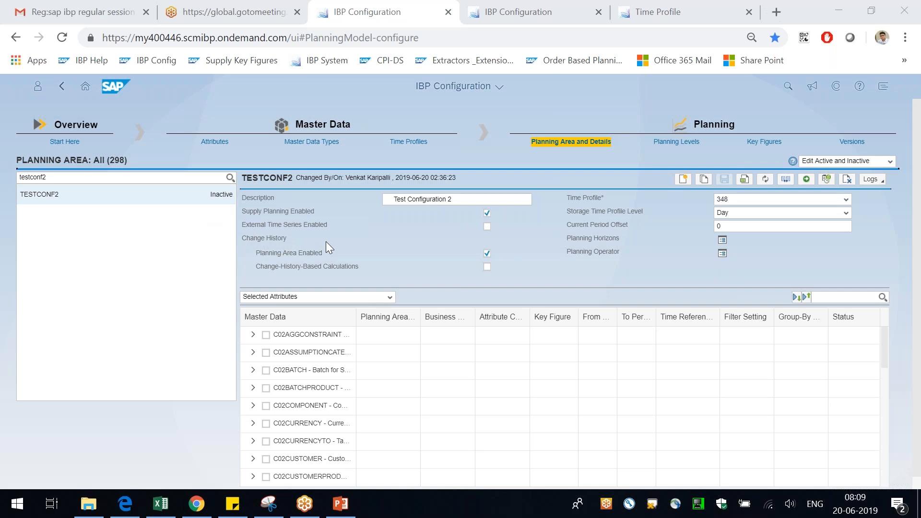
click(552, 7)
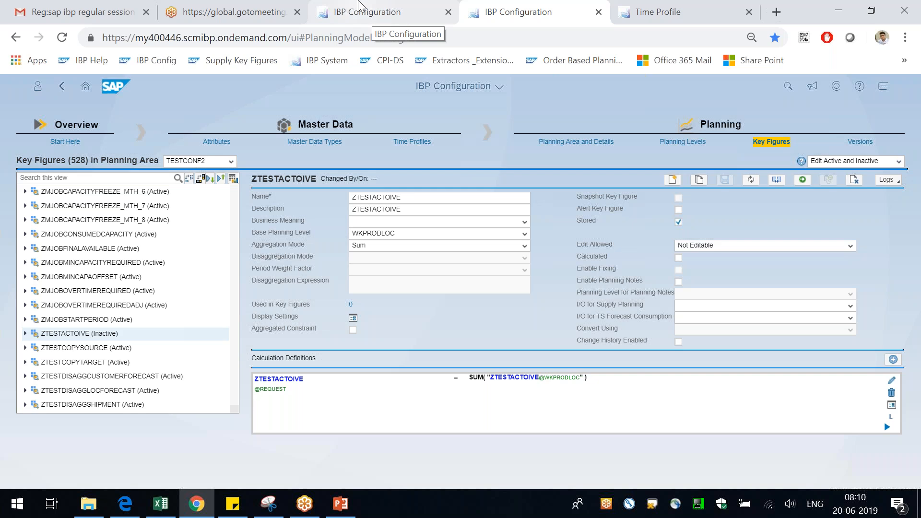
click(358, 2)
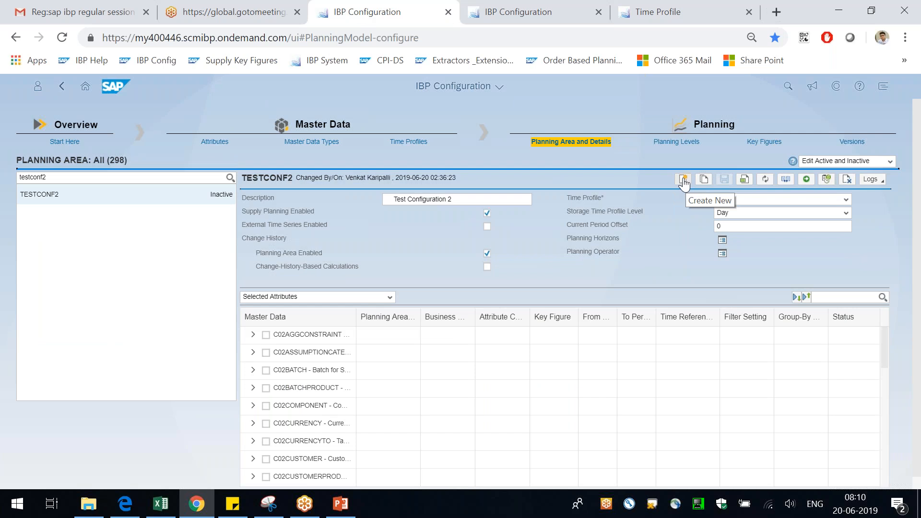
Download the TESTCONF2 planning area configuration as CSV files, allowing the site to download multiple files.
click(742, 181)
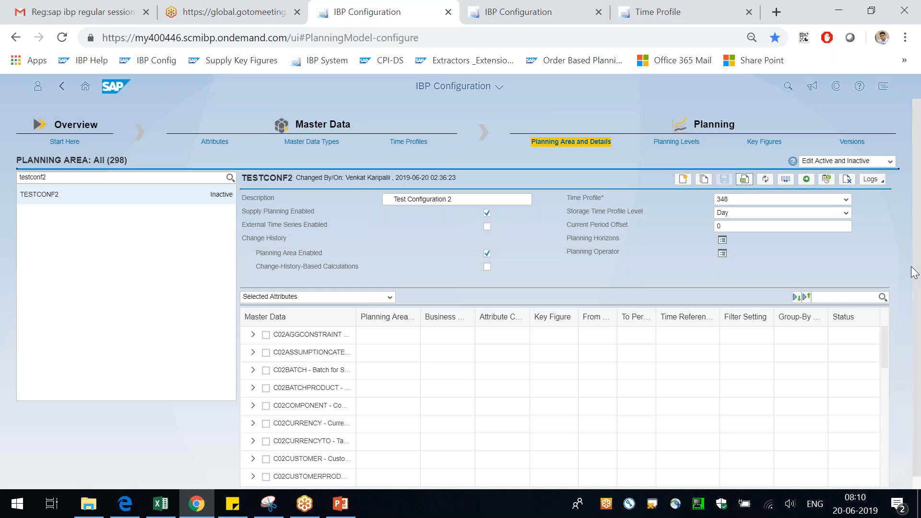
scroll(906, 268, down, 1)
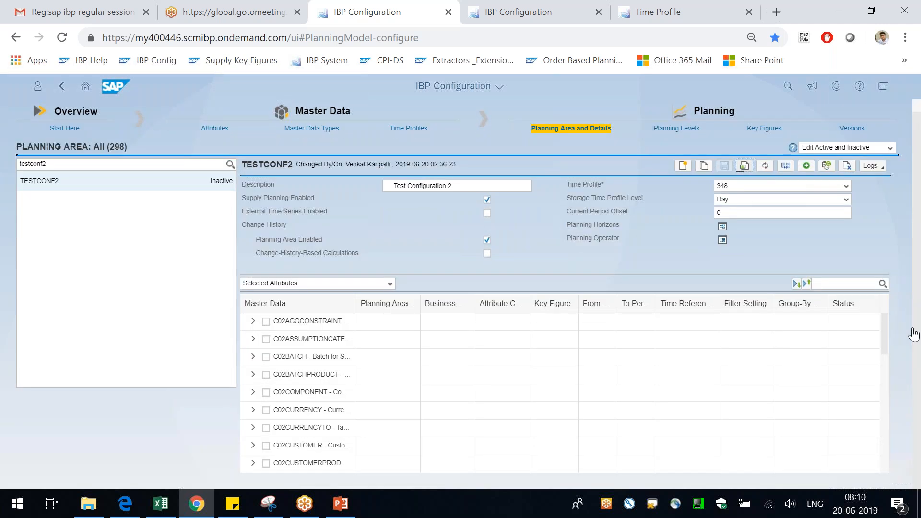
click(743, 165)
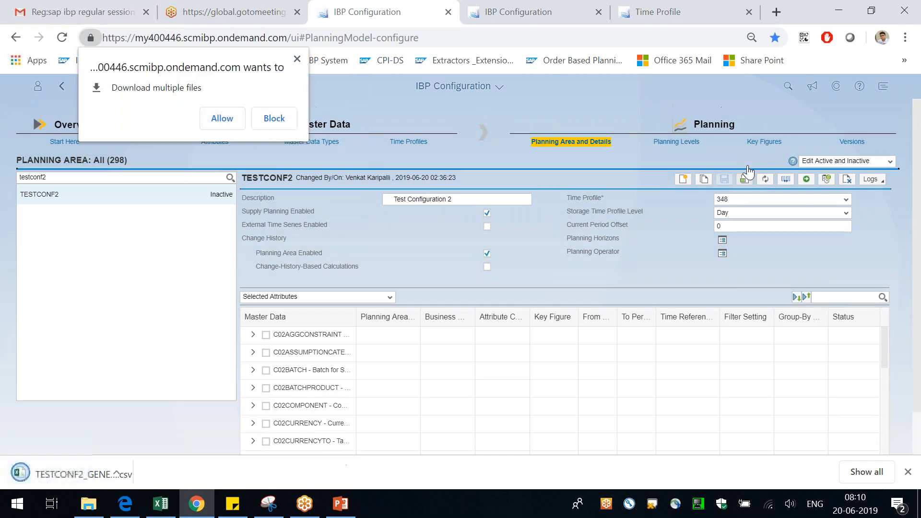
click(239, 121)
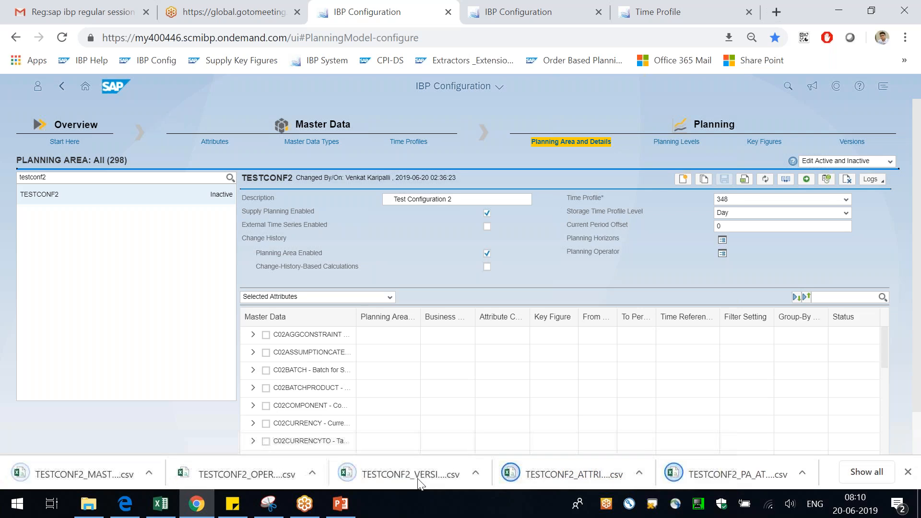
Show the downloaded TESTCONF2 CSV files in the Downloads folder and filter the list to files modified today.
right_click(418, 477)
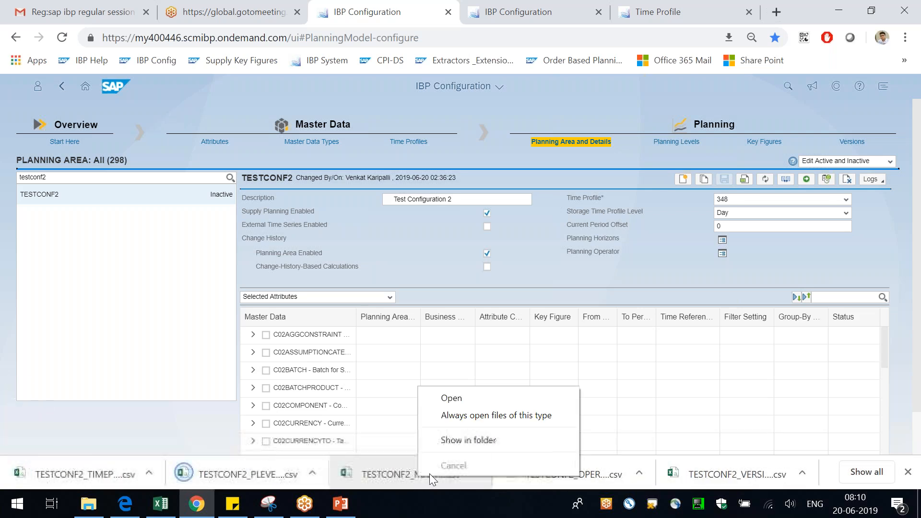
click(490, 442)
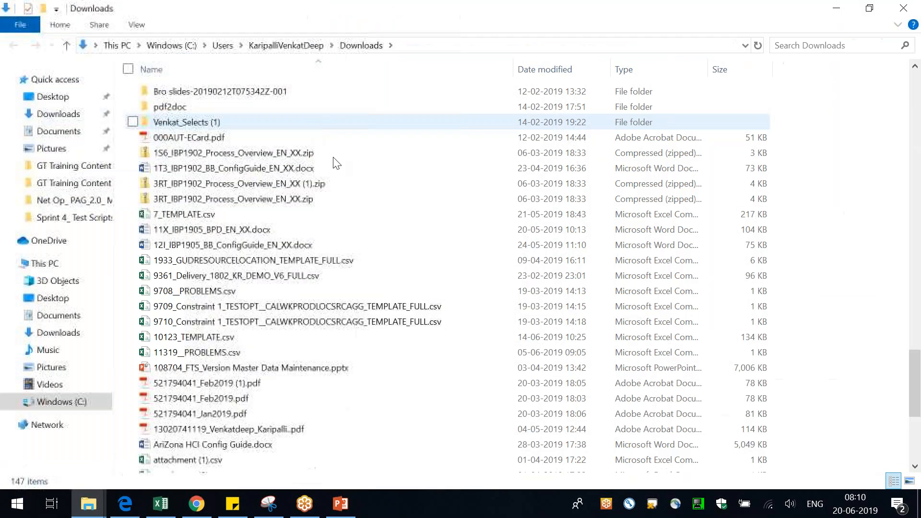
click(603, 69)
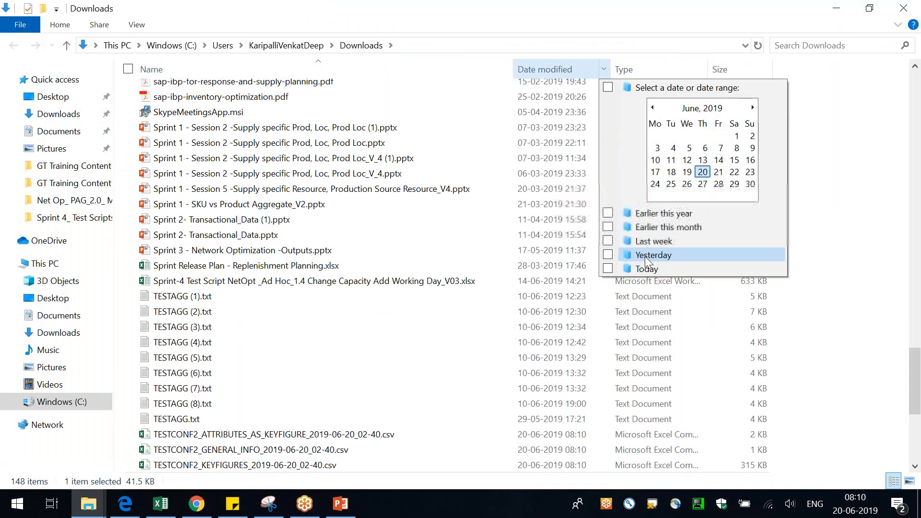
click(608, 268)
click(563, 343)
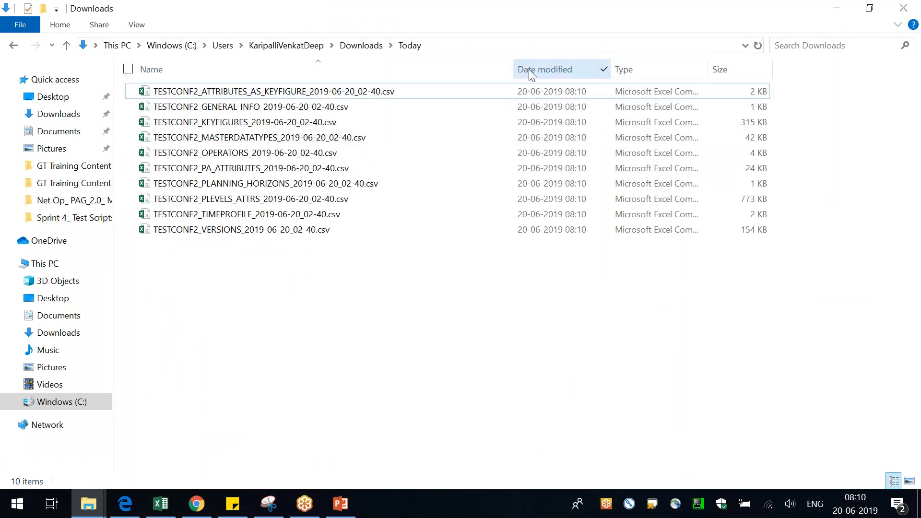
drag(368, 290, 308, 351)
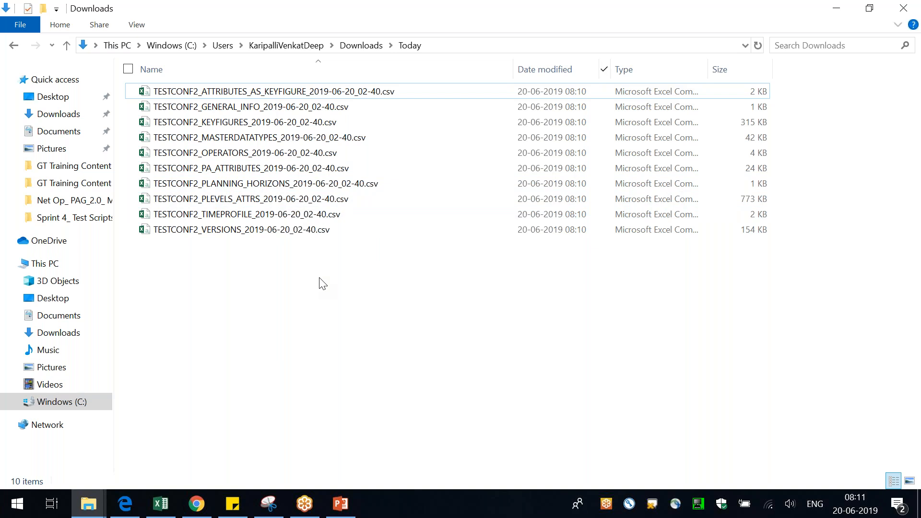
Open TESTCONF2_MASTERDATATYPES_2019-06-20_02-40.csv in Excel and start the Text to Columns conversion for column A.
double_click(298, 137)
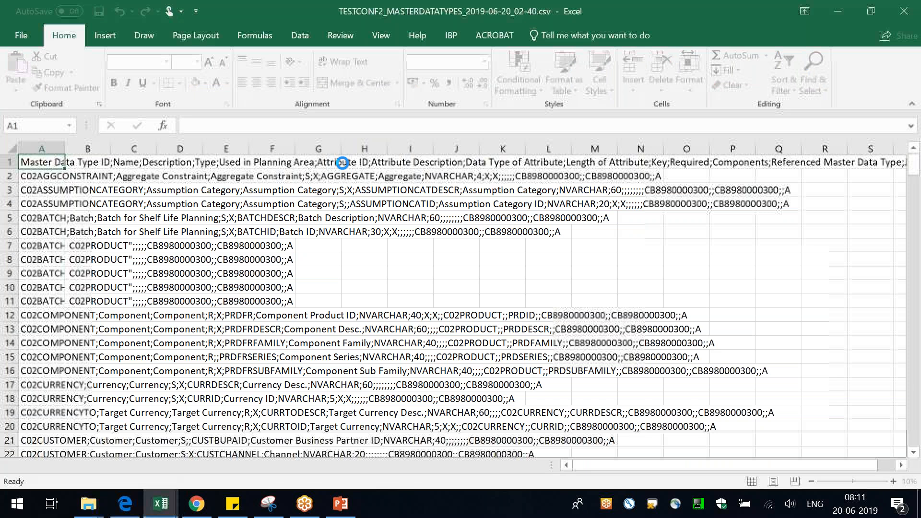
click(306, 33)
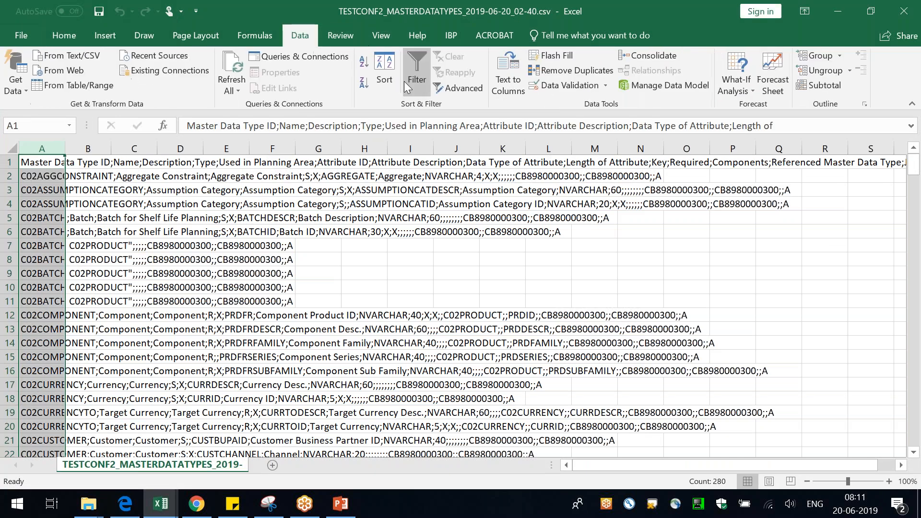
click(508, 76)
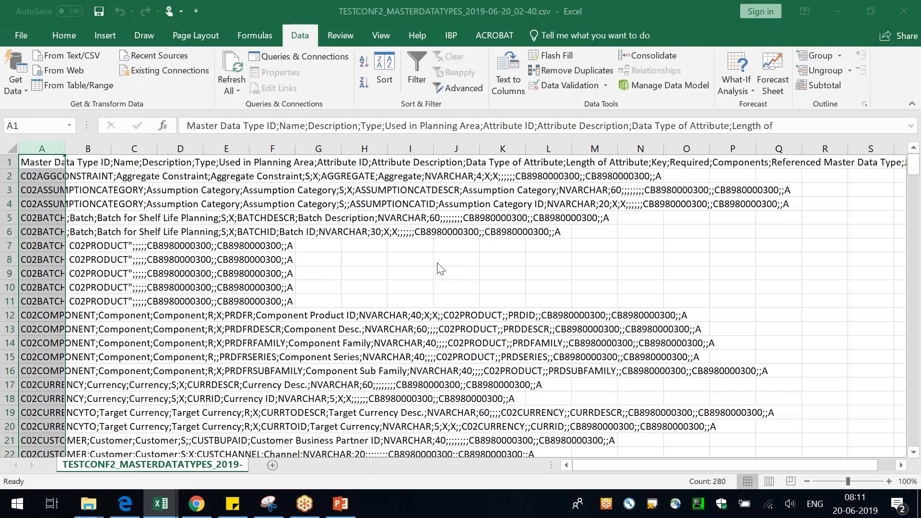
click(434, 109)
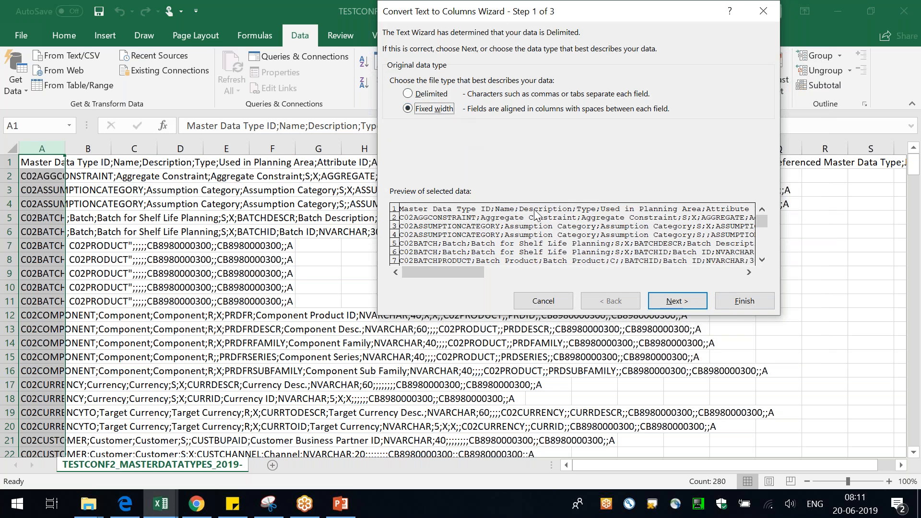
click(686, 301)
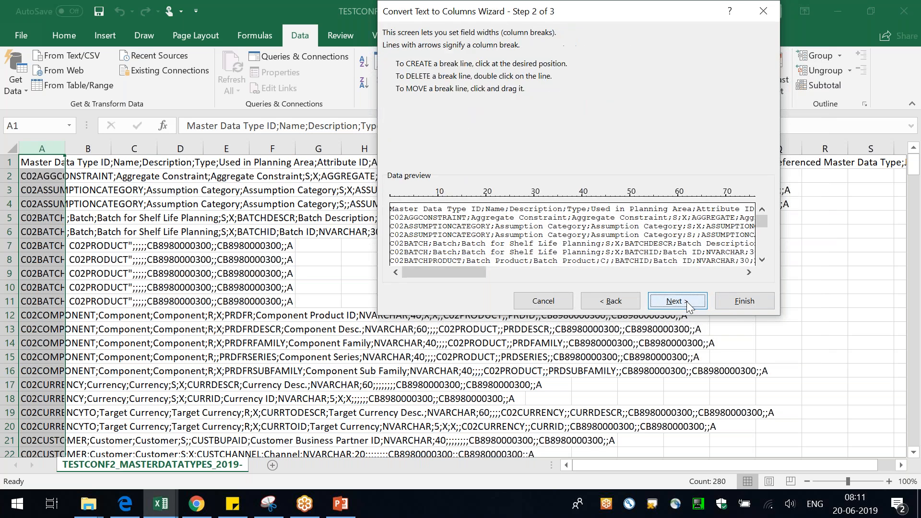
click(605, 304)
Split column A into separate columns as delimited text, using ";" as the other delimiter and the General format.
click(407, 93)
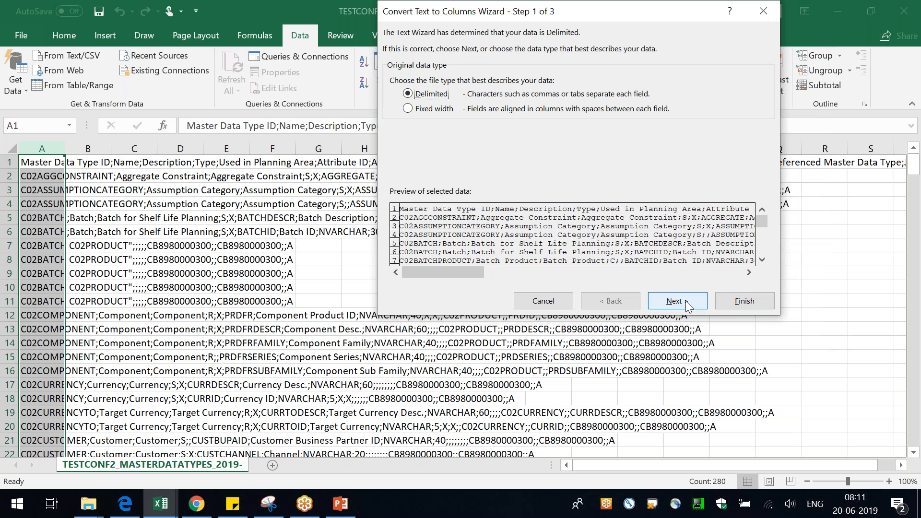
click(684, 301)
click(411, 128)
text(;)
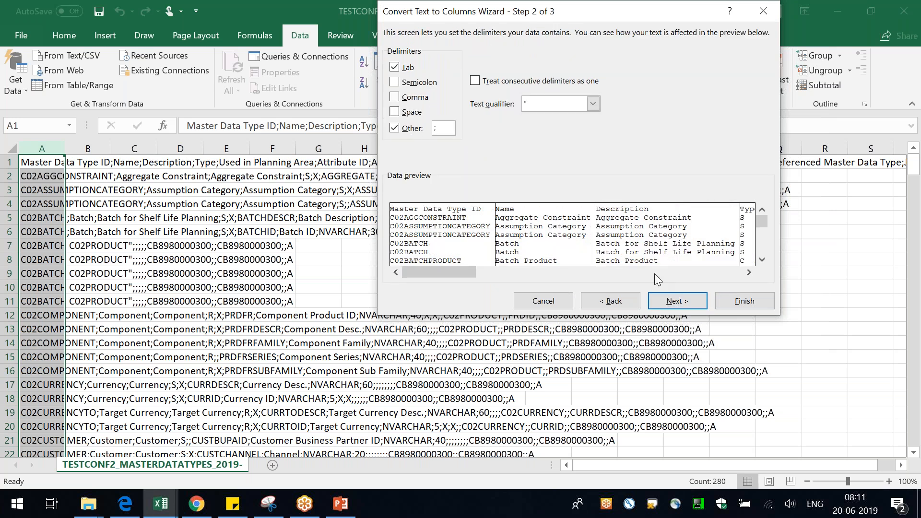
click(678, 301)
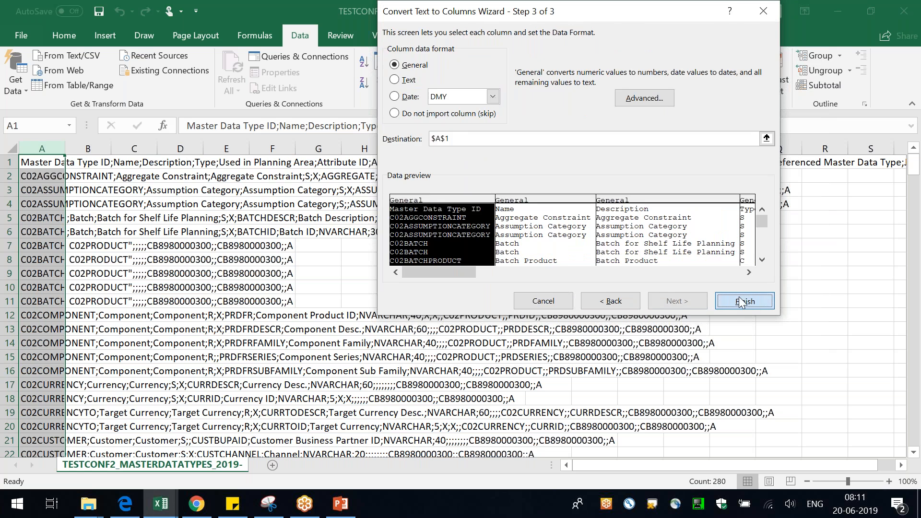
click(741, 301)
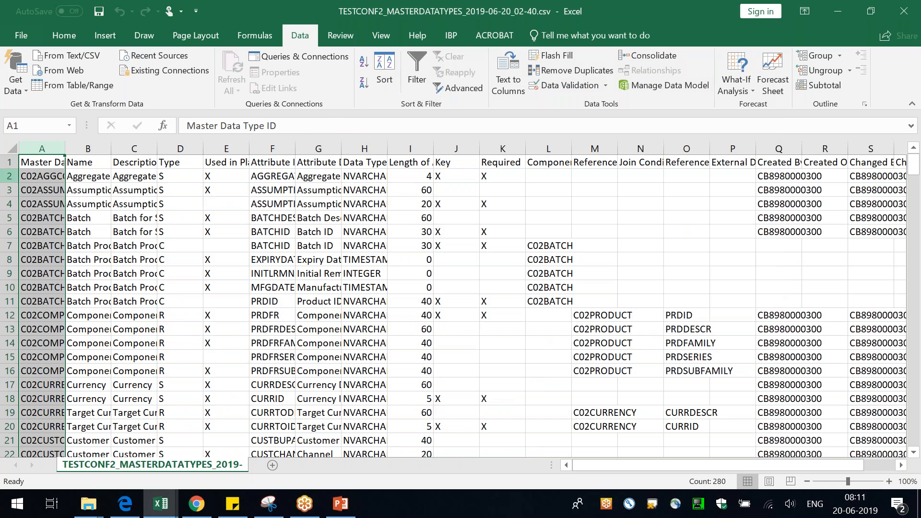
Widen column A and fit the width of all columns to their contents.
click(9, 162)
drag(65, 148, 171, 149)
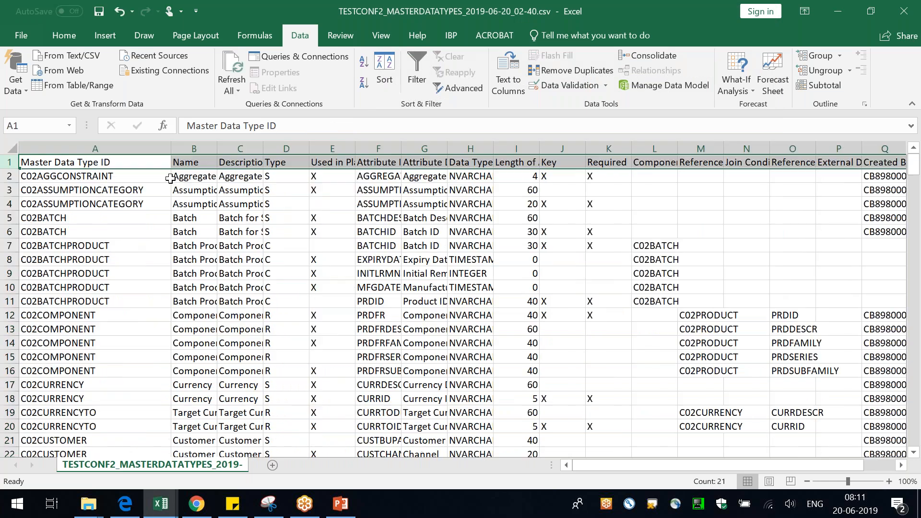
click(11, 146)
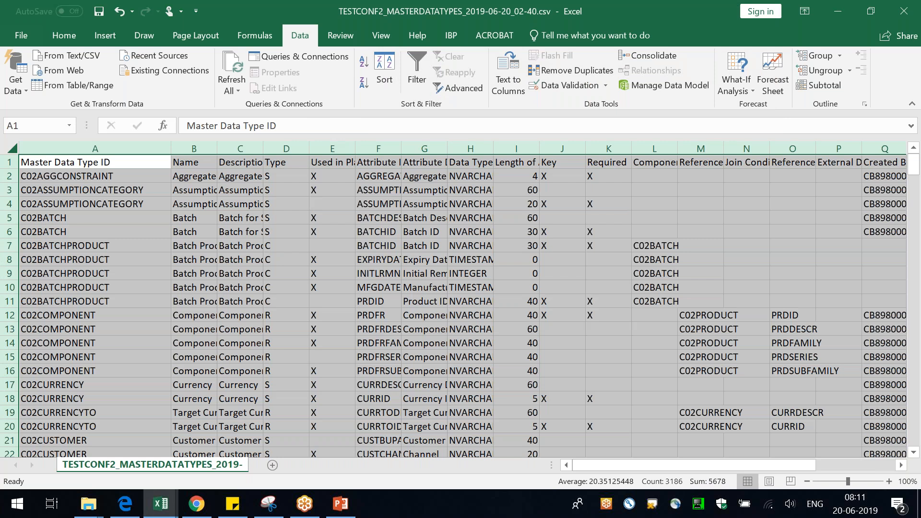
double_click(450, 148)
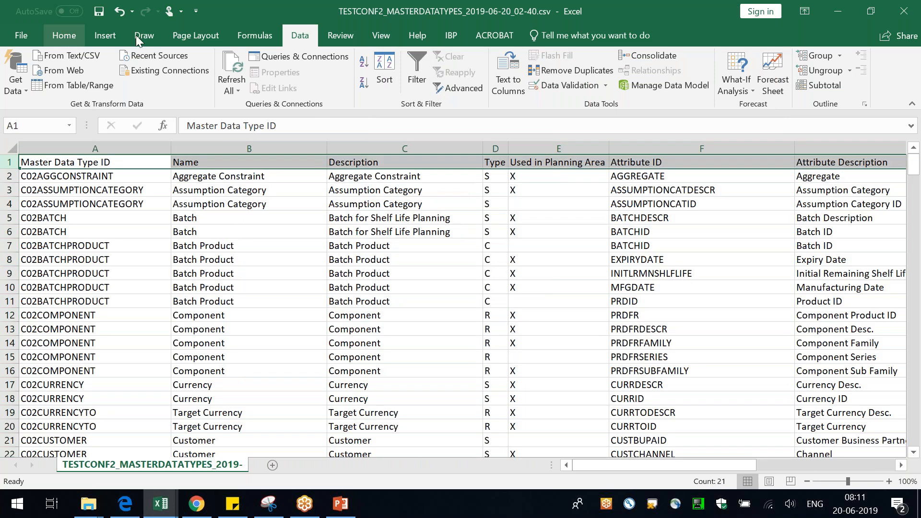
Format the header row with a yellow fill, bold and italic text.
click(66, 36)
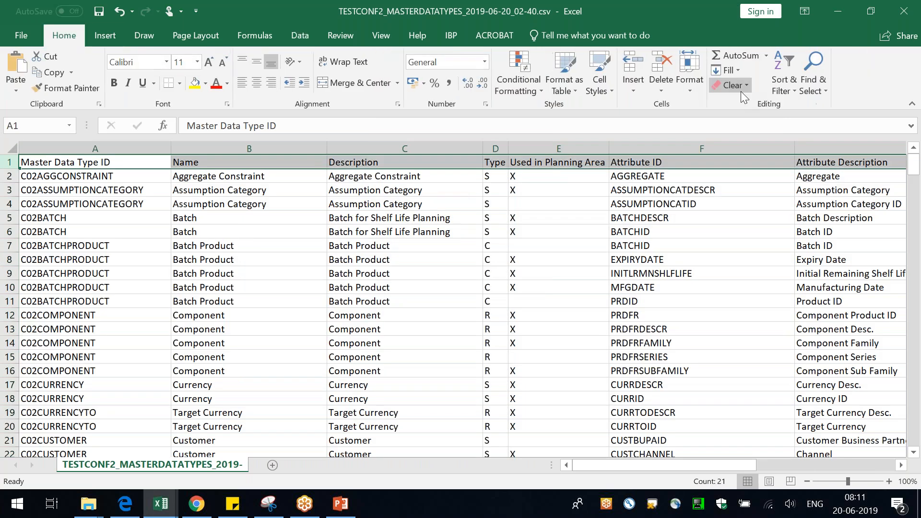
click(196, 84)
click(114, 83)
click(128, 82)
click(360, 241)
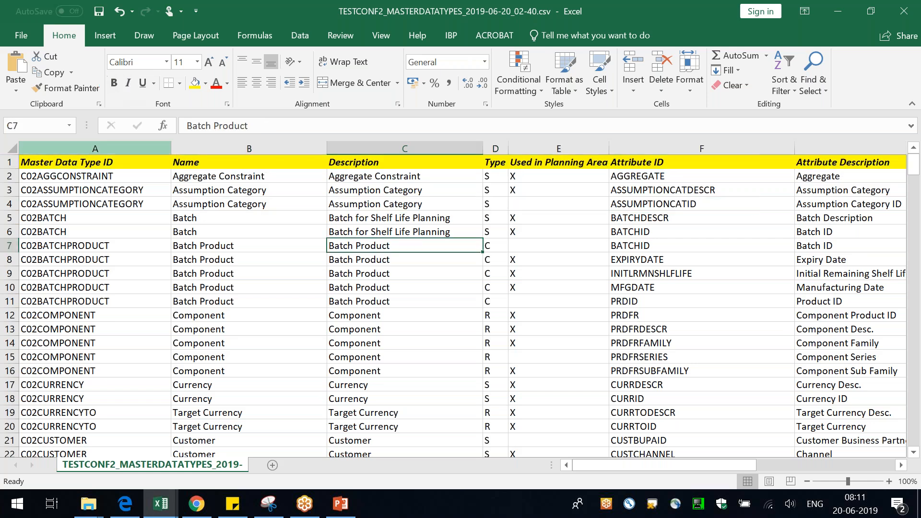
Add filters to the header row of the master data types sheet.
click(9, 162)
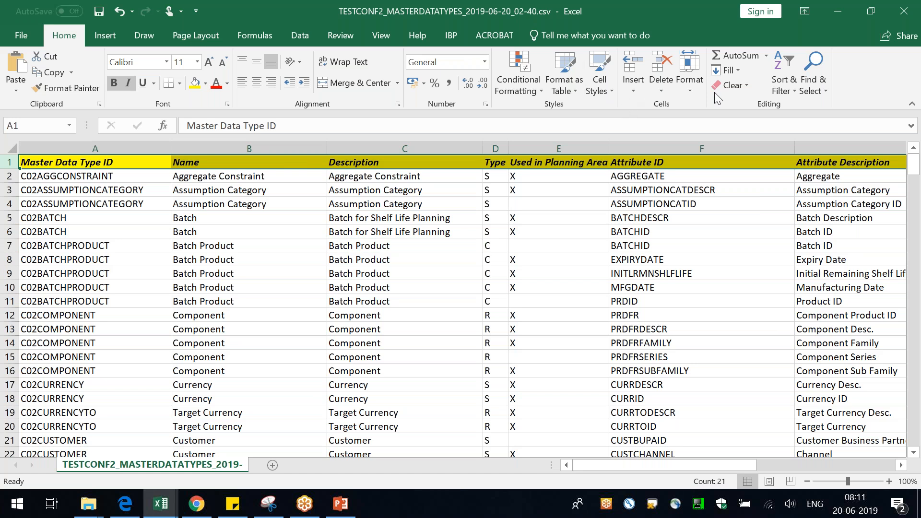
click(783, 82)
click(793, 178)
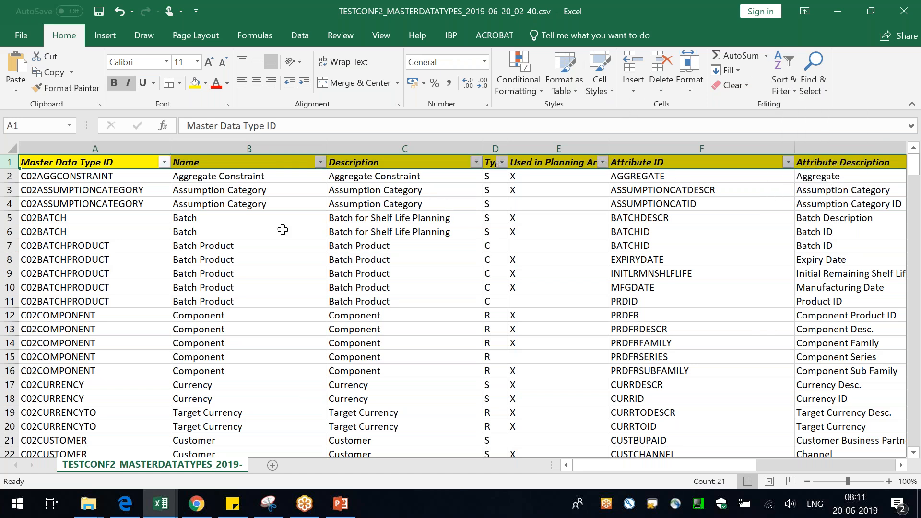
click(249, 232)
Filter the Master Data Type ID column to show only C02MJOB.
click(165, 162)
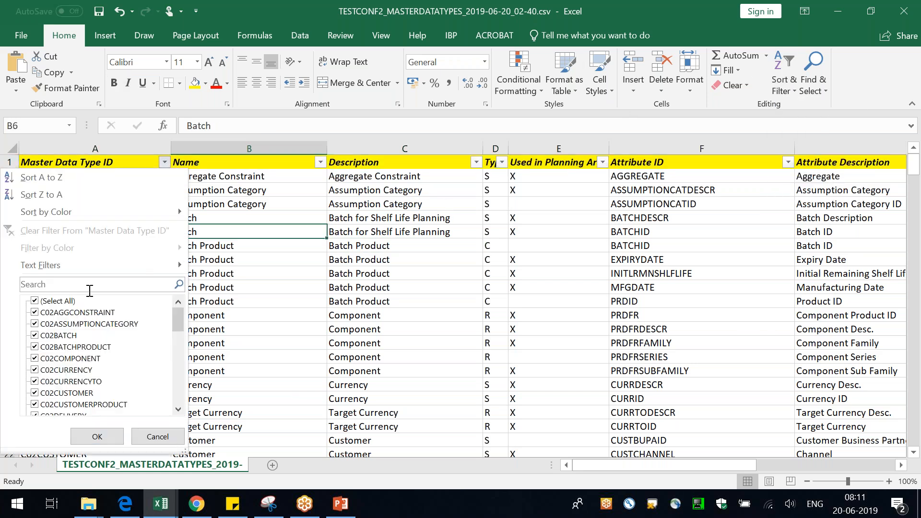
click(55, 301)
drag(179, 321, 173, 356)
click(57, 336)
click(97, 436)
click(226, 371)
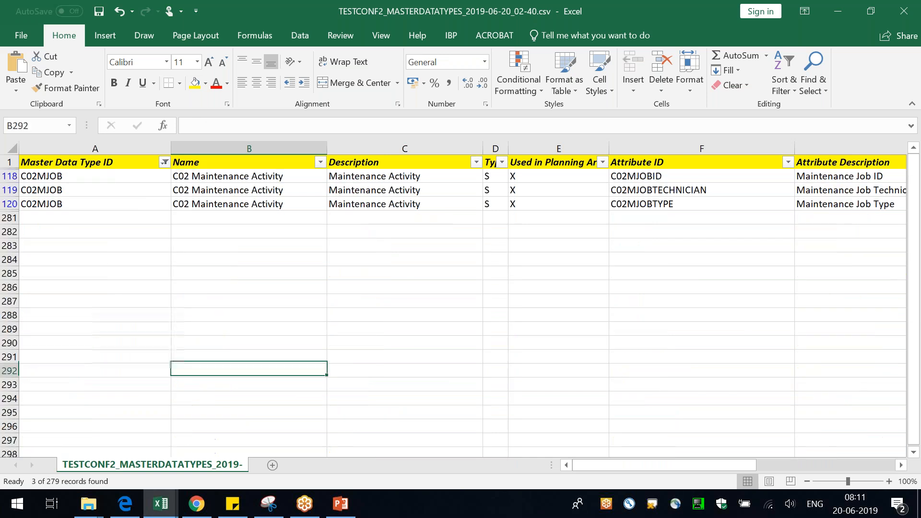
Examine the description, attribute IDs and attribute descriptions of the C02MJOB master data type.
click(46, 181)
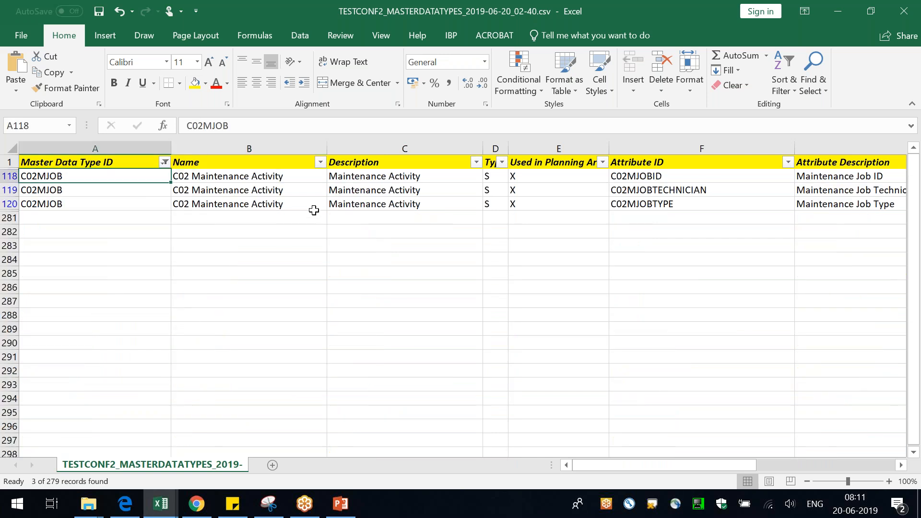
drag(381, 179, 382, 205)
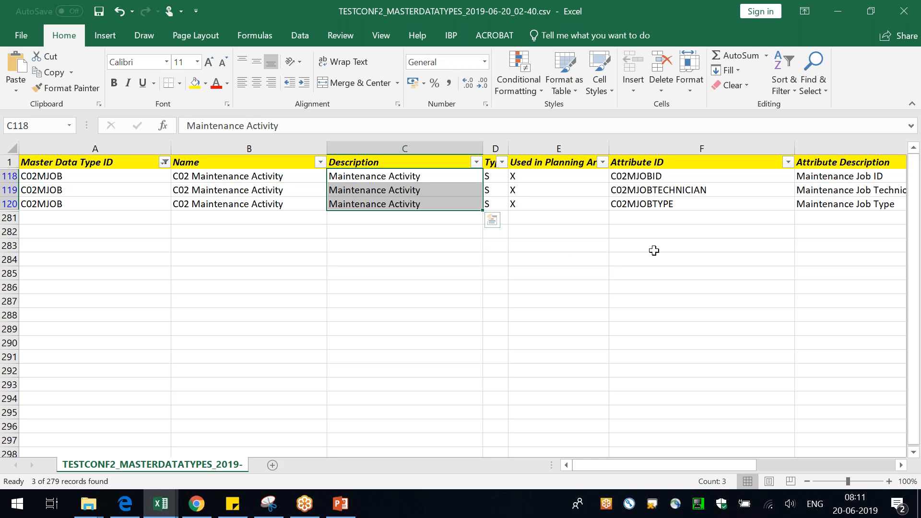
click(660, 180)
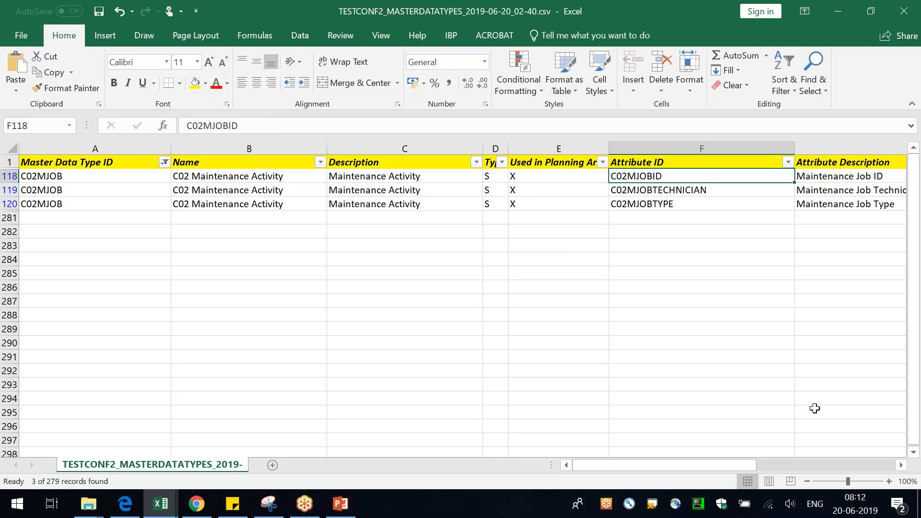
drag(732, 467, 753, 467)
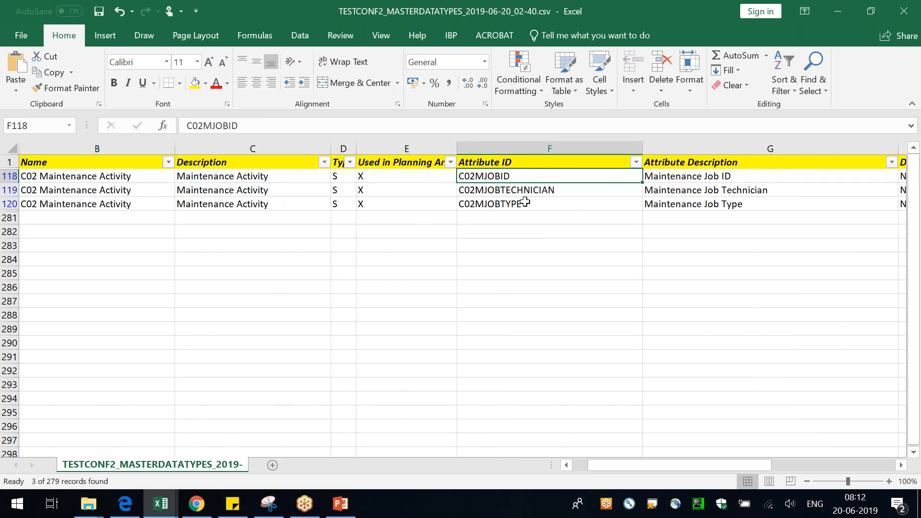
click(525, 203)
click(717, 192)
Check the data type, length, key and required settings of the C02MJOB attributes, fitting the Key column's width.
drag(705, 465, 734, 457)
drag(637, 163, 654, 200)
click(728, 204)
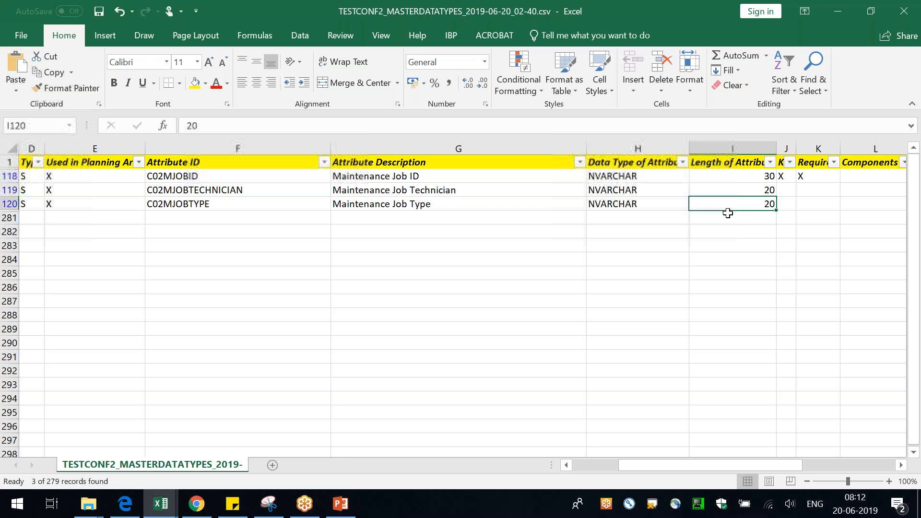
drag(753, 179, 753, 203)
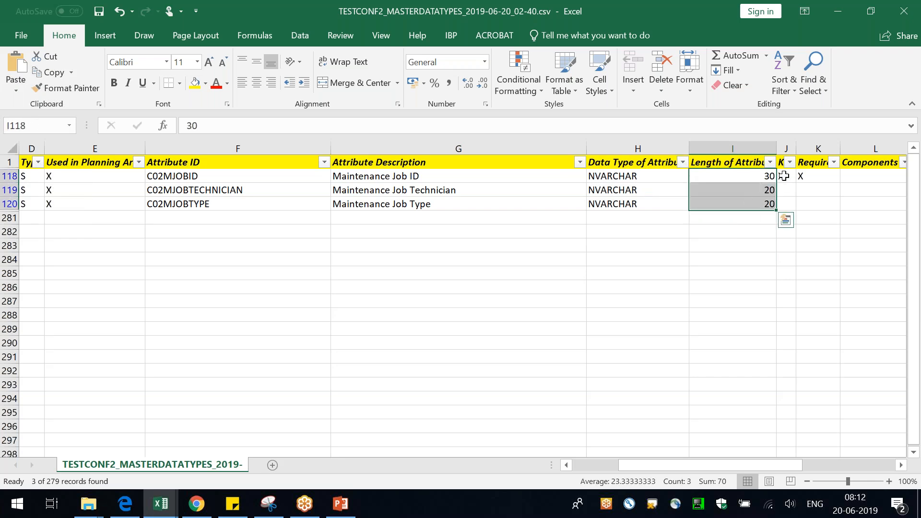
click(783, 176)
double_click(796, 148)
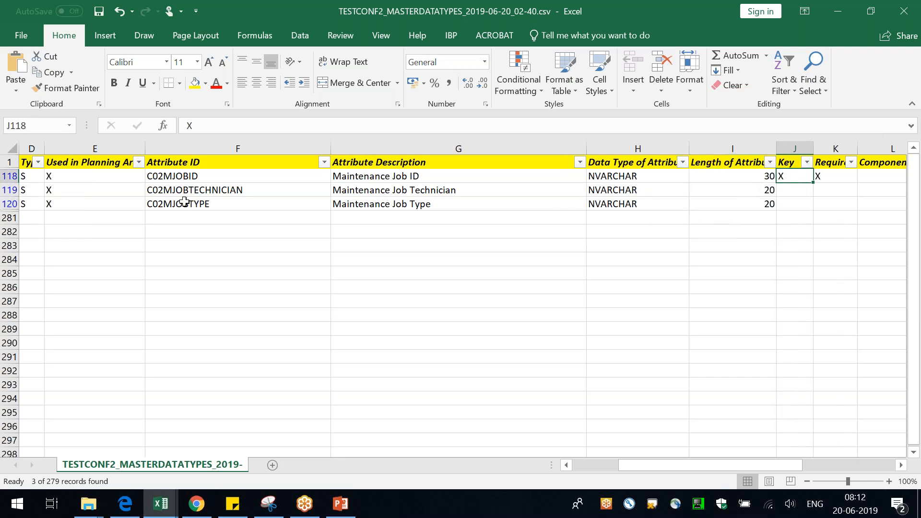
click(392, 176)
click(830, 176)
drag(759, 460, 713, 461)
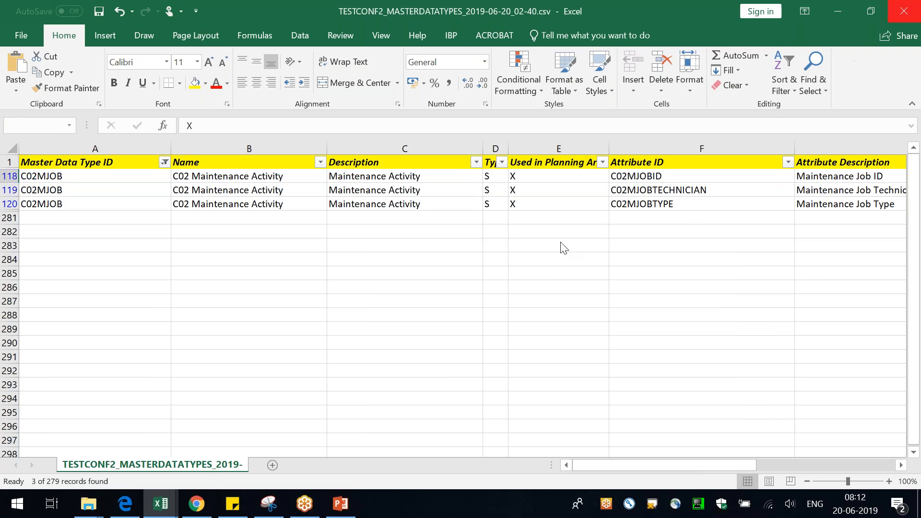
Close the master data types workbook without saving and open TESTCONF2_ATTRIBUTES_AS_KEYFIGURE_2019-06-20_02-40.csv from the Downloads folder.
click(461, 270)
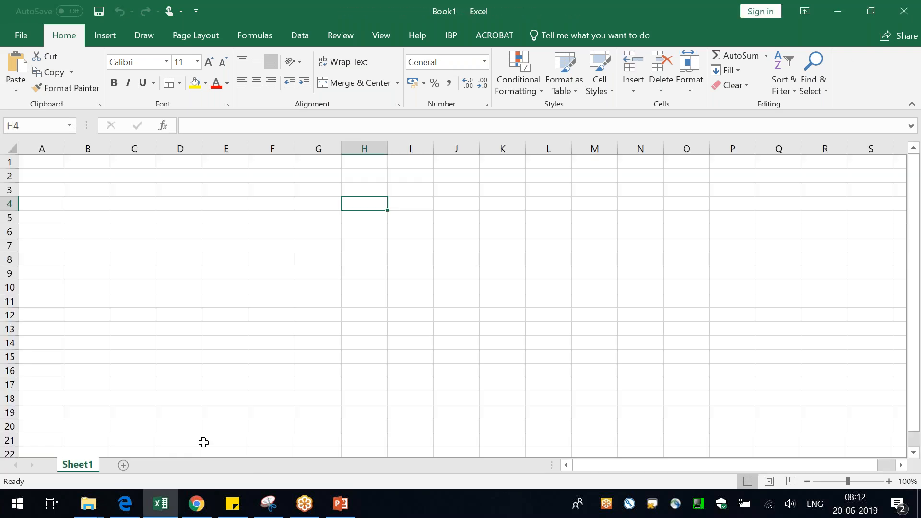
click(89, 503)
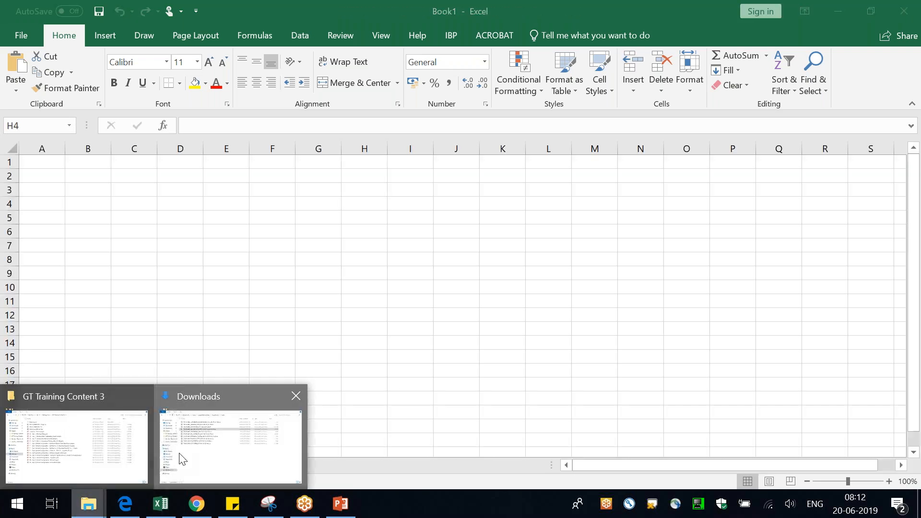
click(182, 459)
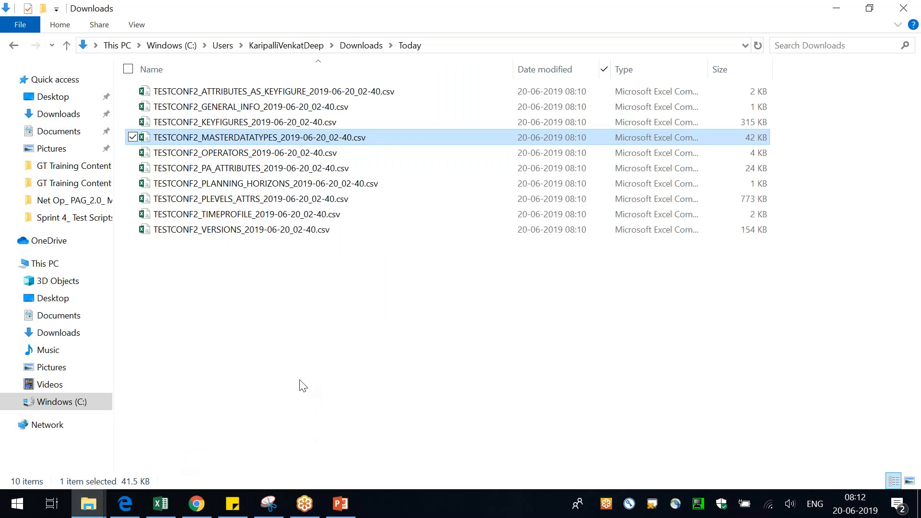
double_click(329, 93)
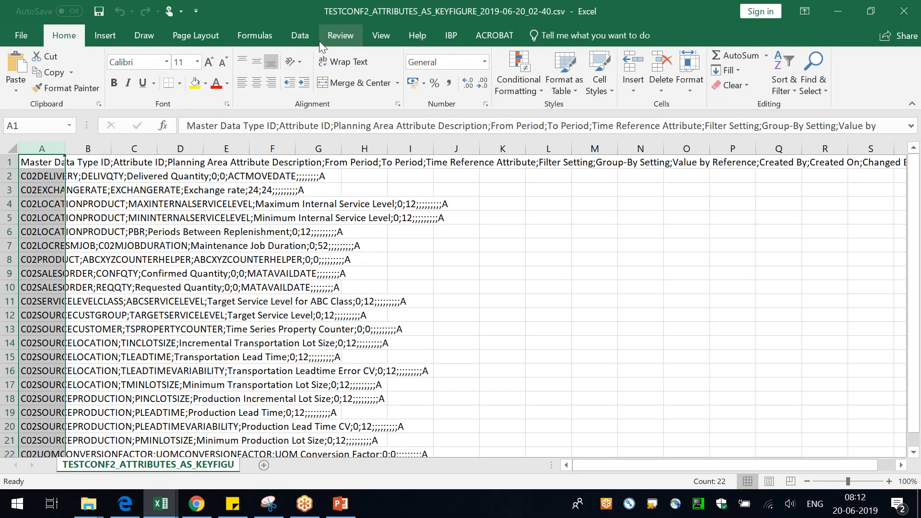
Split column A of the attributes-as-key-figure sheet into separate columns at the semicolon delimiter.
click(311, 40)
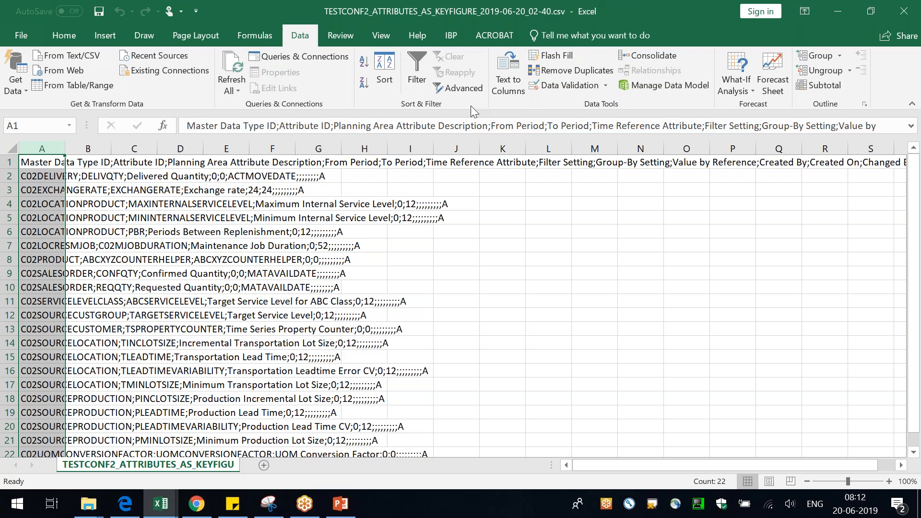
click(503, 83)
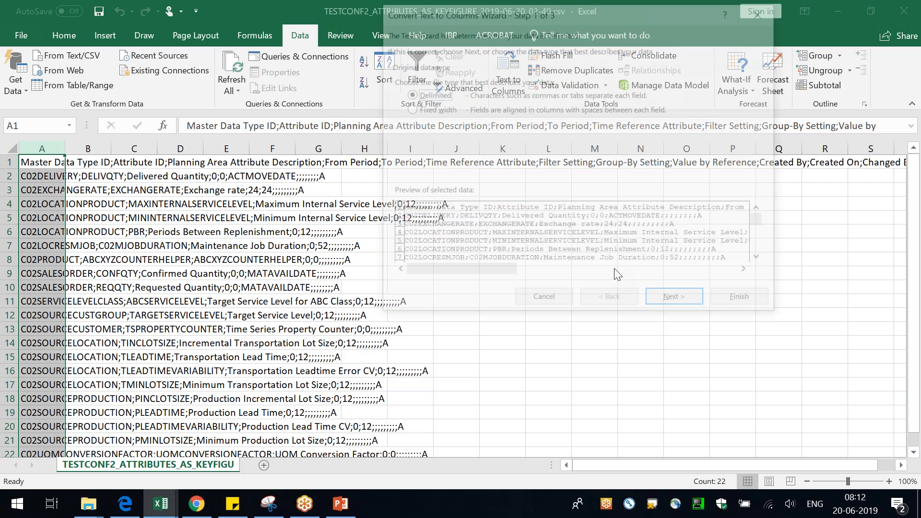
click(675, 301)
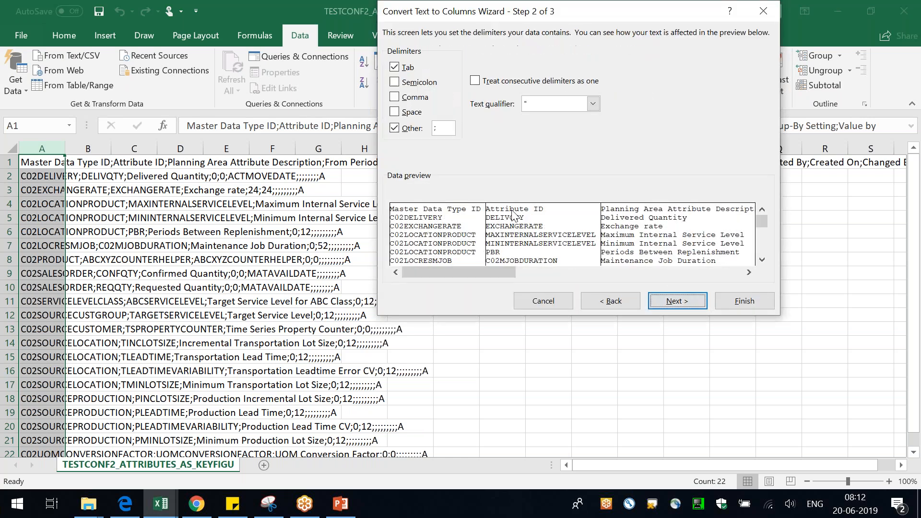
click(685, 302)
click(744, 300)
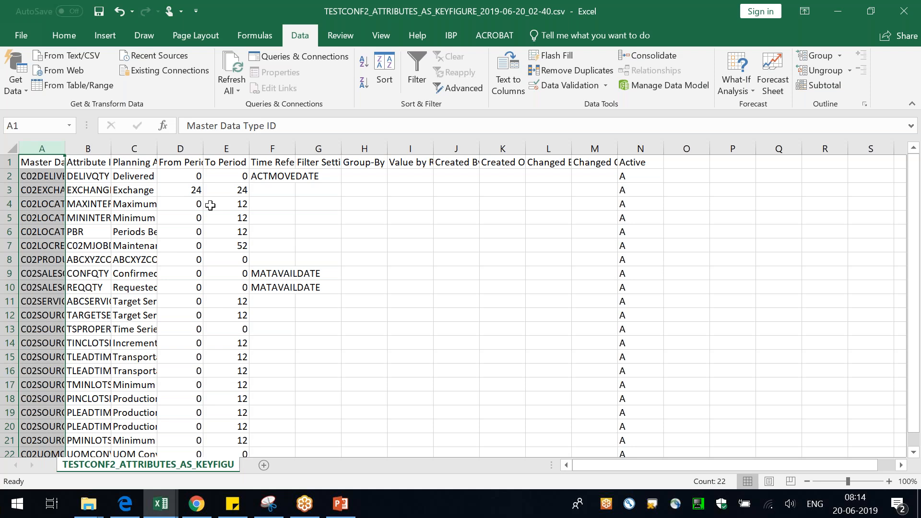
Switch to the TESTCONF2 planning area in Chrome, widen the Master Data column, and view the attributes under C02BATCH.
click(232, 504)
click(208, 512)
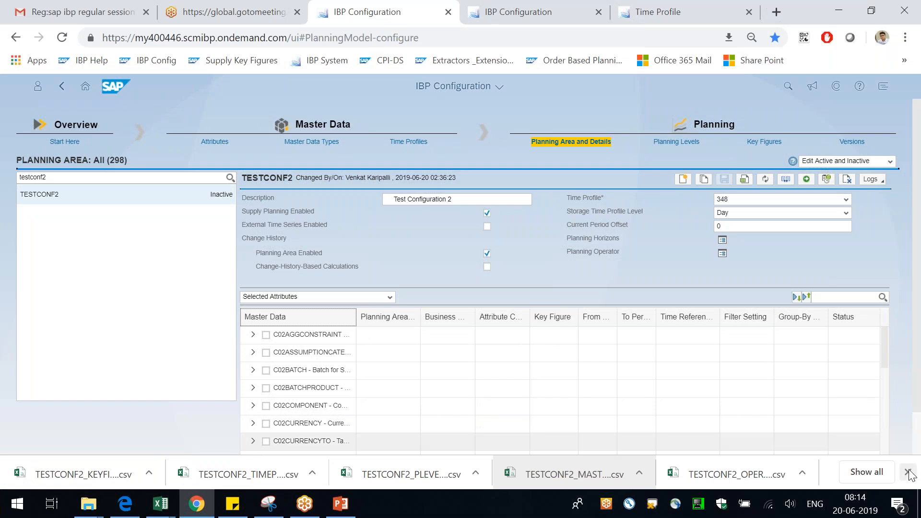
drag(358, 319, 535, 319)
click(252, 370)
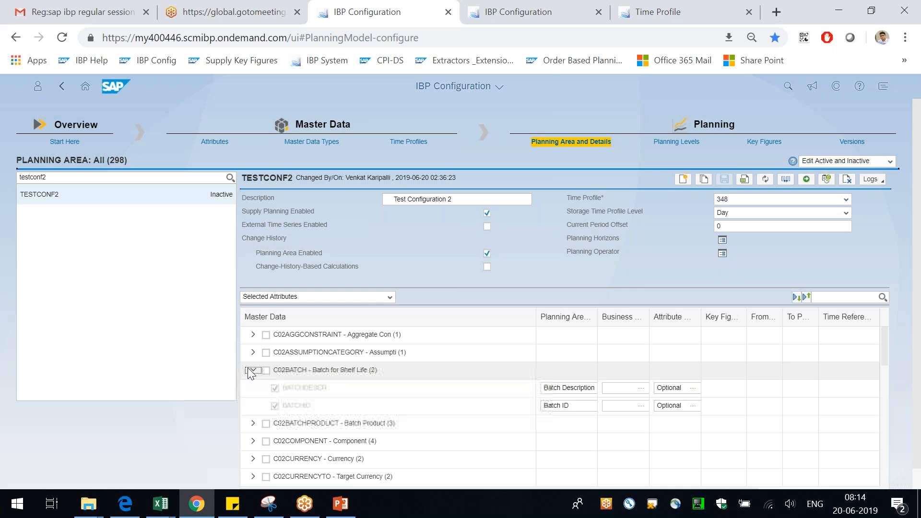
click(253, 369)
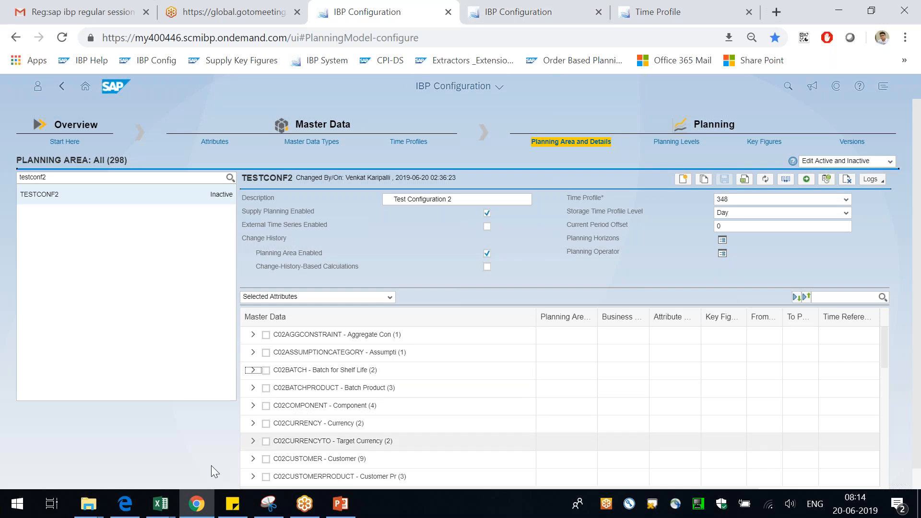
Open TESTCONF2_MASTERDATATYPES_2019-06-20_02-40.csv from the Downloads folder in File Explorer.
mouse_move(168, 512)
click(178, 458)
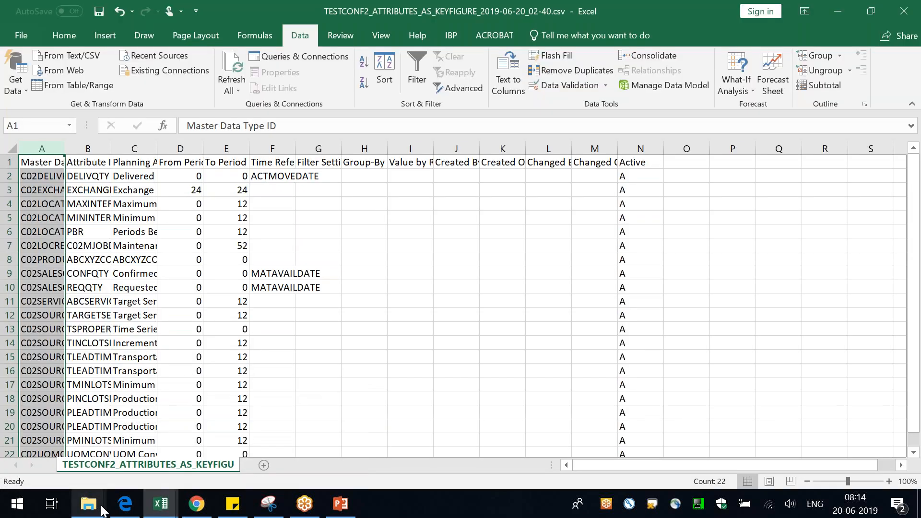
mouse_move(88, 503)
click(206, 465)
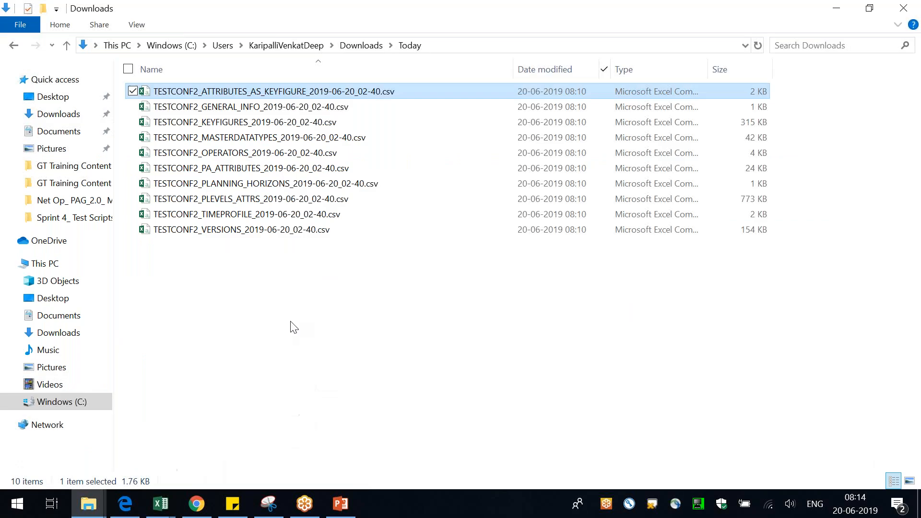
double_click(256, 138)
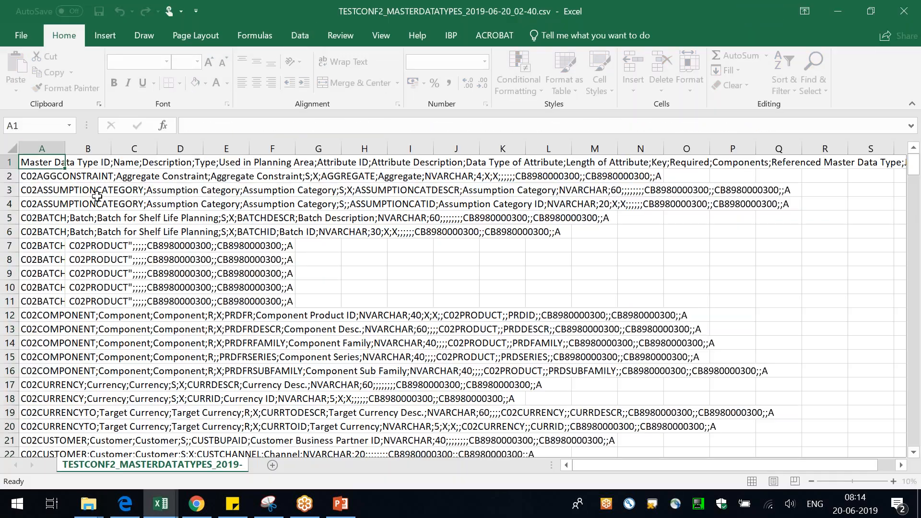
Split column A of the master data types sheet into separate columns at the semicolon delimiter.
click(41, 149)
click(300, 35)
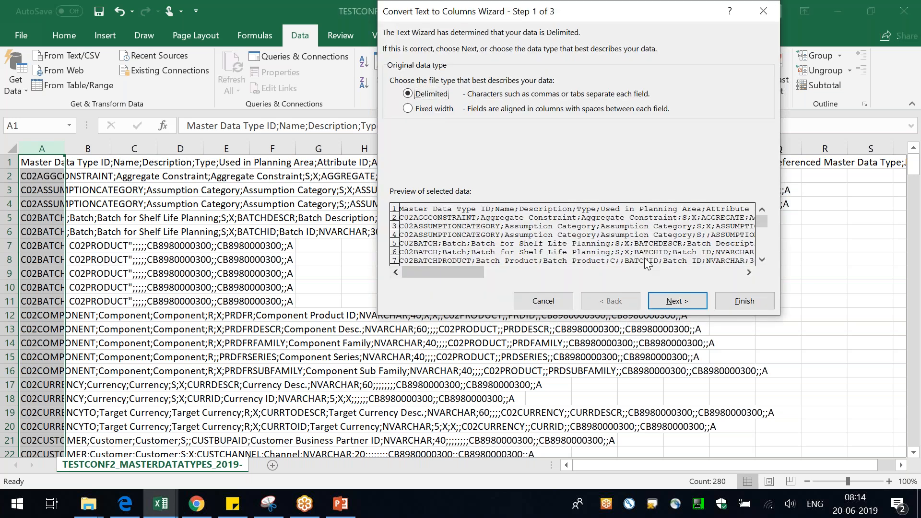
click(677, 301)
click(674, 300)
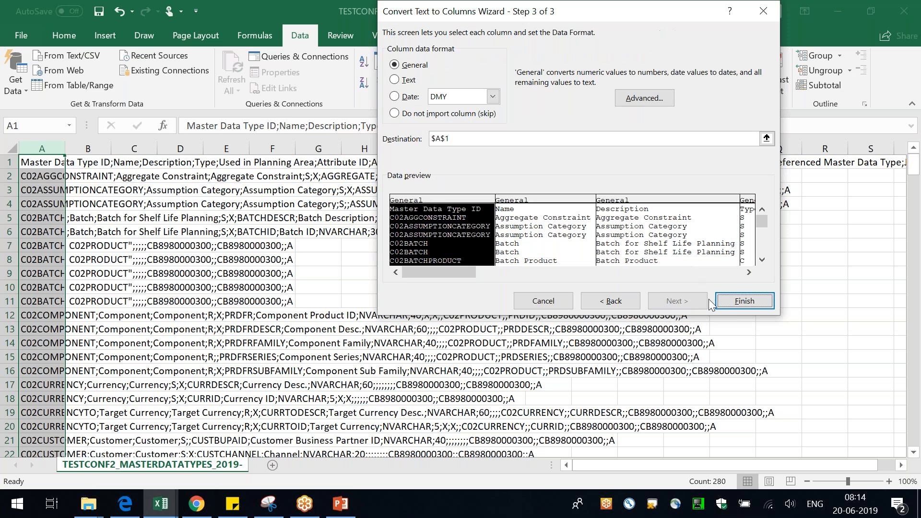
click(744, 301)
click(438, 291)
Fit all column widths of the master data types sheet to their contents and add filters to the header row.
double_click(65, 148)
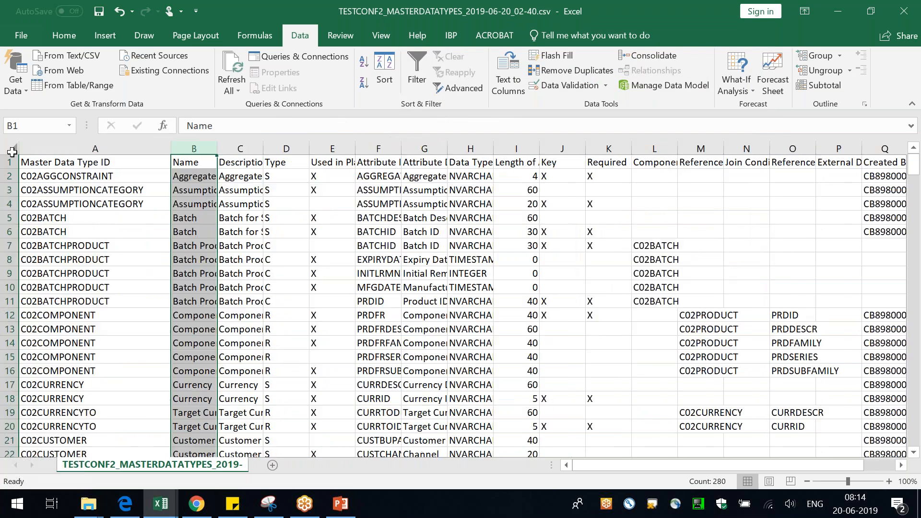
click(11, 150)
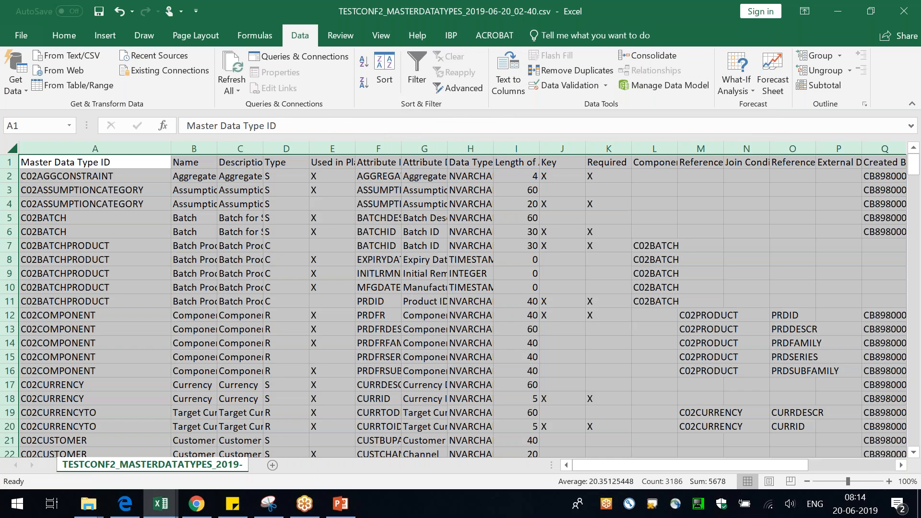
double_click(217, 149)
click(216, 148)
click(10, 162)
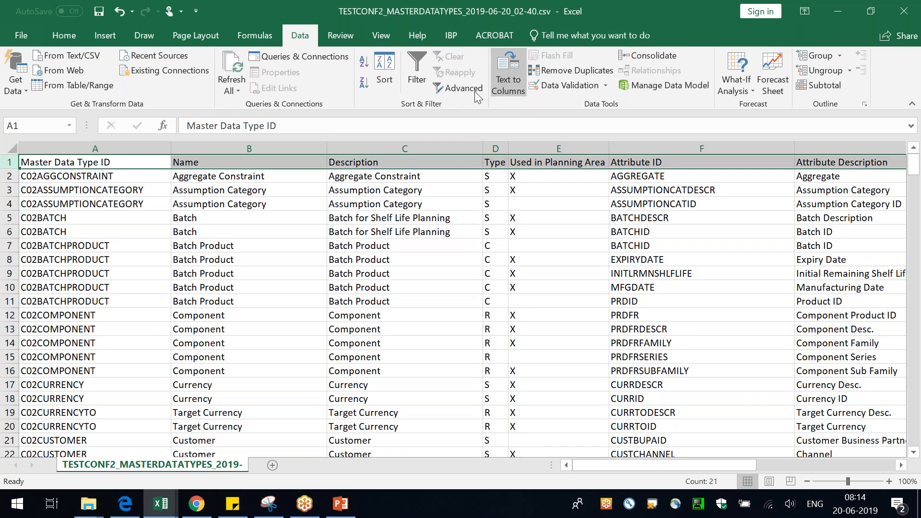
click(416, 72)
click(513, 233)
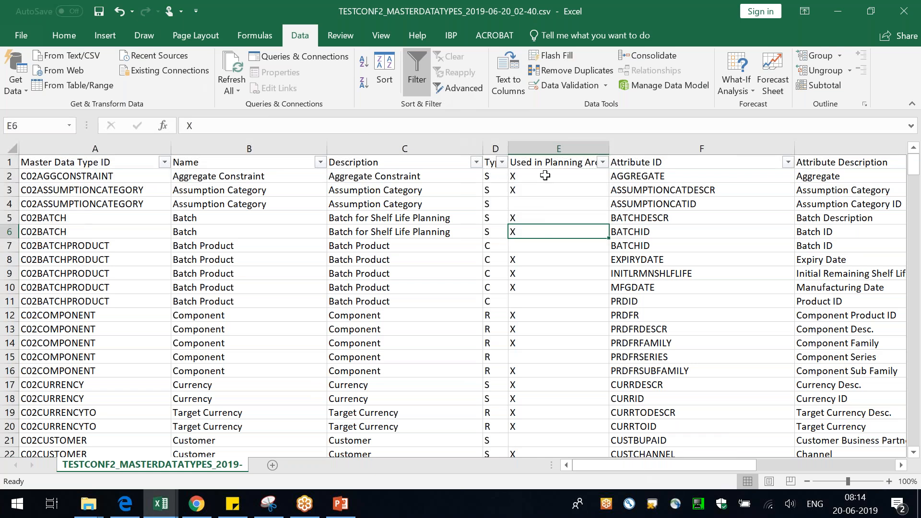
Filter the Attribute ID column to show only PRDID and PRDDESCR.
click(788, 164)
click(652, 301)
text(prd)
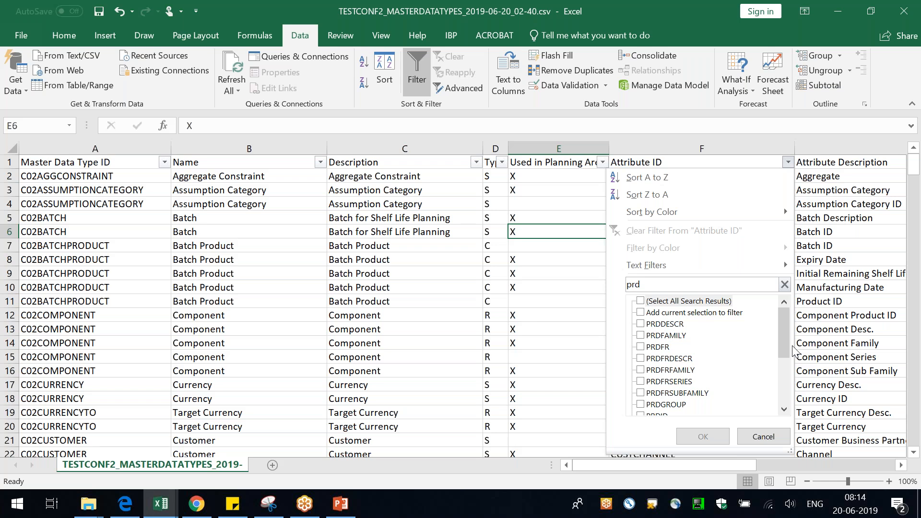
scroll(786, 337, down, 2)
click(656, 347)
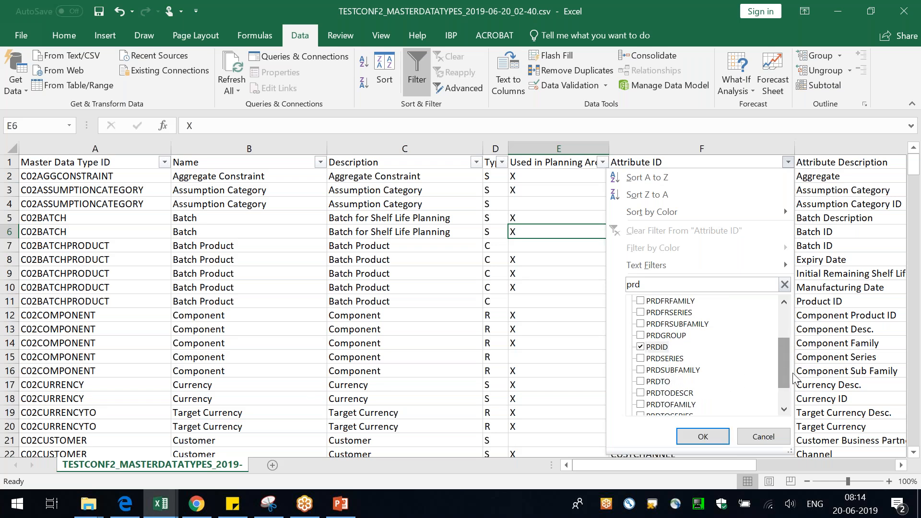
drag(785, 366, 773, 331)
click(672, 324)
click(717, 437)
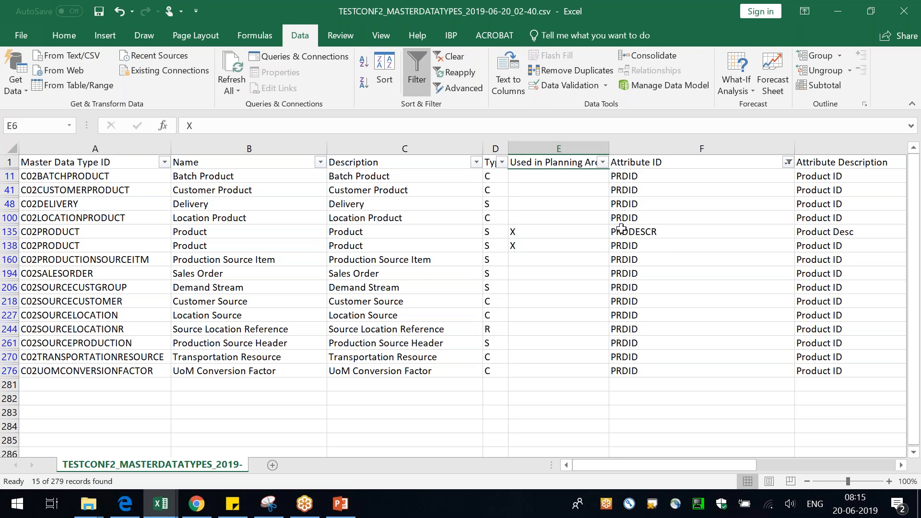
Examine which master data types contain PRDID and PRDDESCR and which rows are marked as used in the planning area.
drag(668, 239, 28, 245)
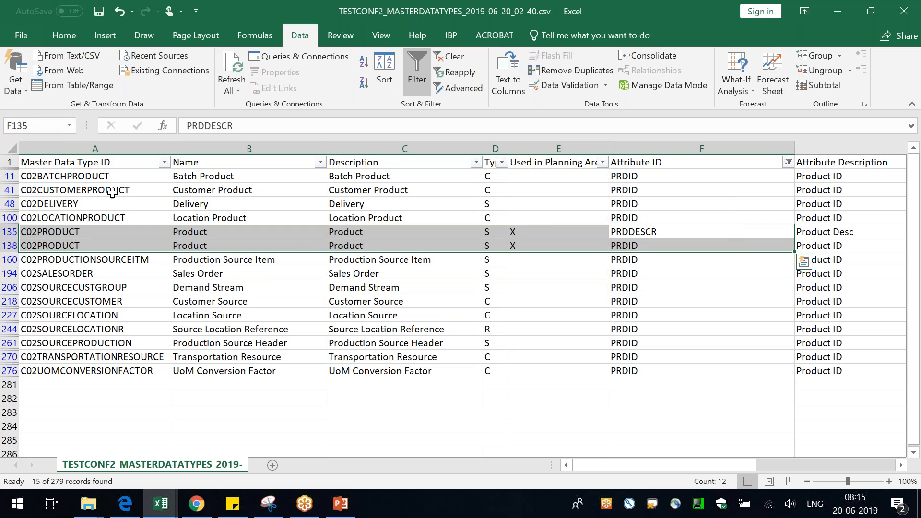
click(101, 176)
click(115, 189)
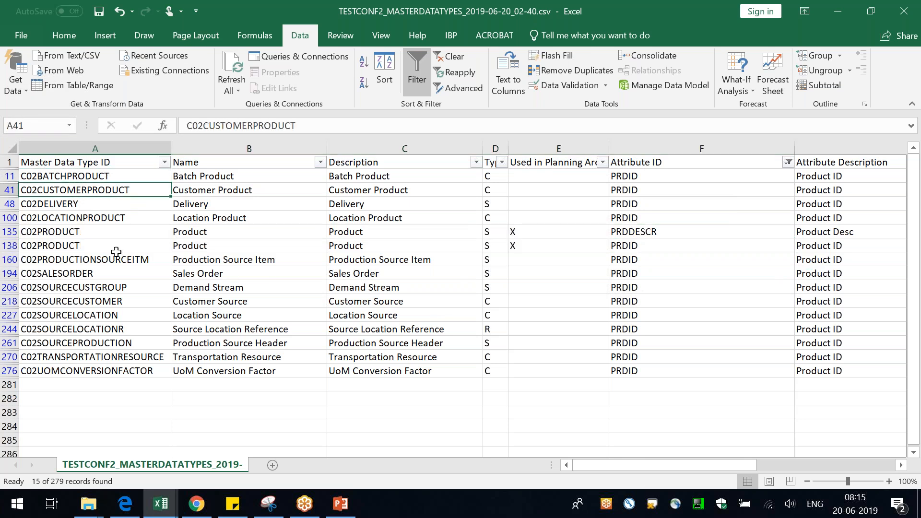
click(627, 192)
click(655, 235)
drag(655, 244, 72, 245)
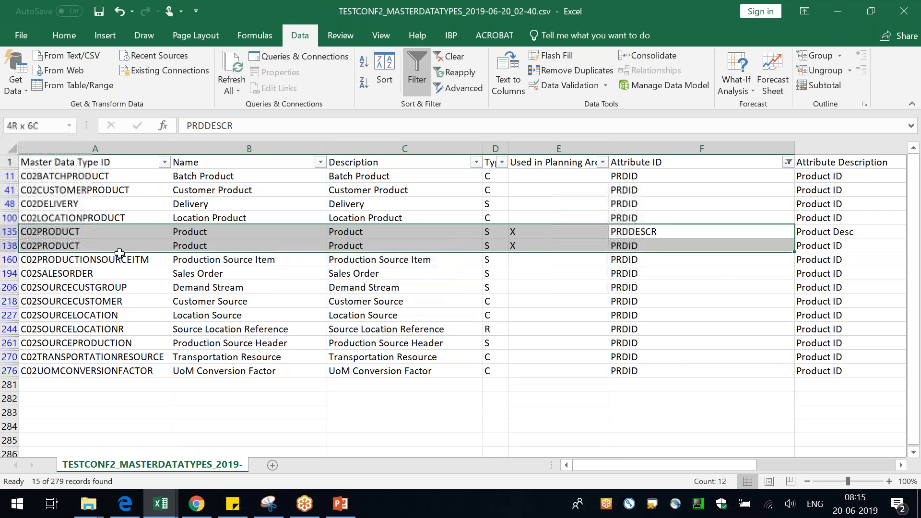
click(175, 358)
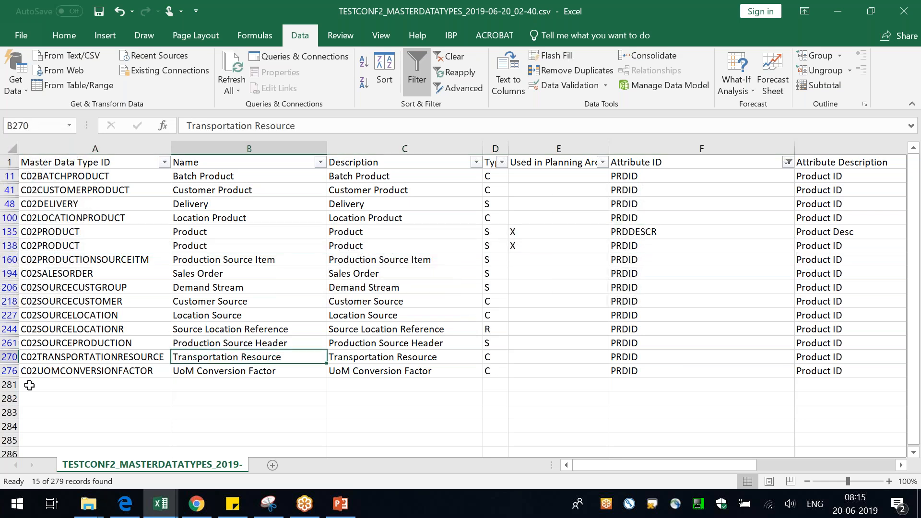
click(136, 416)
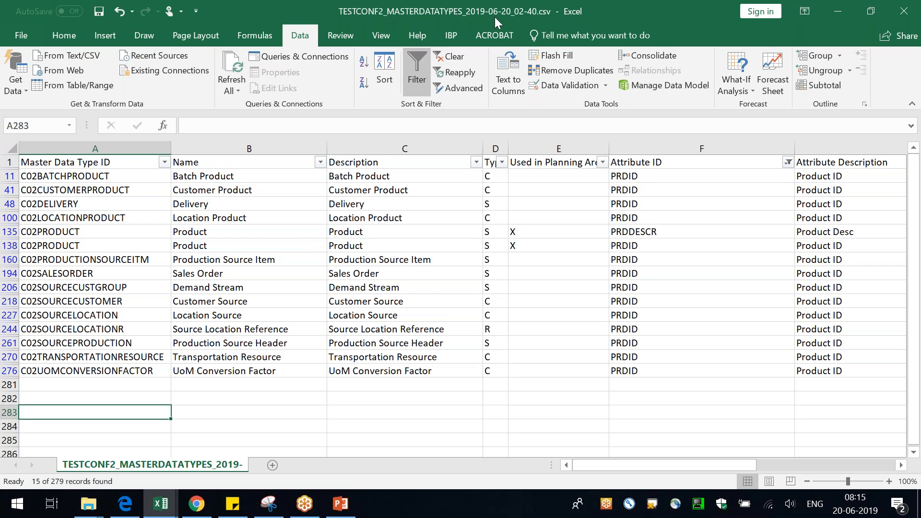
Close the master data types workbook without saving and fit the attributes-as-key-figure sheet's columns to their contents.
click(917, 12)
click(460, 270)
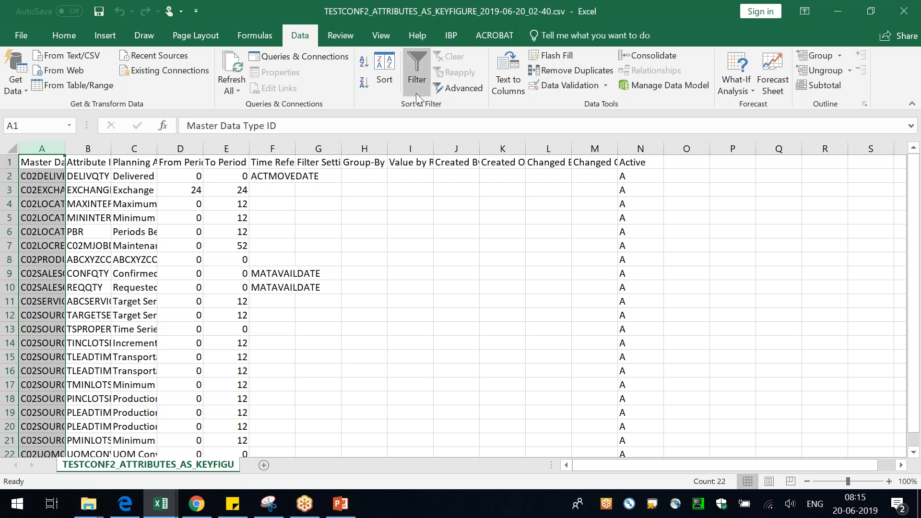
click(10, 150)
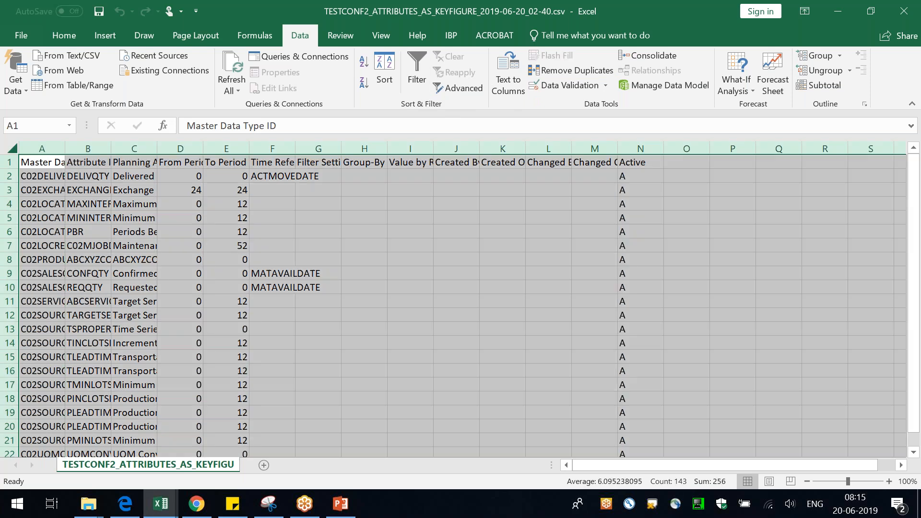
double_click(111, 149)
click(206, 287)
click(10, 162)
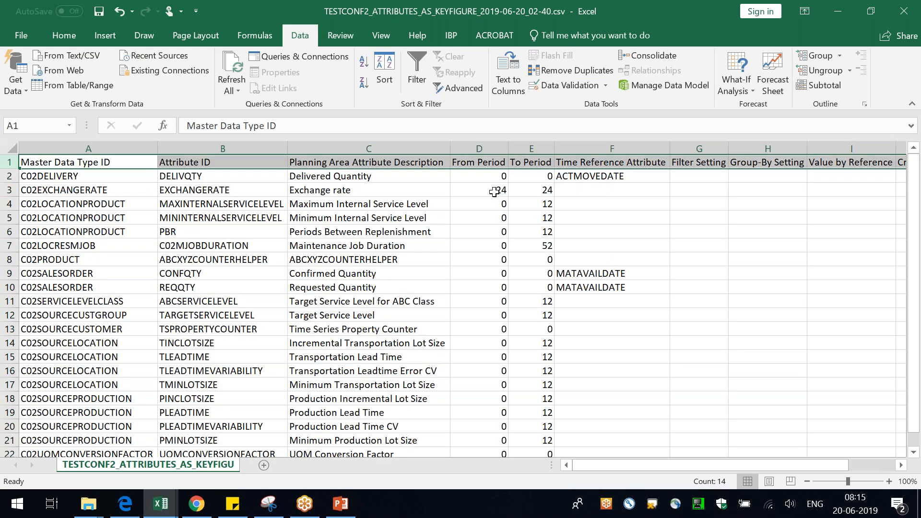
click(67, 37)
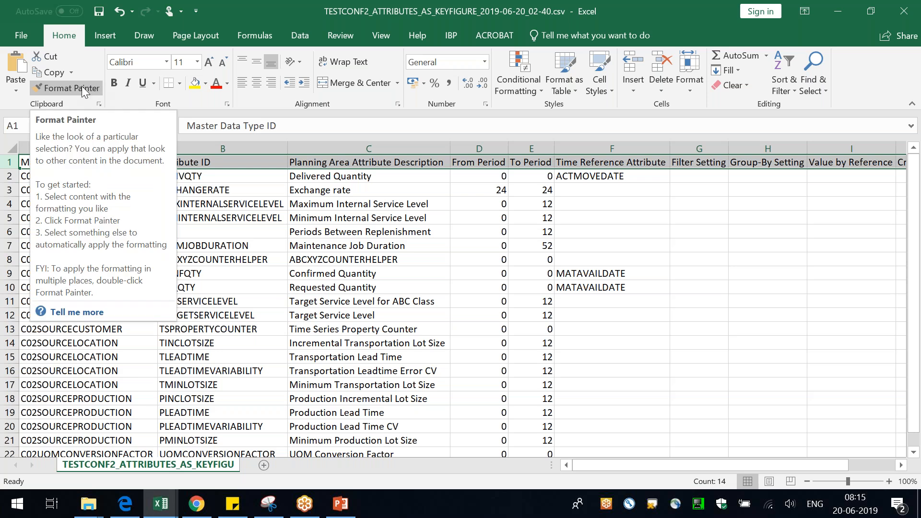
Switch to the TESTCONF2 key figures page in Chrome and review the definitions of ZMJOBCAPACITYFREEZE_MTH_6 and ZMJOBFINALAVAILABLE.
click(197, 503)
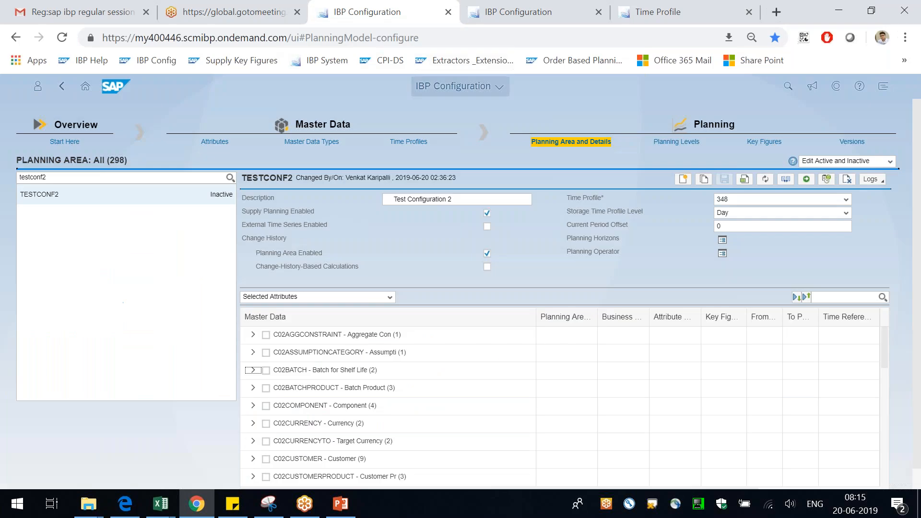
click(495, 13)
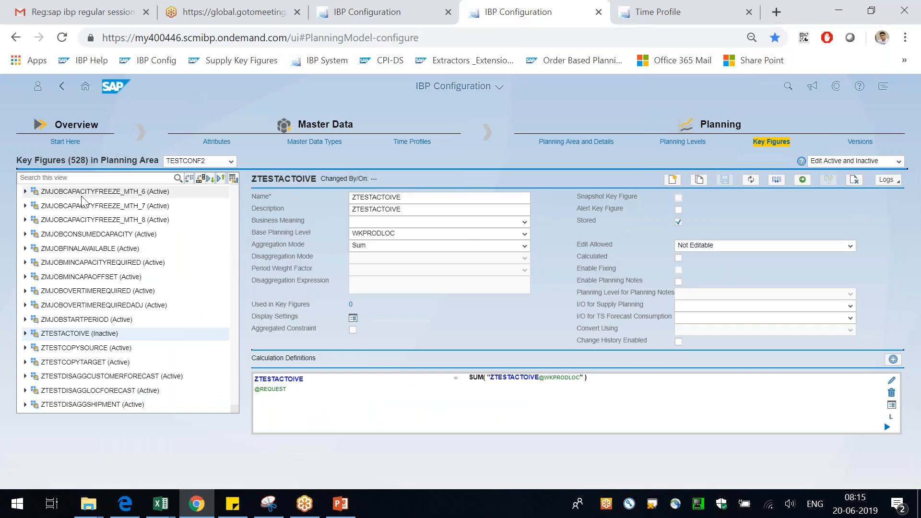
drag(259, 179, 251, 179)
click(477, 197)
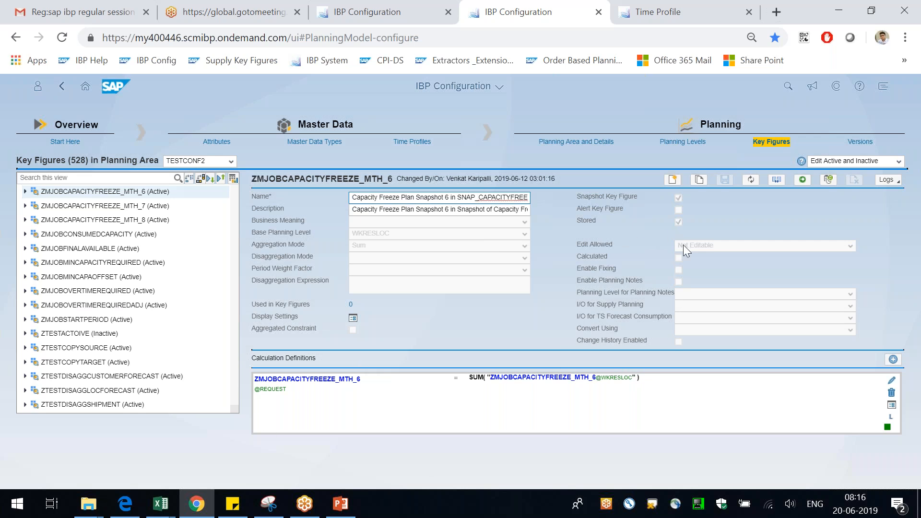
click(91, 248)
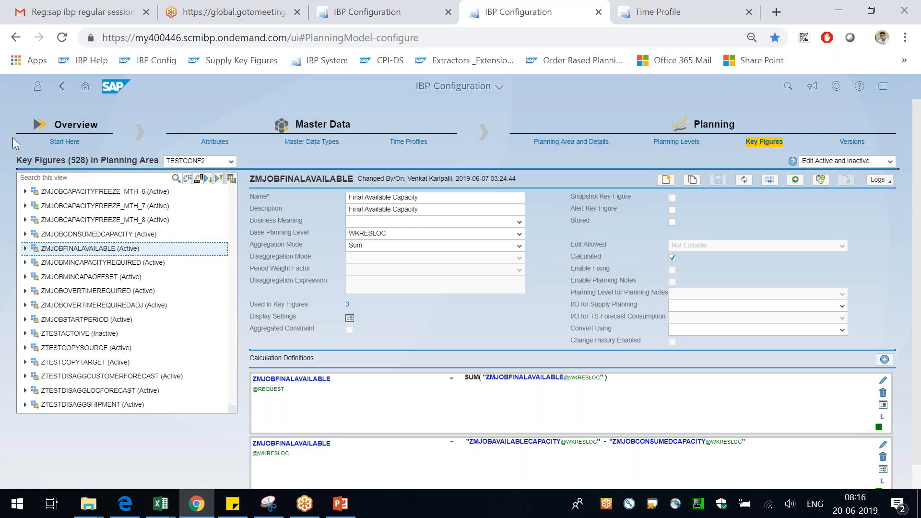
Check the number of key figures in planning area TESTCONF2.
drag(71, 160, 85, 160)
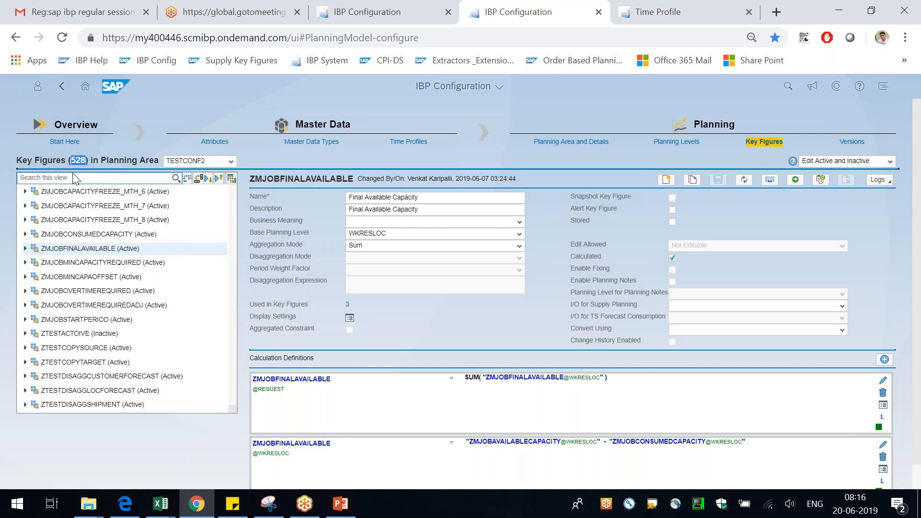
click(75, 159)
drag(16, 159, 152, 159)
click(152, 166)
Switch to the TESTCONF2 attributes-as-key-figure workbook in Excel and add filters to its header row.
click(159, 510)
click(241, 474)
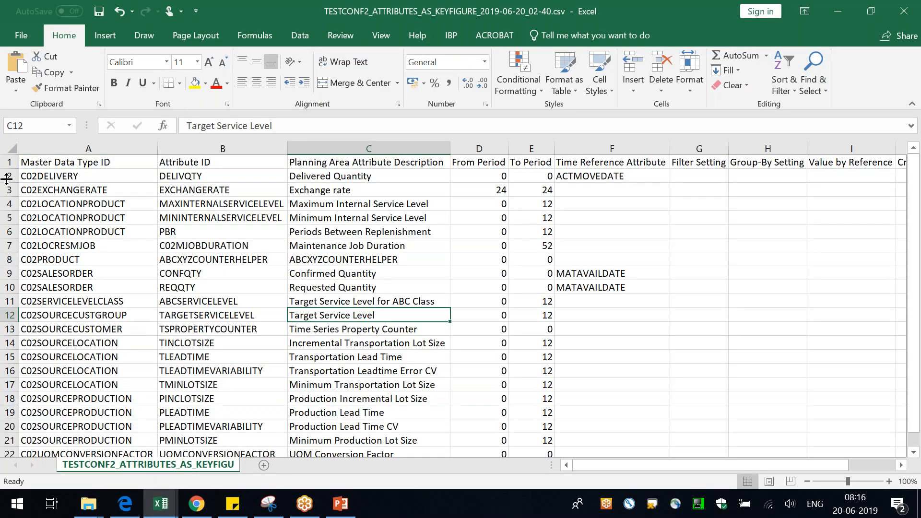
click(9, 162)
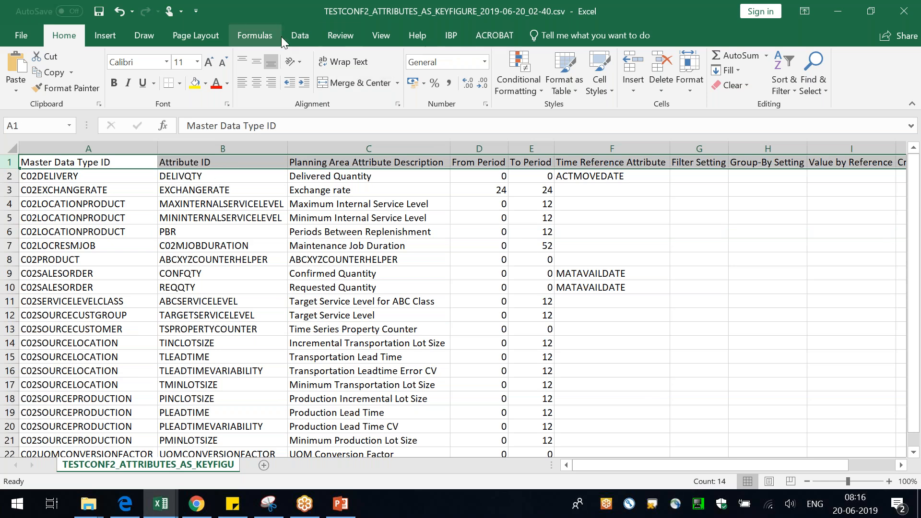
click(784, 79)
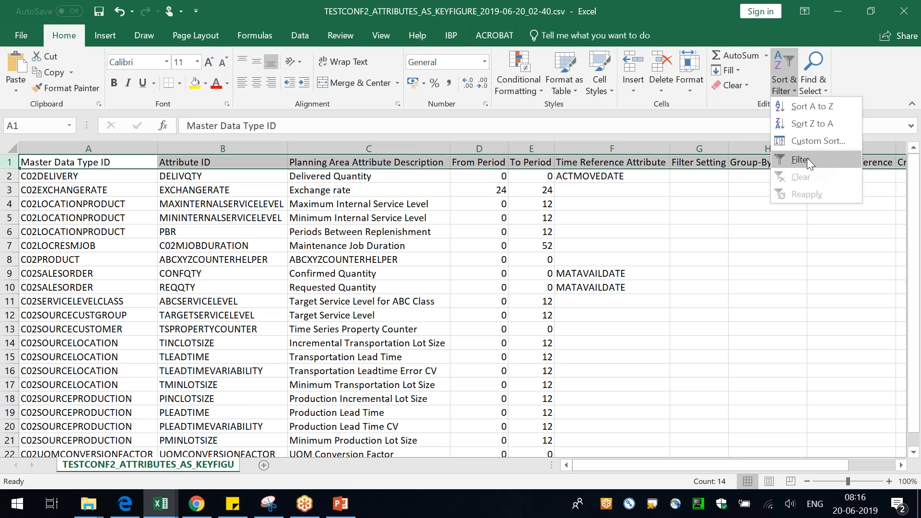
click(811, 162)
Filter the Master Data Type ID column to show only C02LOCRESMJOB.
click(191, 194)
click(151, 162)
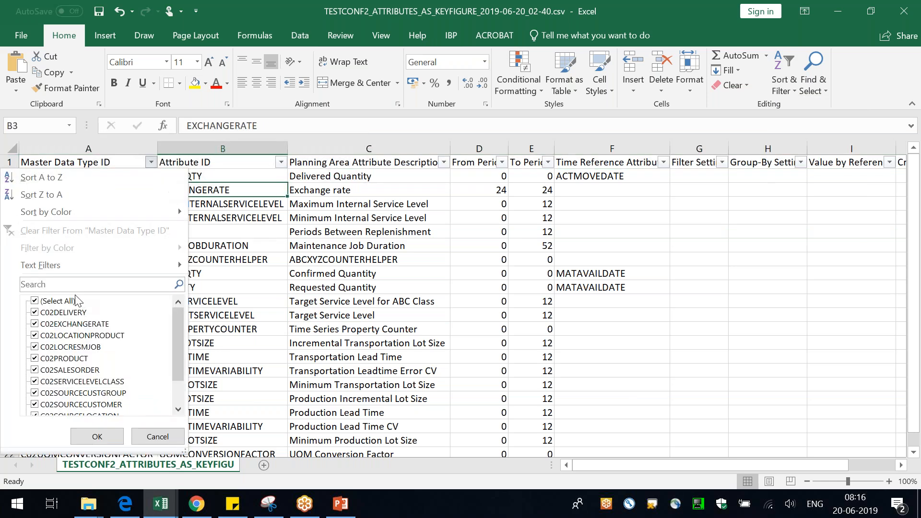
click(75, 301)
drag(177, 321, 170, 382)
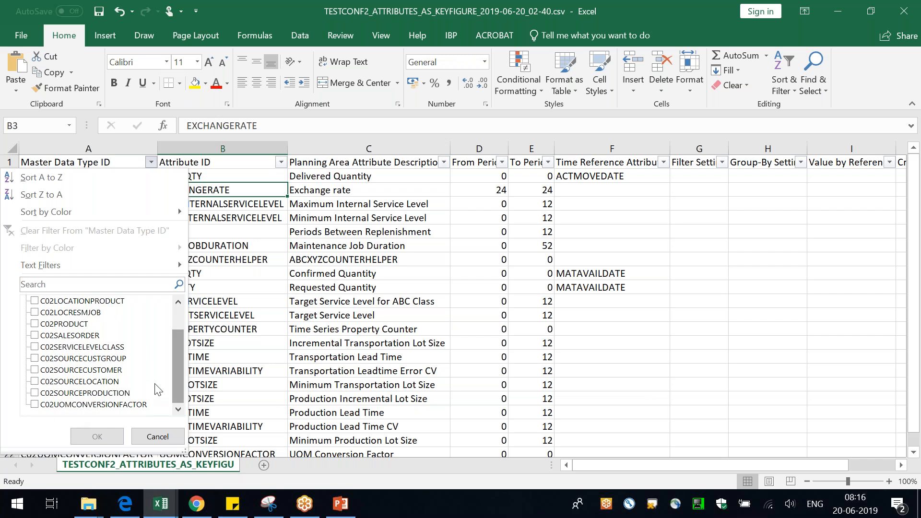
drag(180, 383, 180, 372)
click(91, 324)
click(98, 435)
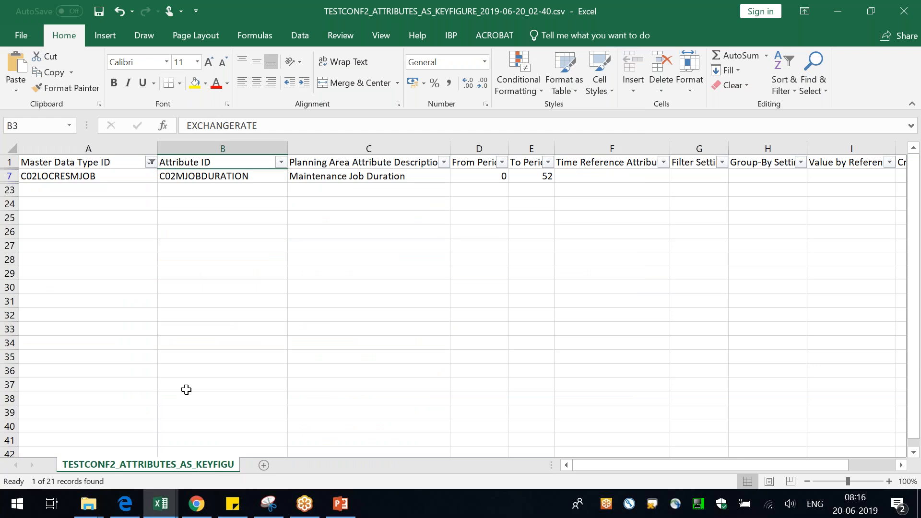
Review the C02LOCRESMJOB row's attribute ID, description, from and to periods and active flag, widening the narrow columns as needed.
click(70, 180)
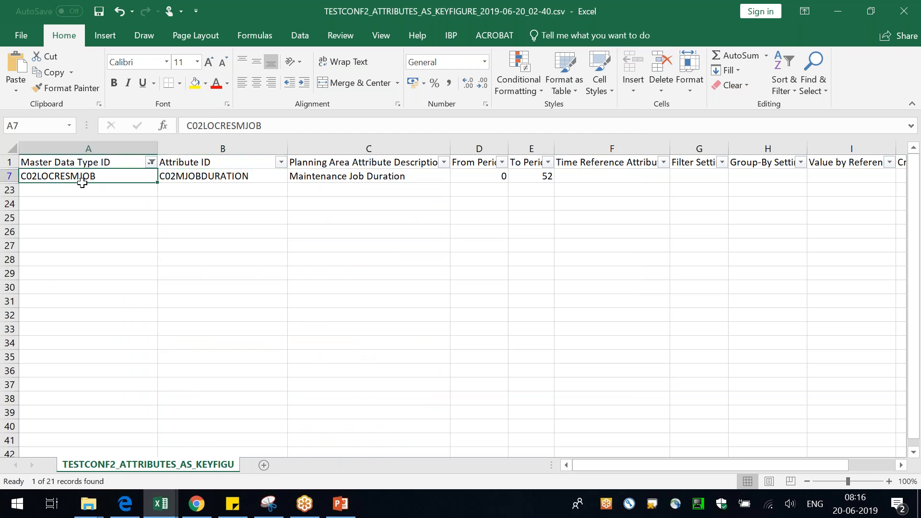
click(230, 177)
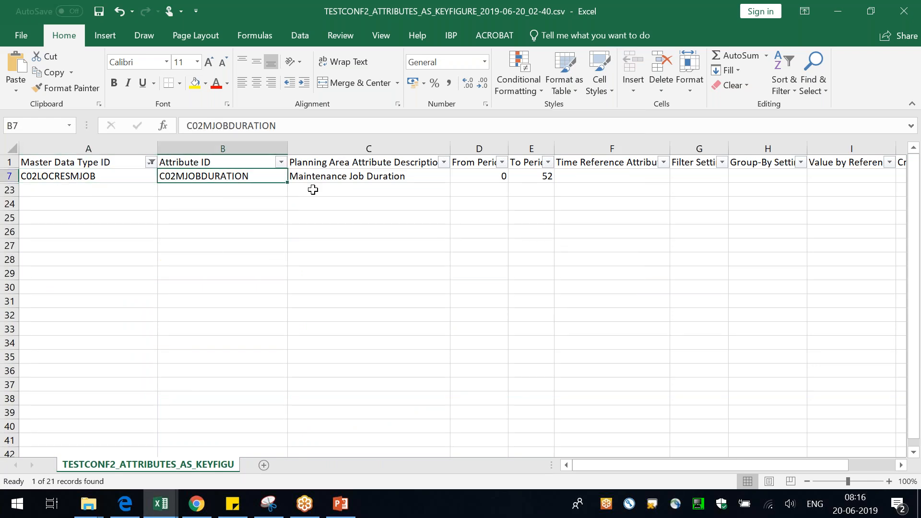
click(363, 178)
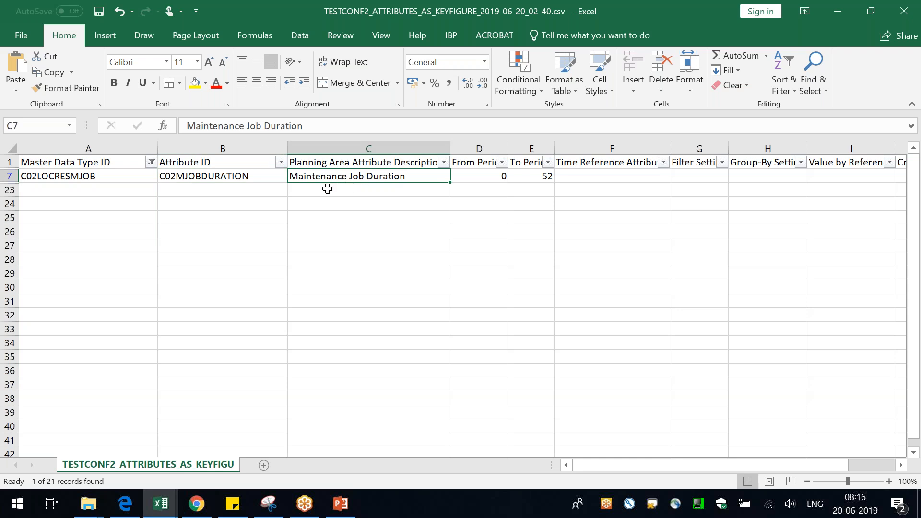
drag(508, 152, 578, 152)
click(500, 176)
click(551, 176)
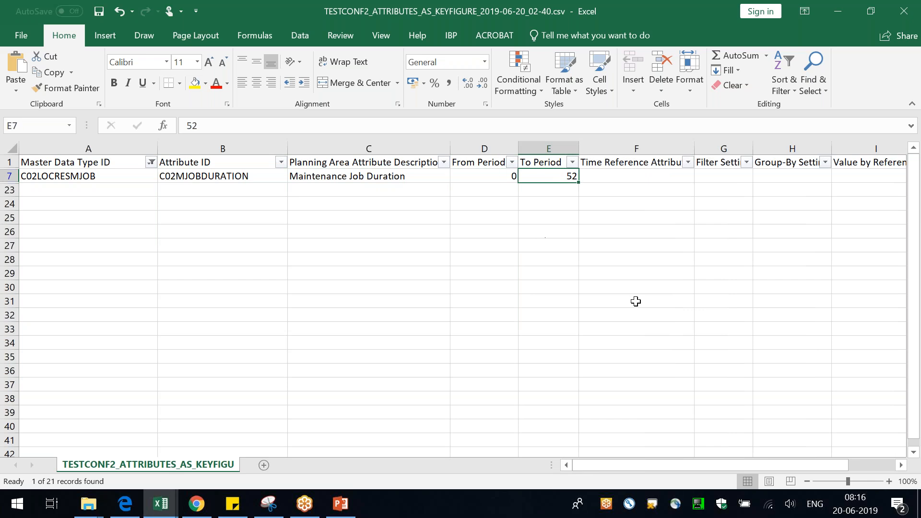
drag(720, 467, 801, 458)
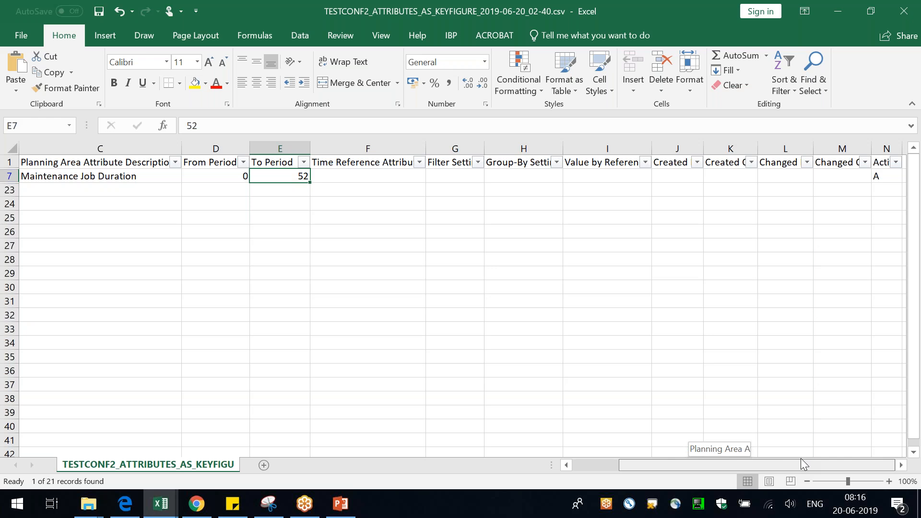
click(881, 175)
drag(904, 148, 907, 145)
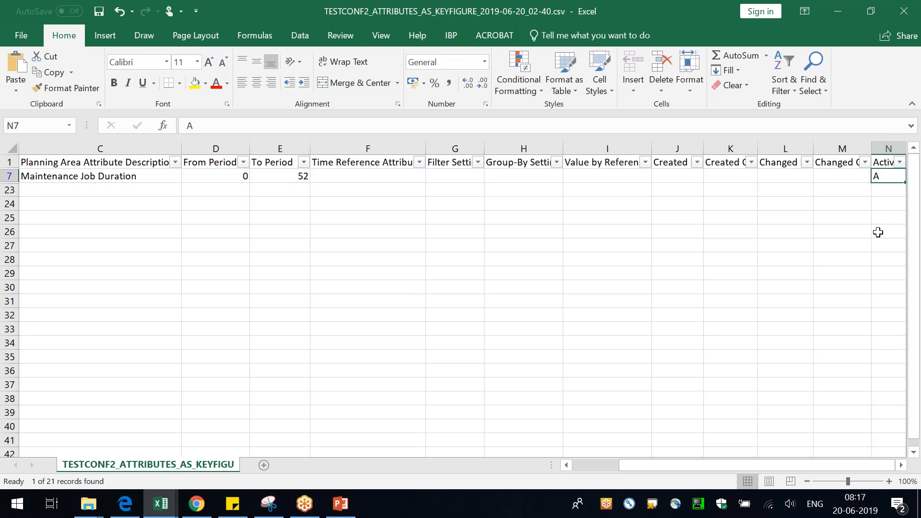
Close the attributes-as-key-figure workbook without saving and switch to the TESTCONF2 planning area details page in Chrome.
key(ctrl+w)
click(467, 270)
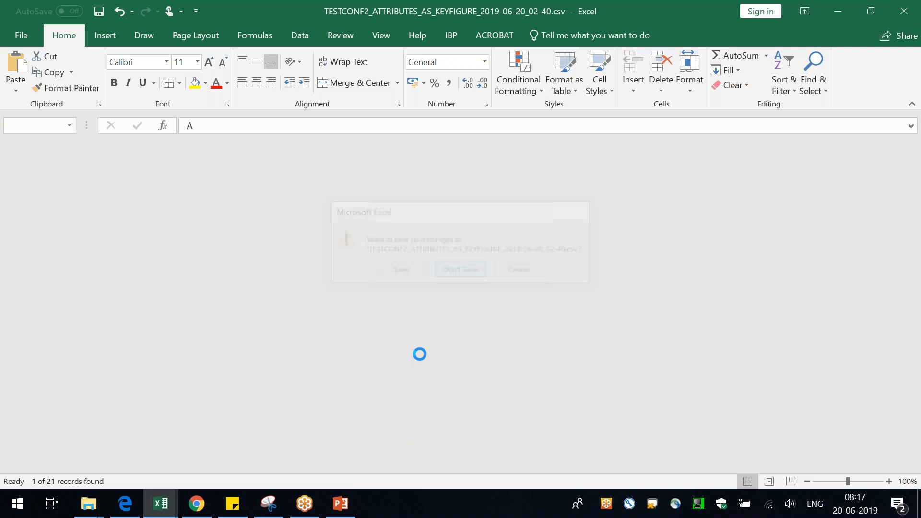
click(202, 503)
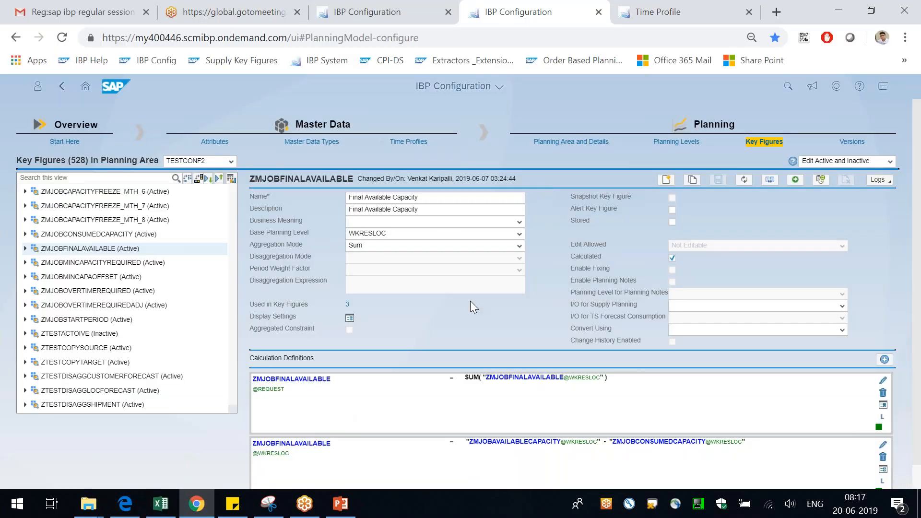
click(369, 4)
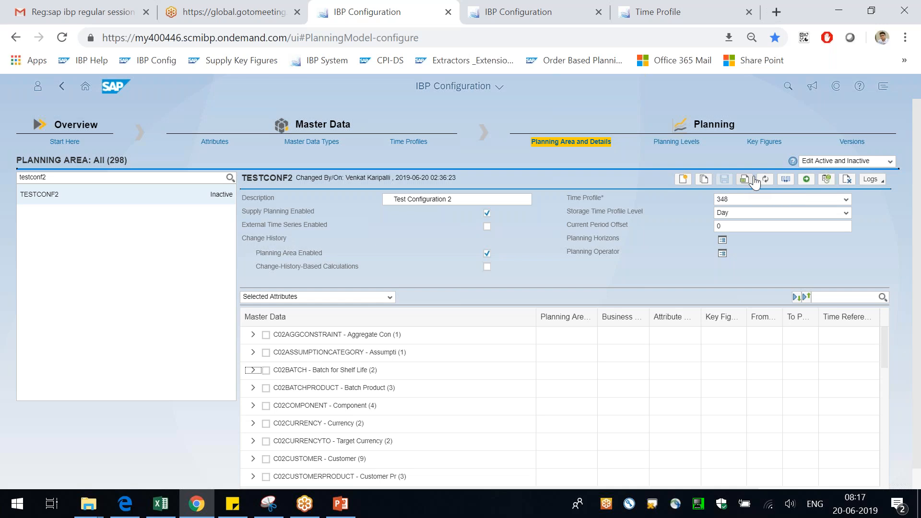
Run a check on planning area TESTCONF2 without including the related time profile and master data types.
click(787, 180)
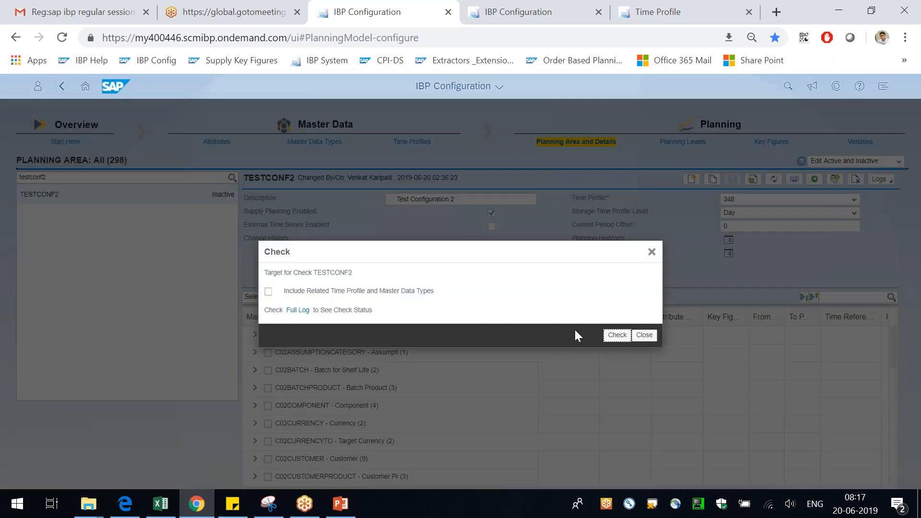
click(616, 335)
drag(433, 433, 488, 433)
Open Application Logs in the other IBP browser tab and display the details of the latest TESTCONF2 check log.
click(872, 179)
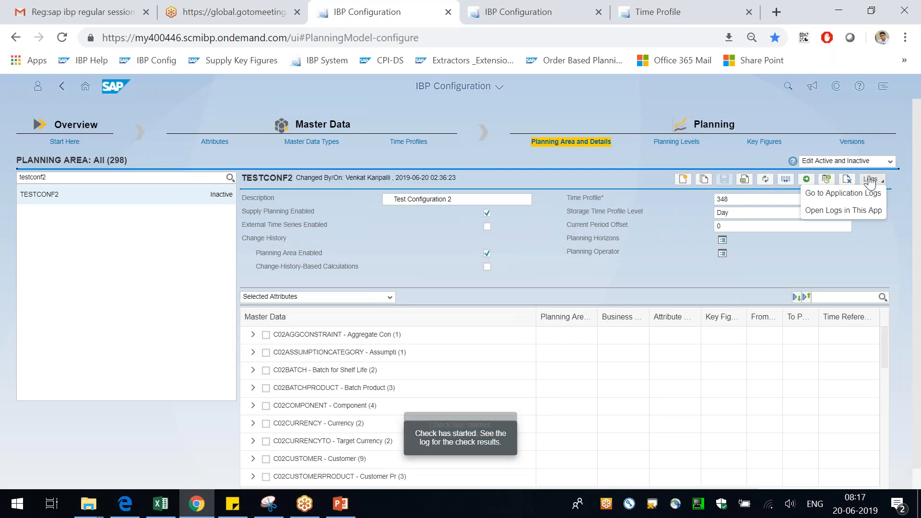
click(494, 6)
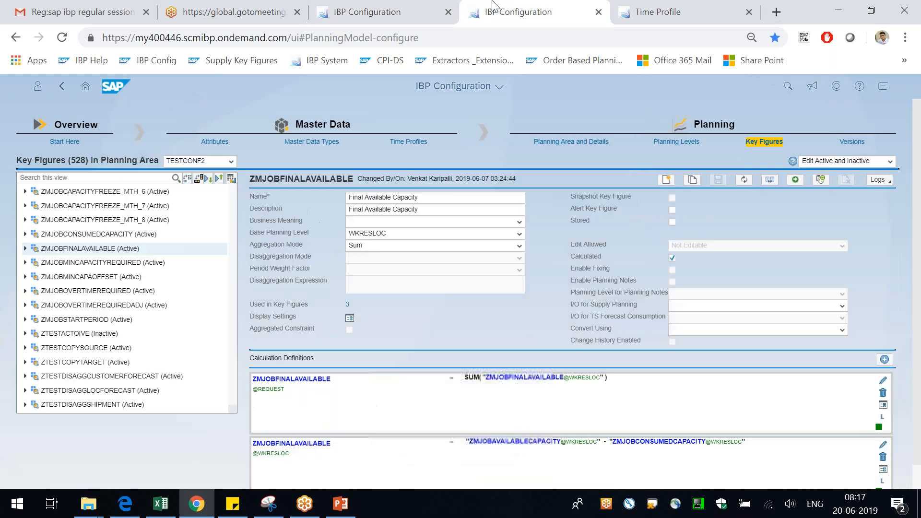
click(86, 86)
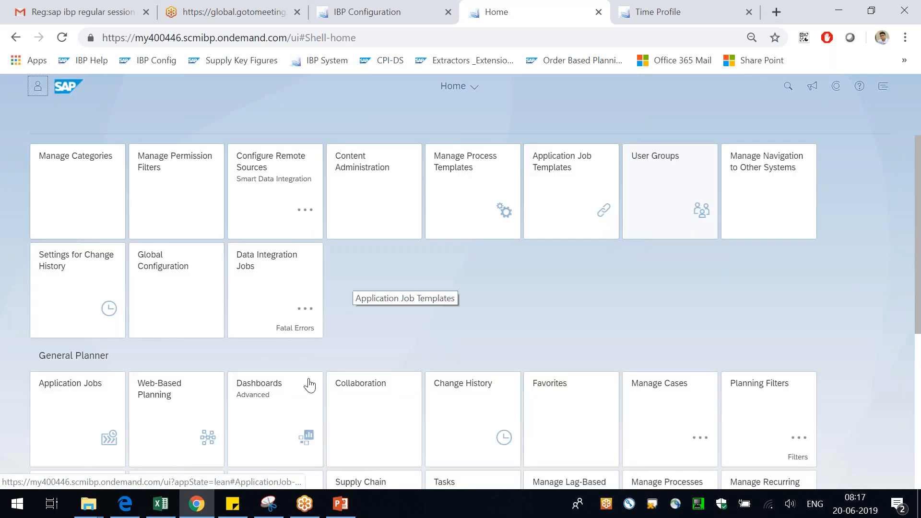
scroll(247, 394, down, 5)
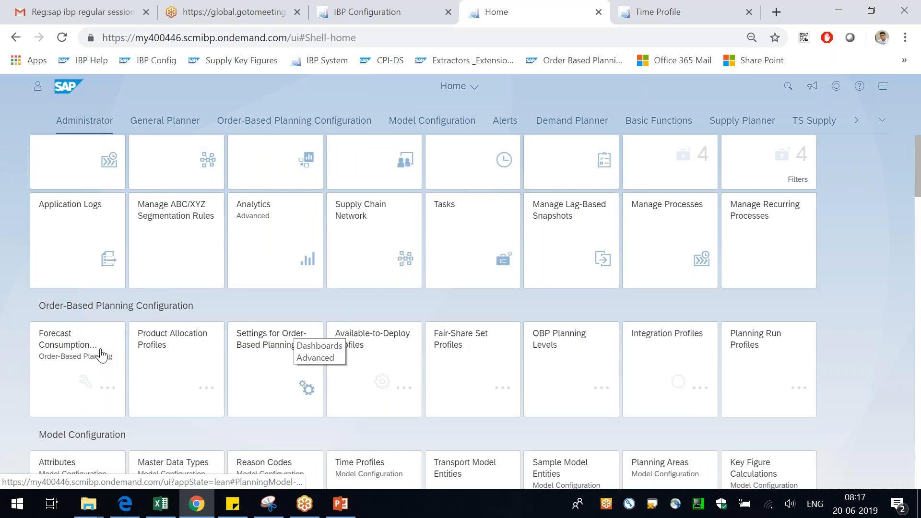
click(65, 234)
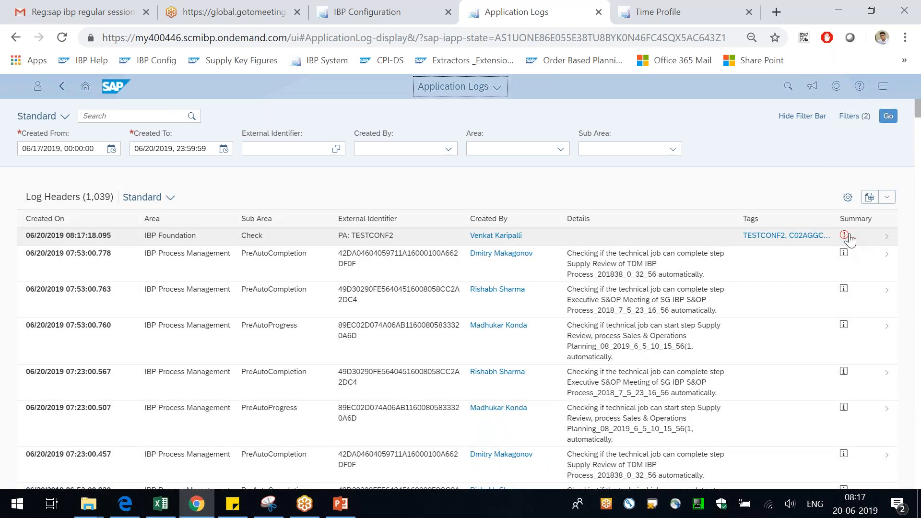
click(874, 241)
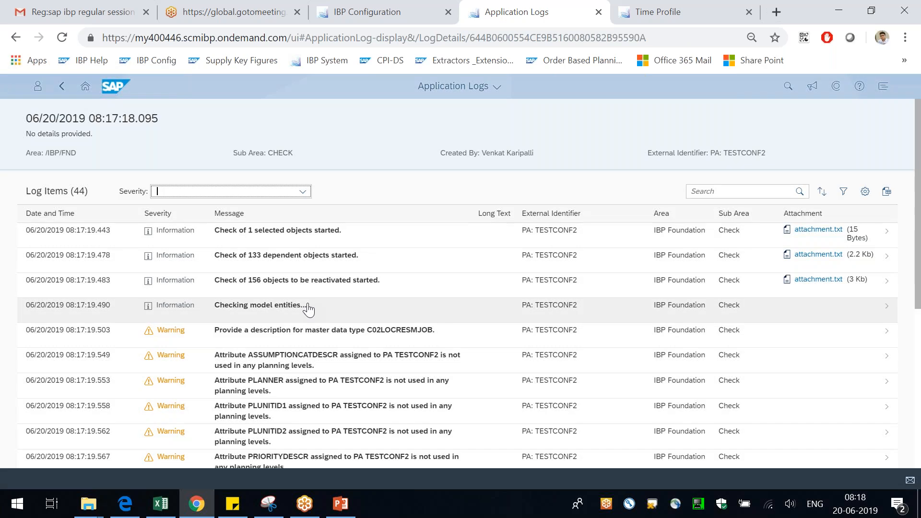
Scan the check log's items and filter them to the Error severity.
scroll(156, 312, down, 15)
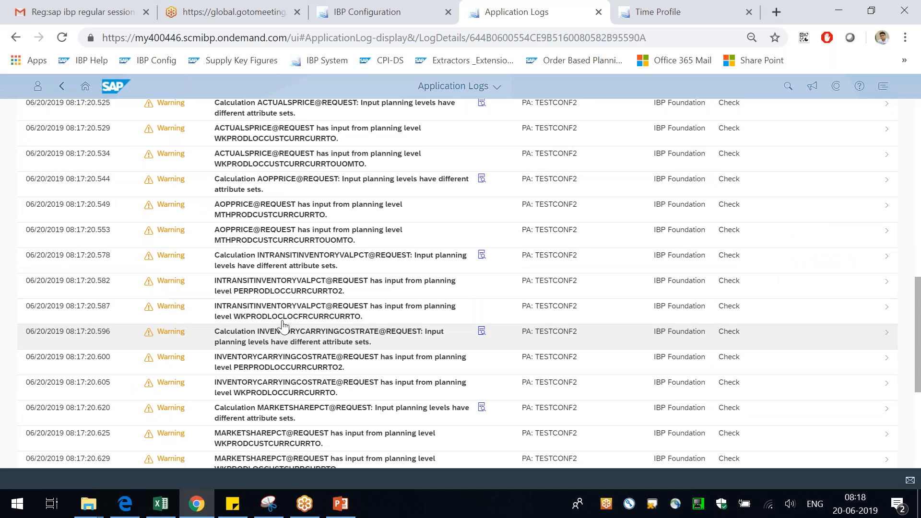
scroll(156, 312, up, 15)
click(302, 191)
click(163, 207)
click(393, 166)
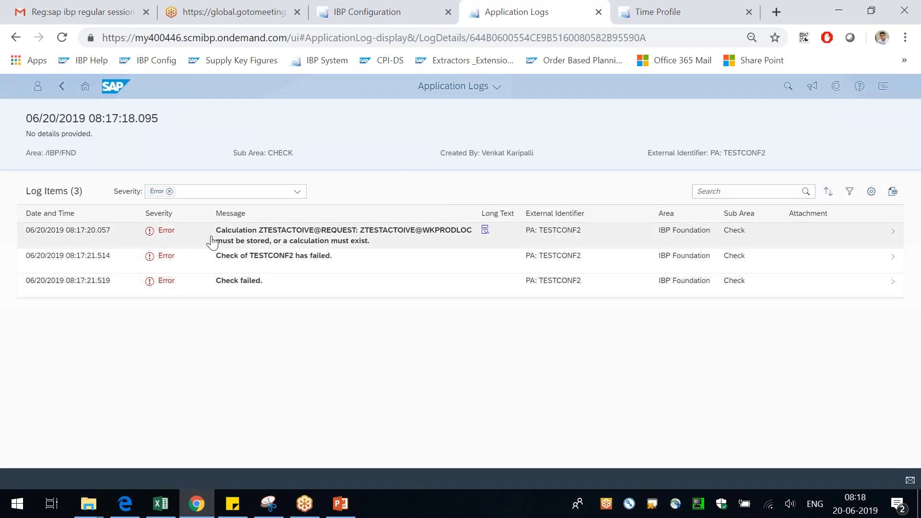
Read the ZTESTACTOIVE@REQUEST calculation error and its long text with the diagnosis and procedure.
drag(259, 231, 411, 232)
drag(222, 241, 335, 243)
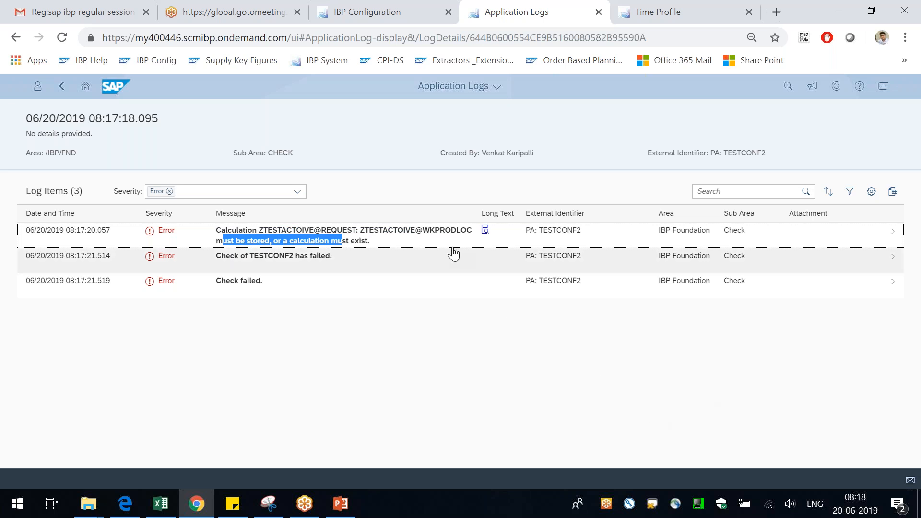
click(485, 231)
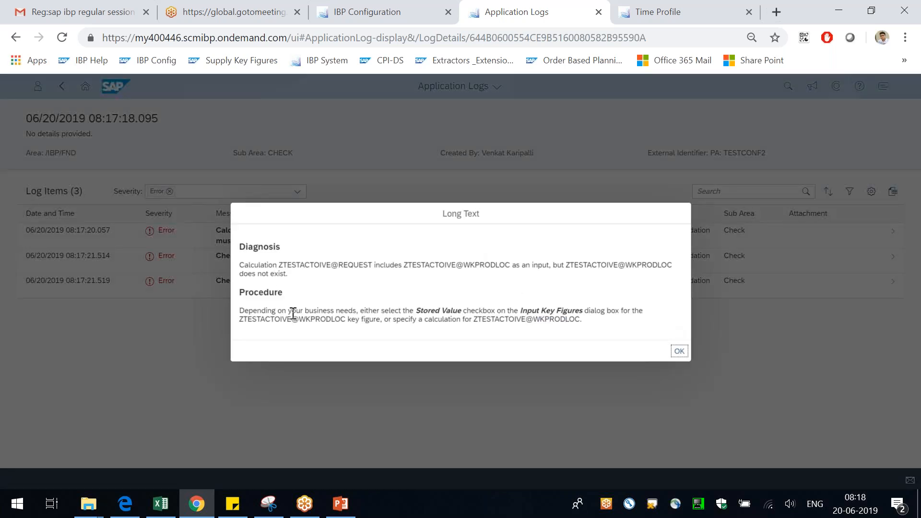
drag(289, 311, 335, 308)
drag(409, 317, 478, 318)
click(576, 320)
click(677, 352)
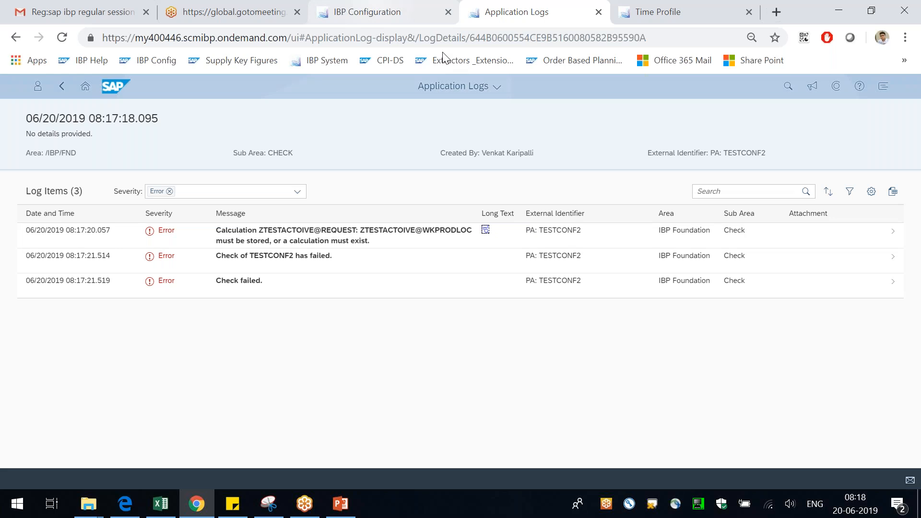
Return to the planning area details page and delete the inactive version of TESTCONF2, including its planning levels and key figures.
click(412, 12)
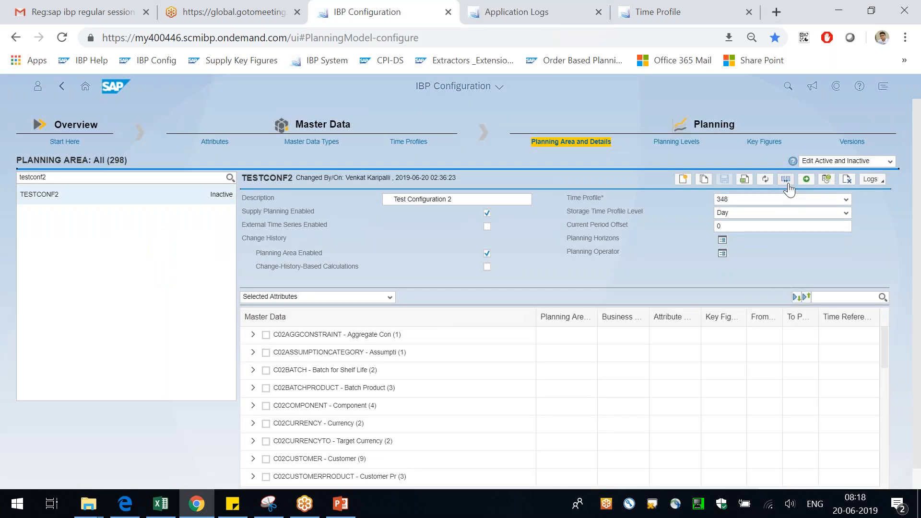
click(847, 184)
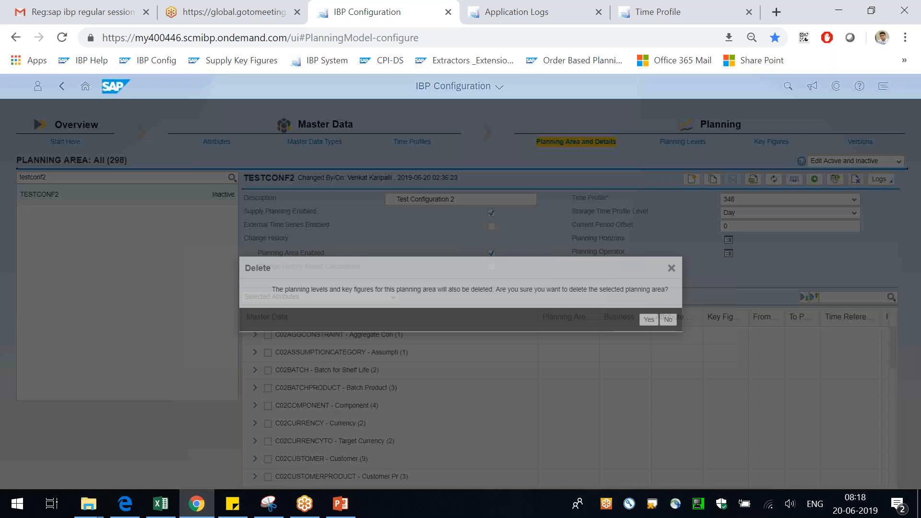
drag(342, 289, 469, 289)
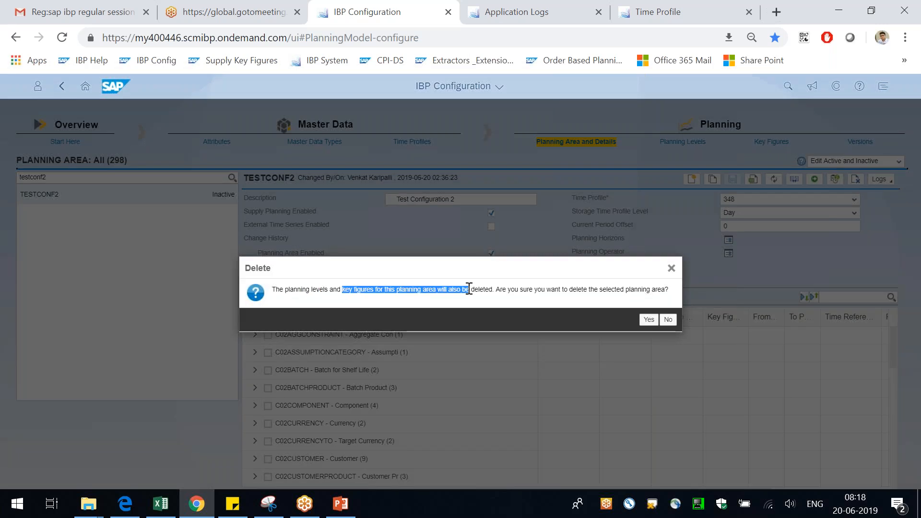
click(586, 286)
drag(293, 290, 626, 283)
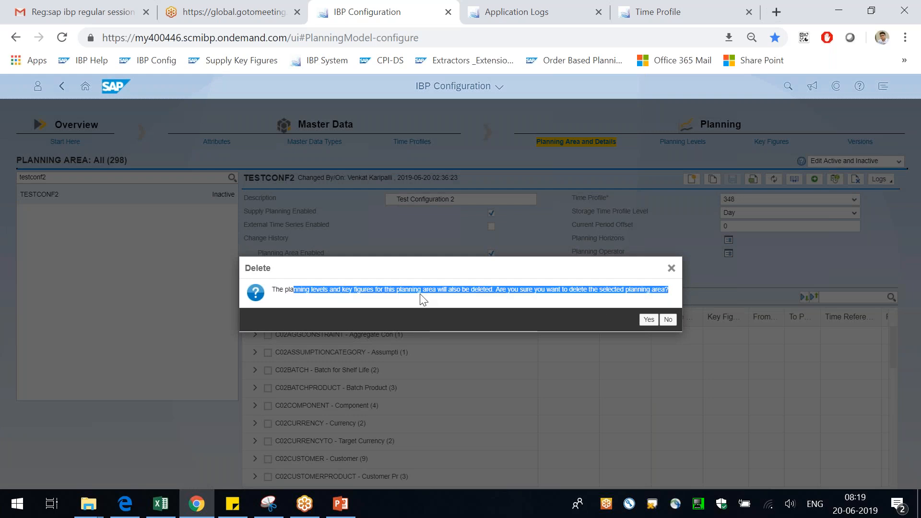
click(649, 320)
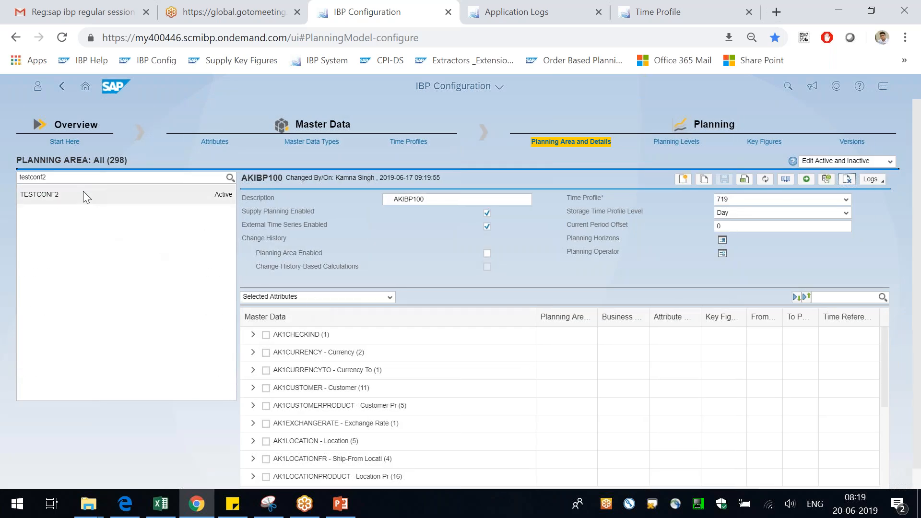
Load the active TESTCONF2 planning area and return the application log tab from the check details to the log list.
click(88, 197)
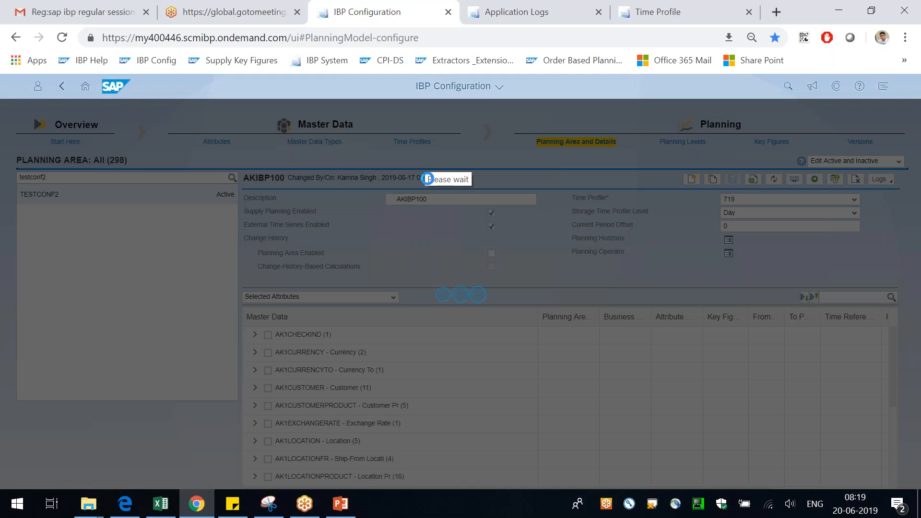
click(528, 12)
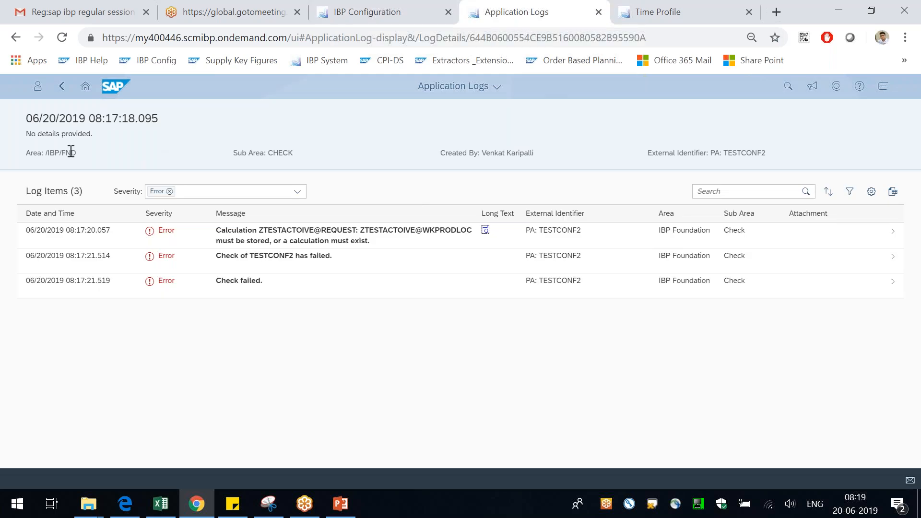
click(61, 86)
click(407, 10)
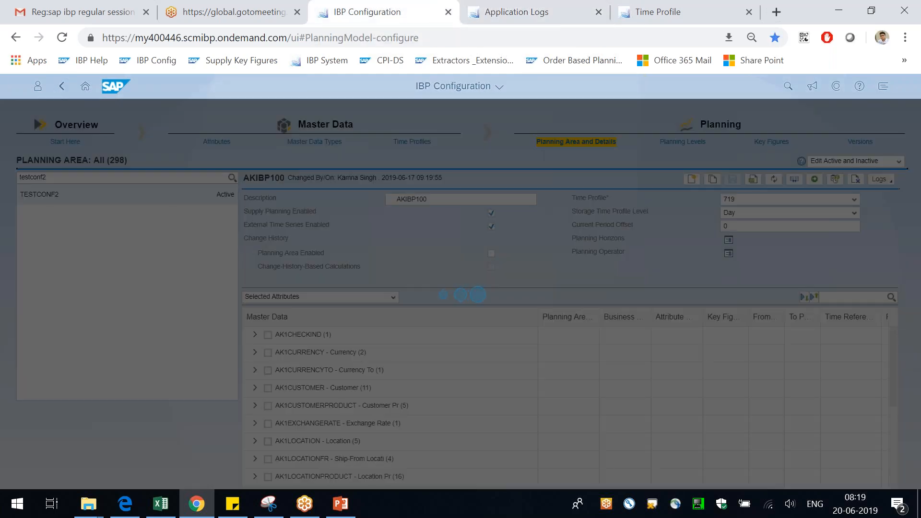
Return the application log tab to the home page and go to its Model Configuration group.
click(524, 16)
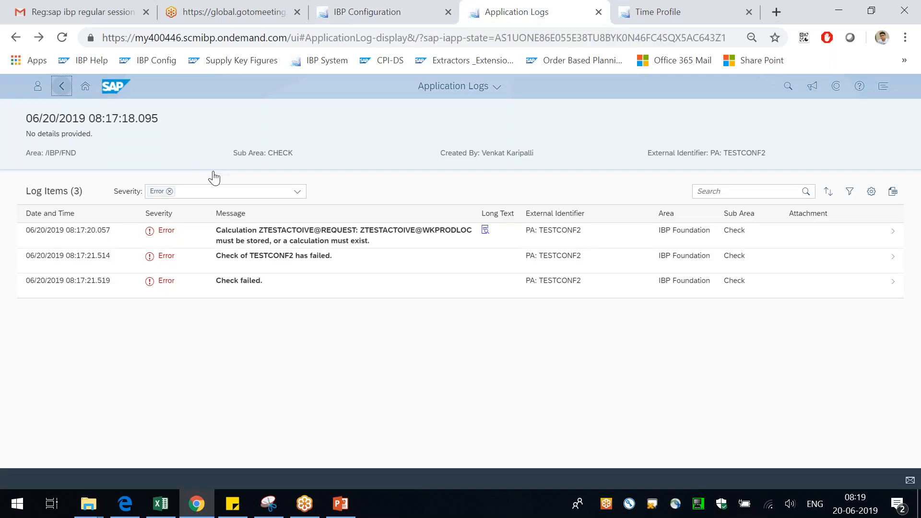
click(84, 88)
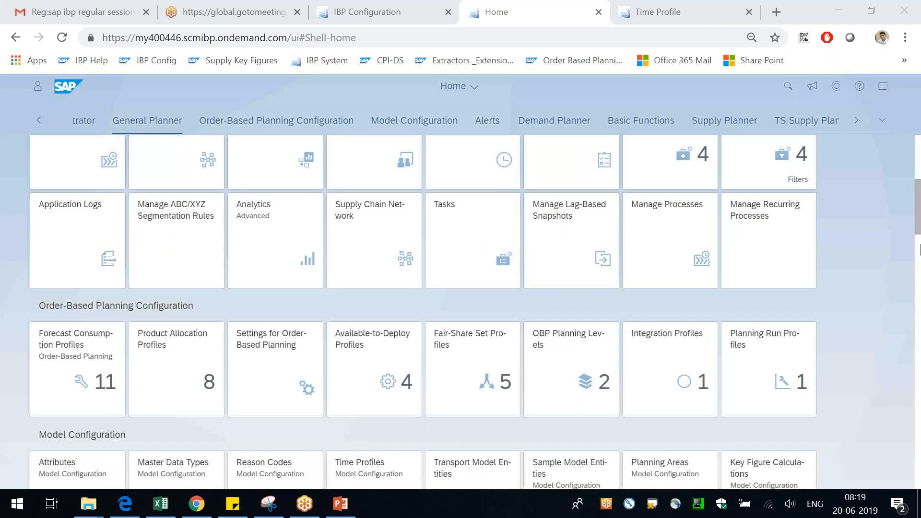
click(415, 121)
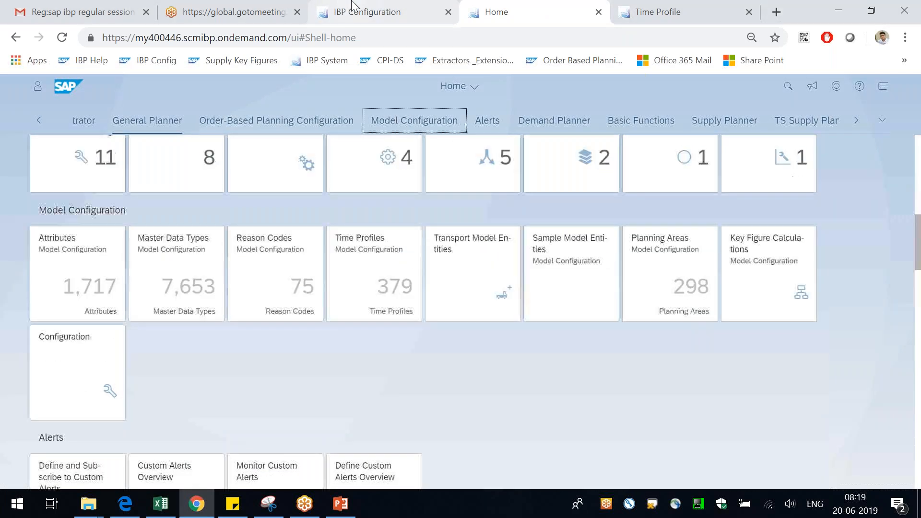
Return to the planning area configuration, check when TESTCONF2 was last changed, and search its key figures for "ztest".
click(353, 9)
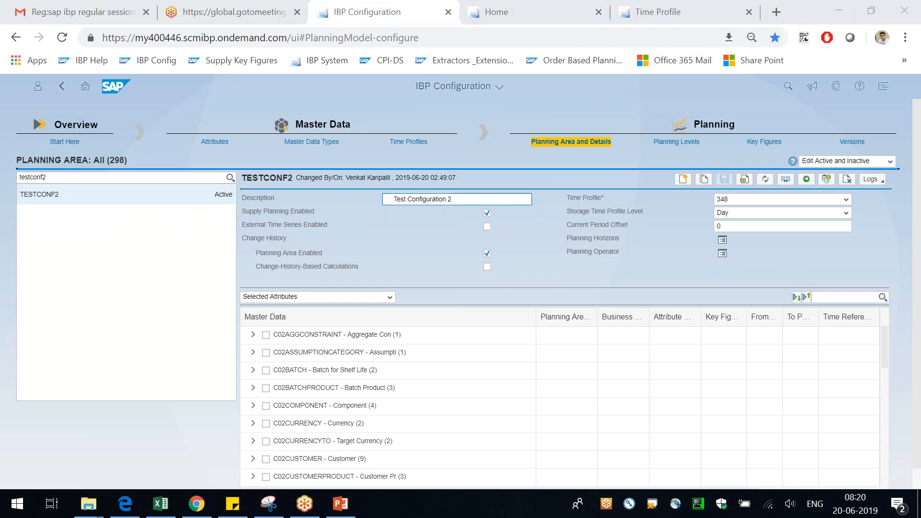
drag(396, 177, 432, 177)
click(454, 177)
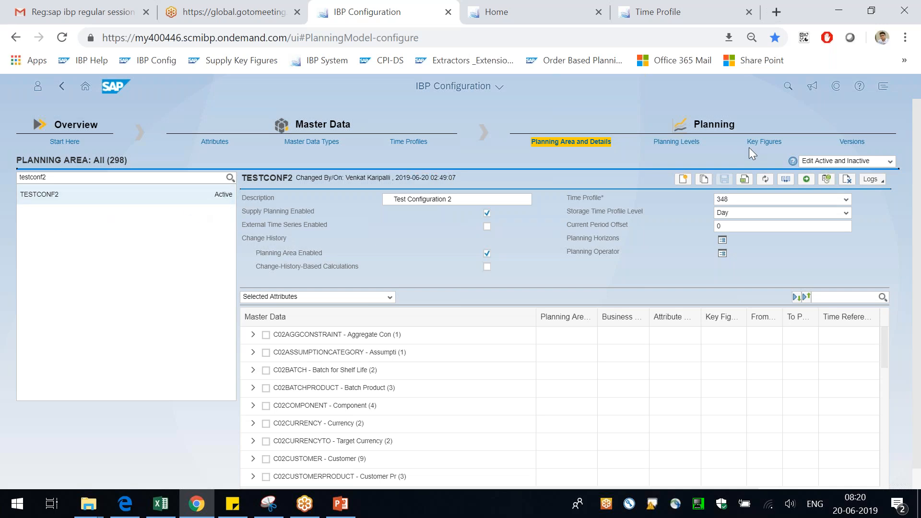
click(762, 143)
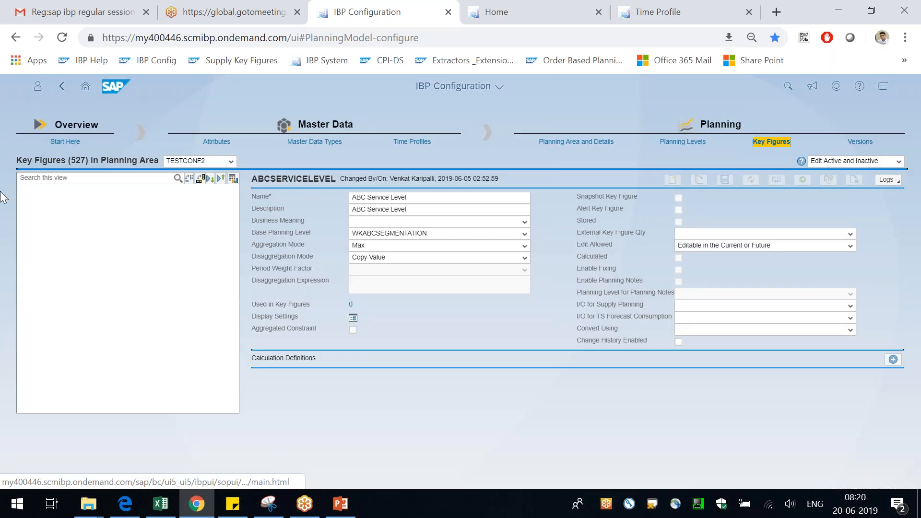
click(57, 178)
text(ztest)
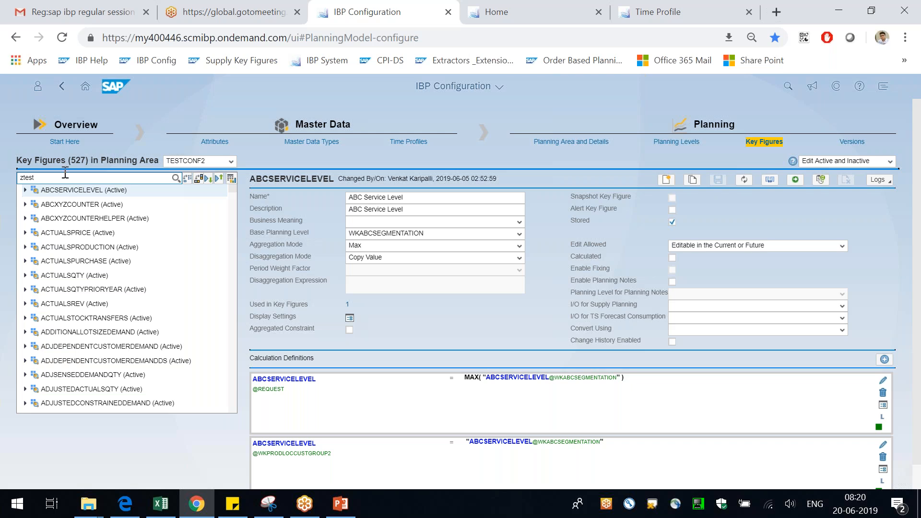
click(176, 178)
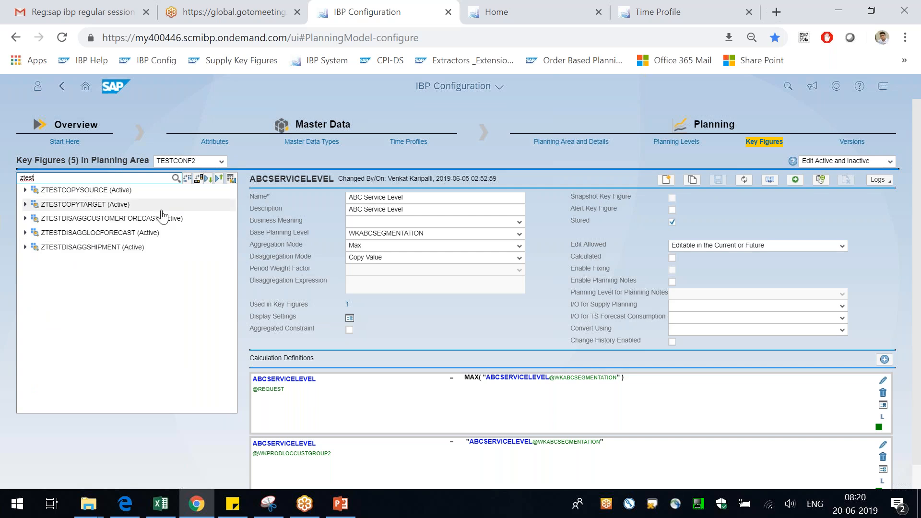
Switch to the PowerPoint topic list and highlight item 13 on UOM and currency conversion.
click(339, 504)
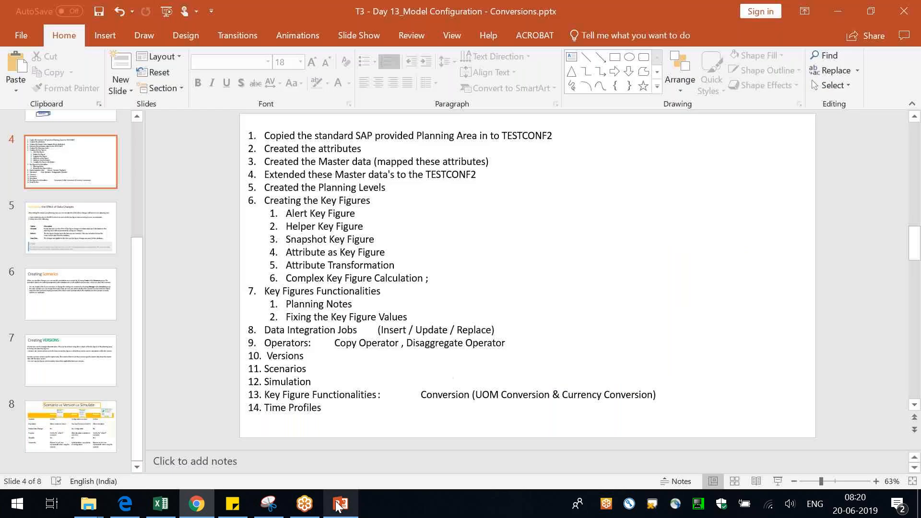
click(333, 405)
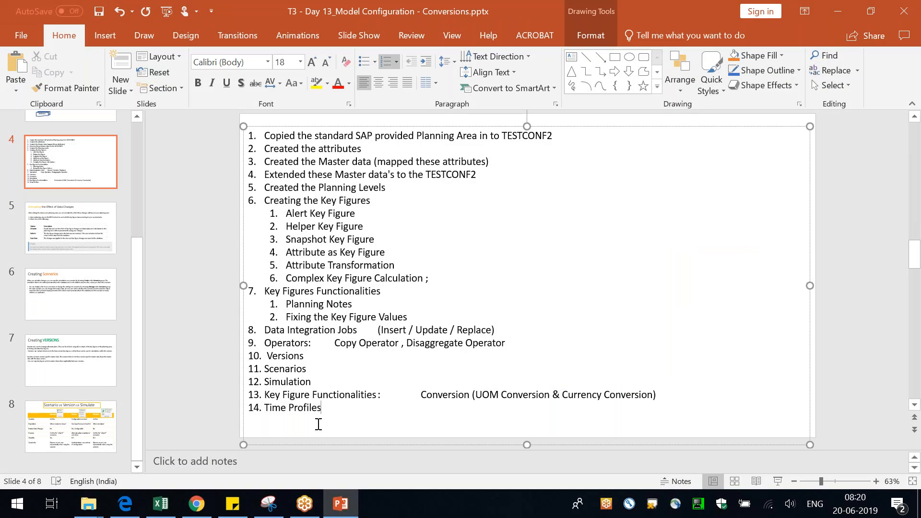
click(641, 395)
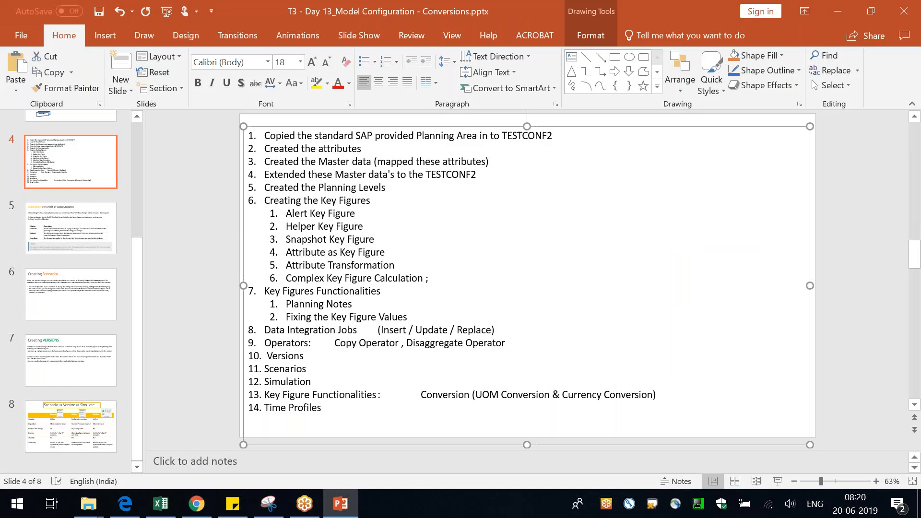
triple_click(688, 401)
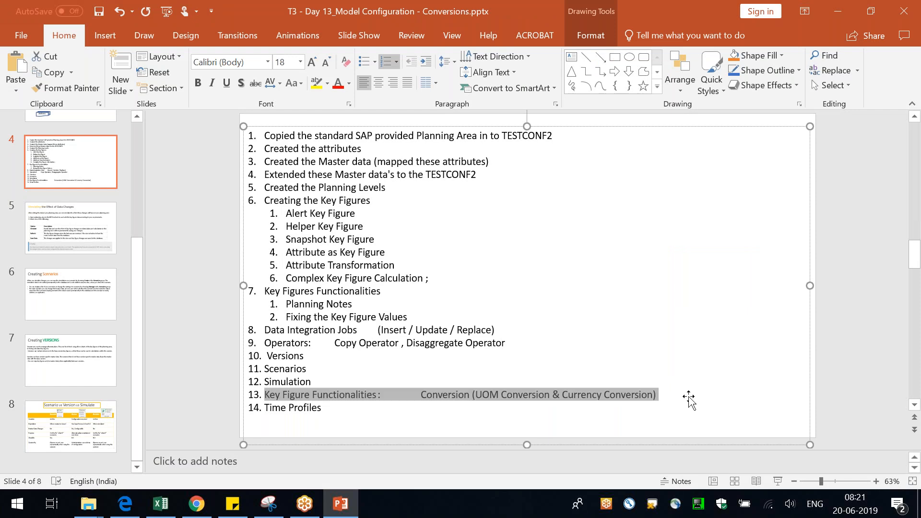
Switch back to the browser, search the TESTCONF2 key figures for "consensusde" and open CONSENSUSDEMANDQTY.
click(196, 503)
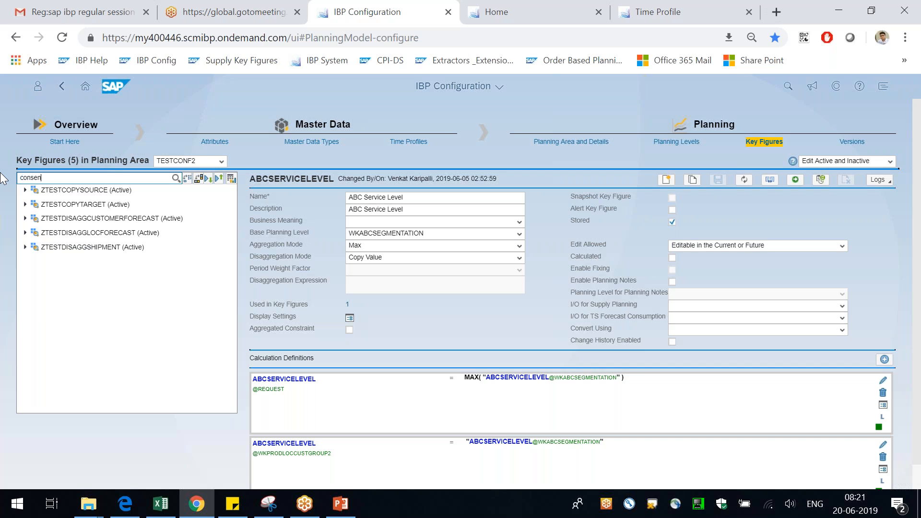
text(e)
key(Return)
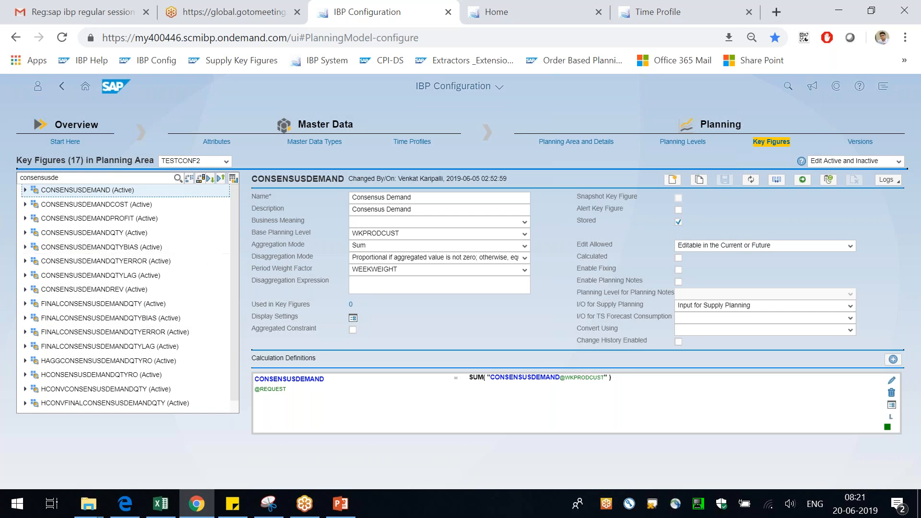
click(105, 233)
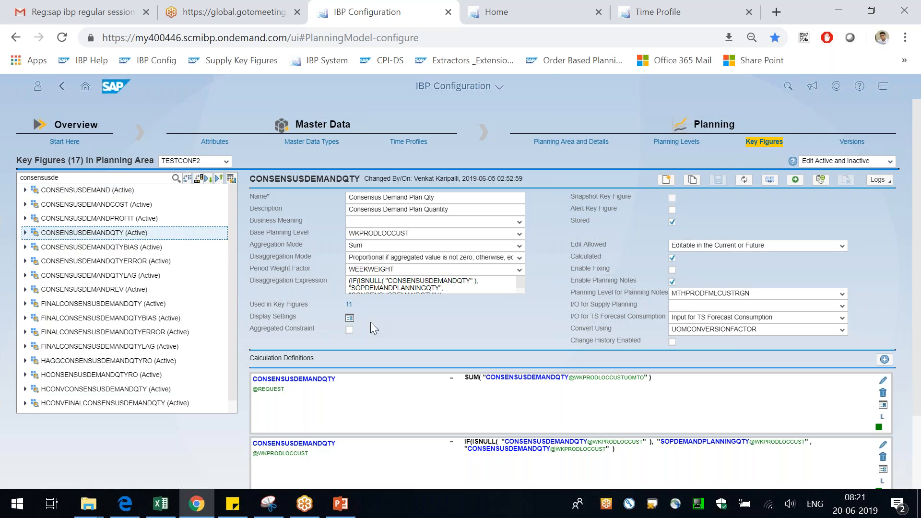
Review the general settings of CONSENSUSDEMANDQTY, highlighting its name and the Convert Using property.
scroll(373, 320, down, 2)
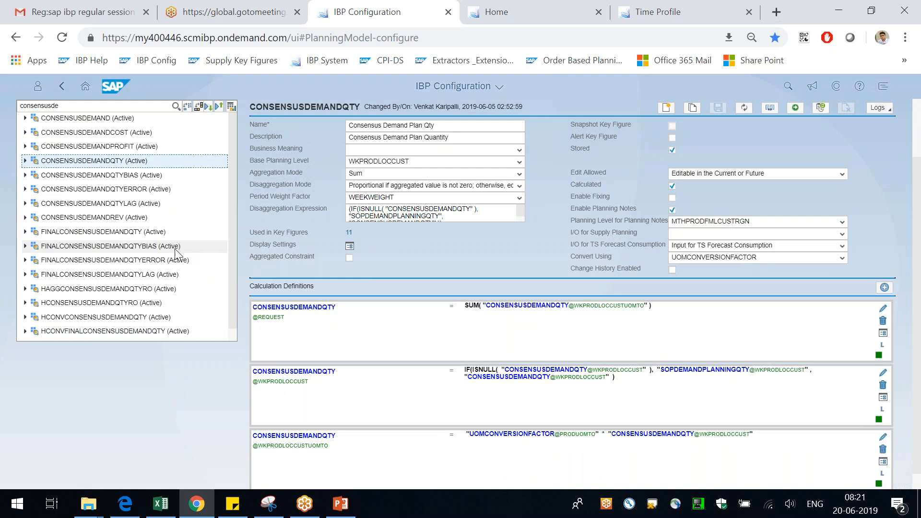
scroll(469, 331, up, 3)
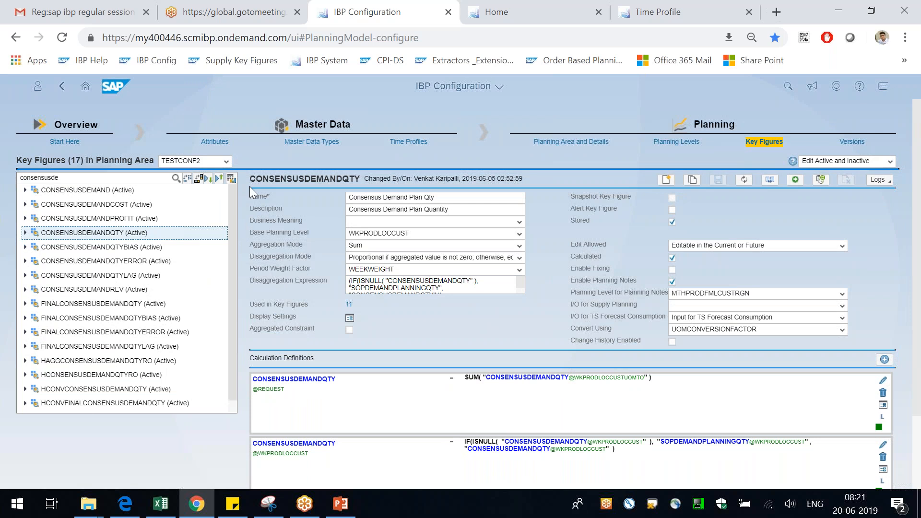
drag(252, 178, 348, 178)
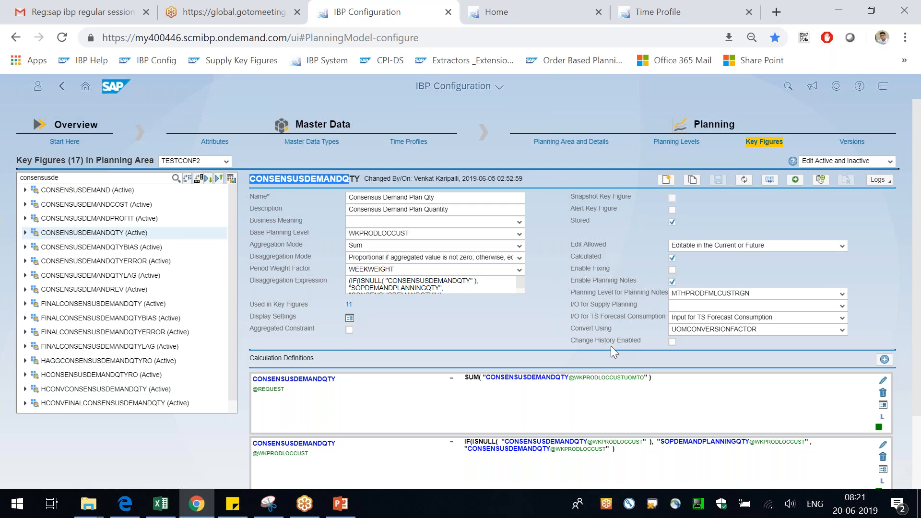
drag(575, 329, 613, 327)
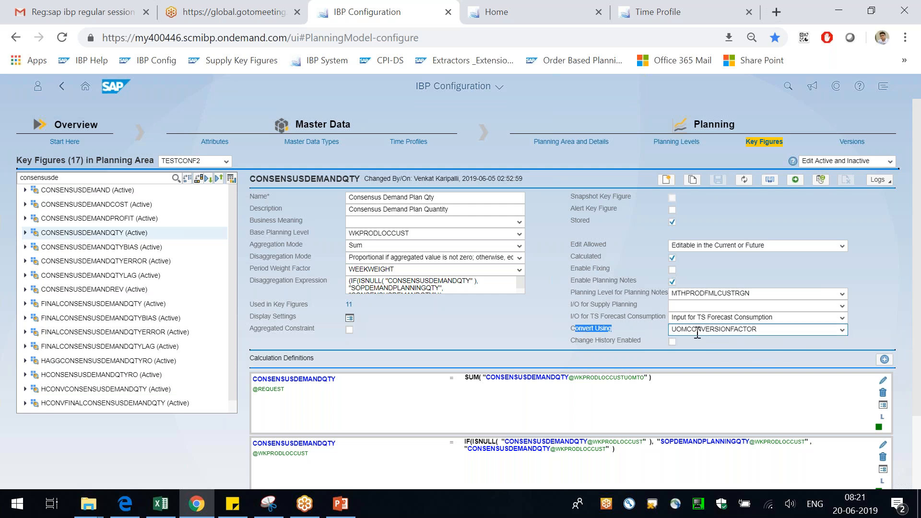
click(897, 327)
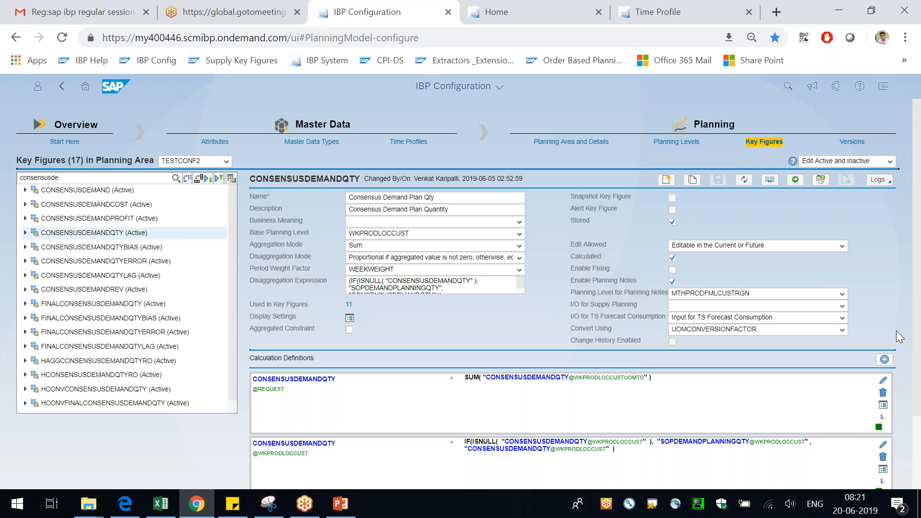
Examine the request-level calculation of CONSENSUSDEMANDQTY and the WKPRODLOCCUSTUOMTO planning level it uses.
scroll(629, 300, down, 2)
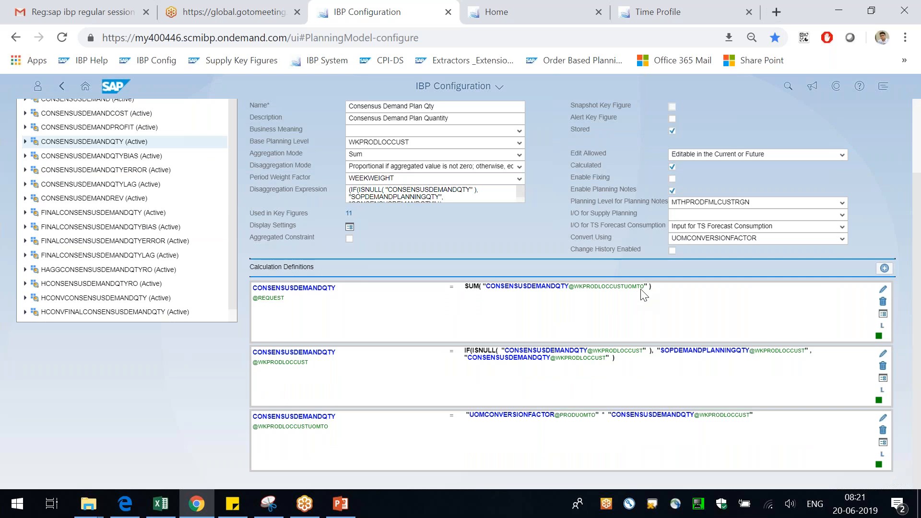
drag(641, 290, 610, 287)
click(890, 223)
scroll(439, 259, up, 3)
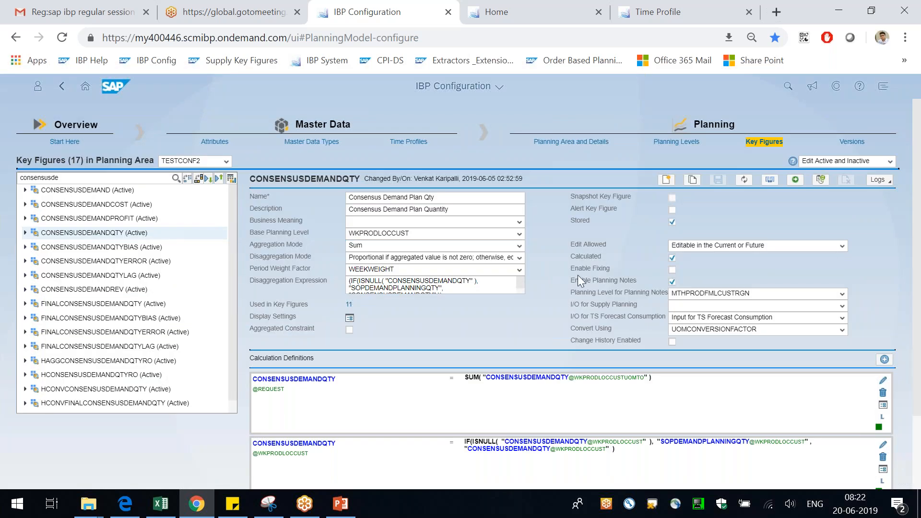
Read the WKPRODLOCCUST calculation of CONSENSUSDEMANDQTY, examining its IF(ISNULL) condition and both alternative key figures.
scroll(577, 278, down, 3)
drag(316, 364, 263, 364)
click(316, 370)
drag(463, 351, 474, 348)
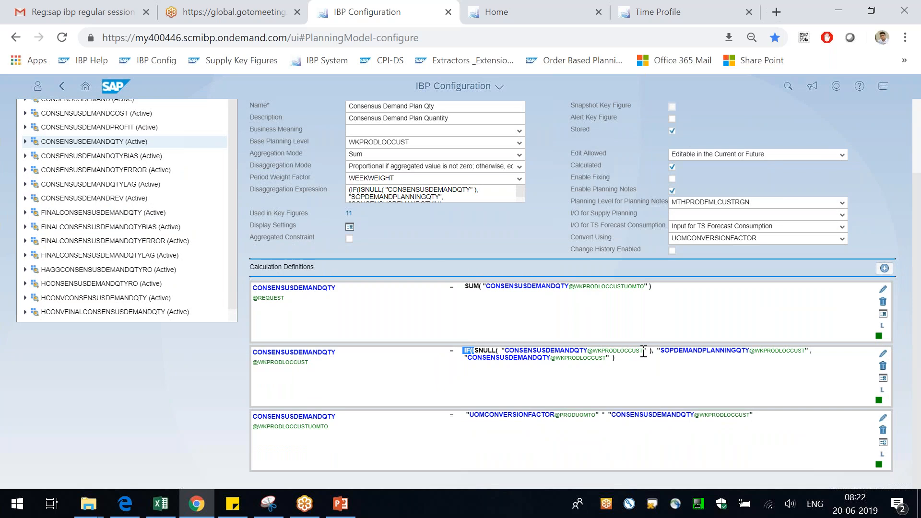
drag(810, 351, 662, 385)
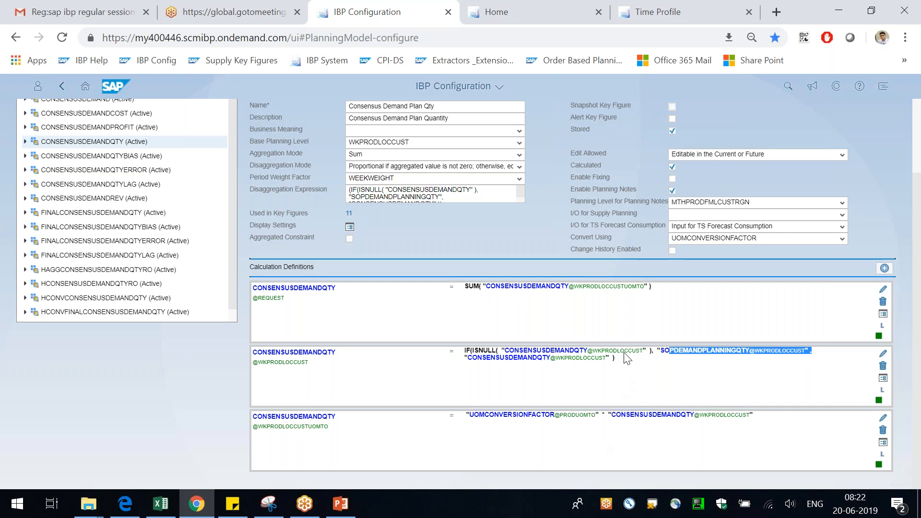
drag(625, 360, 482, 367)
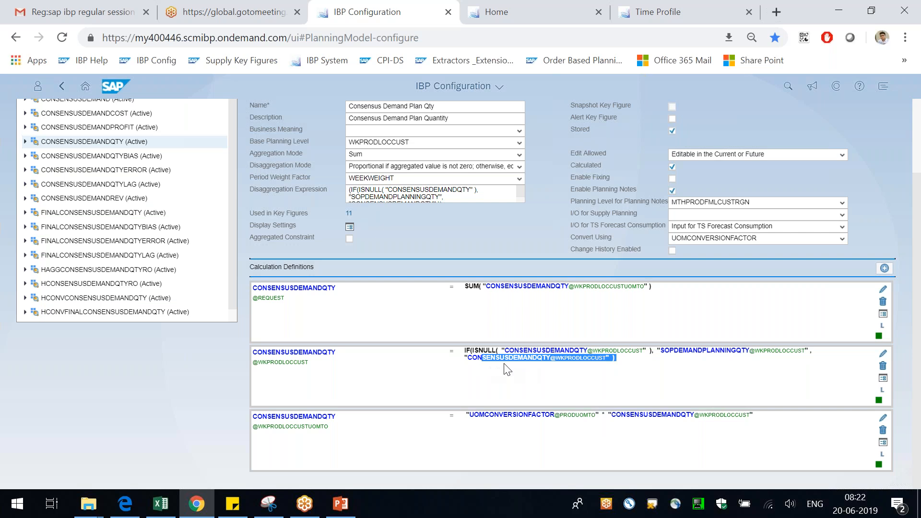
drag(307, 378, 264, 358)
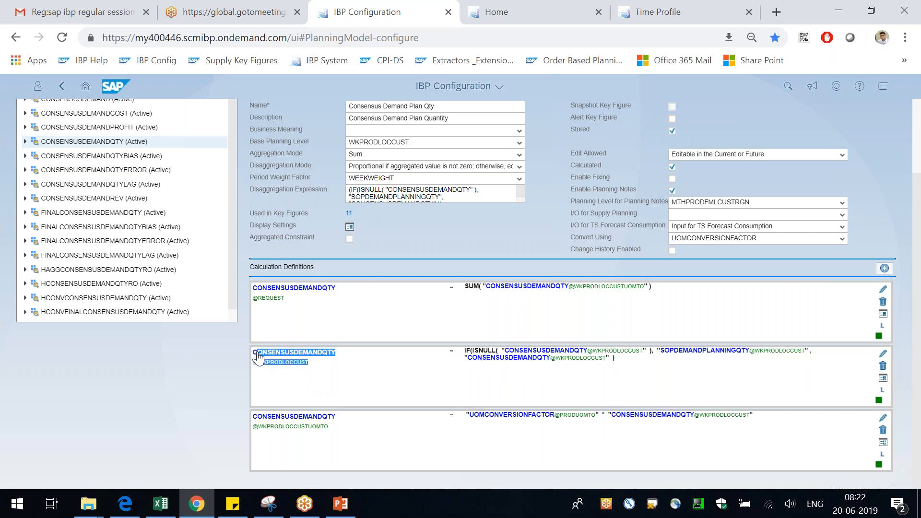
click(298, 370)
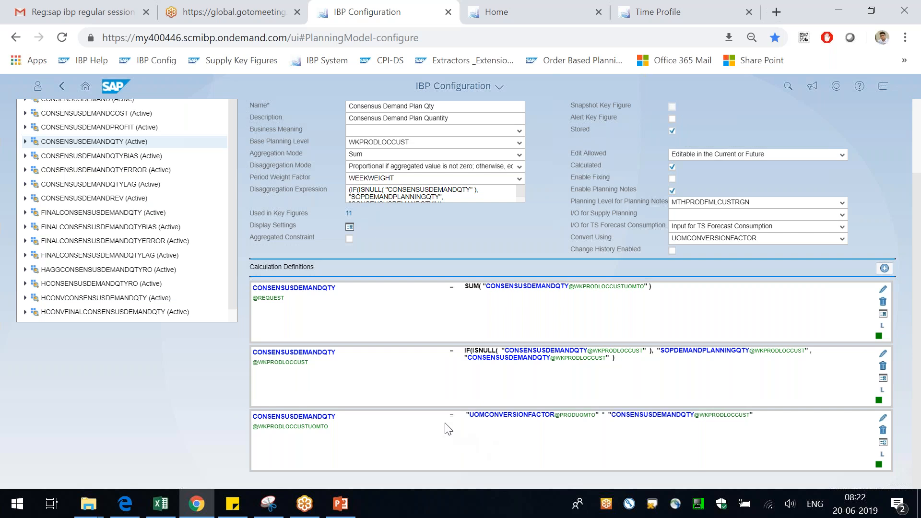
Trace the WKPRODLOCCUSTUOMTO calculation through UOMCONVERSIONFACTOR and CONSENSUSDEMANDQTY to the request-level SUM expression.
drag(334, 429, 309, 429)
drag(465, 416, 580, 432)
click(630, 438)
drag(754, 416, 616, 421)
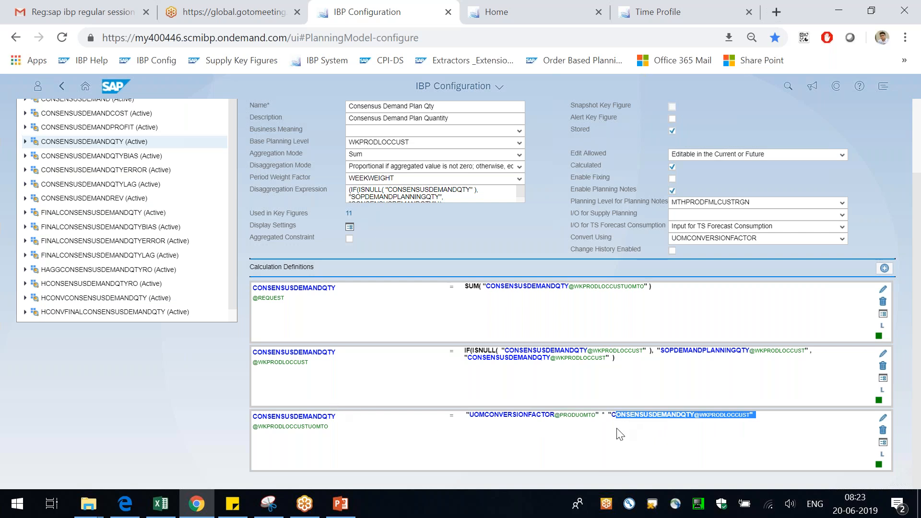
click(741, 430)
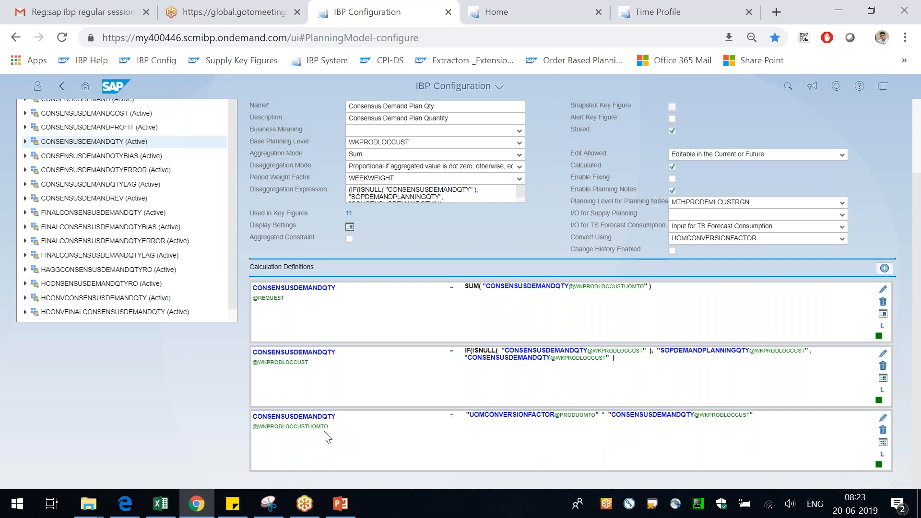
drag(671, 293, 463, 286)
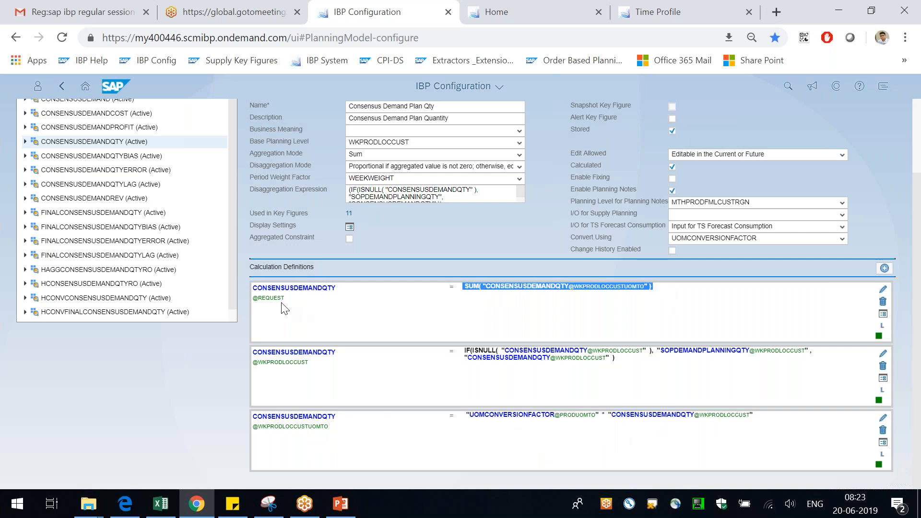
Switch to the blank Excel workbook and start logging on to the IBP add-in.
click(172, 512)
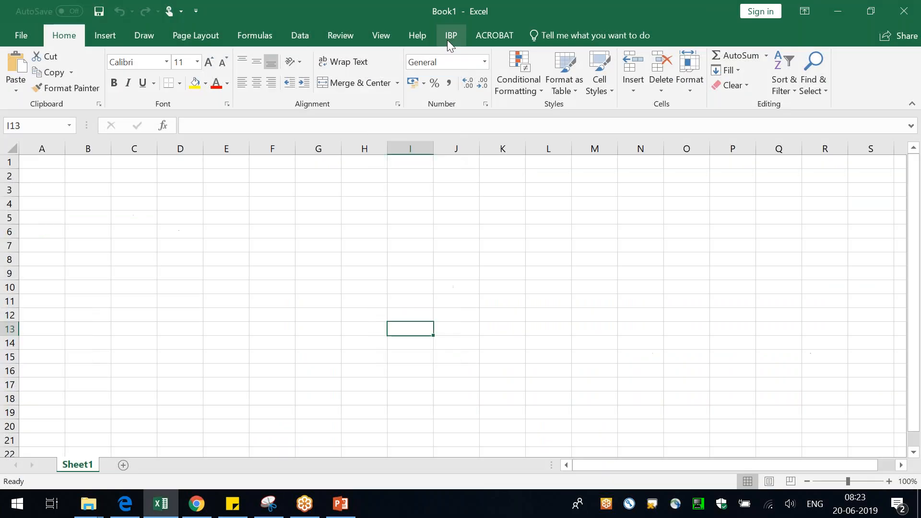
click(450, 36)
click(24, 58)
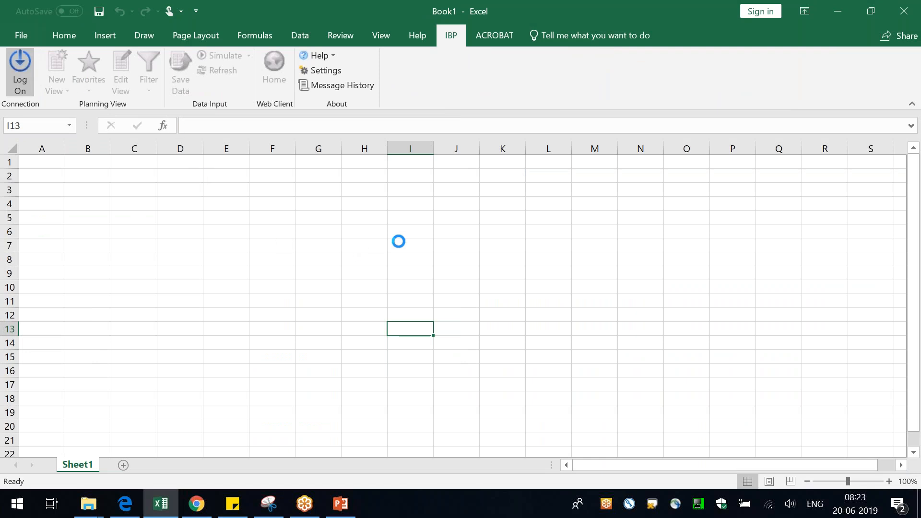
click(416, 243)
click(415, 253)
click(425, 346)
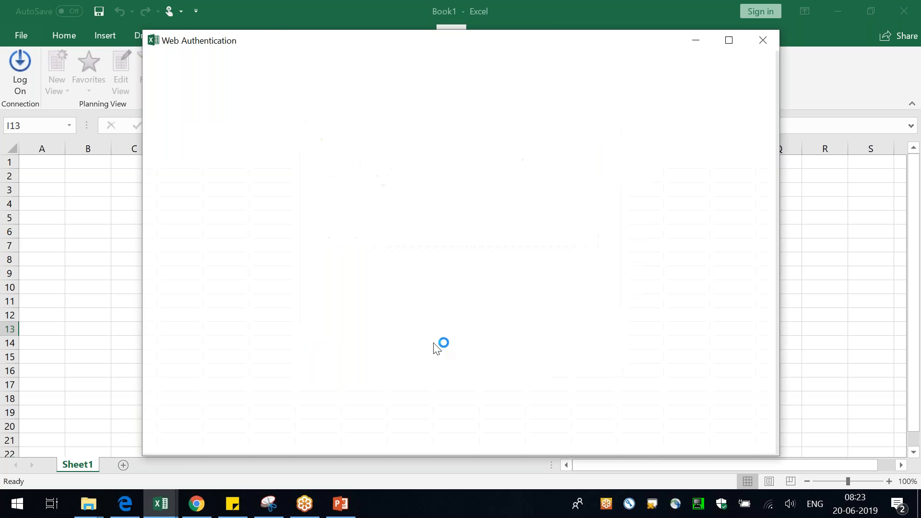
Switch to the IBP Configuration page in the browser and examine the CONSENSUSDEMAND key figure's Convert Using setting and request-level calculation.
click(196, 504)
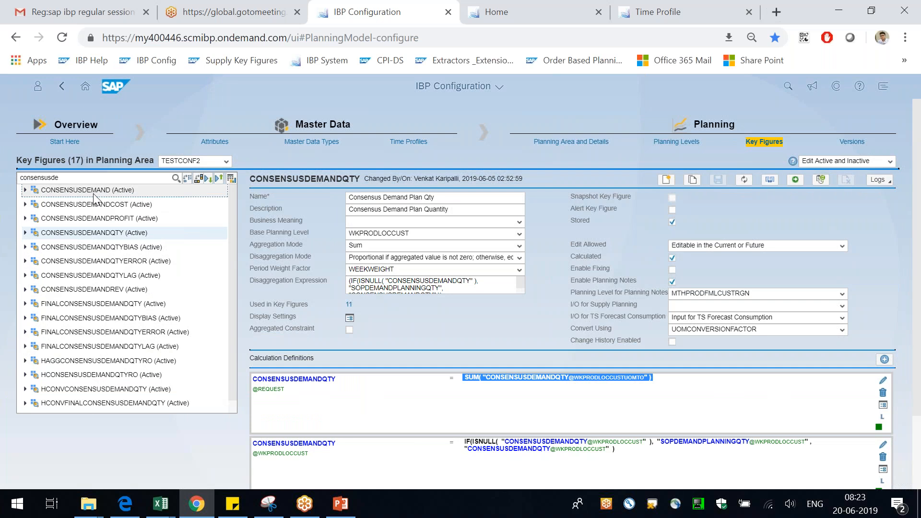
click(94, 193)
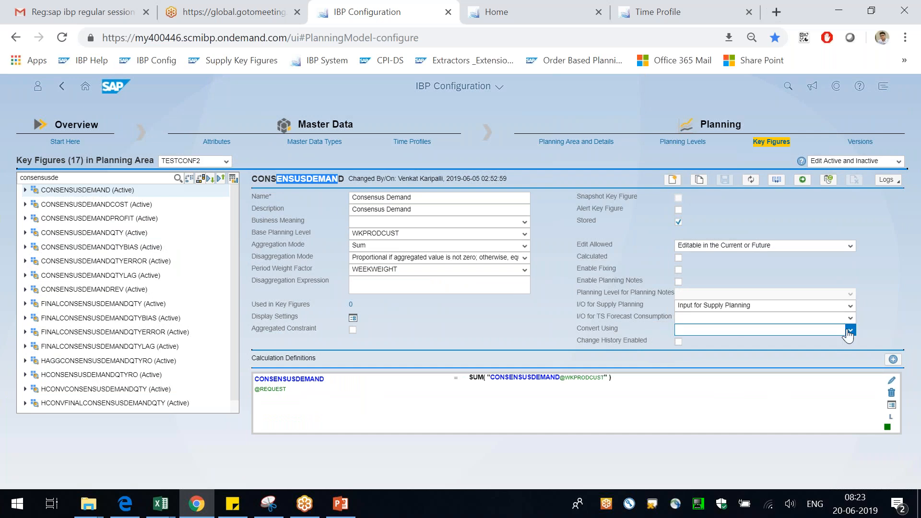
click(903, 322)
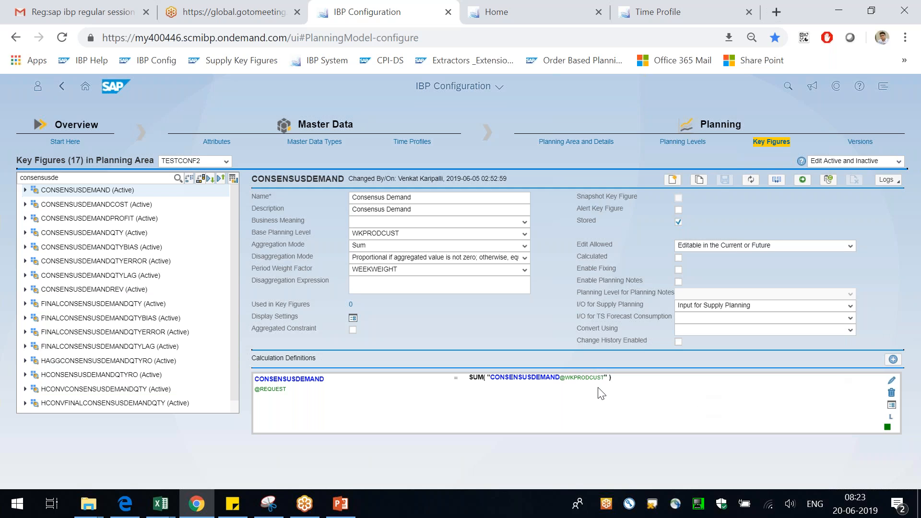
drag(613, 378, 565, 378)
Switch back to Excel's Book1 and start a new master data workbook with a Product sheet.
click(161, 503)
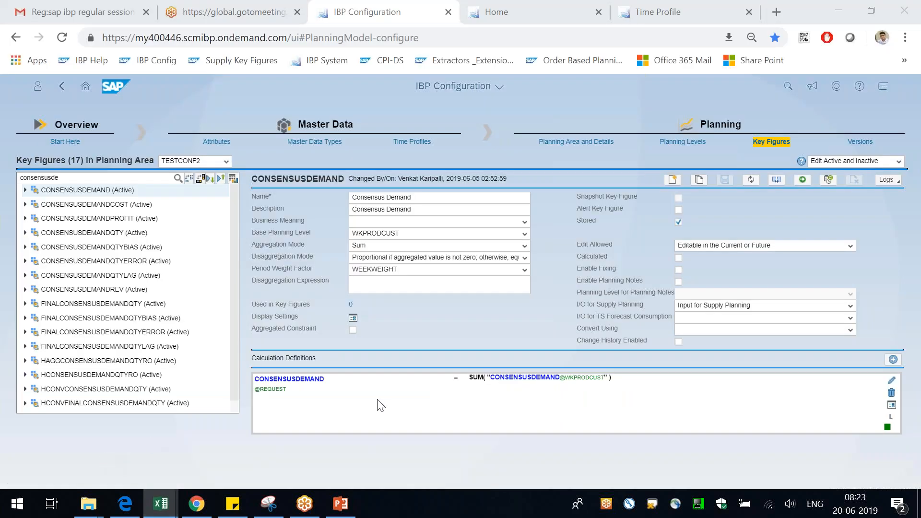
mouse_move(178, 502)
click(194, 462)
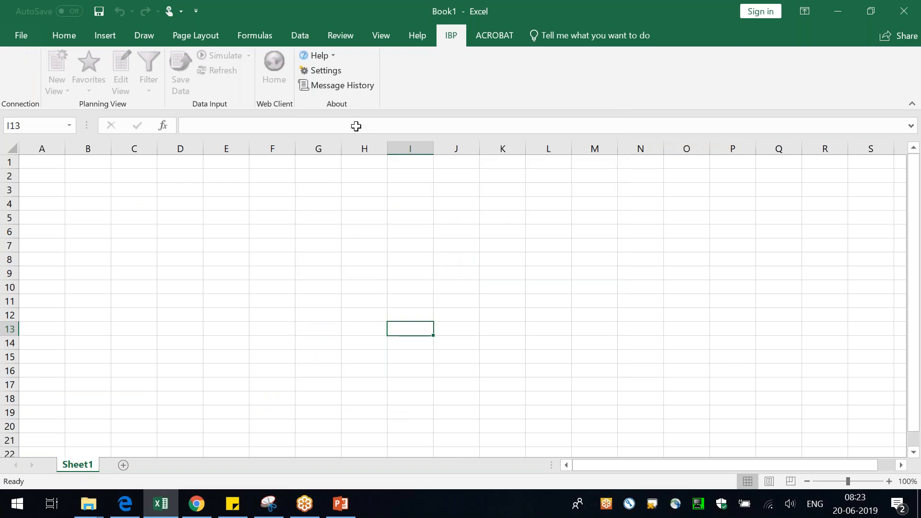
click(334, 86)
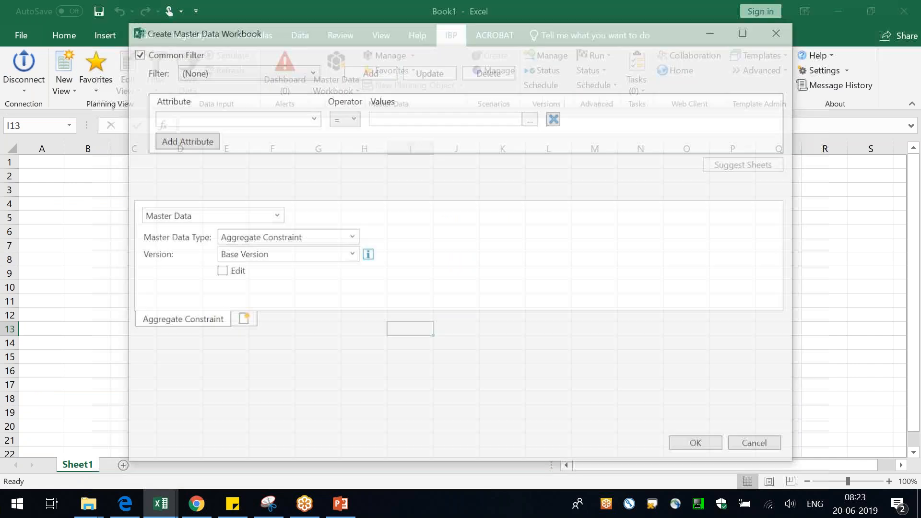
click(333, 238)
text(Prod)
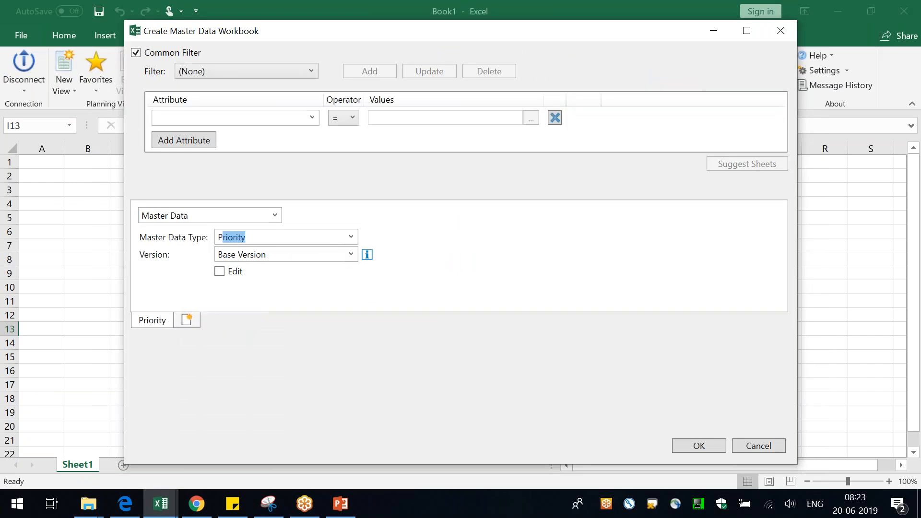
Add Location and Customer master data sheets alongside Product and create the workbook.
click(190, 319)
click(267, 237)
text(Location)
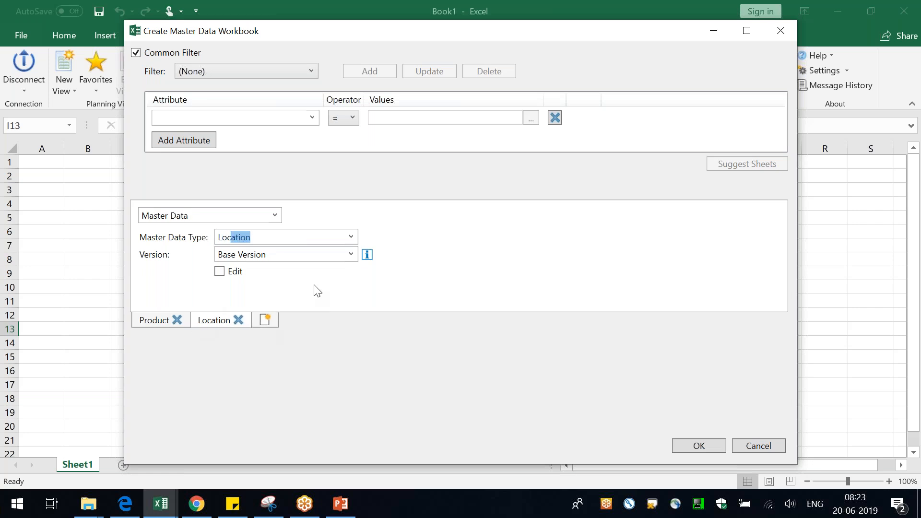
click(264, 320)
click(268, 237)
text(Customer)
click(509, 286)
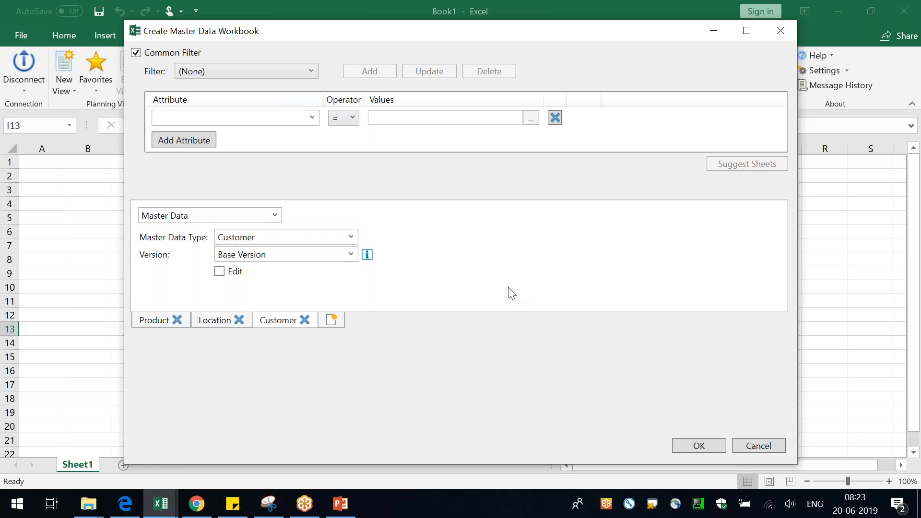
click(143, 321)
click(699, 445)
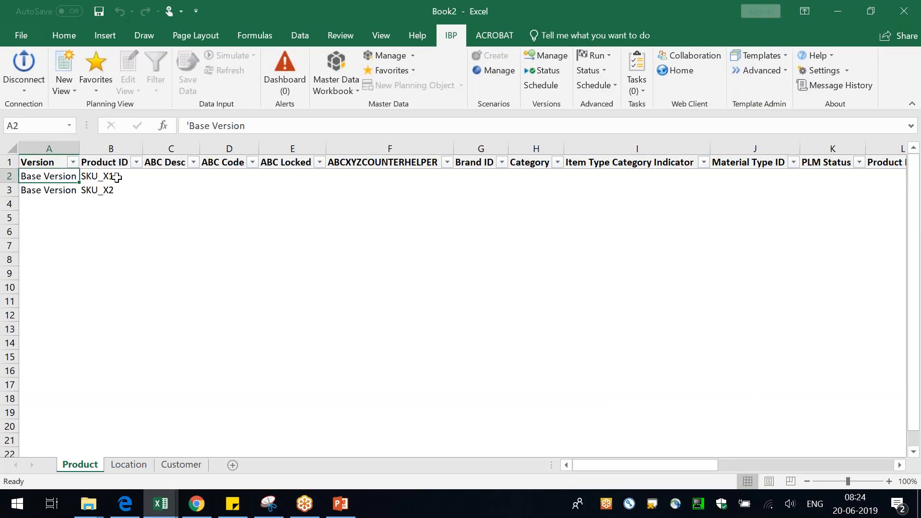
Review the product, location and customer IDs on the three master data sheets.
drag(117, 177, 111, 191)
click(129, 464)
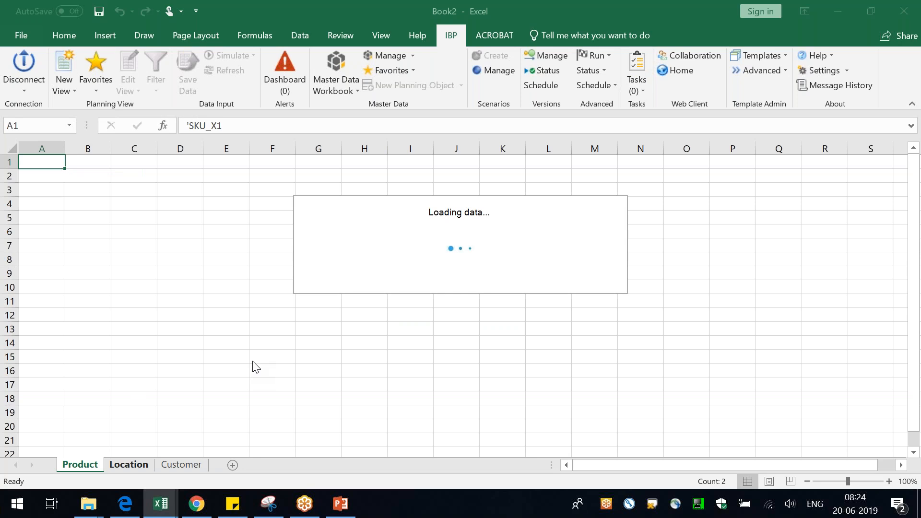
drag(116, 175, 120, 245)
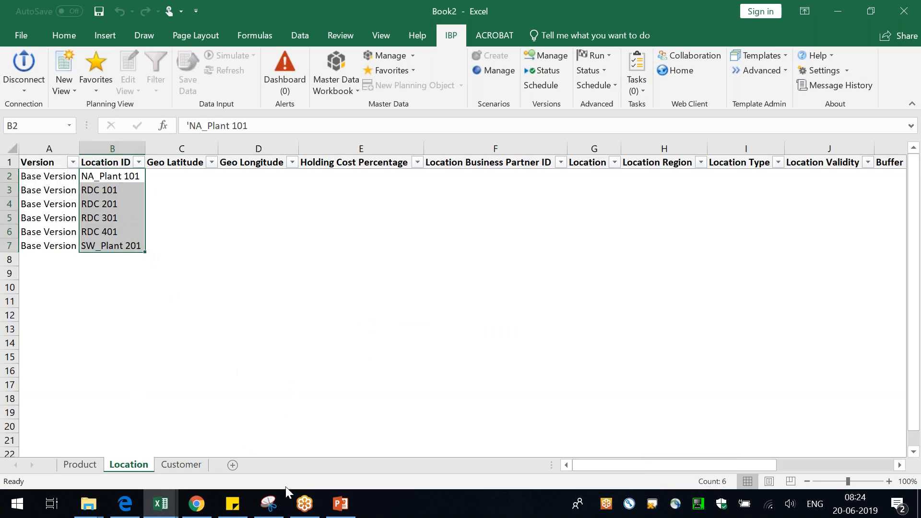
click(184, 463)
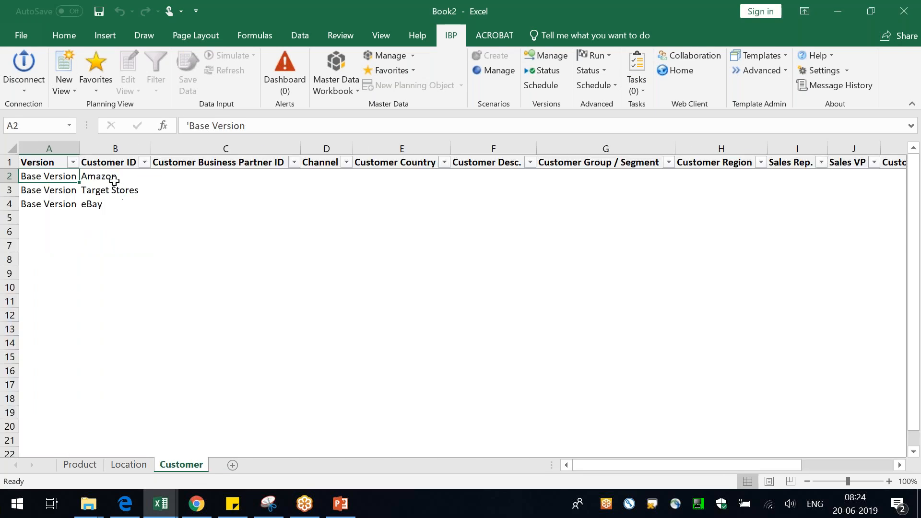
drag(115, 178, 121, 190)
From Book1, start a master data workbook for Planning Objects with Key Figure Data at the Weekly | Product | Location | Customer planning level.
mouse_move(165, 502)
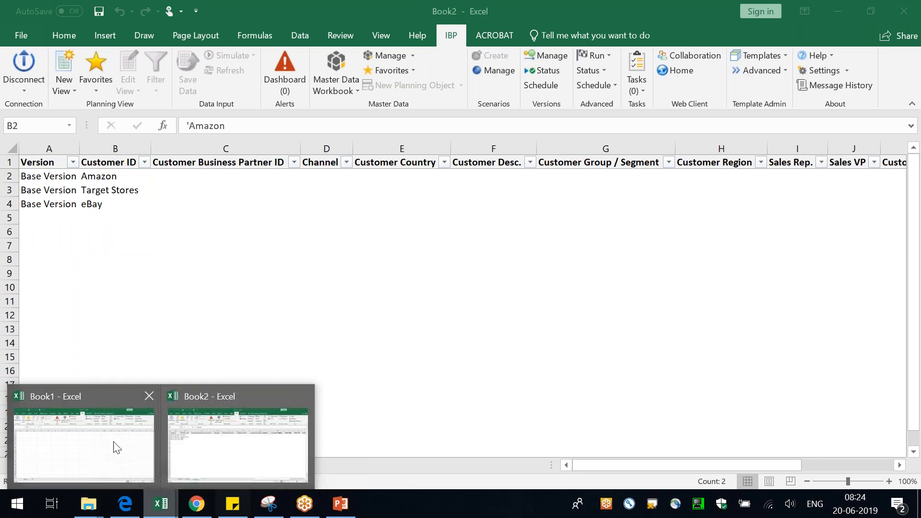
click(115, 444)
click(345, 67)
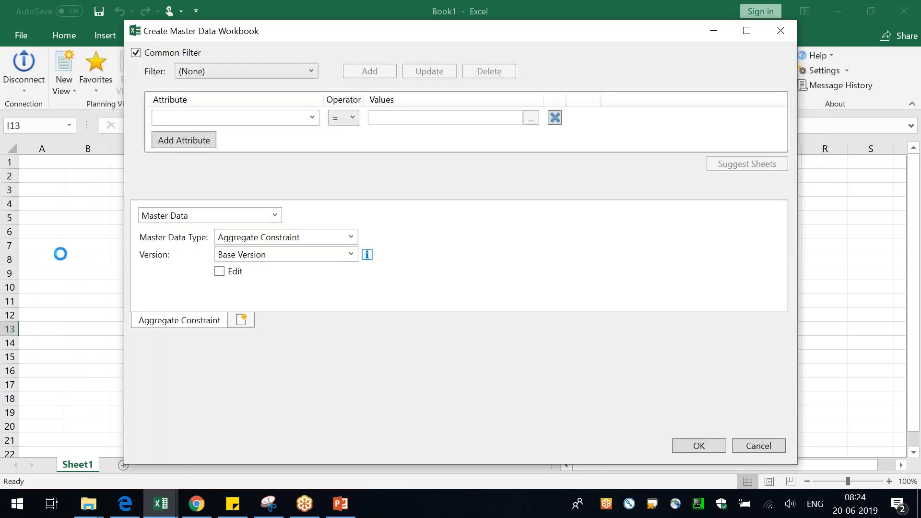
click(277, 215)
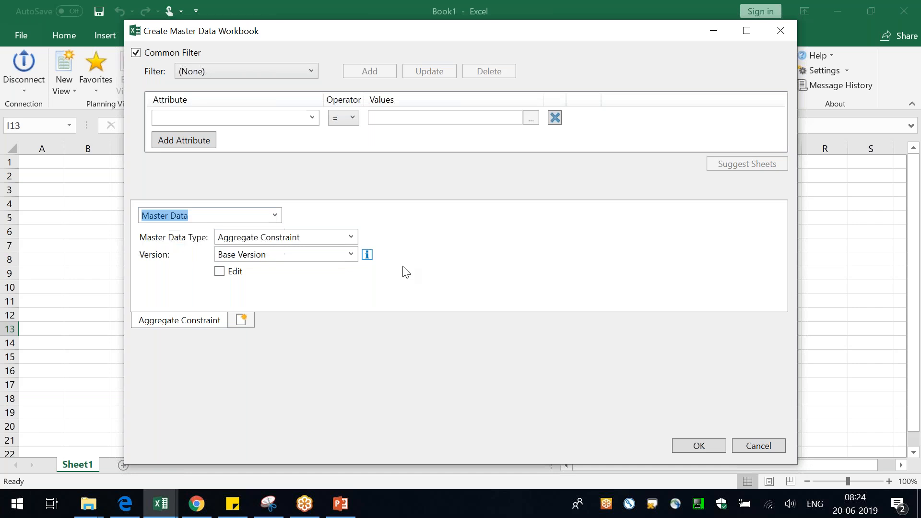
click(236, 247)
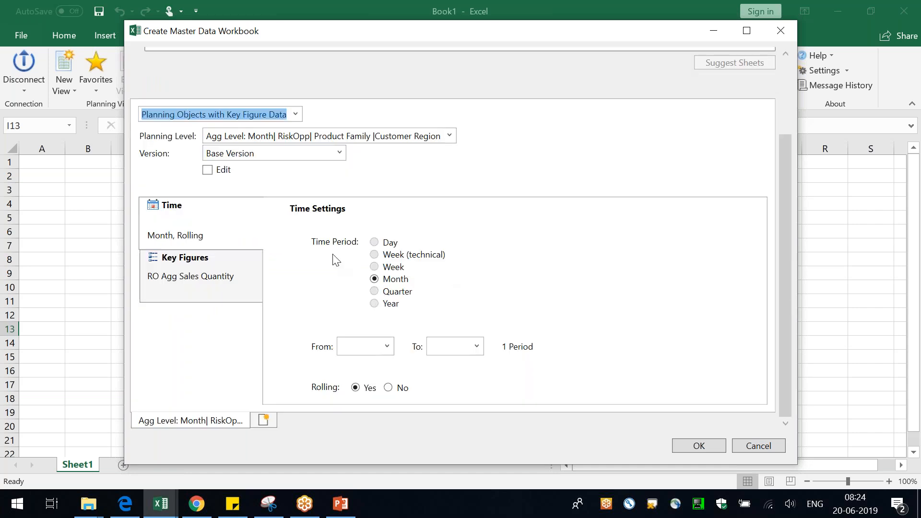
click(449, 136)
drag(450, 180, 450, 280)
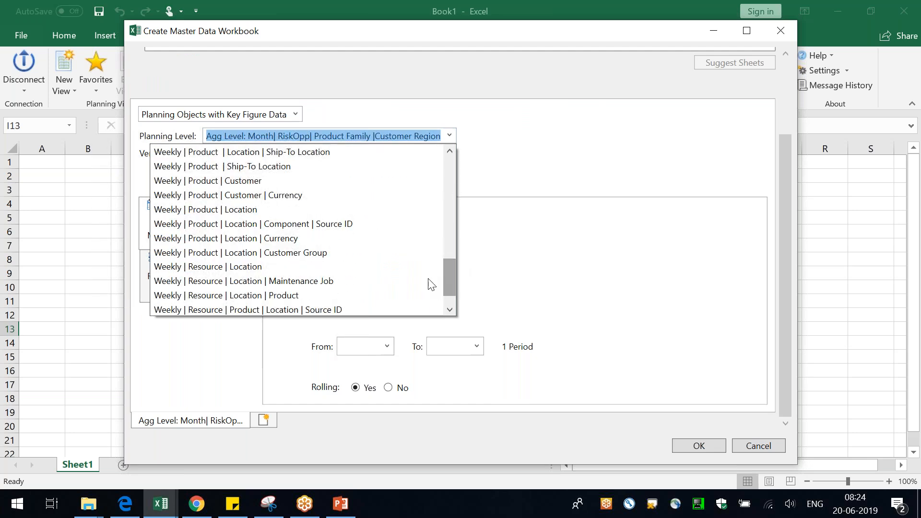
scroll(374, 288, down, 1)
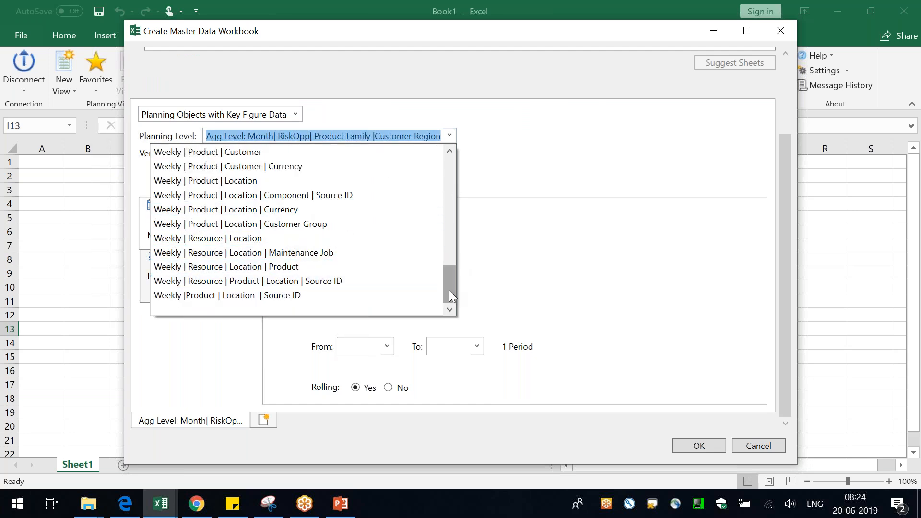
drag(450, 288, 448, 238)
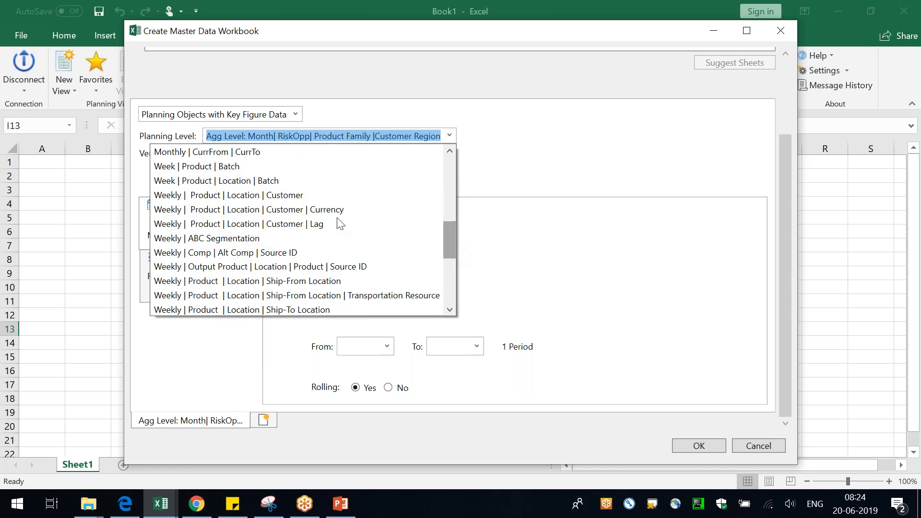
click(216, 195)
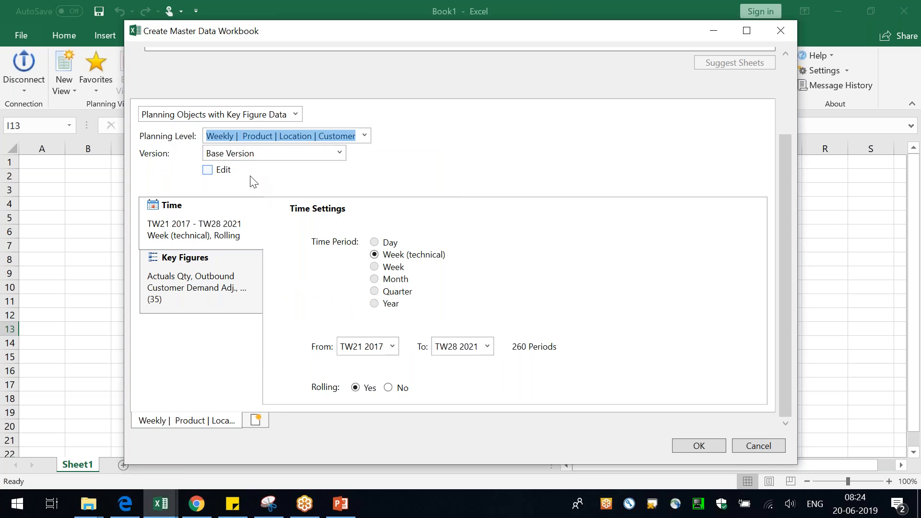
Enable editing, keep Base Version as the version, and start the time range at TW25 2019.
click(219, 173)
click(339, 153)
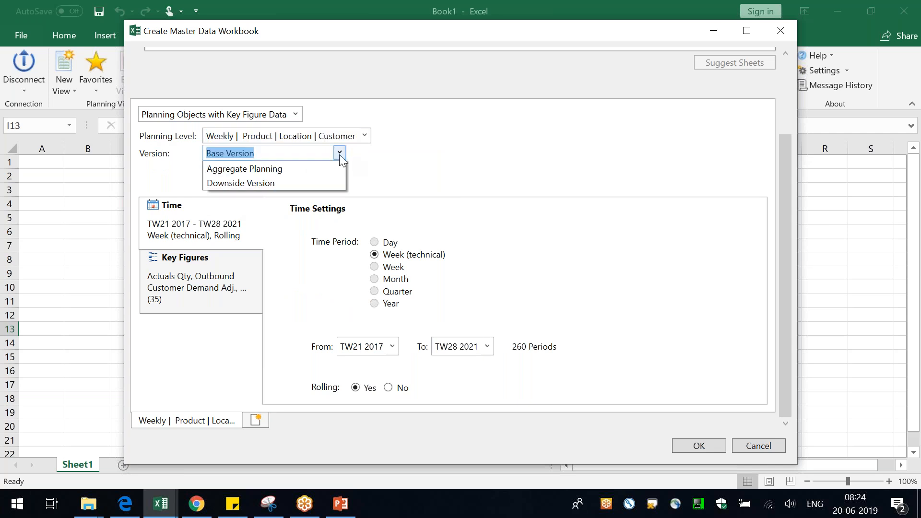
click(279, 171)
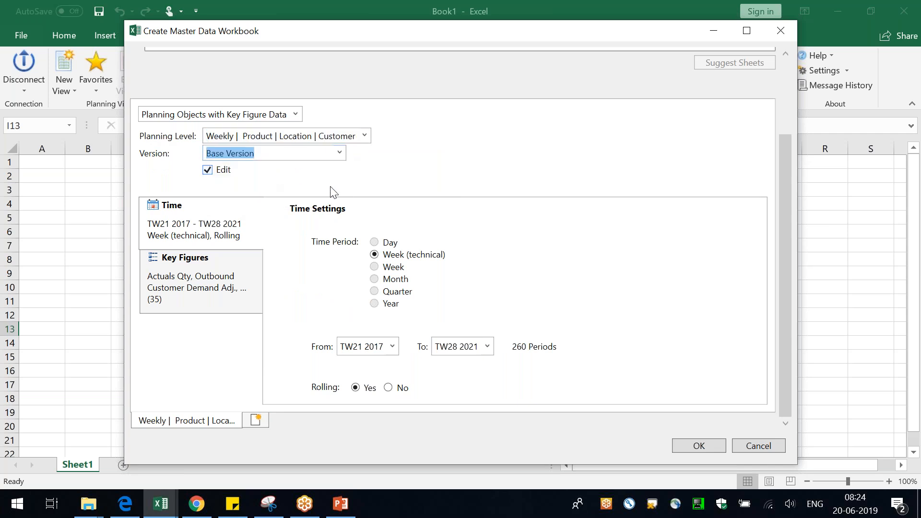
click(391, 346)
scroll(394, 269, down, 1)
drag(395, 238, 393, 266)
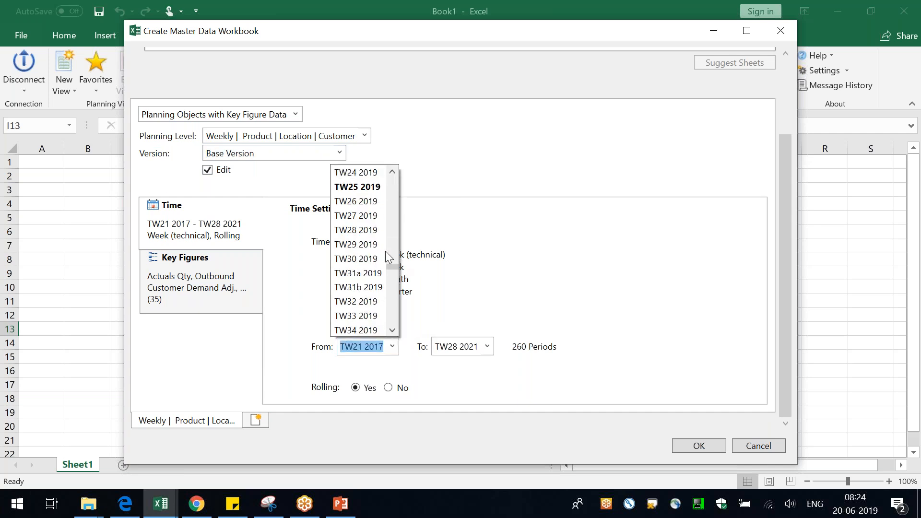
click(363, 188)
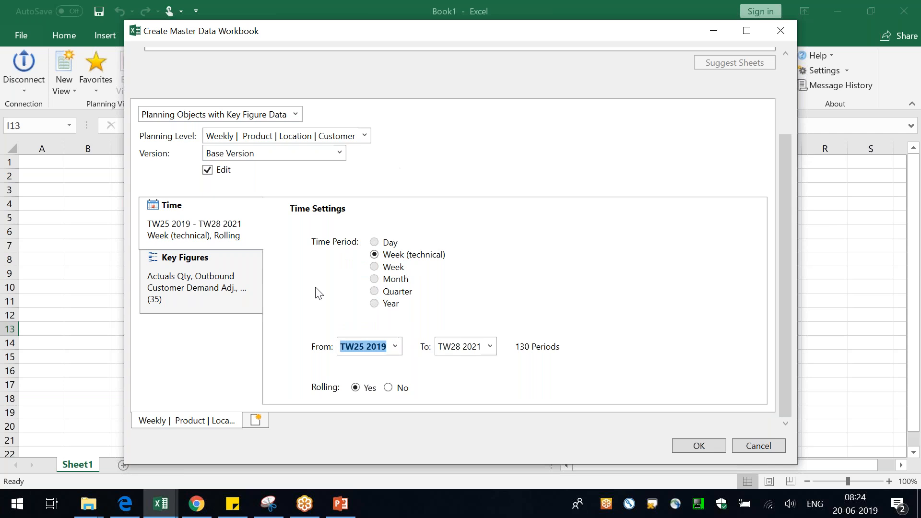
Clear all stored key figures and select only Consensus Demand Plan Qty.
click(219, 296)
click(274, 233)
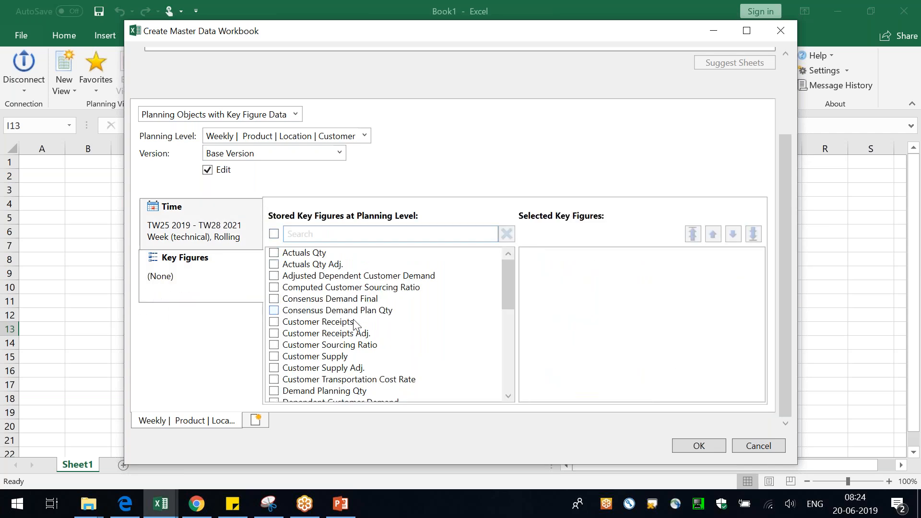
click(357, 313)
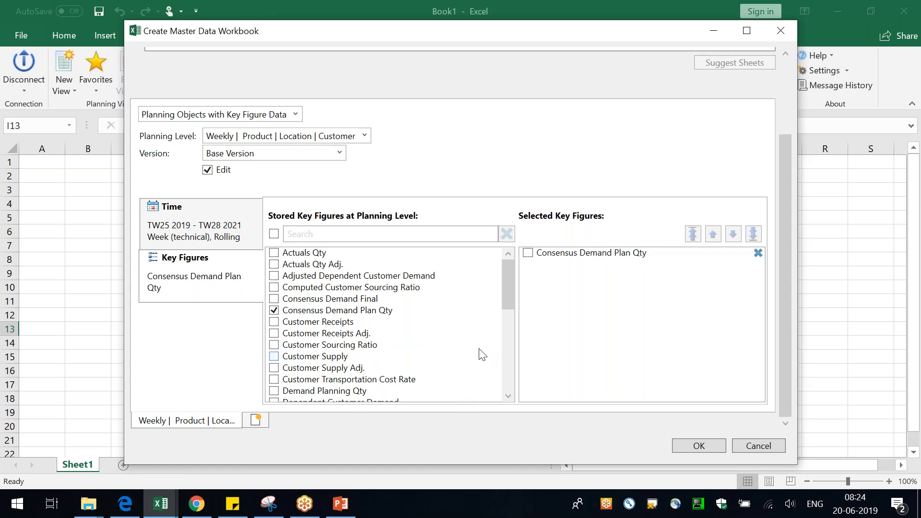
scroll(480, 360, down, 1)
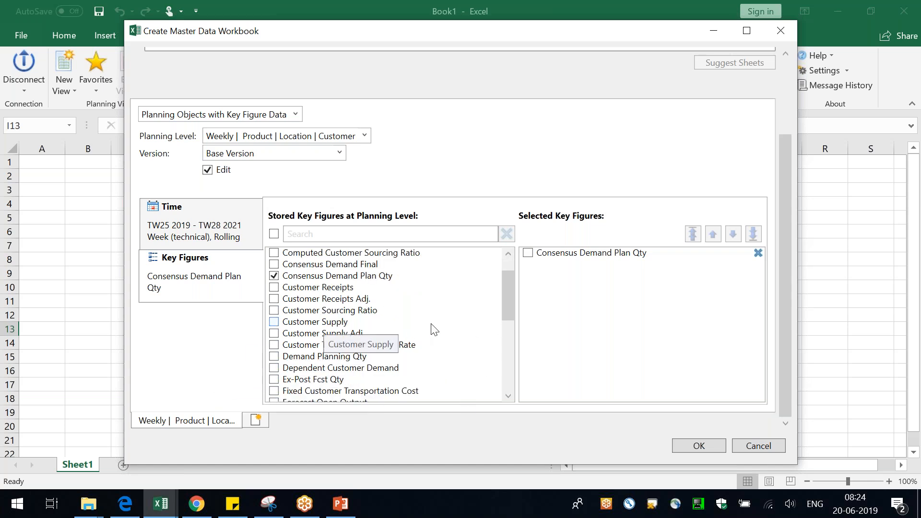
drag(510, 295, 510, 283)
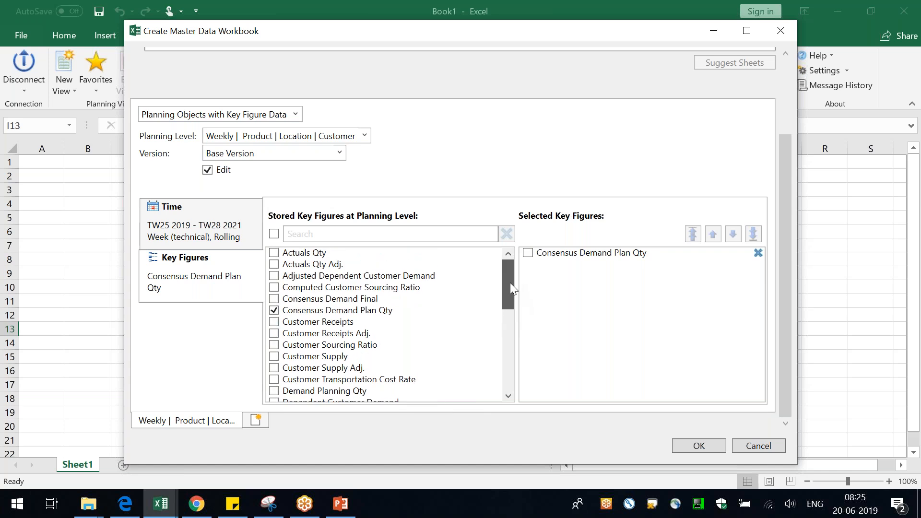
drag(510, 283, 505, 381)
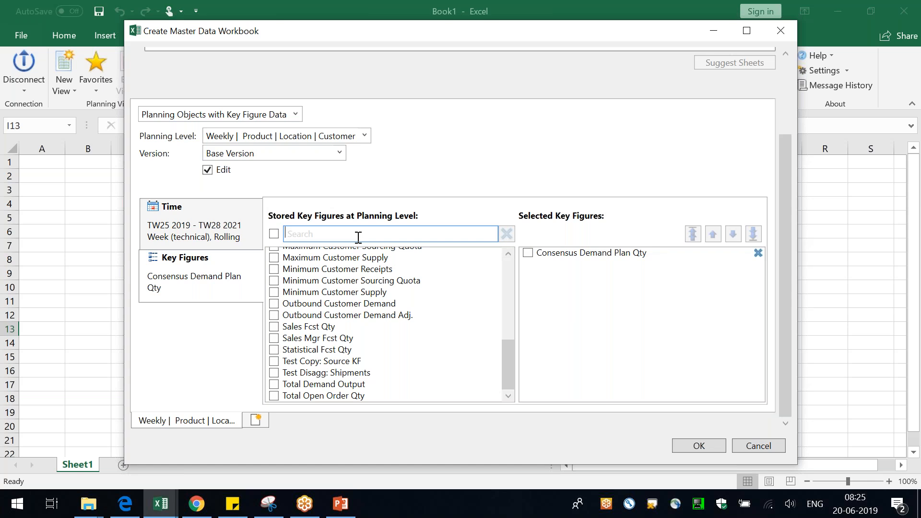
key(alt+Tab)
key(alt+Tab)
key(alt+Tab)
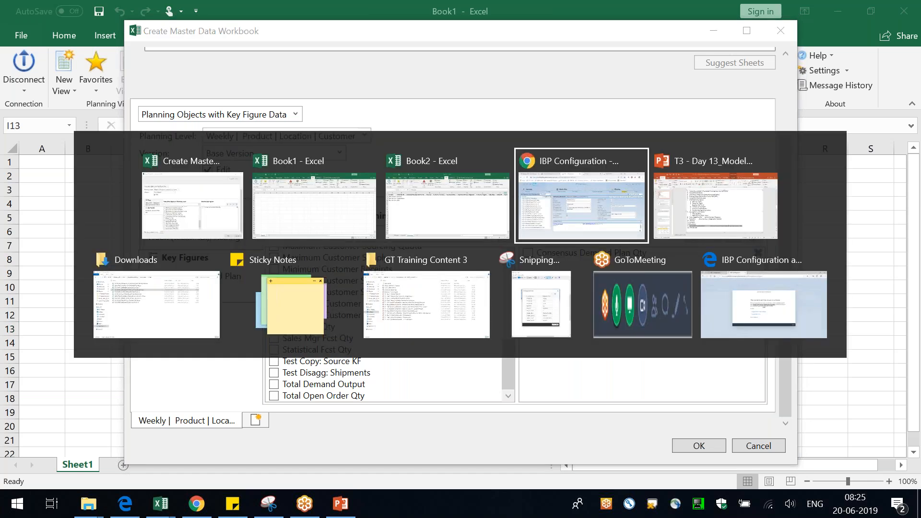
key(alt+Tab)
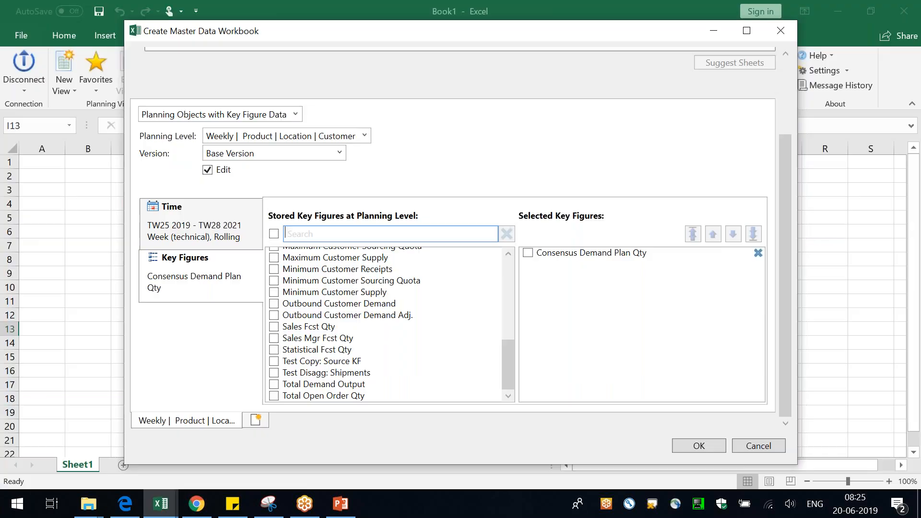
Create the workbook and enter 100 as the TW25 2019 Consensus Demand Plan Qty for all five Amazon rows.
click(703, 445)
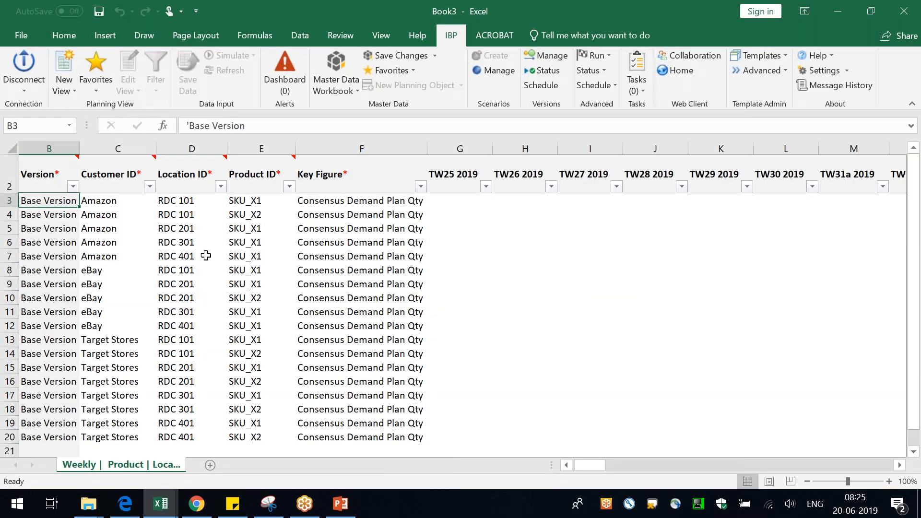
drag(112, 205, 417, 269)
click(474, 203)
text(100)
key(Return)
text(100)
key(Return)
text(100)
key(Return)
key(Down)
key(ctrl+d)
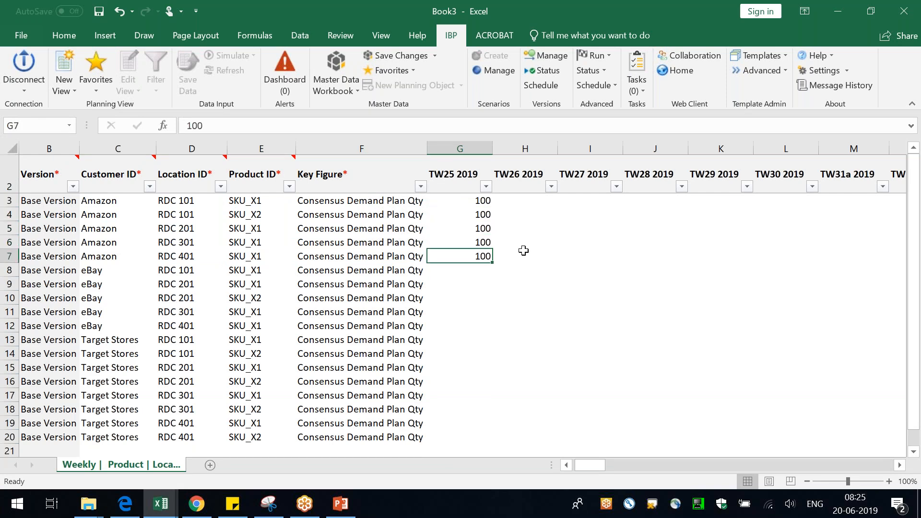
Set the TW25 2019 quantities of the second to fifth Amazon rows to 200, 300, 400 and 500, and save the changes.
click(476, 213)
text(200)
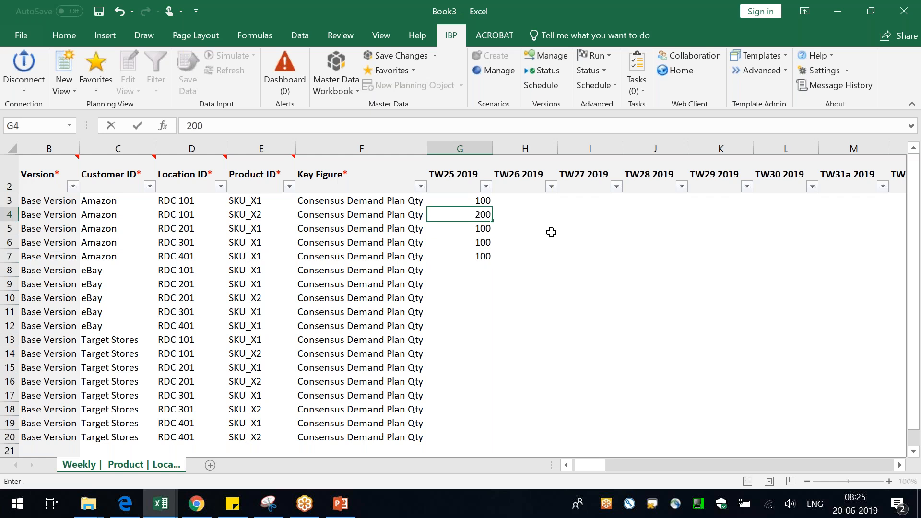
key(Return)
text(300)
key(Return)
text(400)
key(Return)
text(500)
key(Return)
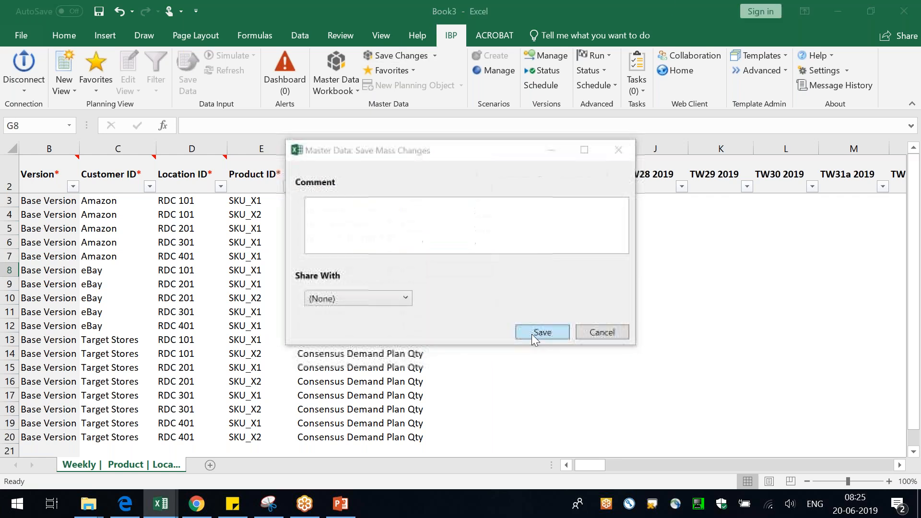
click(539, 333)
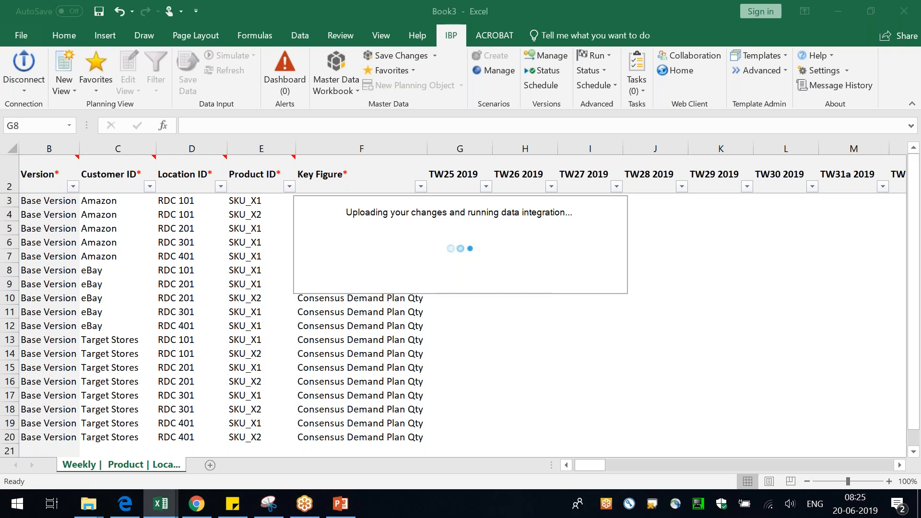
click(524, 312)
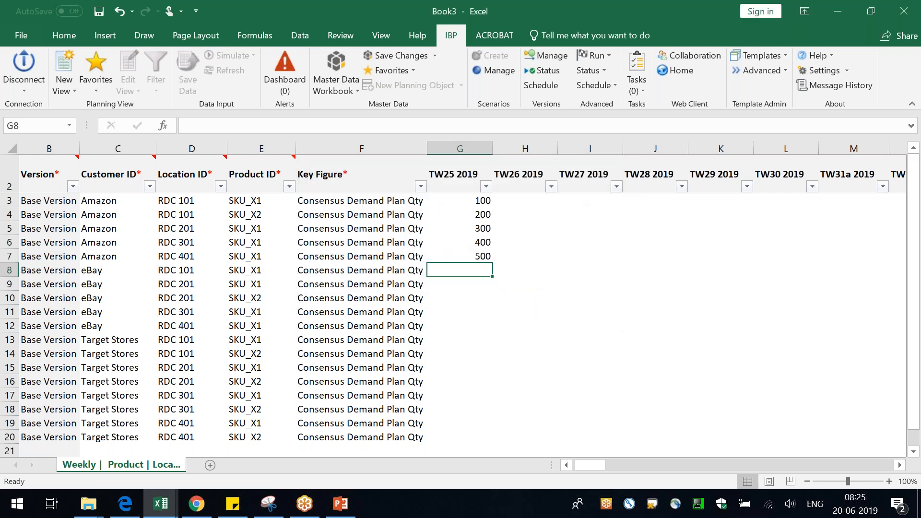
Edit the master data workbook and change its planning level to Weekly | Product | Customer.
click(329, 62)
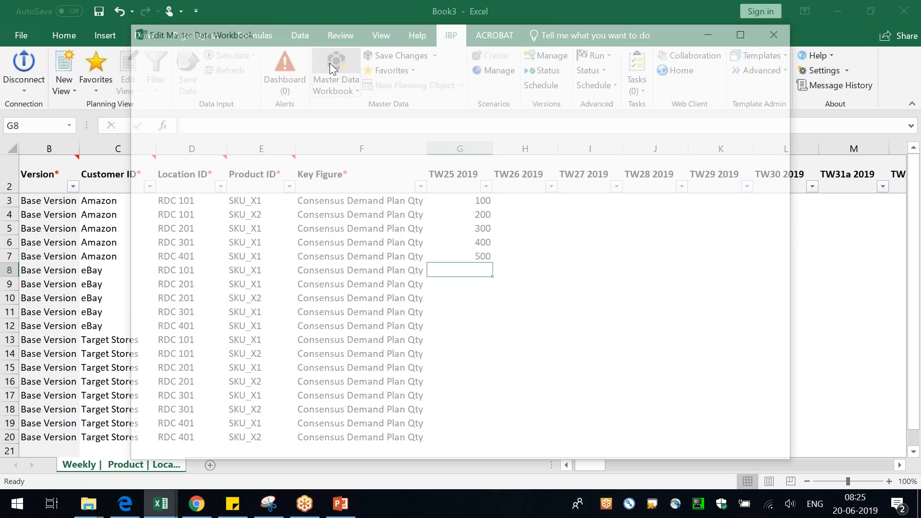
click(364, 236)
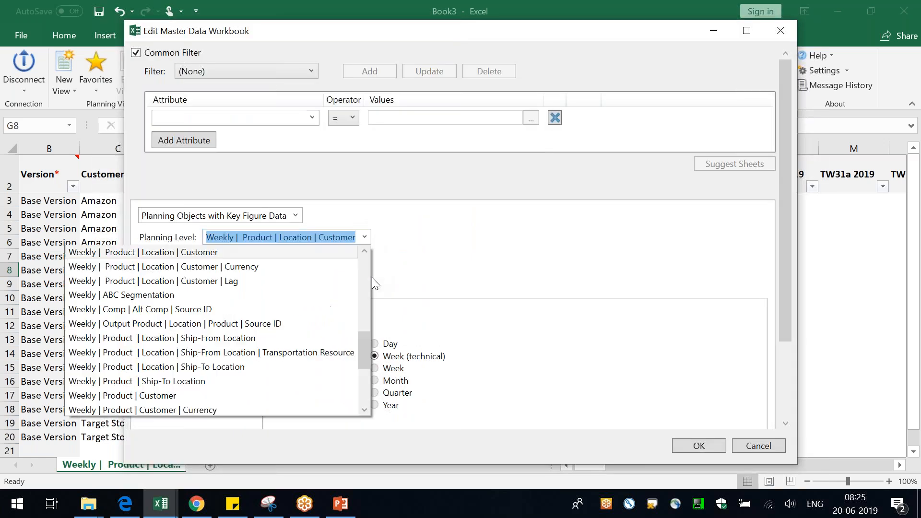
drag(363, 346, 366, 314)
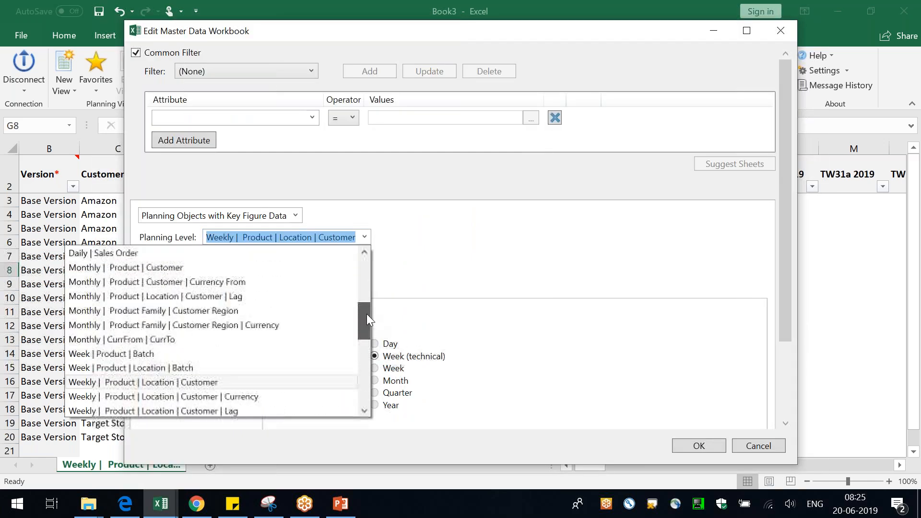
scroll(329, 312, up, 2)
click(266, 295)
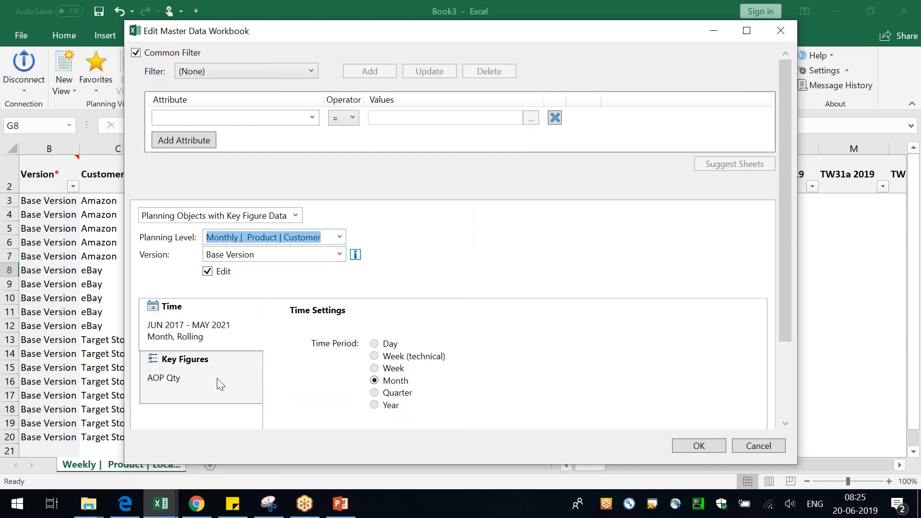
drag(781, 238, 777, 310)
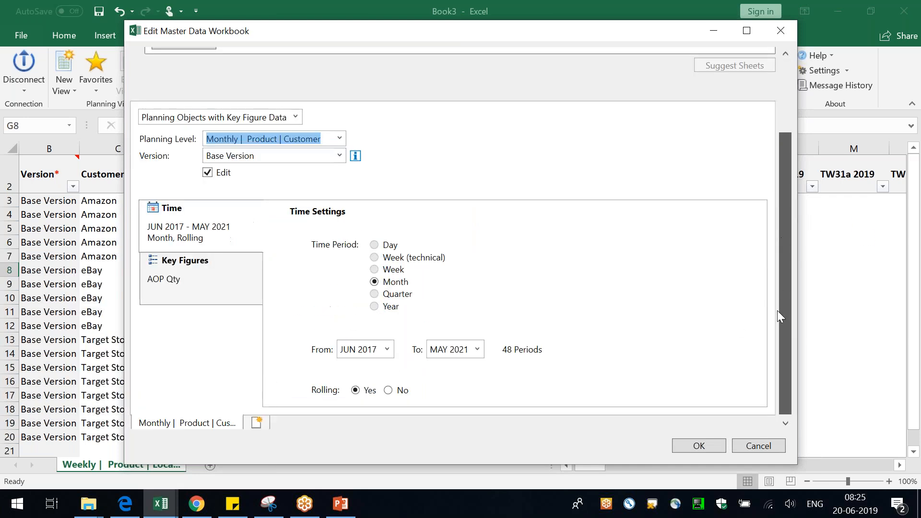
click(339, 135)
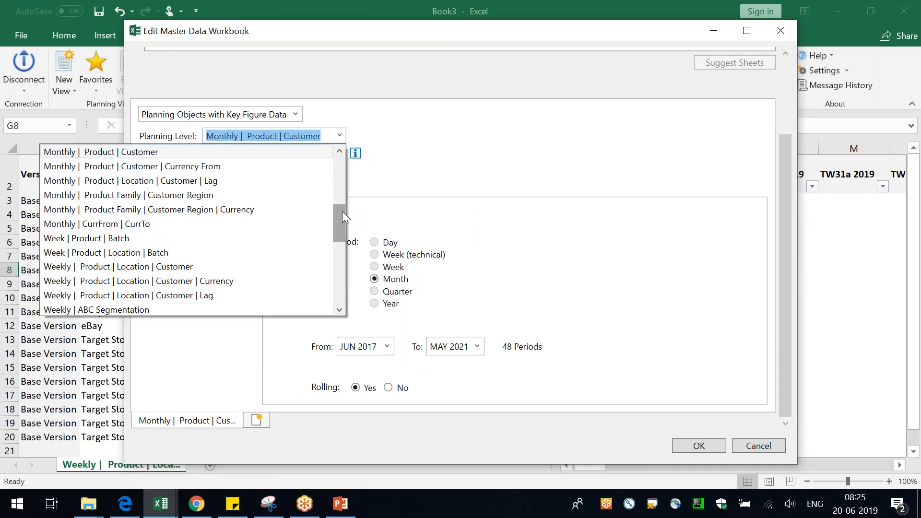
drag(341, 207, 338, 249)
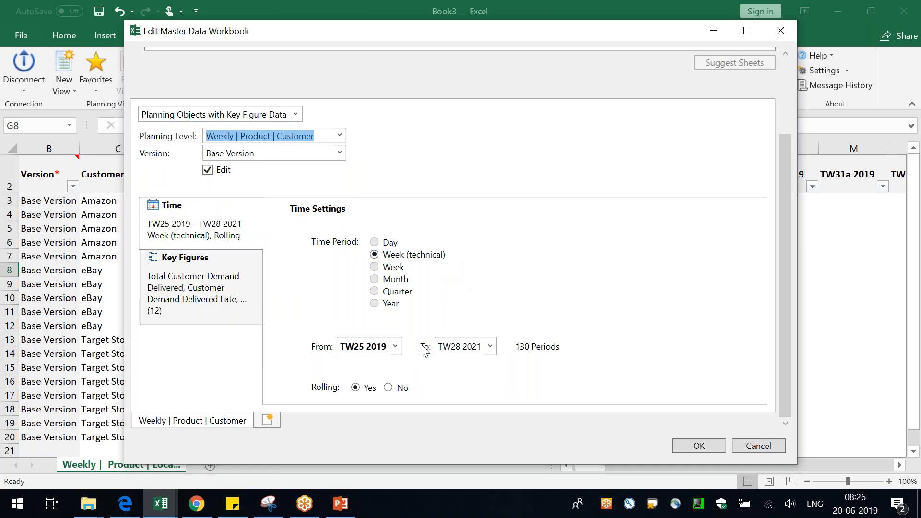
Clear all stored key figures, select only Consensus Demand, and rebuild the workbook.
click(249, 301)
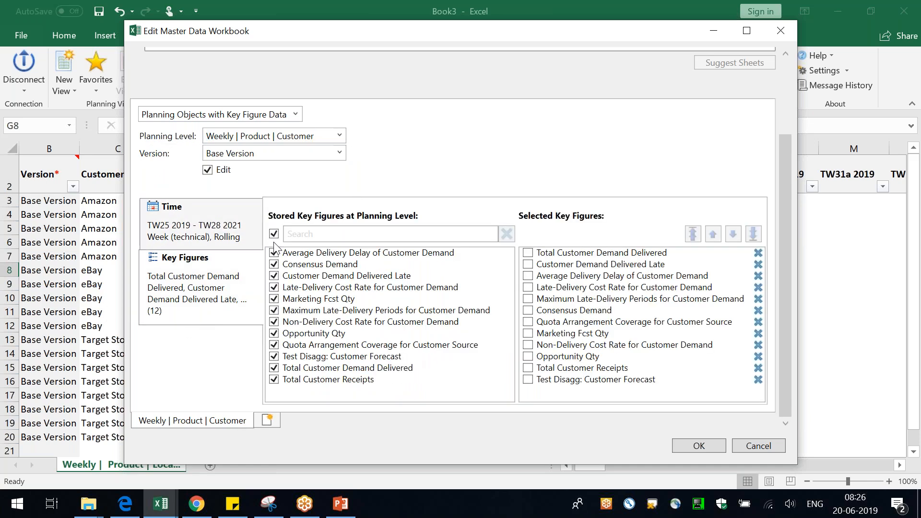
click(273, 233)
click(319, 264)
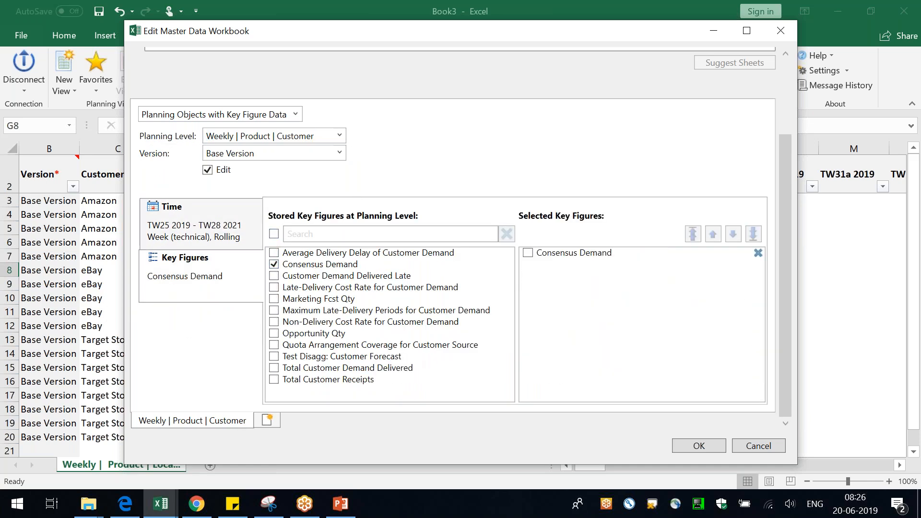
click(718, 448)
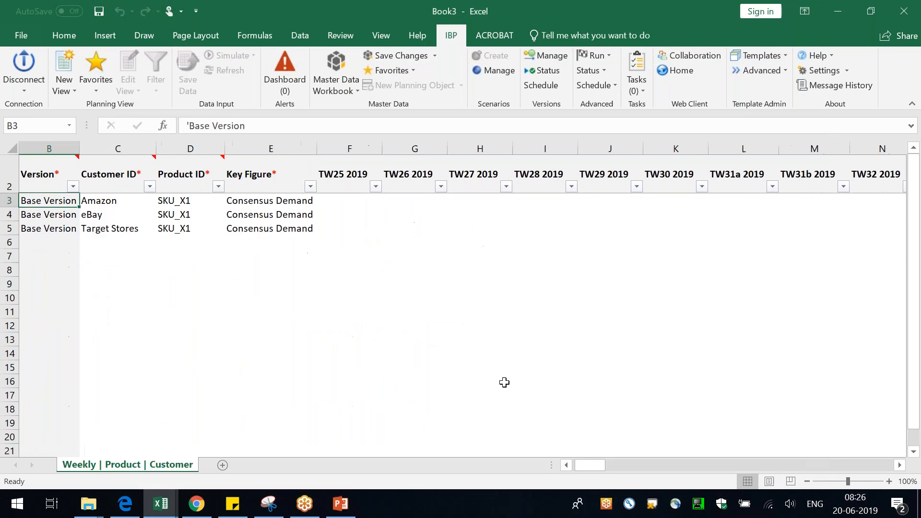
Enter 100, 200 and 300 as the TW25 2019 Consensus Demand for Amazon, eBay and Target Stores.
click(331, 201)
text(100)
key(Return)
text(200)
key(Return)
text(4)
key(BackSpace)
text(300)
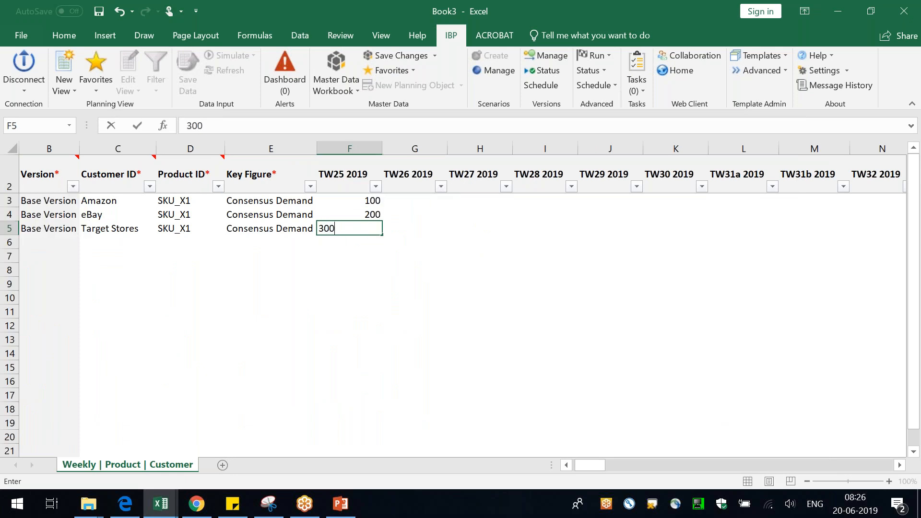
key(Return)
Save the Consensus Demand master data changes without downloading the change report.
click(377, 56)
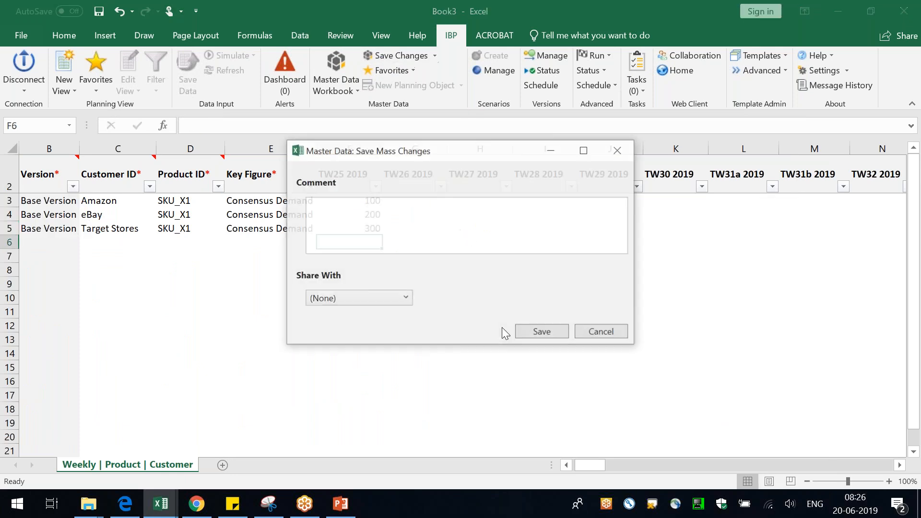
click(520, 335)
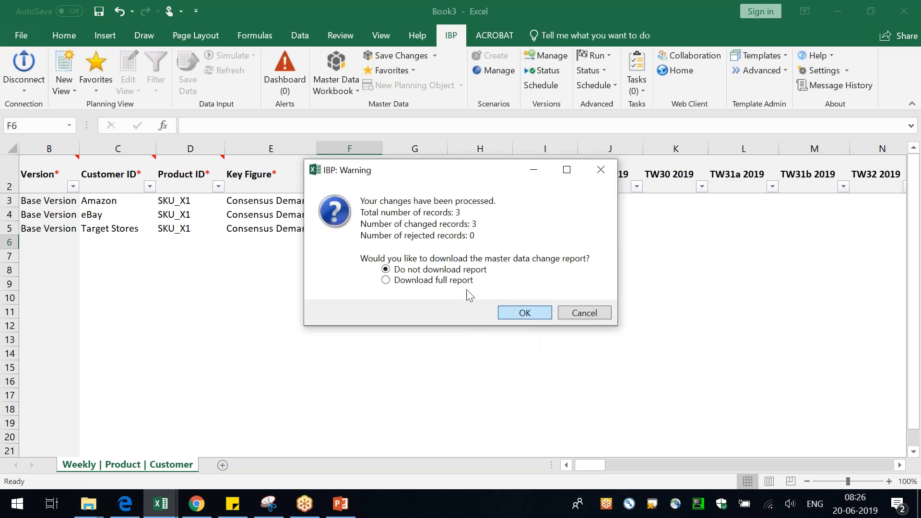
click(522, 310)
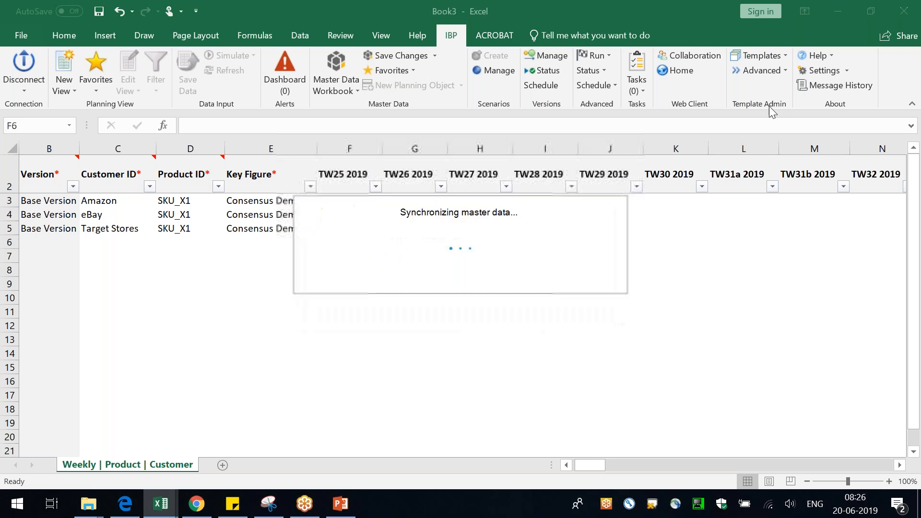
Load the "Maintenace Planning" template and open the settings of its Maintenance Plan view.
click(781, 60)
click(775, 73)
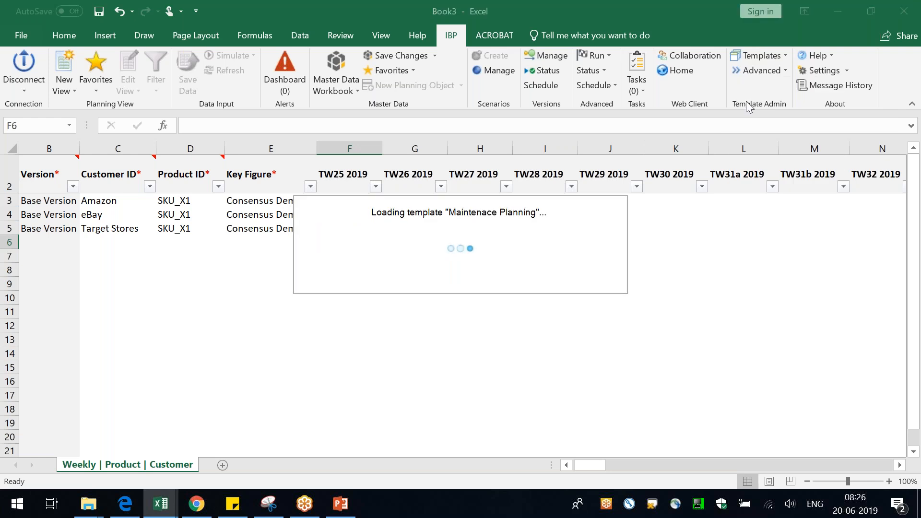
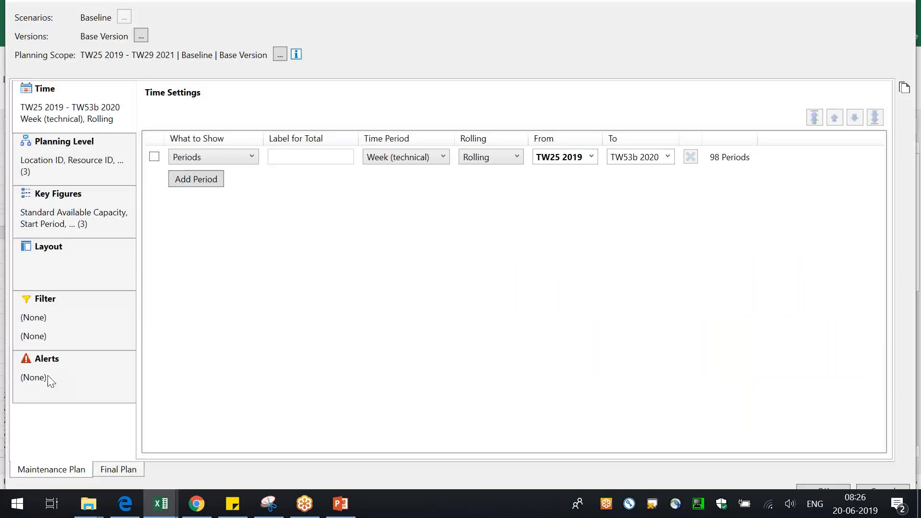
click(68, 376)
click(30, 96)
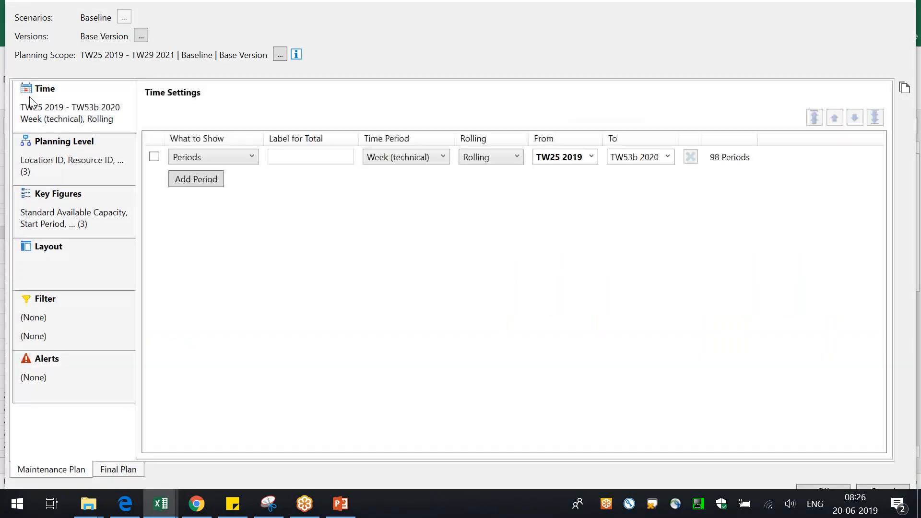
Reduce the view's planning level attributes to Product ID and Customer ID, removing Location ID, Resource ID and Maintenance Job ID.
click(82, 168)
click(192, 161)
click(190, 172)
click(186, 185)
click(227, 117)
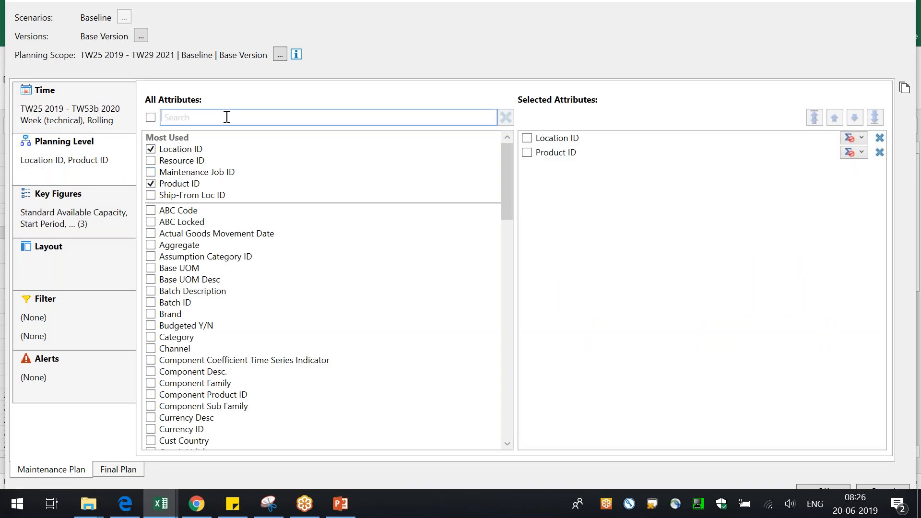
click(192, 149)
text(custome)
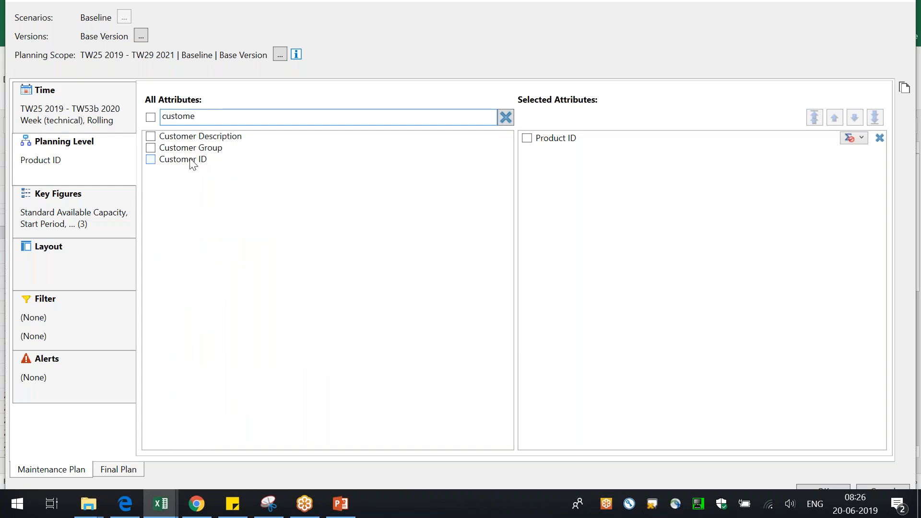
click(190, 161)
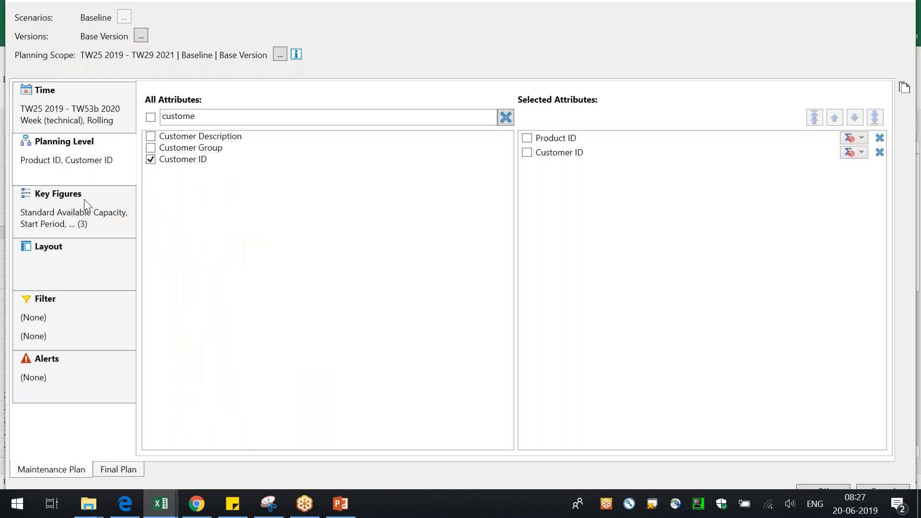
Replace the view's three capacity and start period key figures with Consensus Demand.
click(86, 204)
click(227, 150)
click(225, 161)
click(186, 171)
click(214, 117)
text(co)
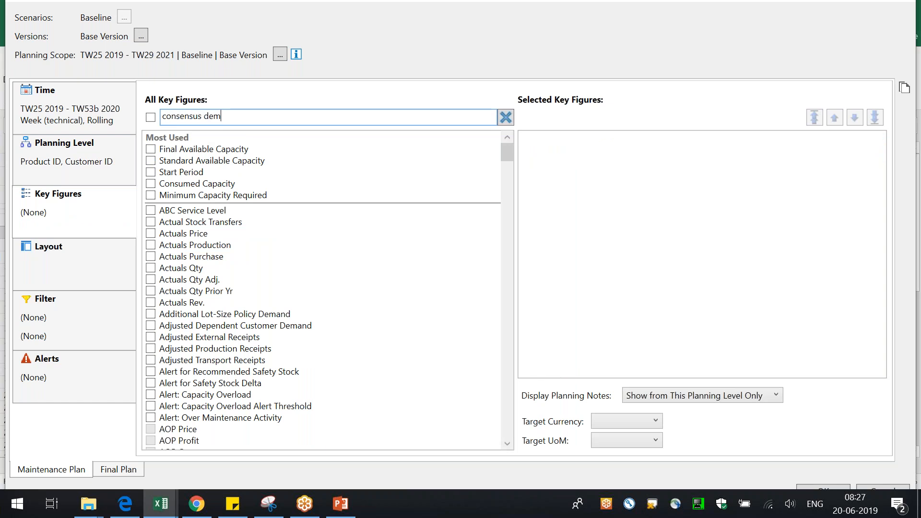
text(nsensus dem)
click(211, 137)
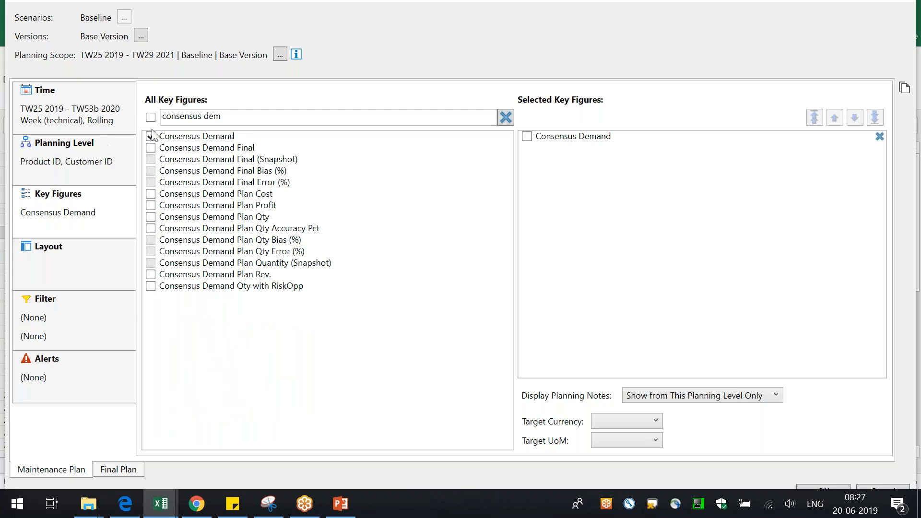
Check the view's filter settings, leave them at (None), and apply the edited planning view.
click(73, 320)
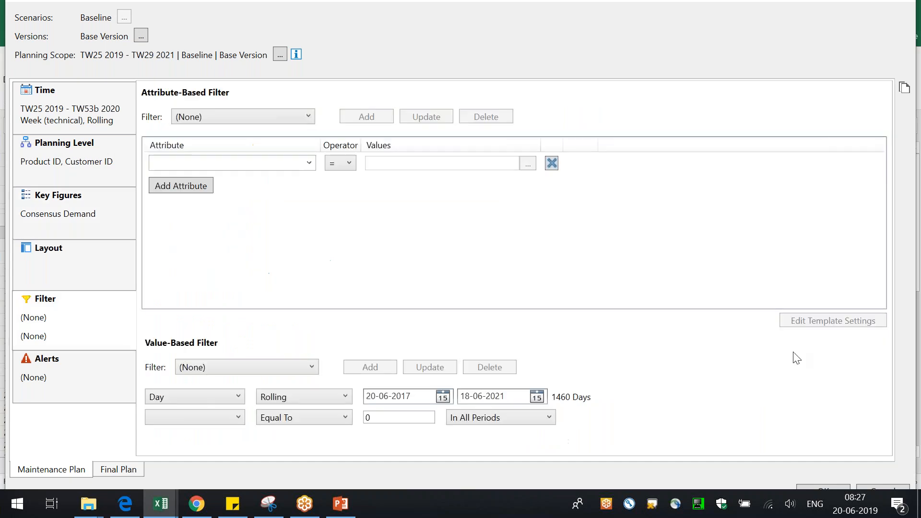
click(520, 280)
click(517, 283)
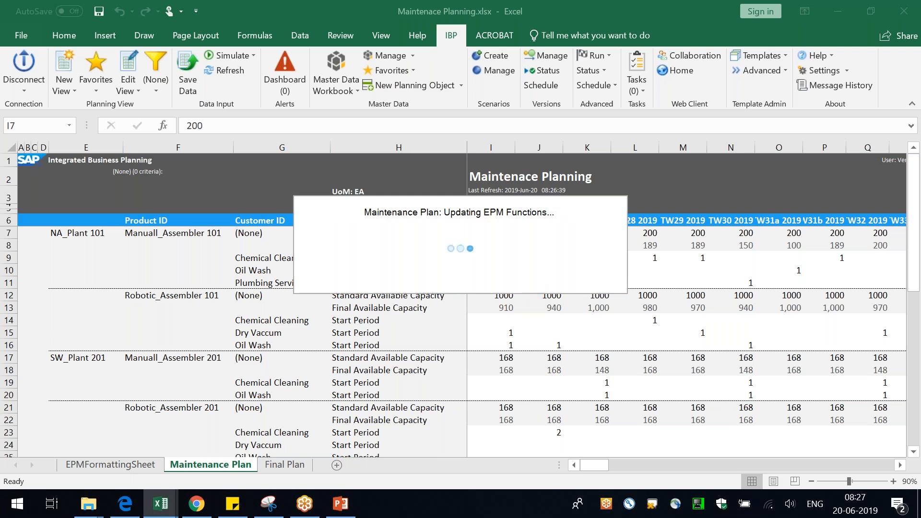
click(132, 369)
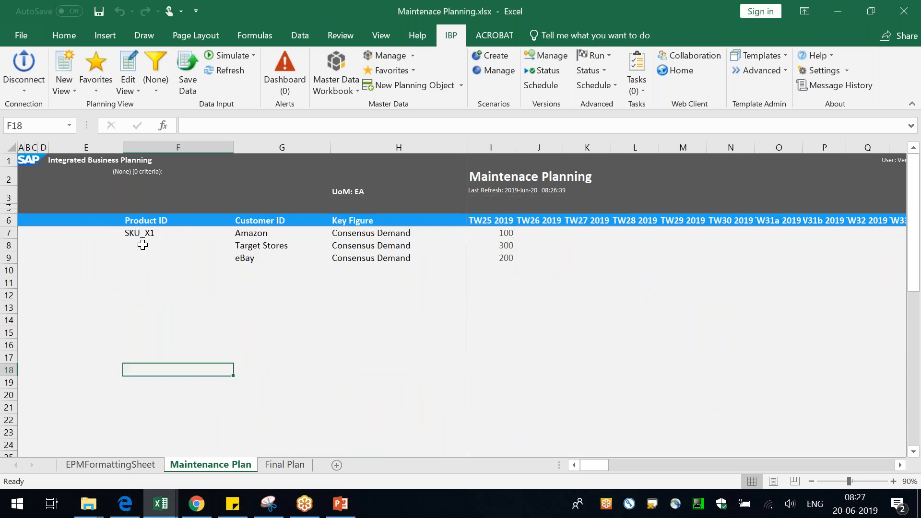
Review the TW25 2019 Consensus Demand of SKU_X1 for each customer and narrow the Product ID column.
click(139, 232)
click(282, 233)
click(491, 233)
click(263, 247)
click(509, 245)
click(266, 258)
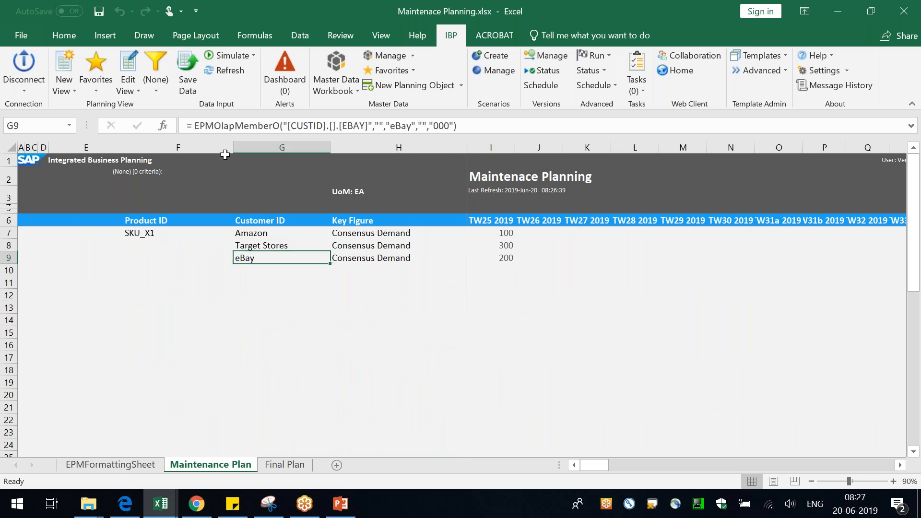
drag(234, 148, 190, 148)
click(235, 318)
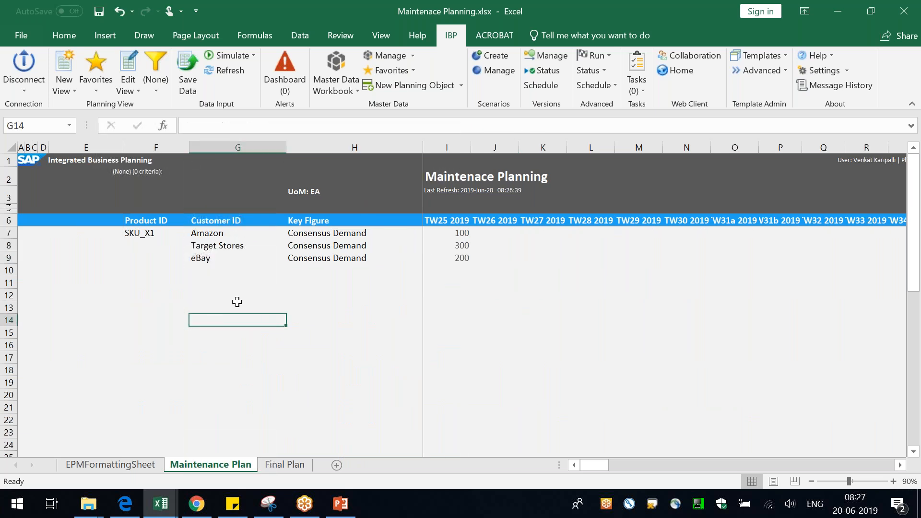
Try to apply the planning view with Location ID added to its planning level and Consensus Demand Plan Qty replacing Consensus Demand.
click(133, 57)
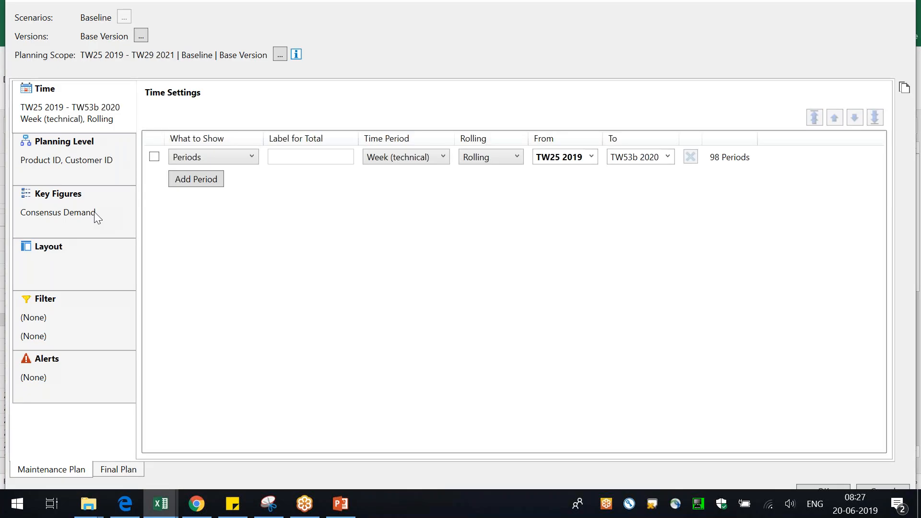
click(93, 164)
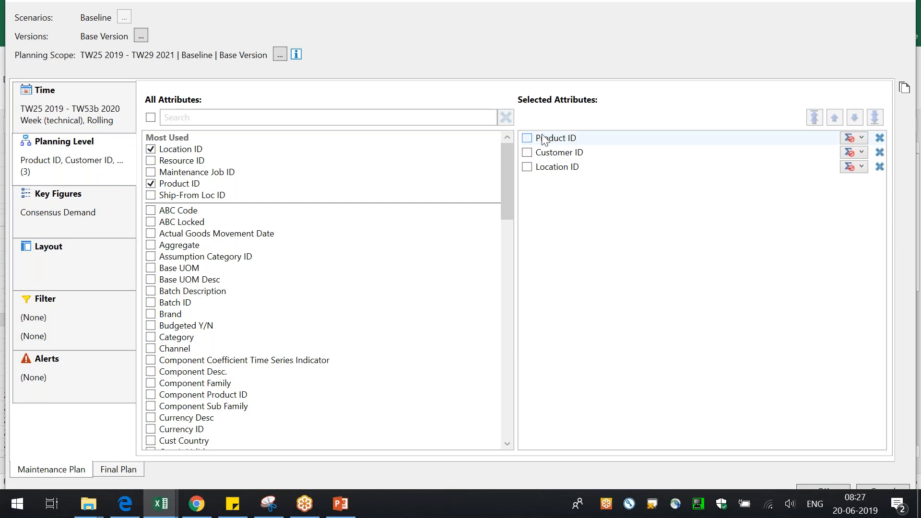
click(49, 224)
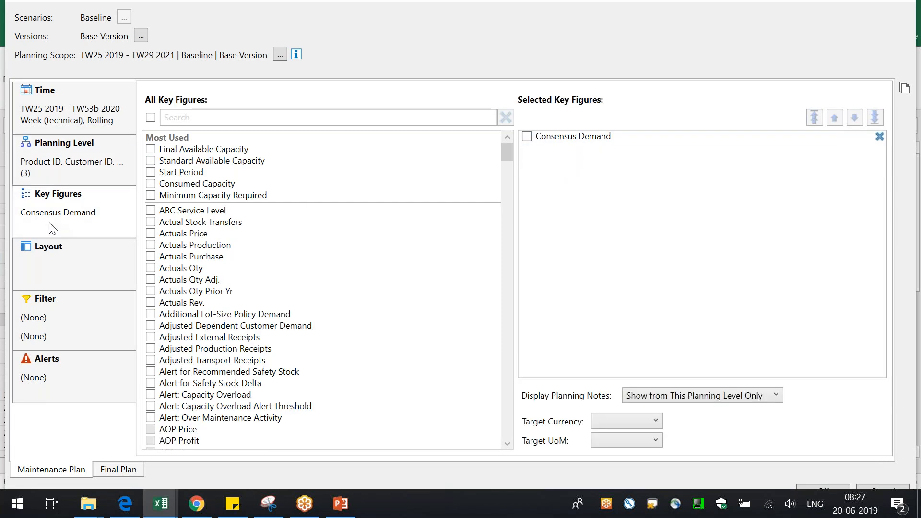
click(879, 136)
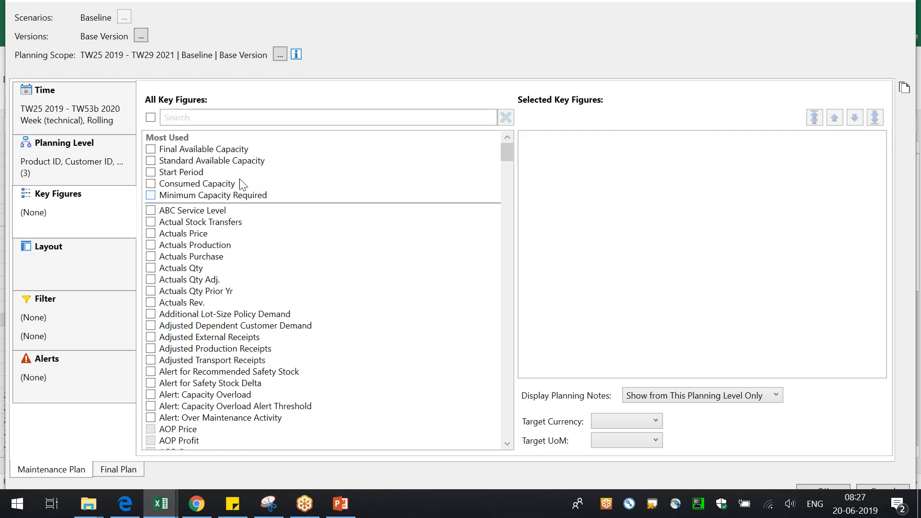
click(217, 118)
text(consensus dem)
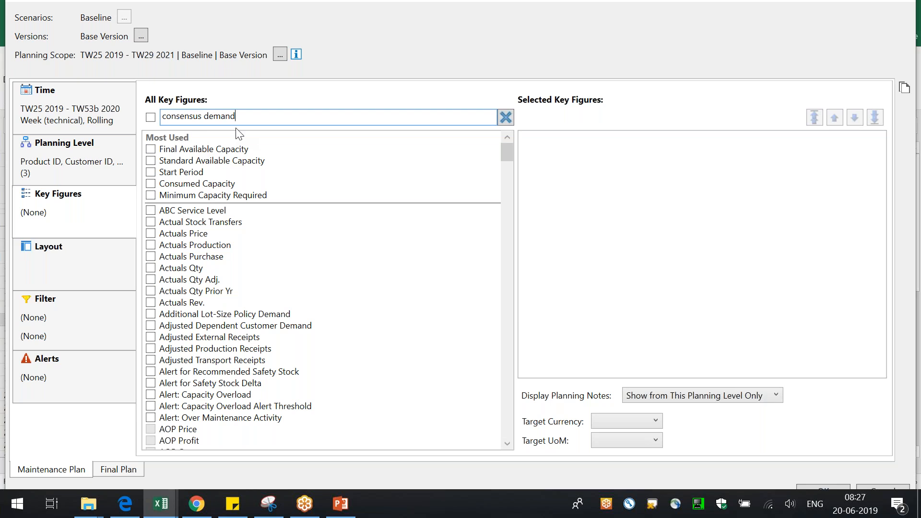
text(and)
click(249, 217)
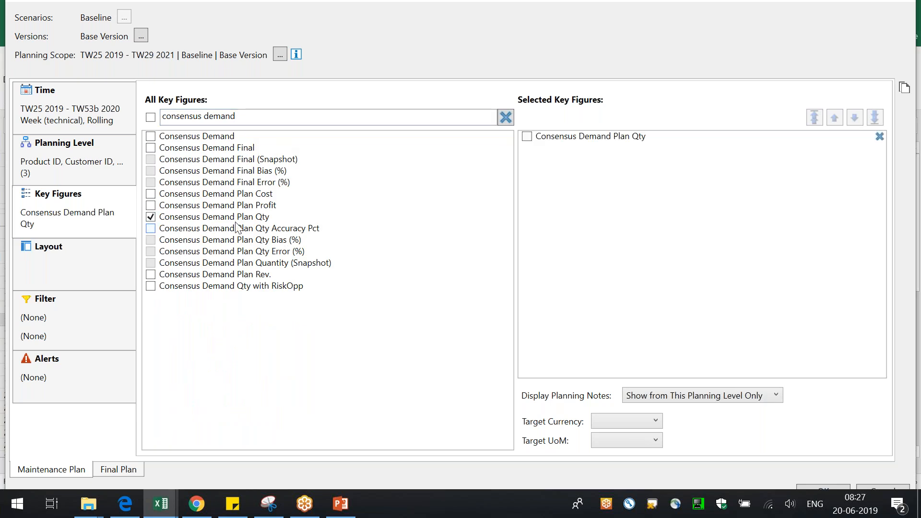
click(835, 489)
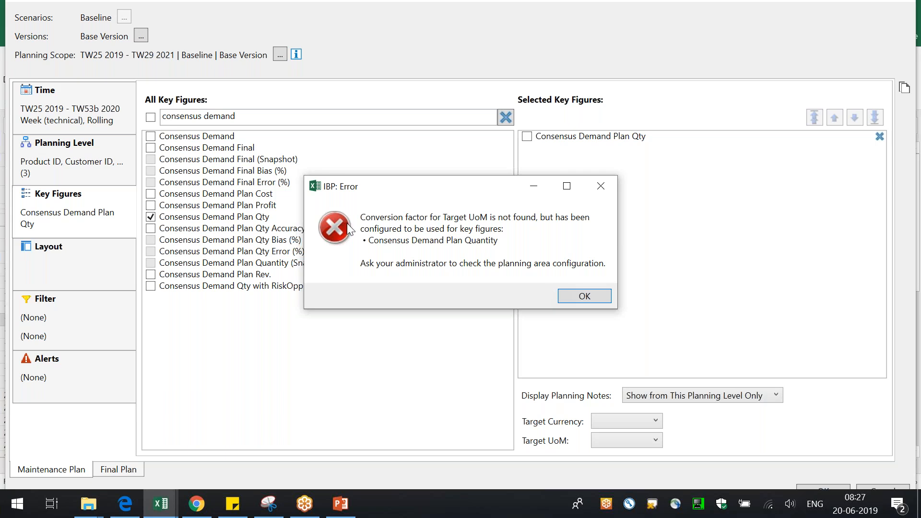
Read the error message for the Consensus Demand Plan Quantity key figure and dismiss it.
drag(360, 216, 535, 223)
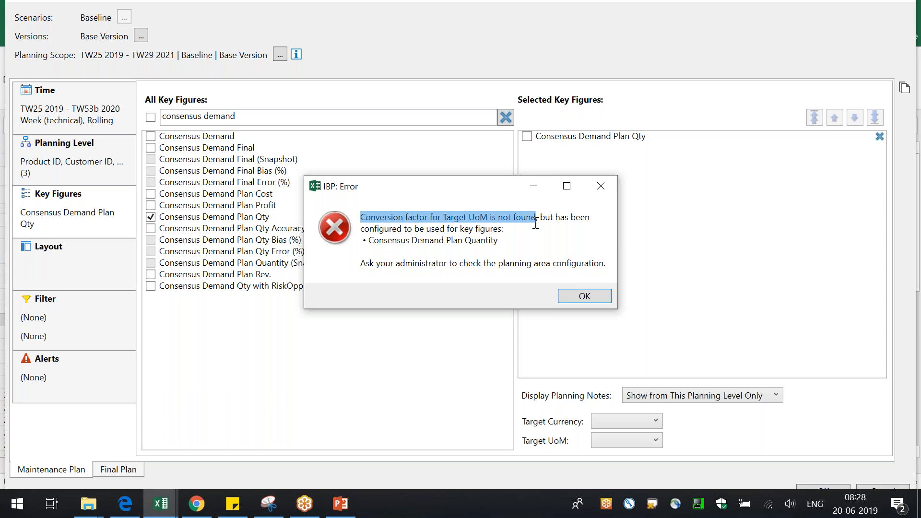
click(541, 218)
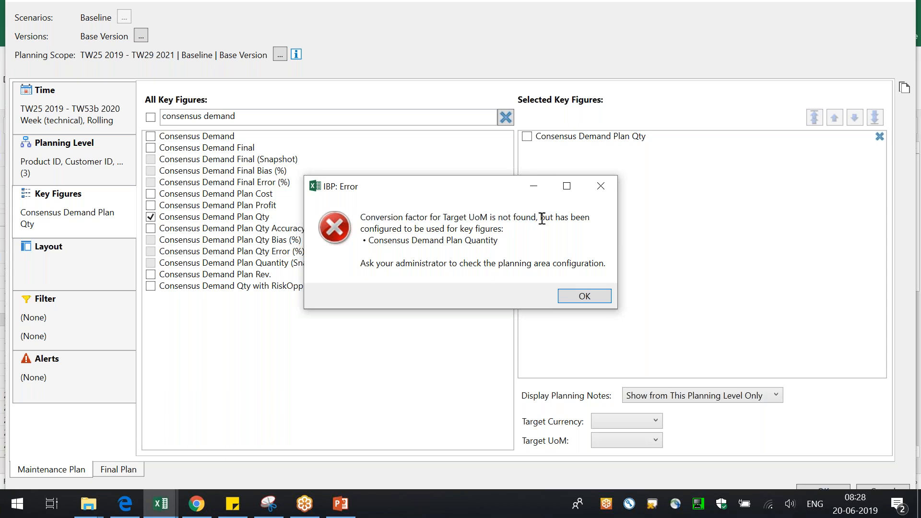
drag(542, 221, 543, 224)
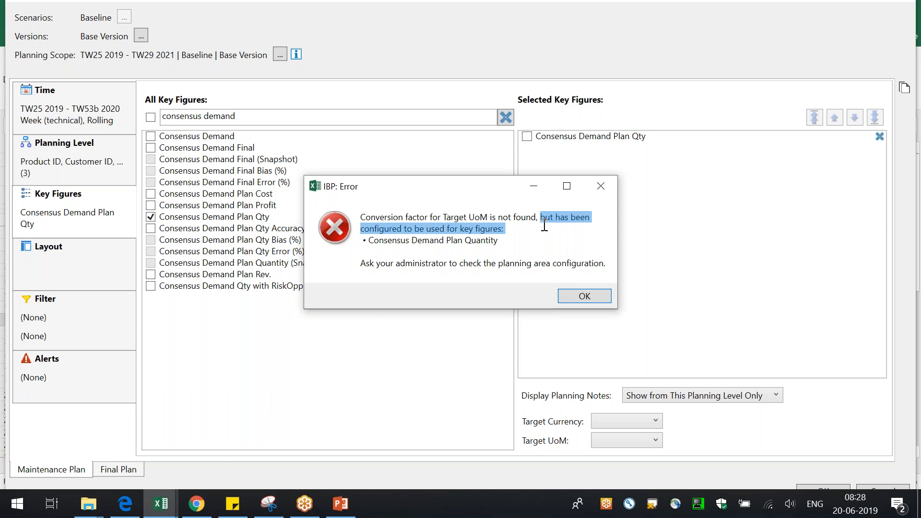
drag(374, 241, 500, 241)
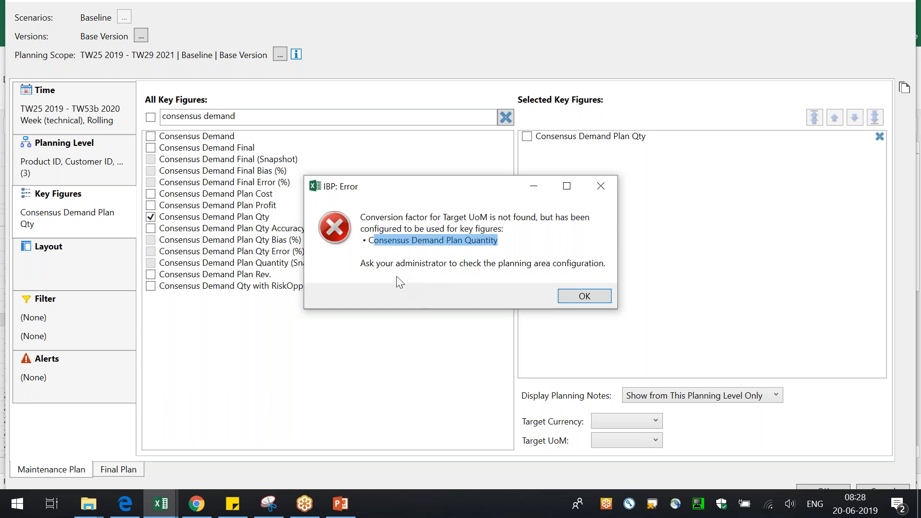
drag(385, 264, 599, 263)
click(569, 243)
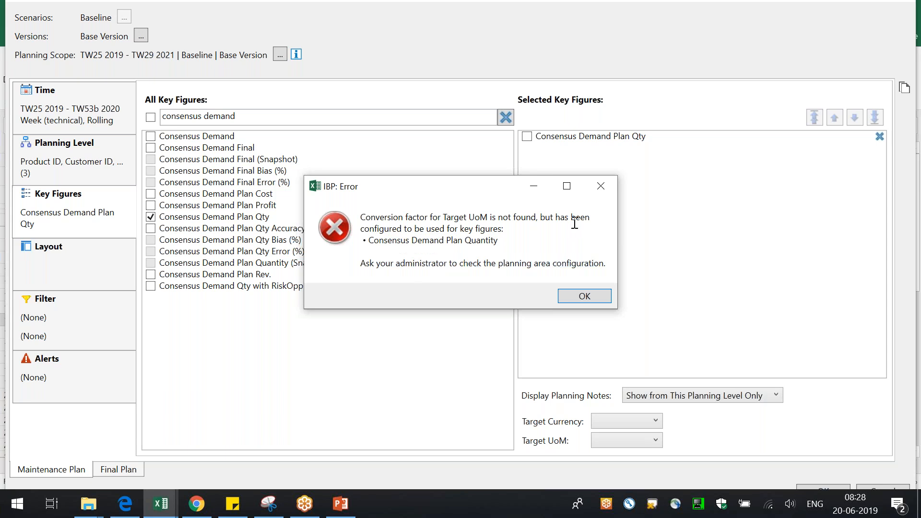
click(600, 186)
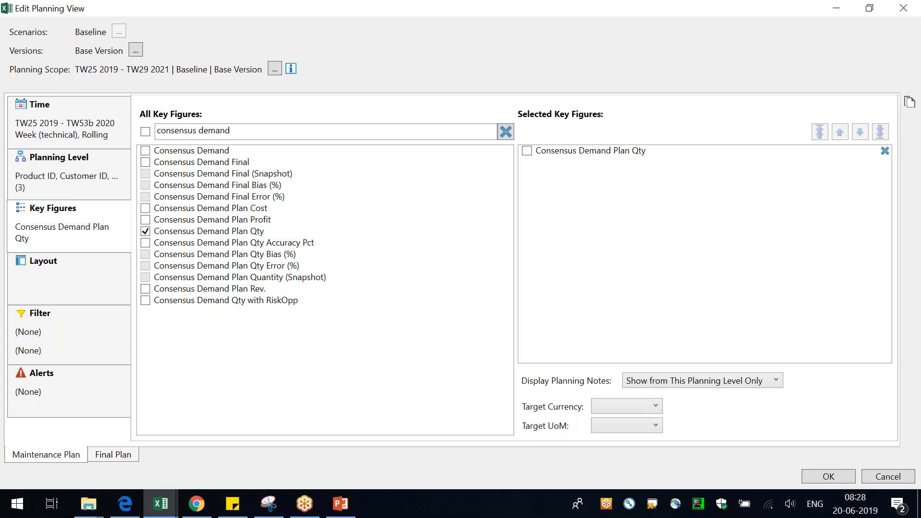
Switch to IBP Configuration in Chrome and examine the CONSENSUSDEMANDQTY key figure's calculation definitions and Convert Using setting.
click(197, 504)
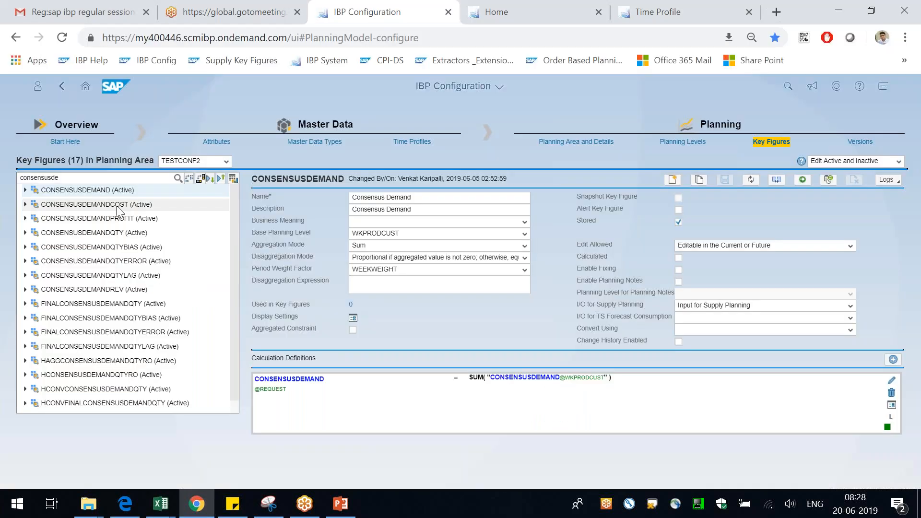
click(120, 233)
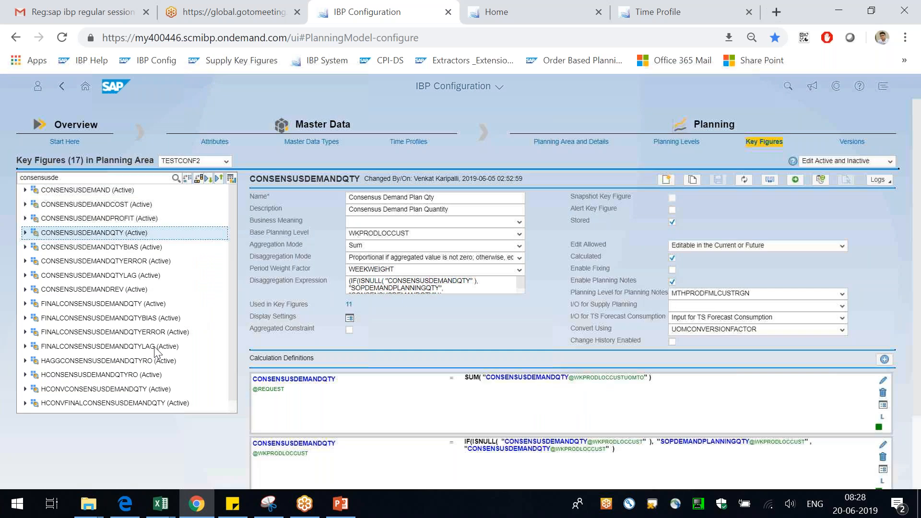
scroll(554, 419, down, 3)
drag(345, 289, 247, 295)
click(566, 301)
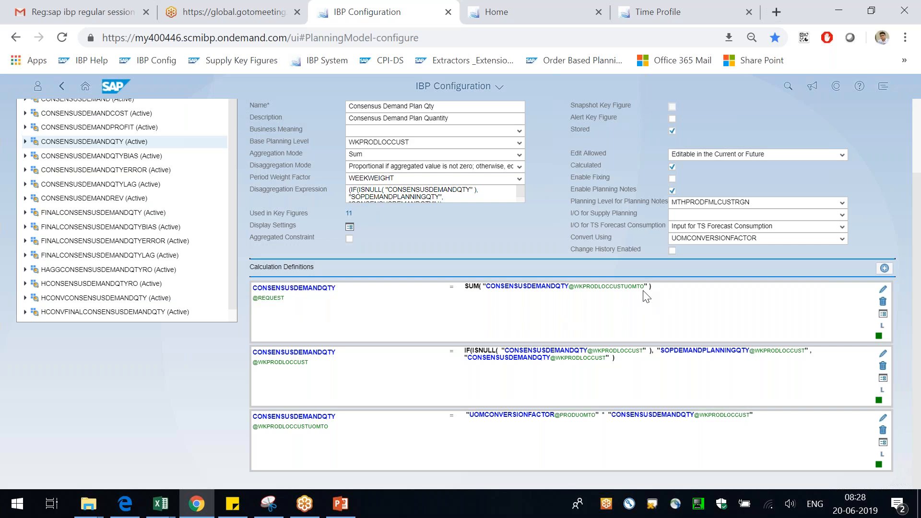
drag(624, 288, 640, 287)
click(204, 509)
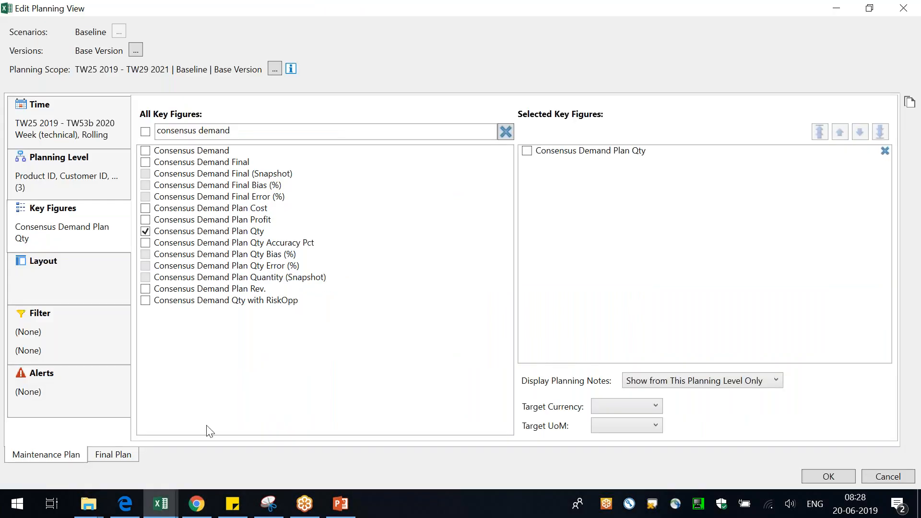
click(199, 502)
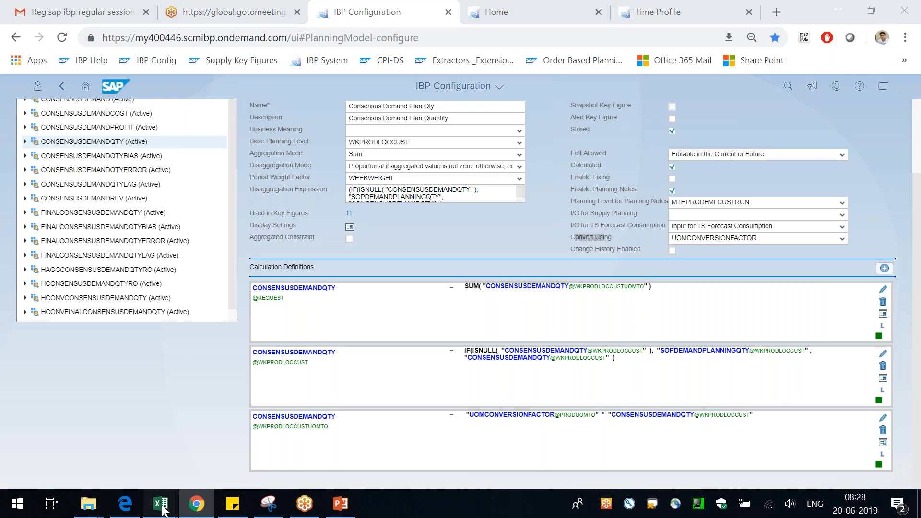
Return to the planning view editor in Excel, check the available Target UoM options, and cancel the view edits.
click(161, 503)
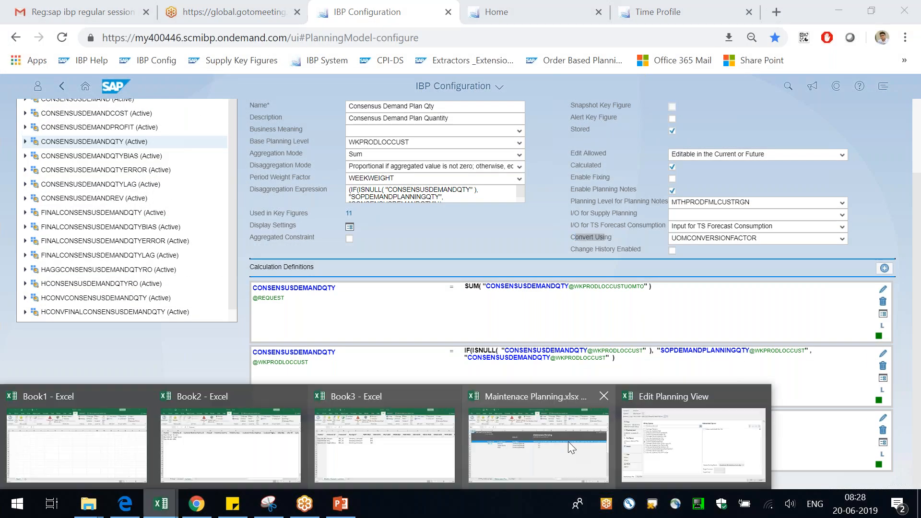
click(641, 440)
click(636, 428)
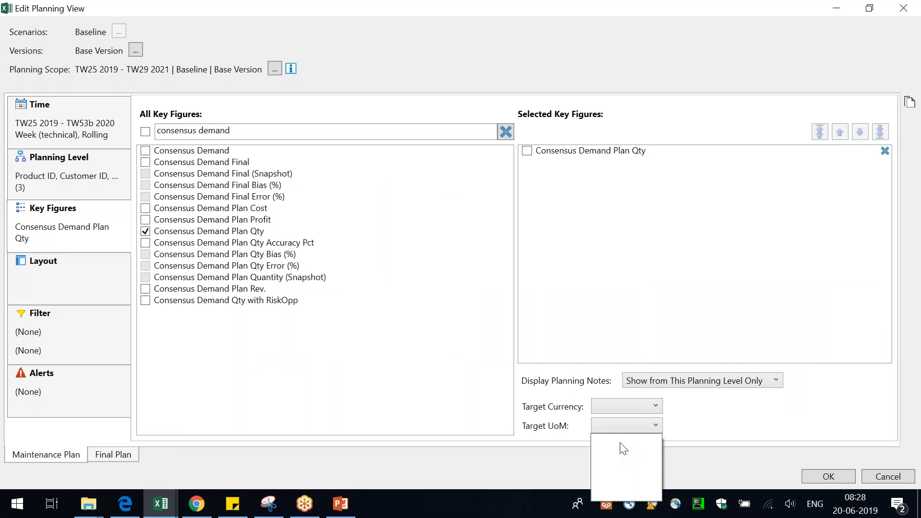
click(890, 475)
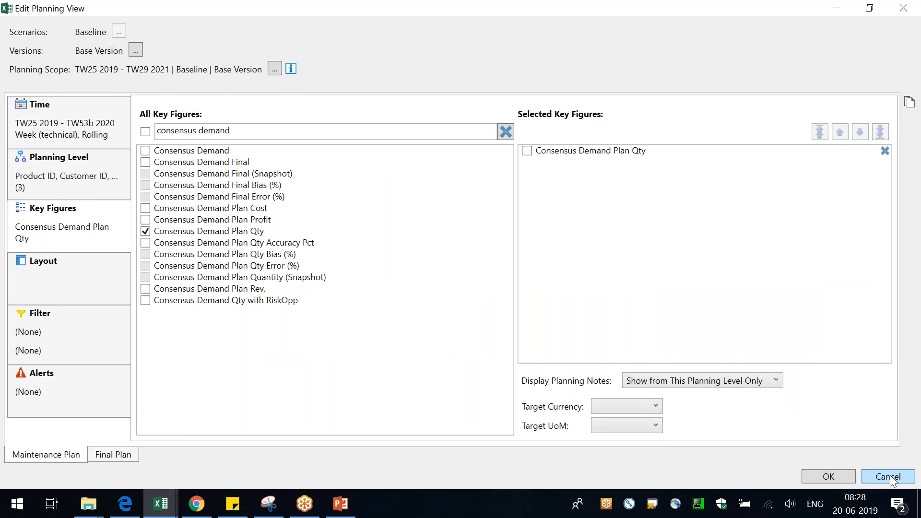
click(890, 475)
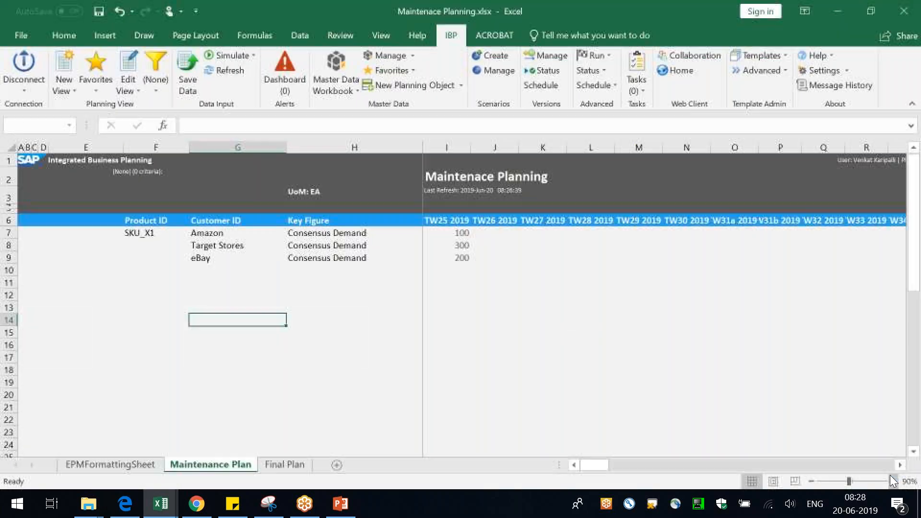
Start a master data workbook with an editable Target UoM sheet for the Base Version.
click(336, 72)
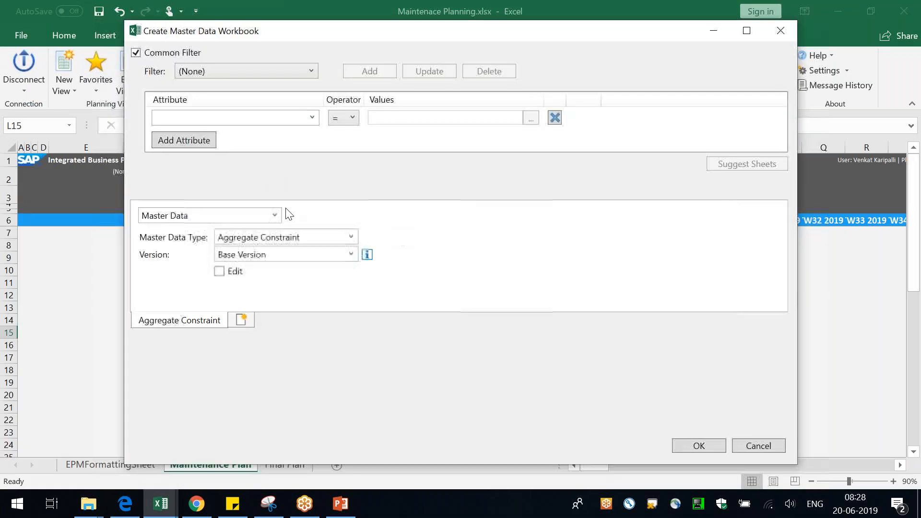
click(351, 237)
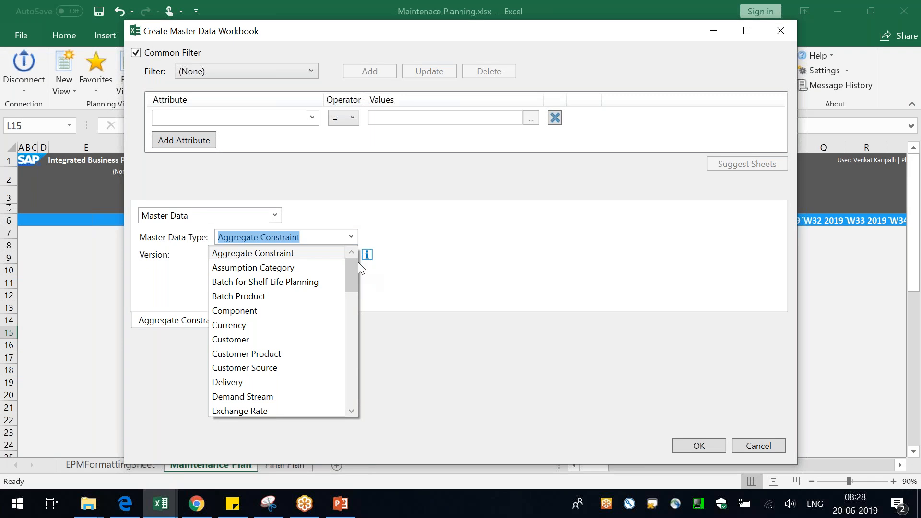
key(t)
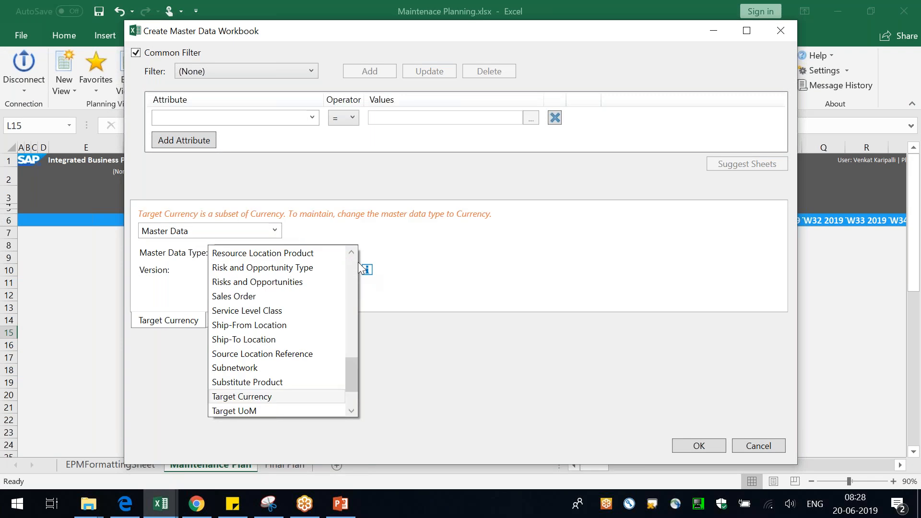
click(262, 409)
click(235, 272)
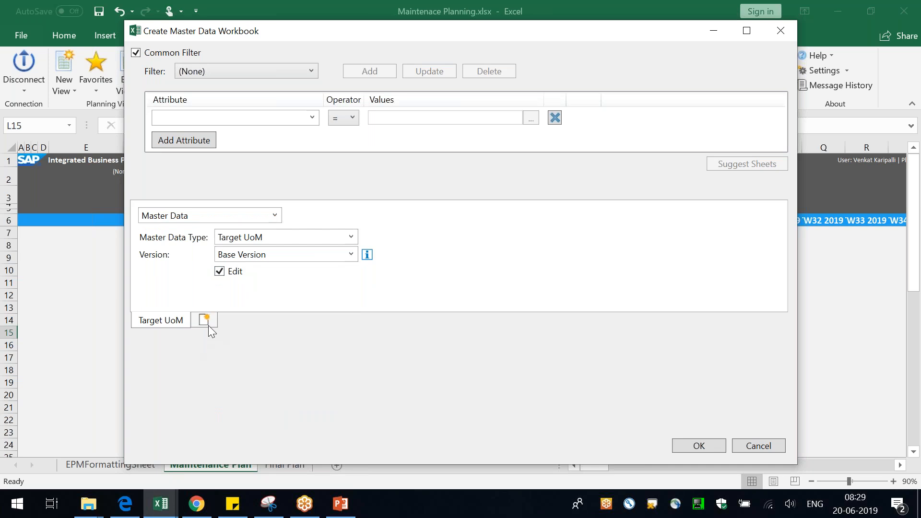
Add an editable UoM Conversion Factor sheet for the Base Version and create the master data workbook.
click(208, 324)
click(351, 239)
text(UoM Conversion Factor)
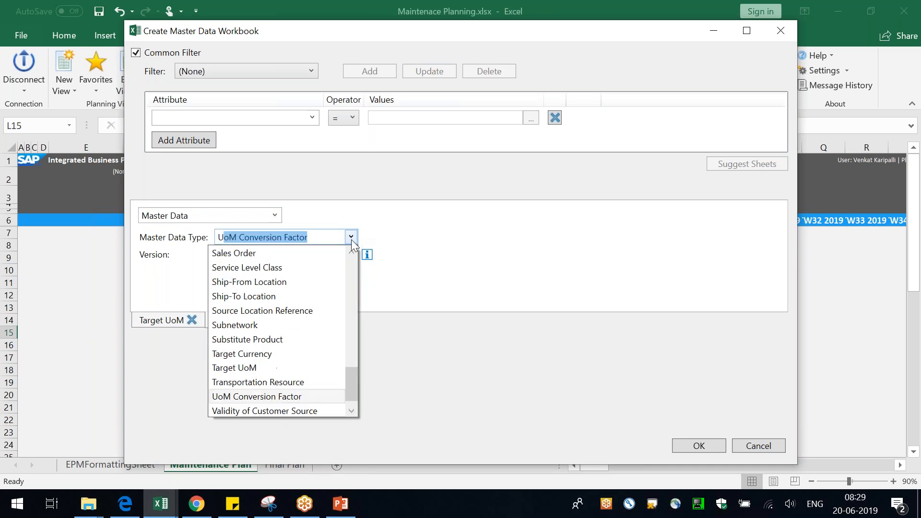
key(Return)
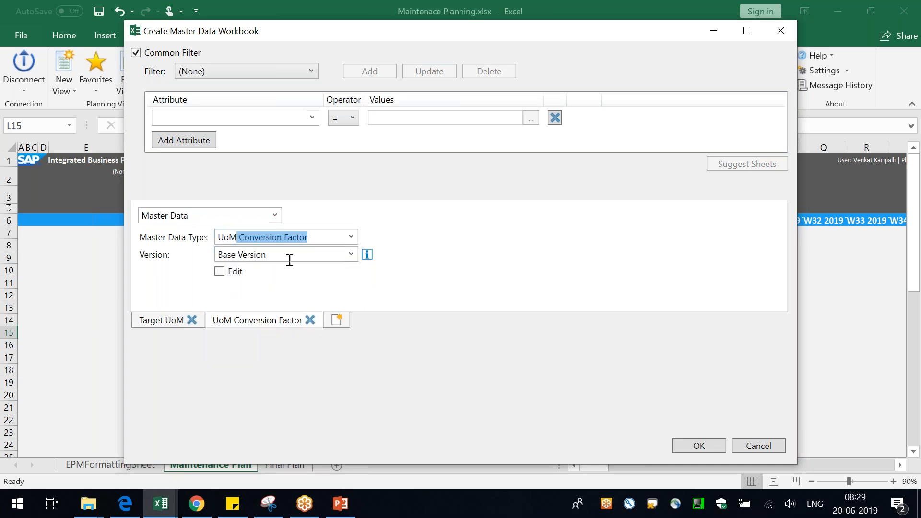
click(238, 271)
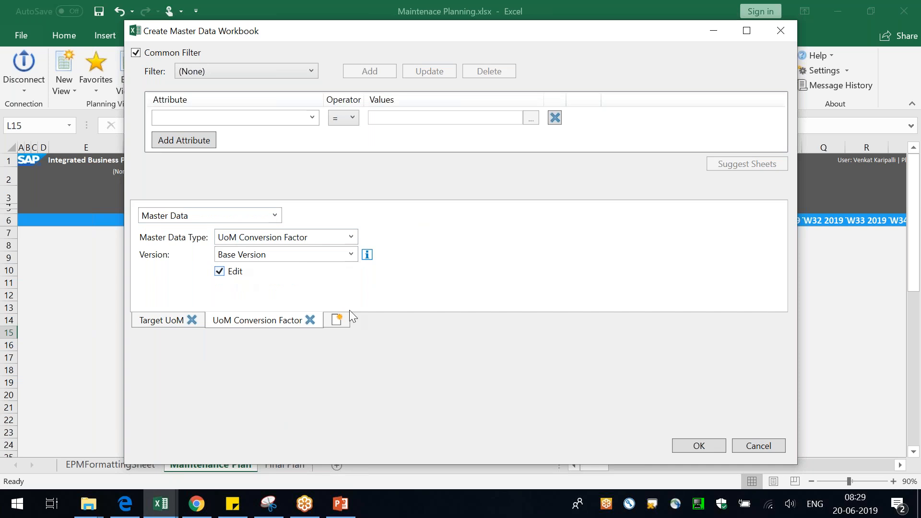
click(163, 319)
click(697, 446)
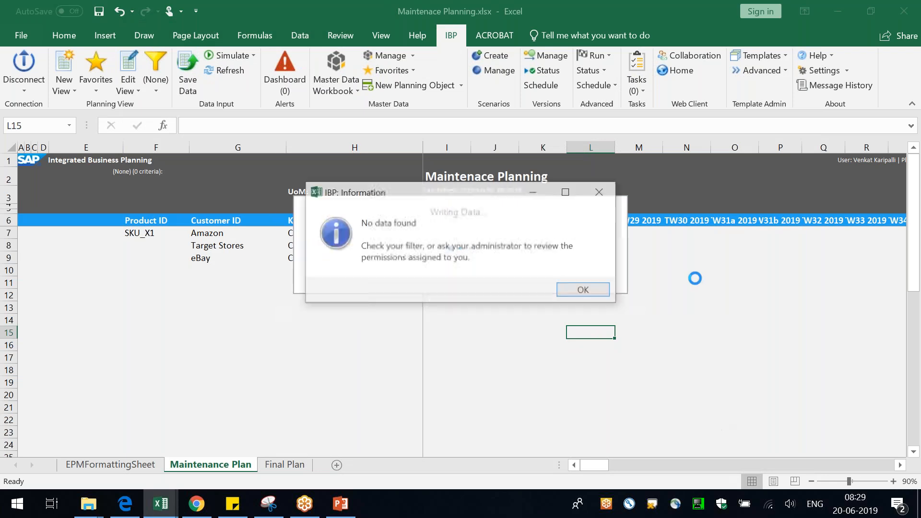
click(584, 290)
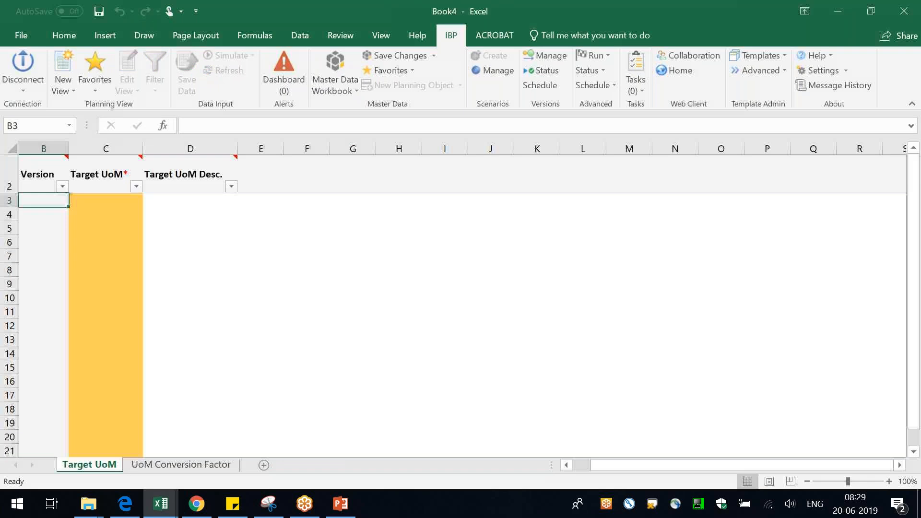
Enter CS and PL as the first two Target UoM codes.
text(CS)
key(Return)
text(PL)
key(Return)
key(Up)
key(Up)
key(Right)
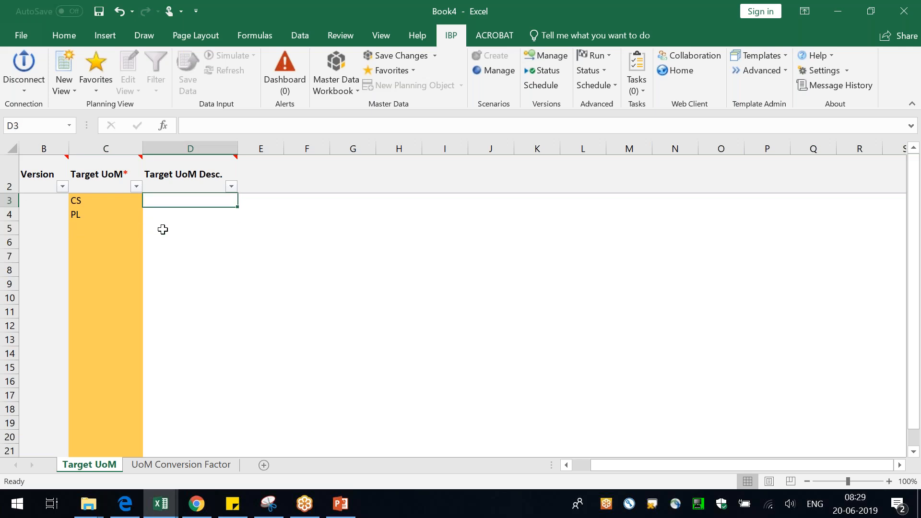
Fill in the Target UoM descriptions with Cases for CS and Pallets for PL.
text(cCases)
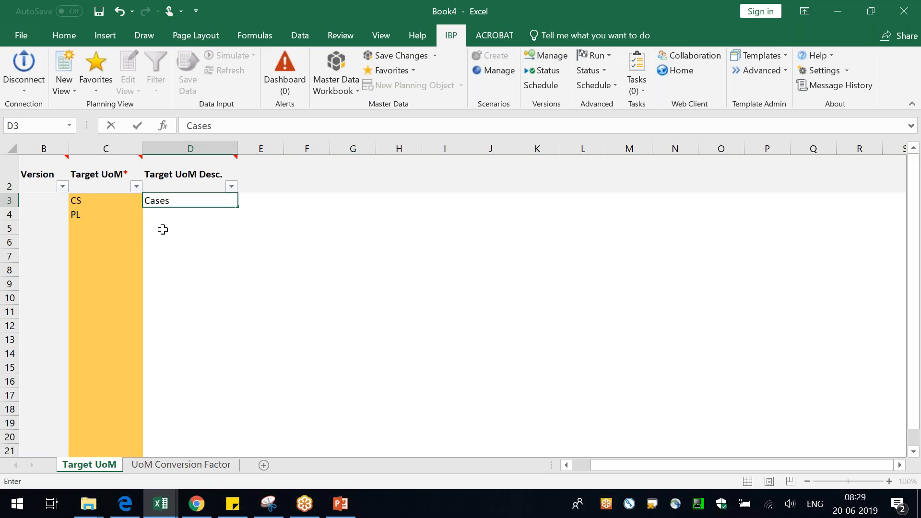
key(Return)
text(Pa)
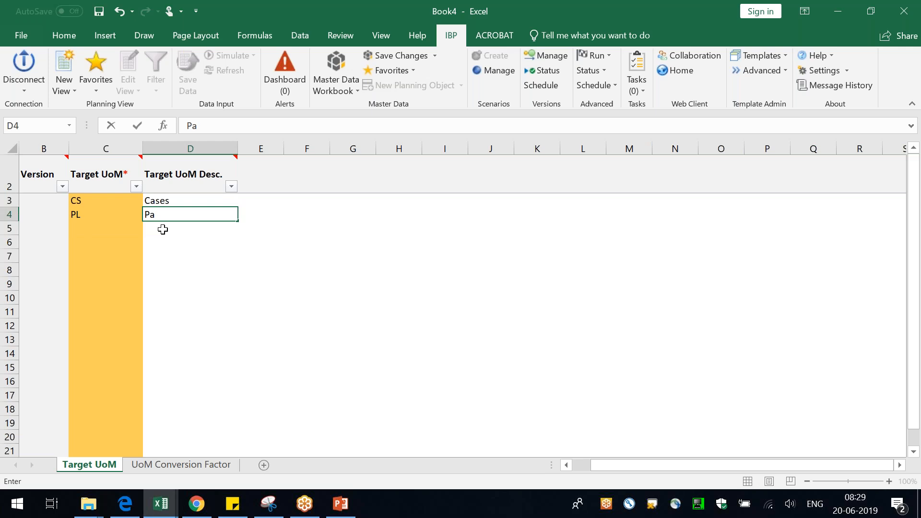
text(llets)
key(Return)
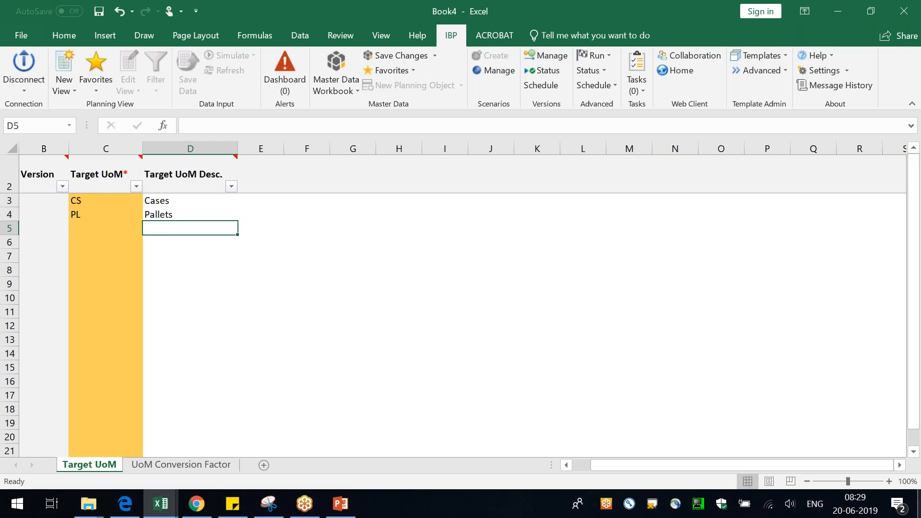
Save the Target UoM master data changes without downloading the change report.
click(400, 57)
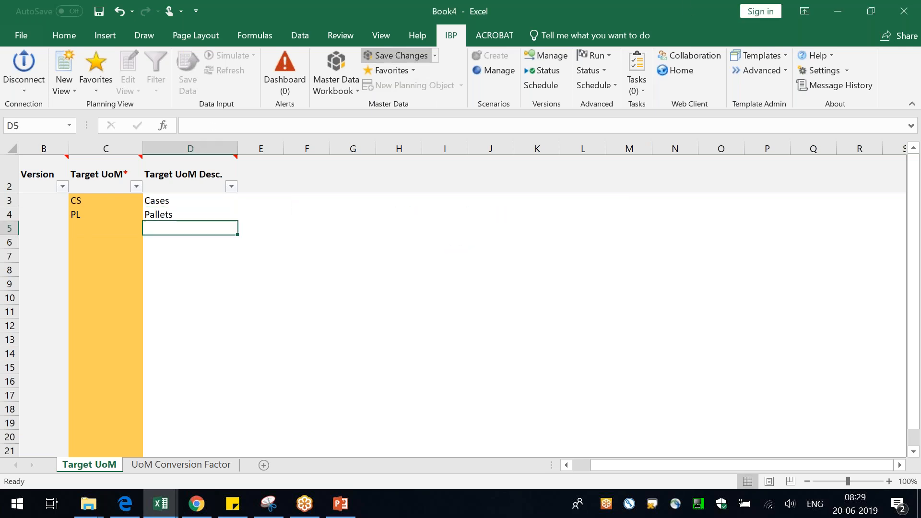
click(539, 331)
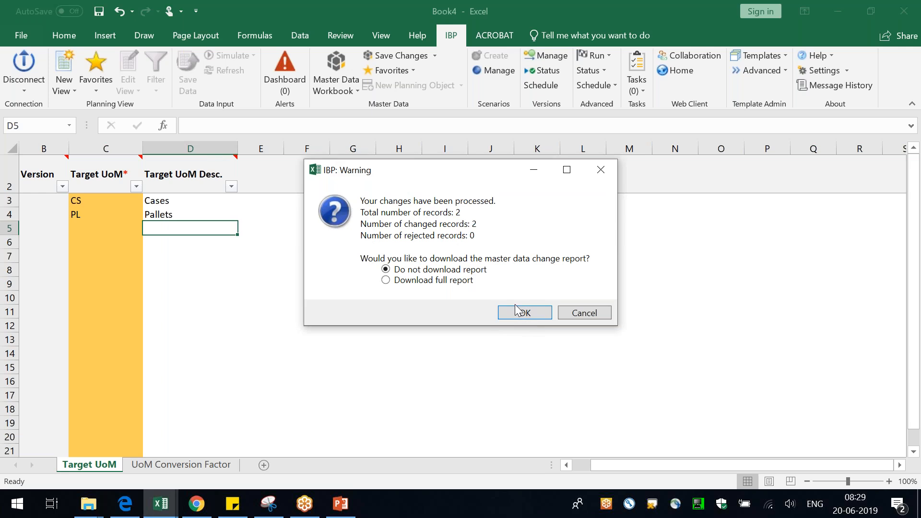
click(520, 312)
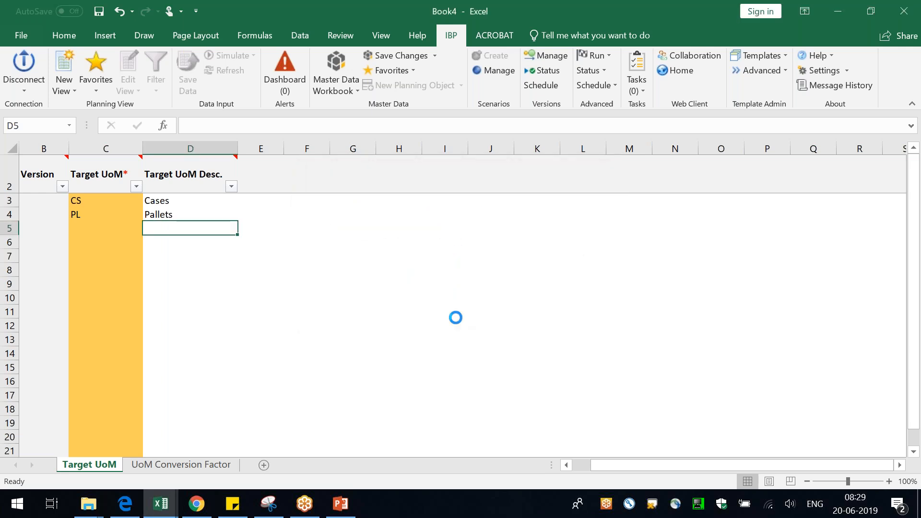
Open the UoM Conversion Factor sheet and review its Product ID, Target UoM and UOM Conversion Factor columns.
click(182, 464)
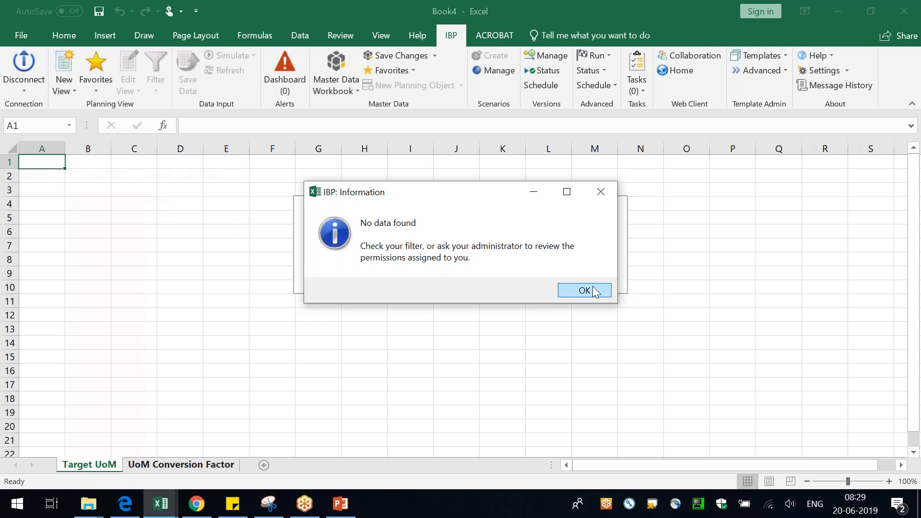
click(585, 288)
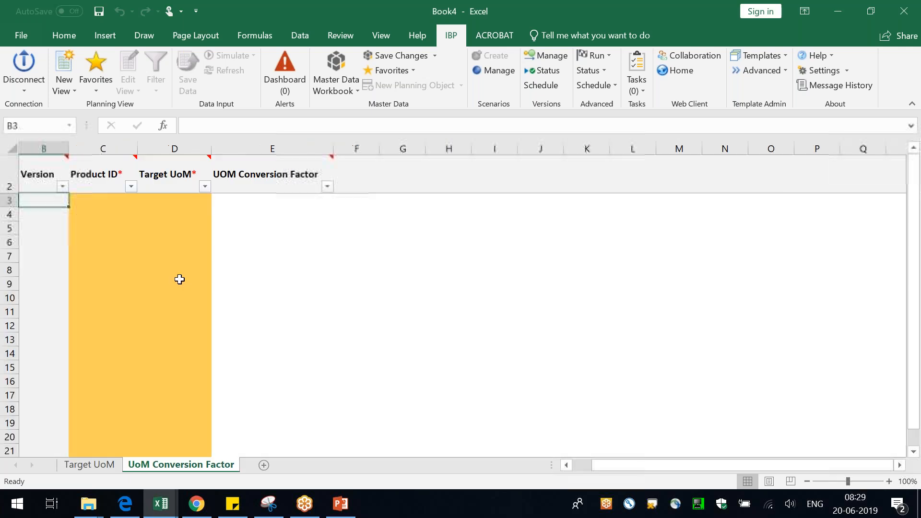
click(178, 281)
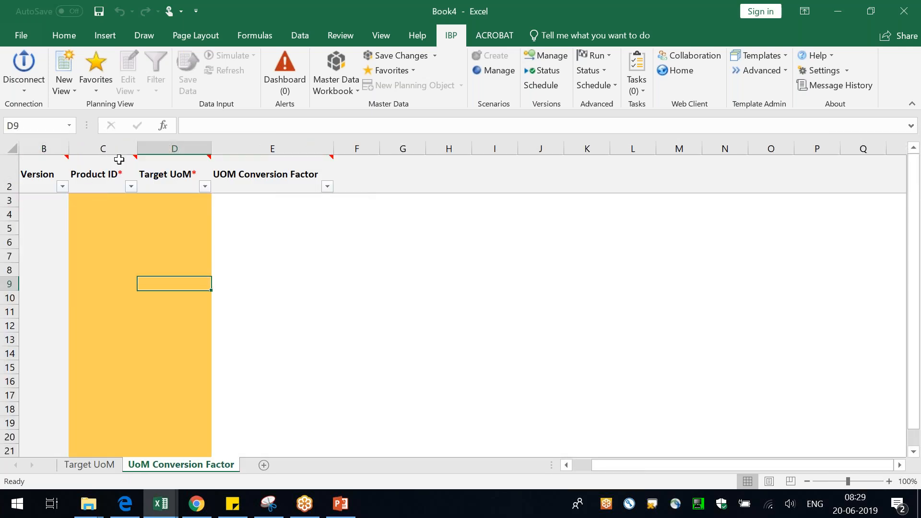
drag(109, 147, 353, 149)
click(178, 325)
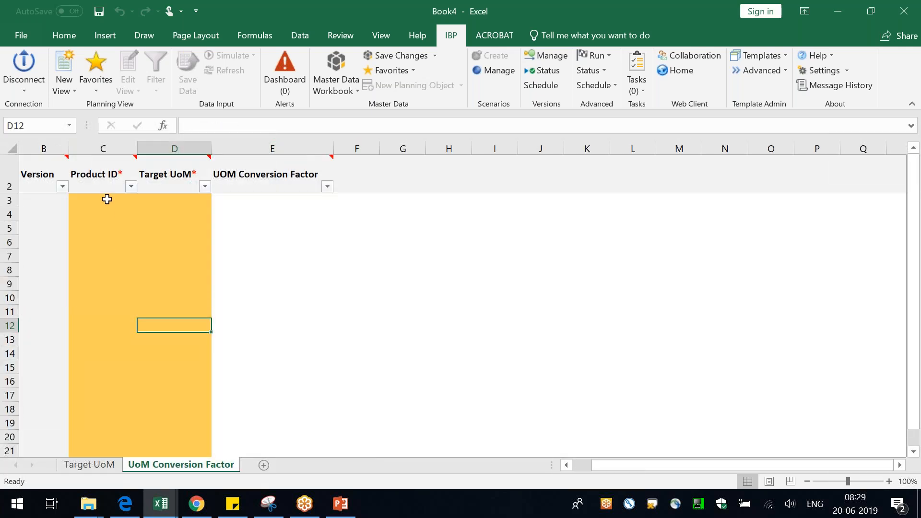
drag(107, 202, 132, 233)
drag(174, 201, 172, 273)
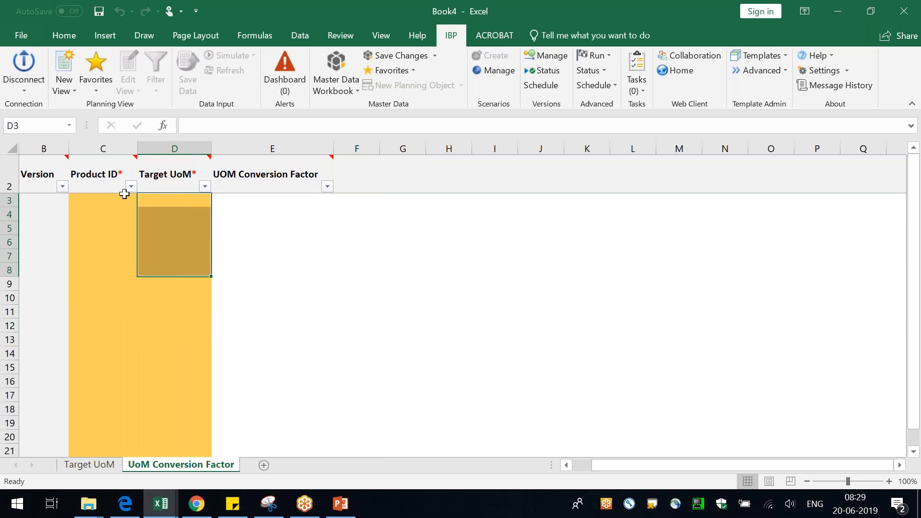
mouse_move(118, 180)
drag(95, 198, 95, 191)
click(169, 199)
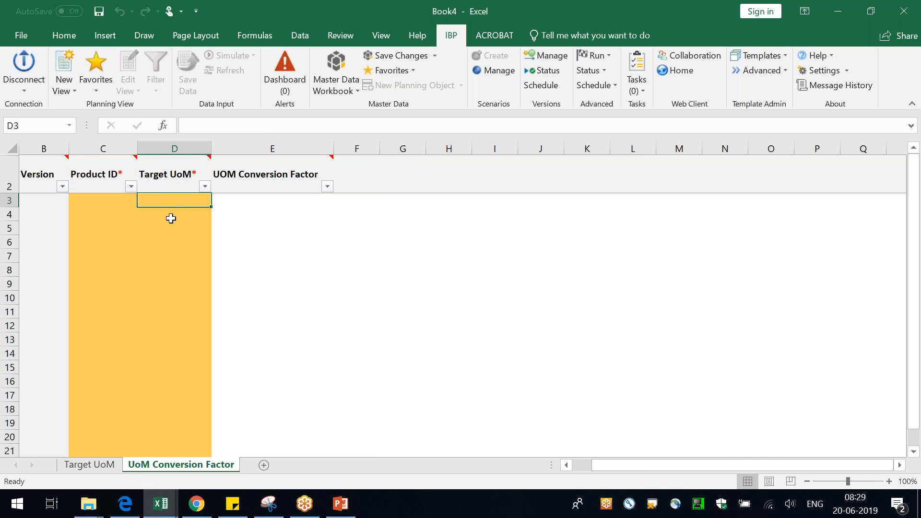
click(233, 197)
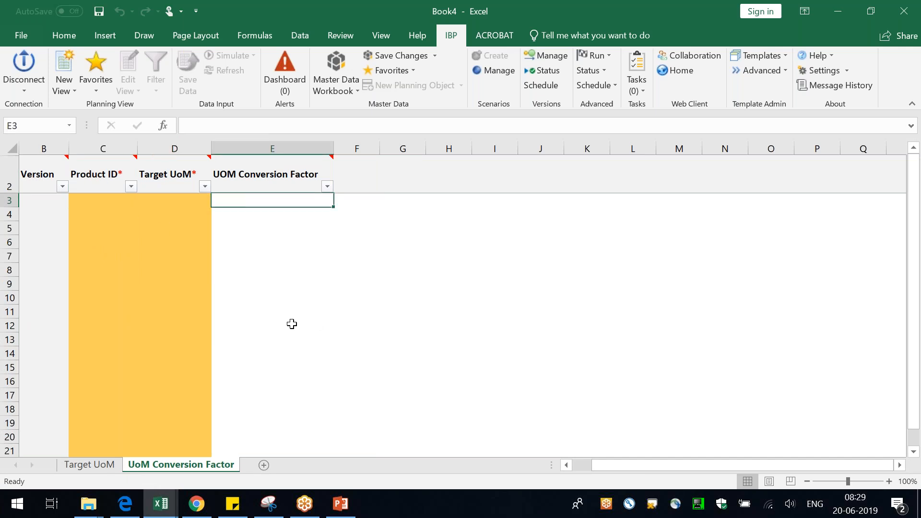
Copy product SKU_X1 from the Maintenance Plan sheet into Product ID cell C3 of the UoM Conversion Factor sheet.
key(alt+Tab)
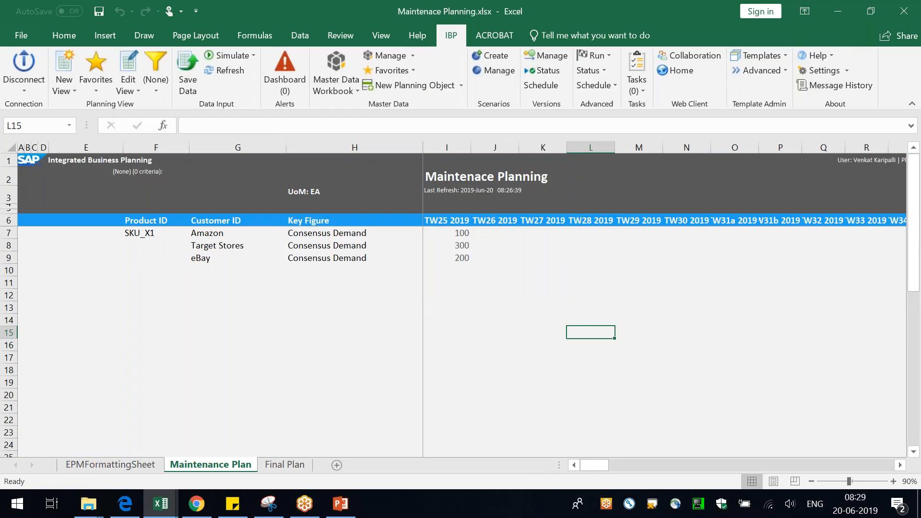
click(148, 232)
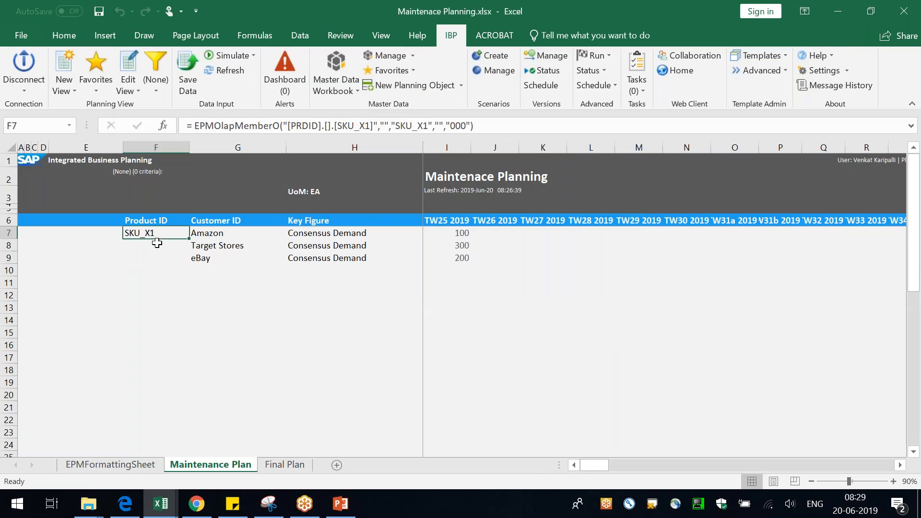
key(ctrl+c)
key(alt+Tab)
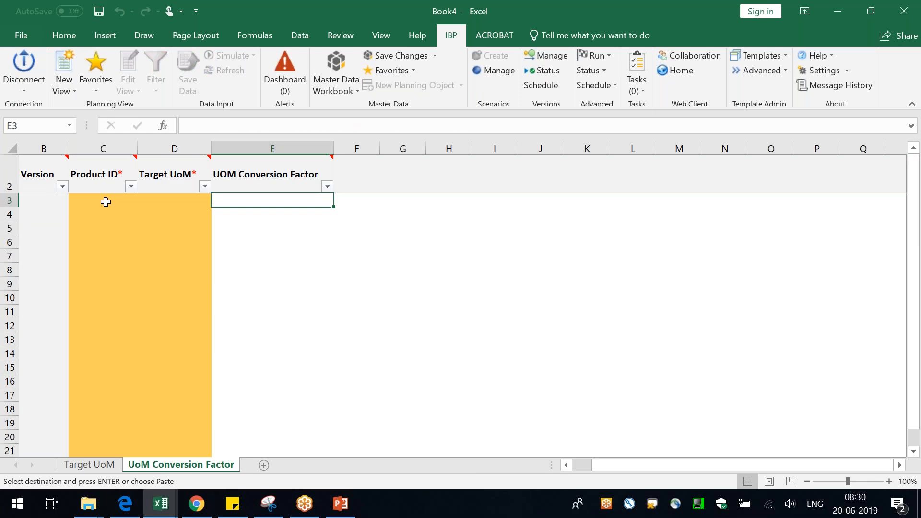
click(105, 202)
key(ctrl+v)
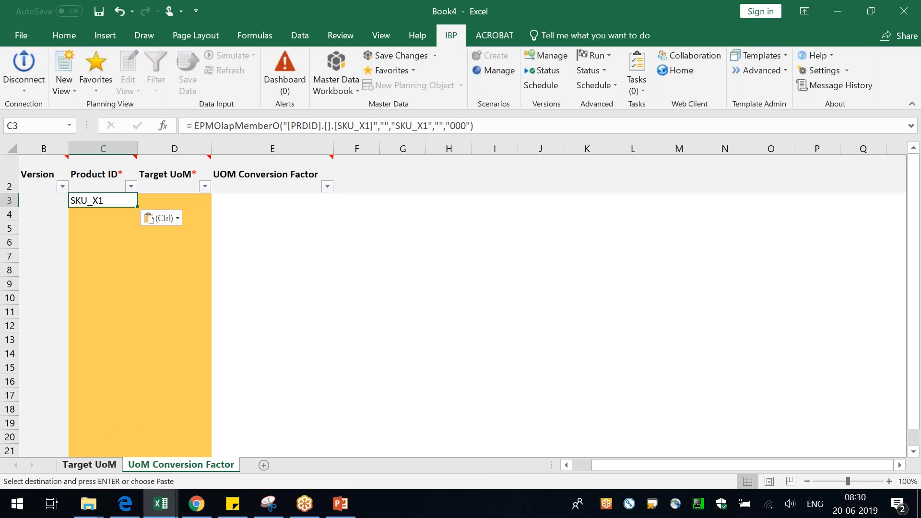
Copy the CS and PL codes from the Target UoM sheet into D3:D4 and repeat SKU_X1 in C4.
click(100, 463)
drag(98, 203, 99, 215)
key(ctrl+c)
click(187, 464)
click(161, 200)
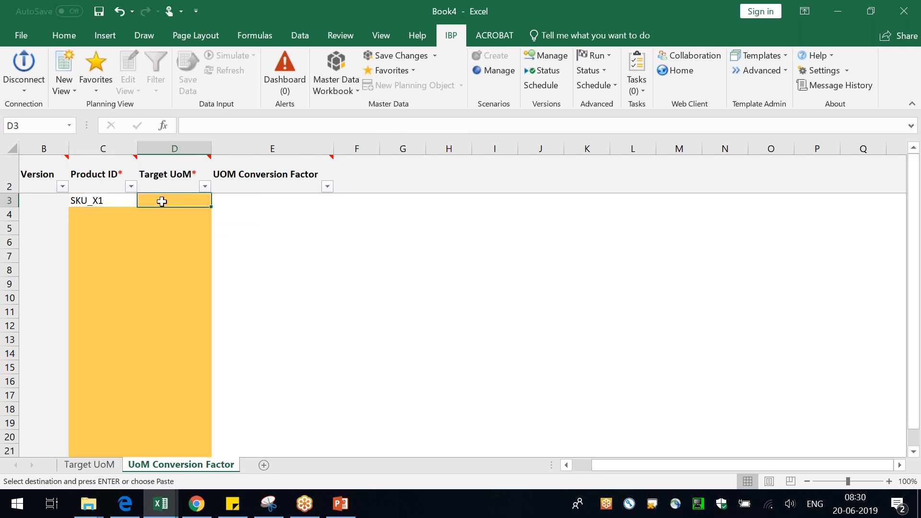
key(ctrl+v)
click(105, 217)
key(ctrl+d)
Enter UOM conversion factors of 10 for CS and 20 for PL.
click(287, 202)
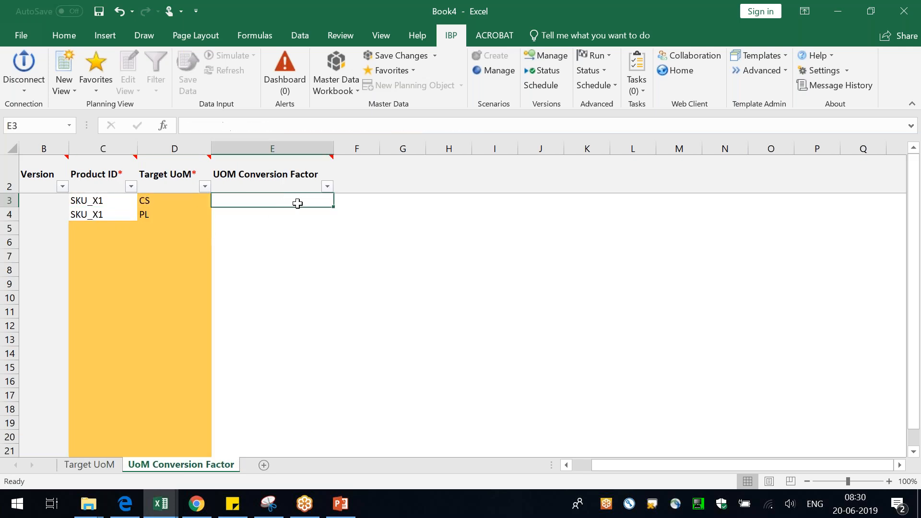
text(10)
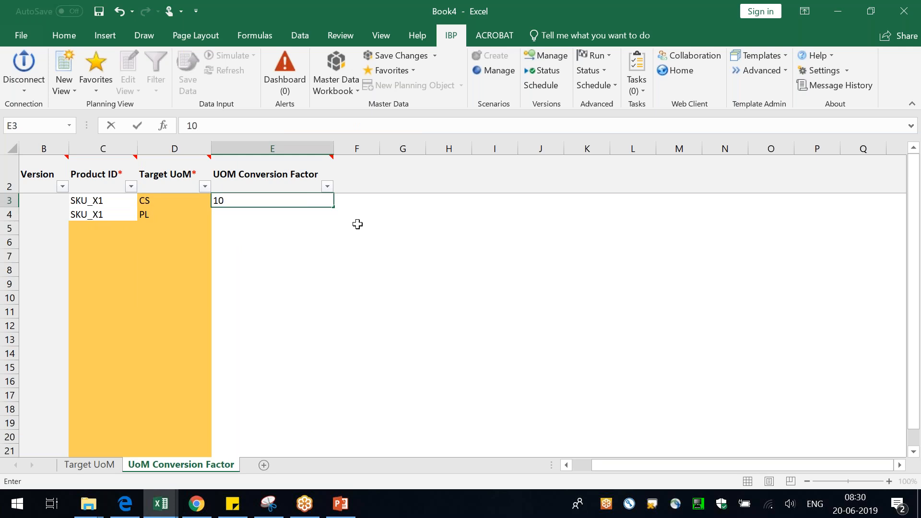
key(Return)
text(20)
key(Return)
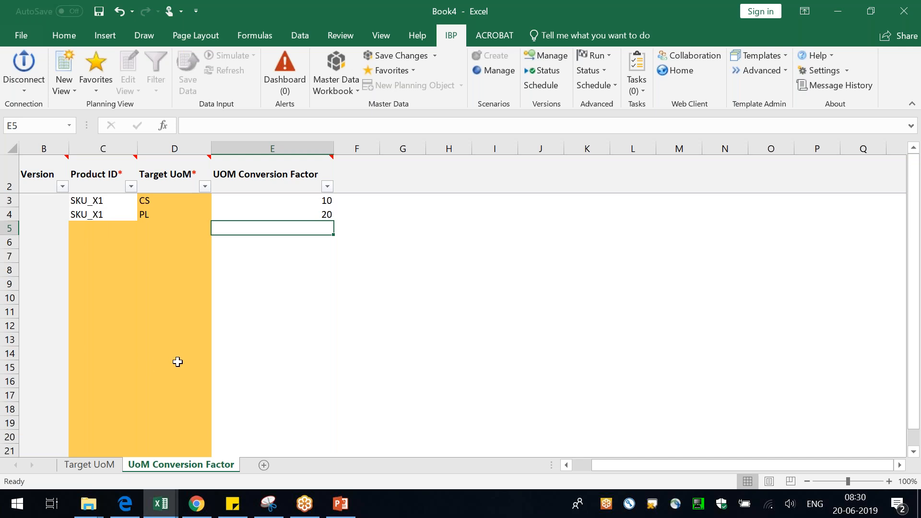
click(874, 16)
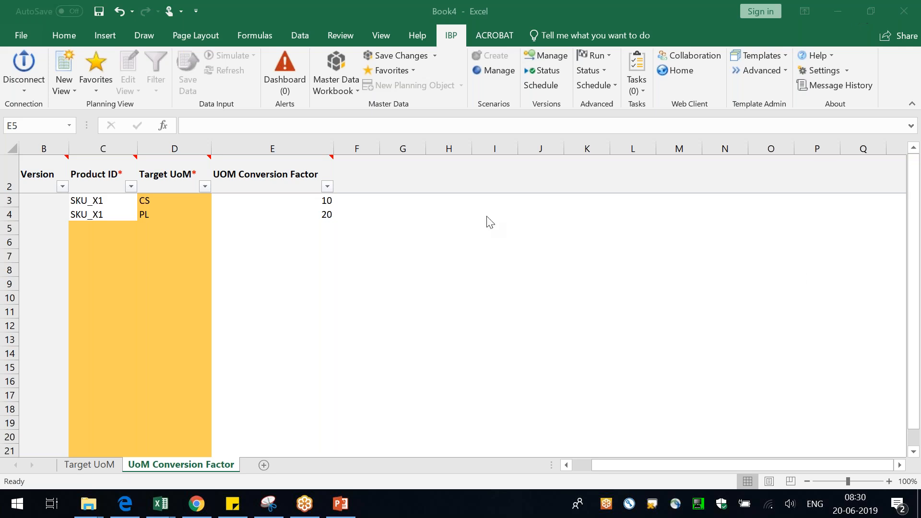
click(401, 290)
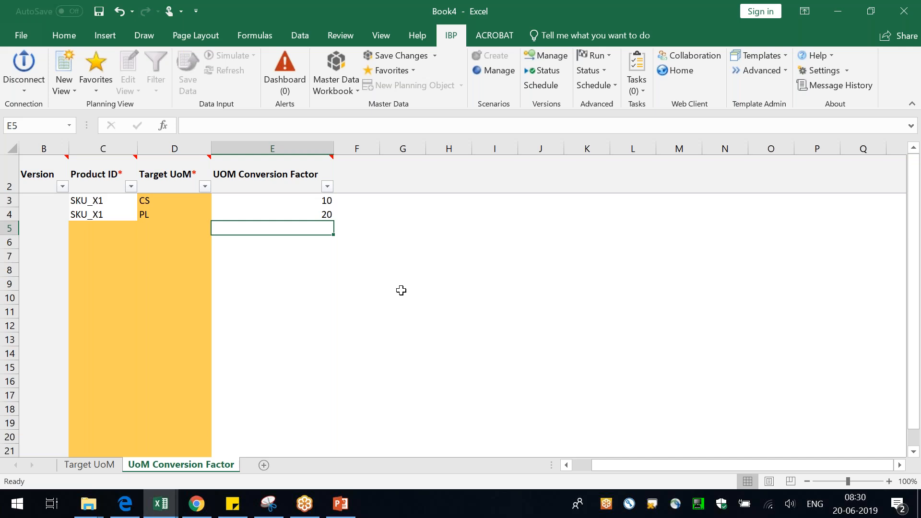
mouse_move(106, 171)
click(432, 242)
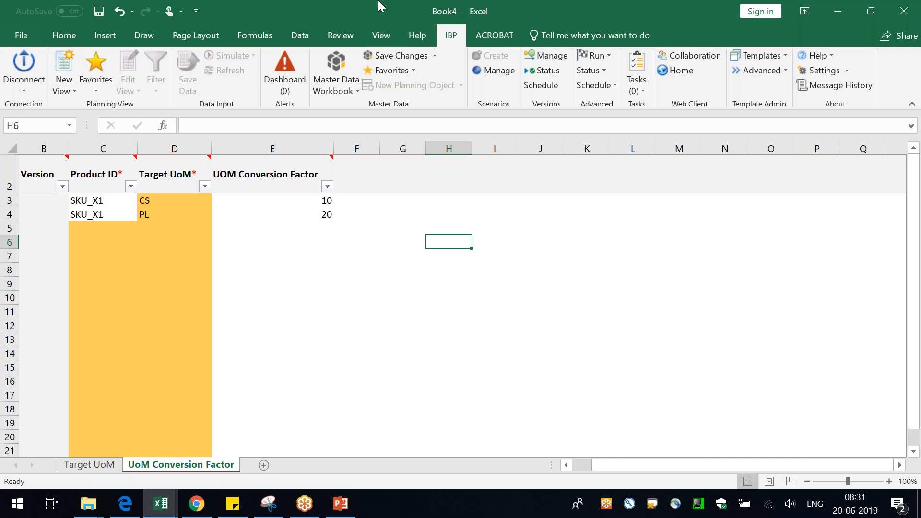
Save the UoM Conversion Factor master data changes without downloading the change report.
click(392, 55)
click(543, 331)
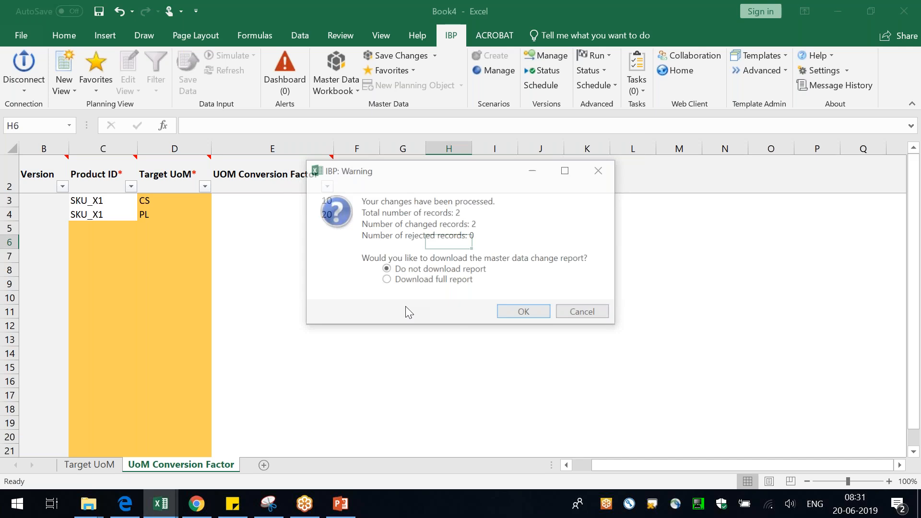
click(527, 312)
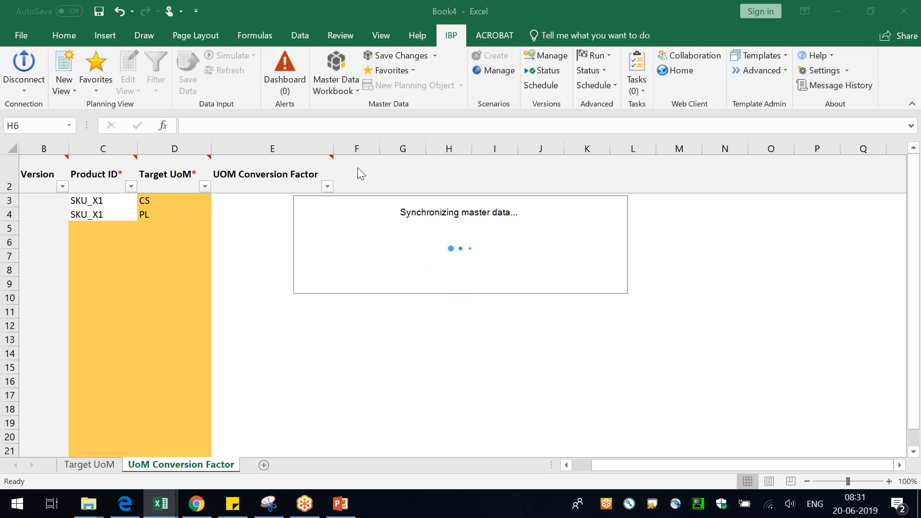
Edit the master data workbook, setting the UoM Conversion Factor sheet's version to Aggregate Planning.
click(340, 69)
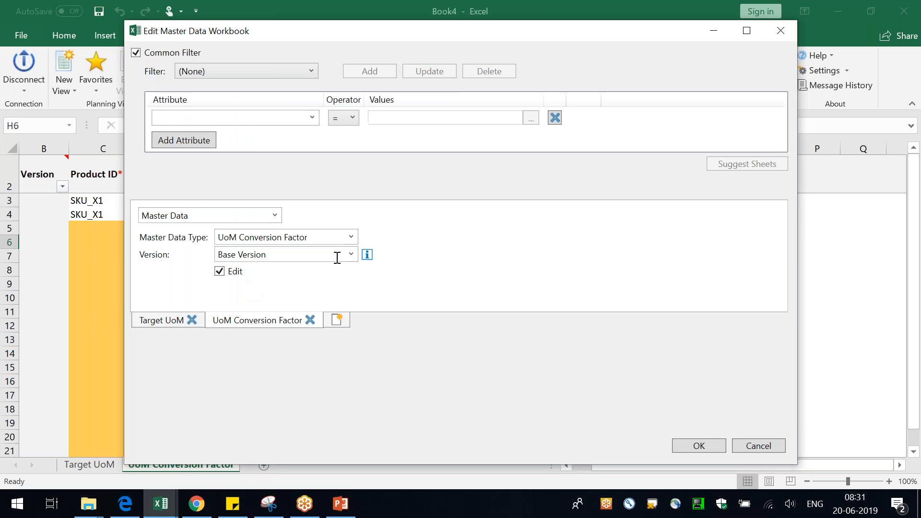
click(351, 254)
click(272, 282)
click(353, 255)
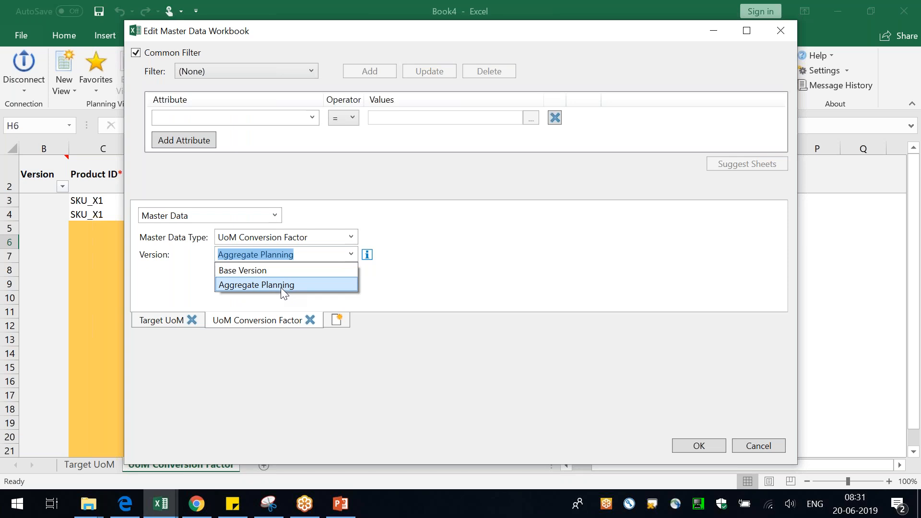
click(276, 257)
click(502, 292)
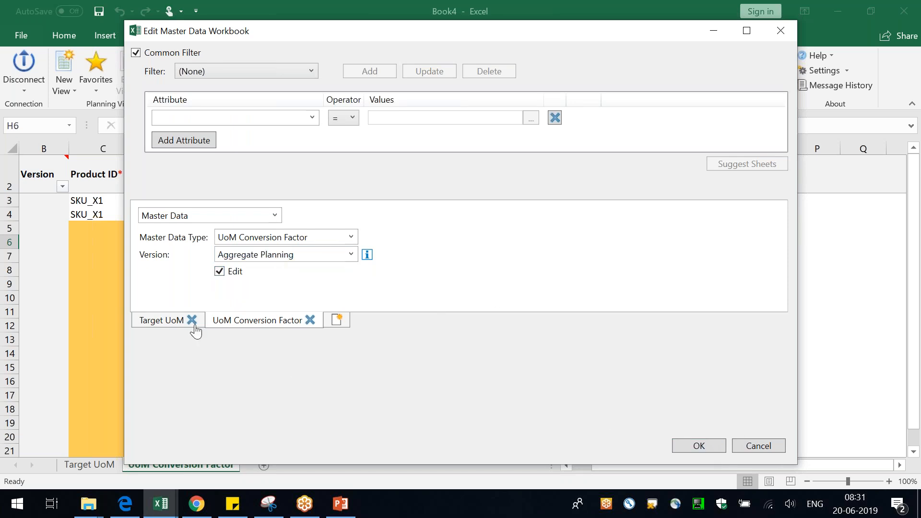
Set the Target UoM sheet's version to Aggregate Planning, apply the workbook changes and dismiss the information messages.
click(172, 321)
click(264, 255)
click(255, 285)
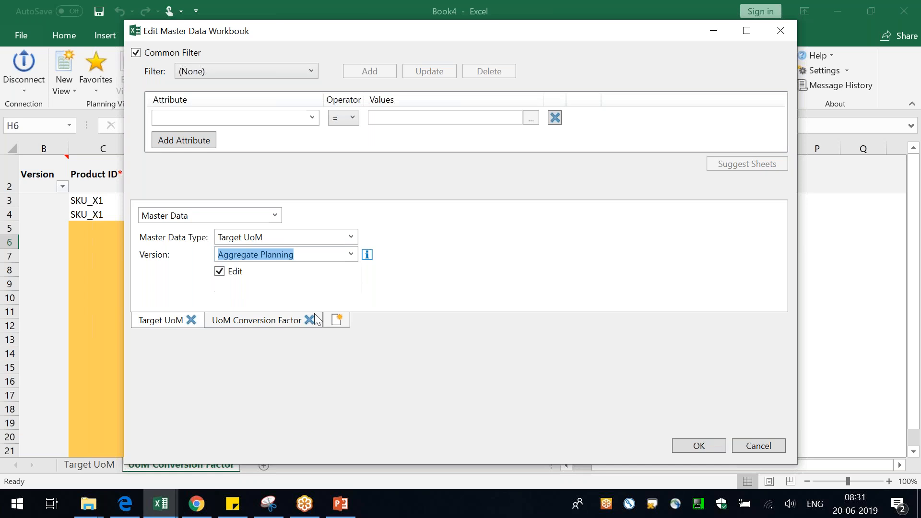
click(707, 442)
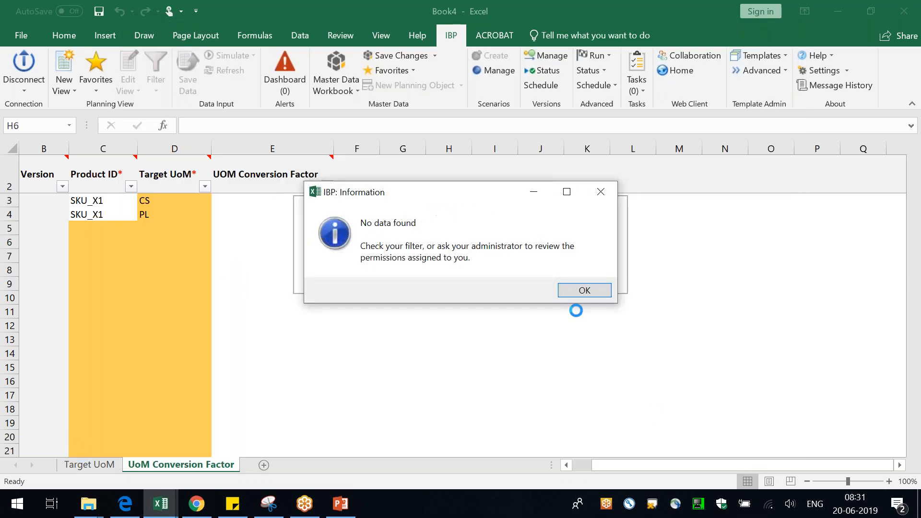
click(583, 291)
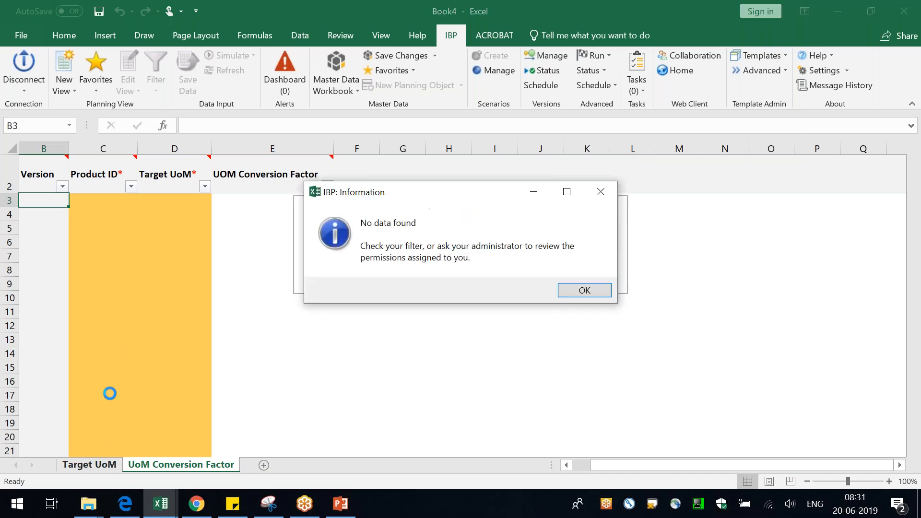
click(579, 291)
Enter the target UoM codes CS and PL in C3:C4 of the Target UoM sheet.
click(110, 200)
text(CS)
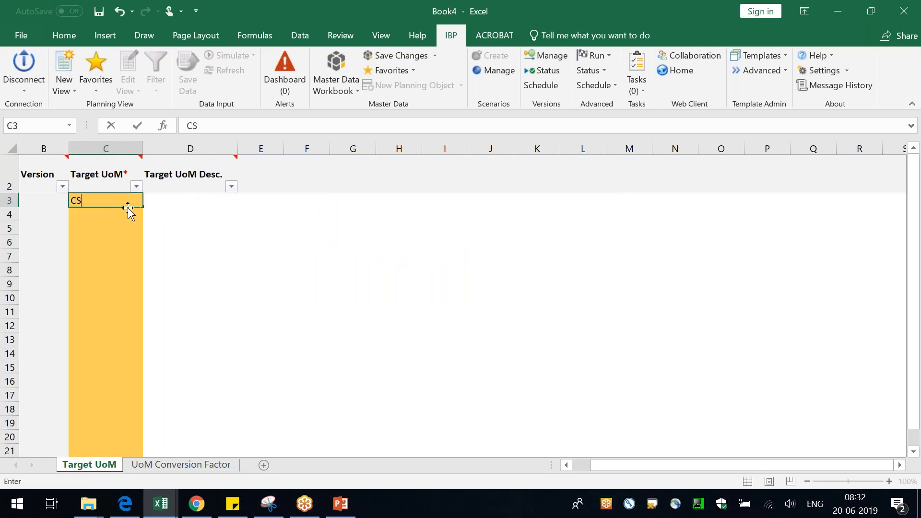
key(Return)
text(PL)
key(Return)
Enter the target UoM descriptions Cases for CS and Pallets for PL.
key(Right)
key(Up)
key(Up)
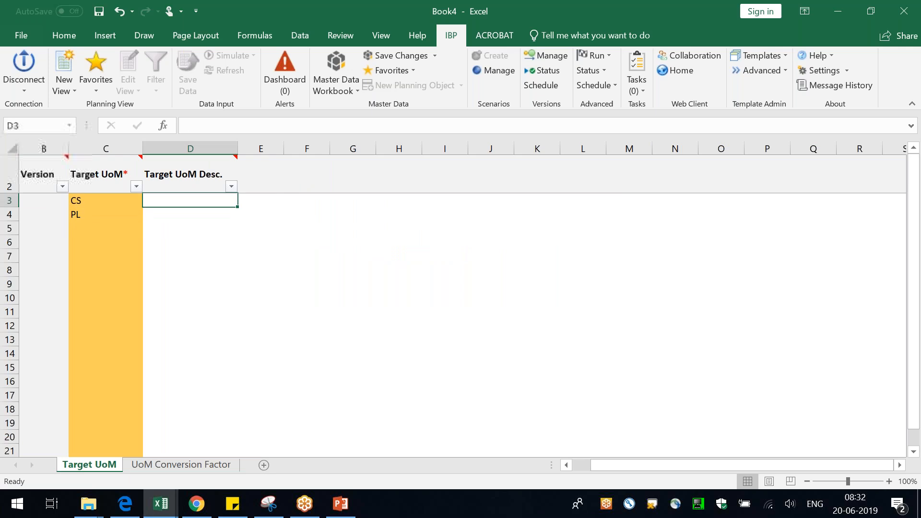
text(Cases)
key(Return)
text(Pallets)
key(Return)
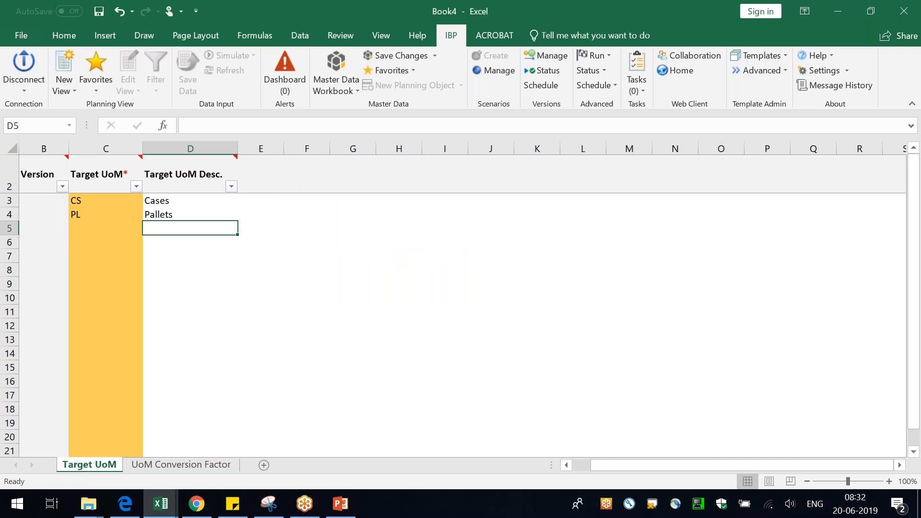
Save the Target UoM master data for the Aggregate Planning version without downloading the change report.
click(401, 55)
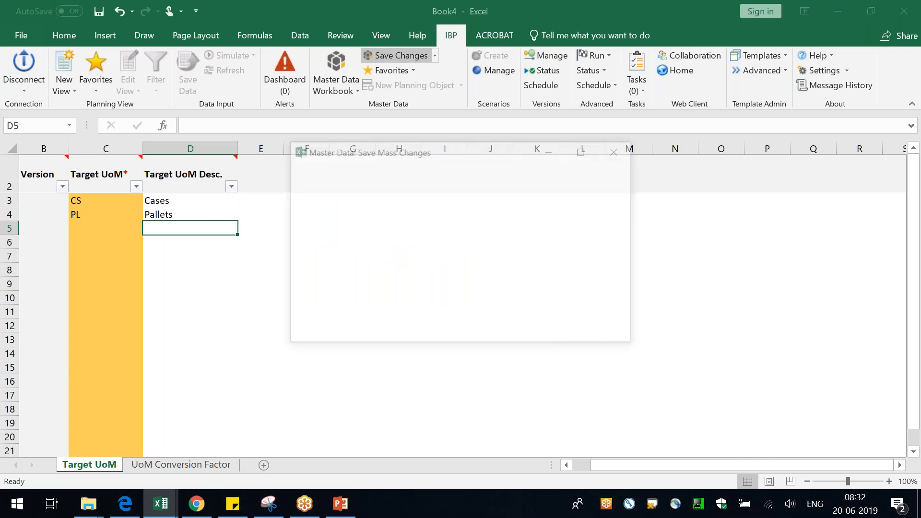
click(539, 329)
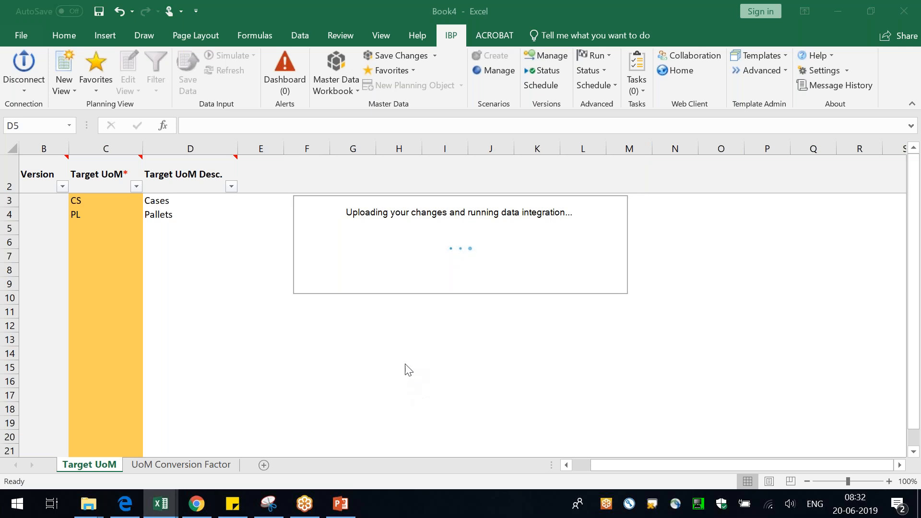
click(524, 313)
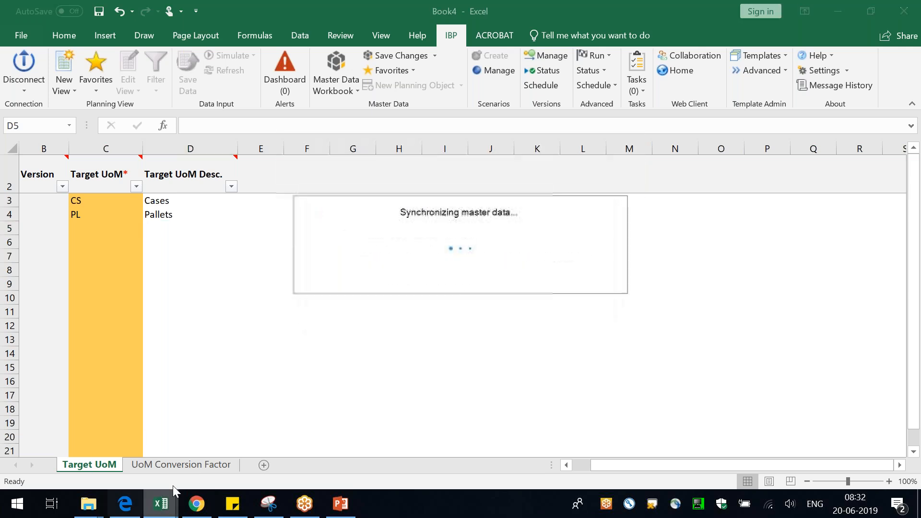
Copy SKU_X1 from the Maintenance Plan sheet into Product ID cells C3 and C4 of the UoM Conversion Factor sheet.
click(194, 465)
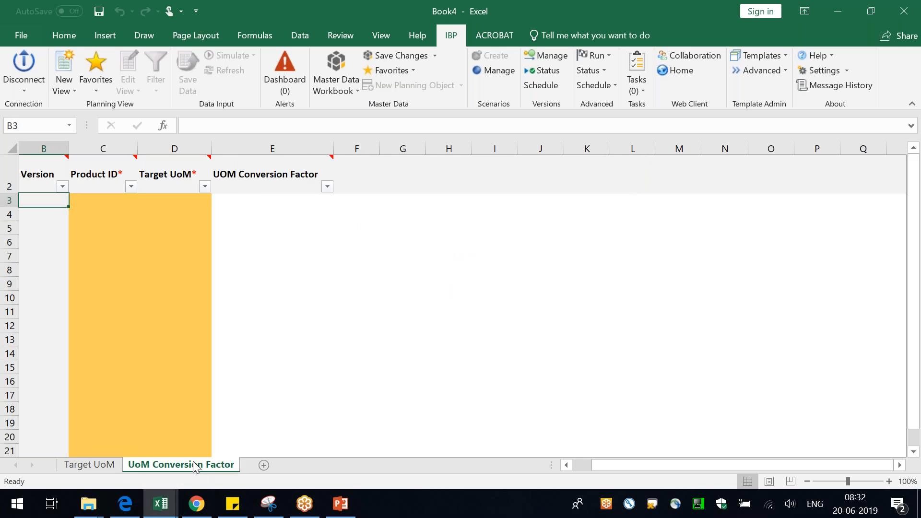
key(alt+Tab)
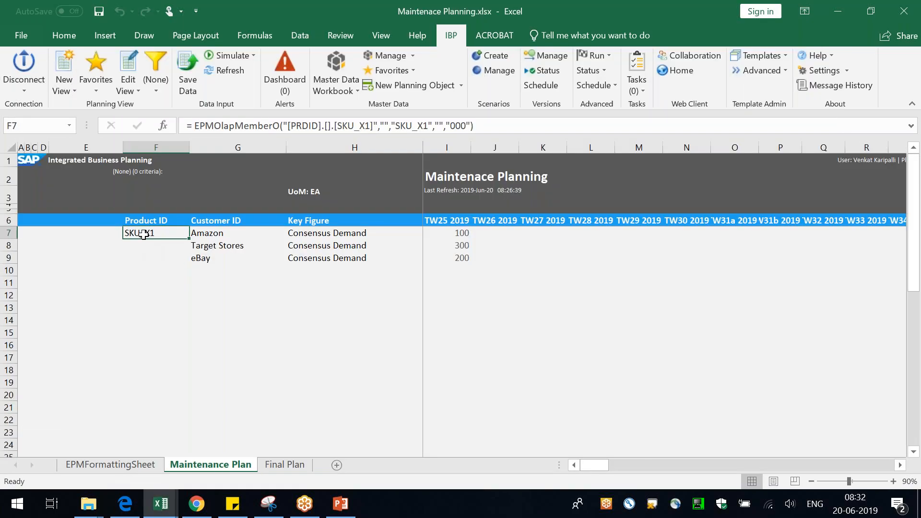
key(ctrl+c)
key(alt+Tab)
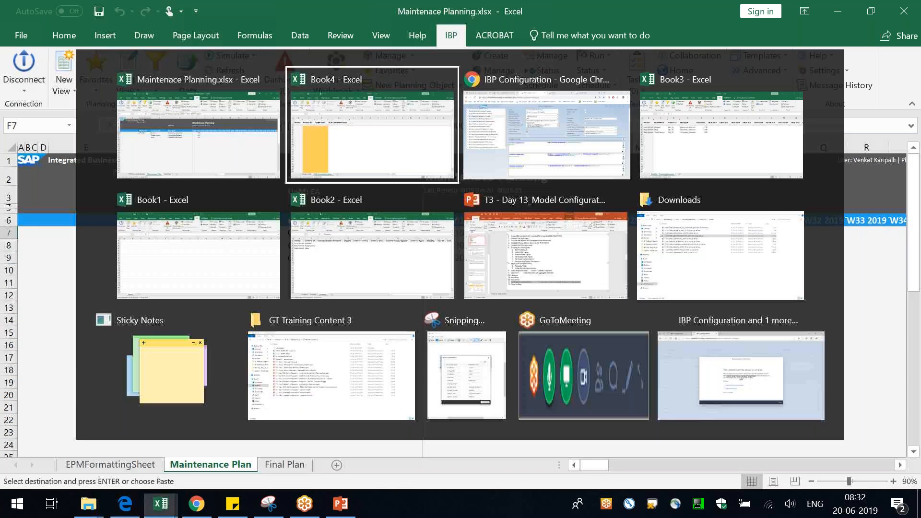
key(ctrl+v)
key(Down)
key(Return)
Enter target UoM codes CS and PL beside the two SKU_X1 rows.
click(151, 204)
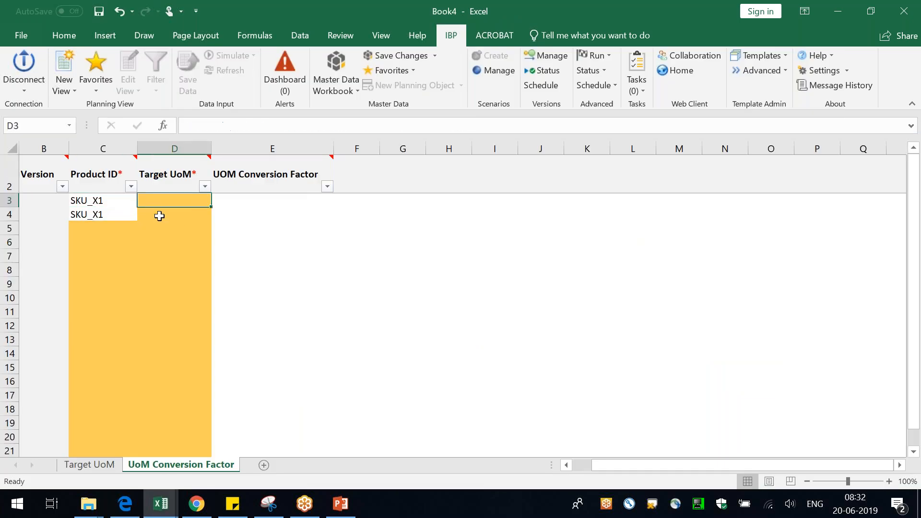
text(CS)
key(Return)
text(PL)
key(Return)
Enter UOM conversion factors of 0.2 for CS and 0.1 for PL.
key(Right)
key(Up)
key(Up)
text(0.2)
key(Return)
key(Down)
text(0.1)
key(Return)
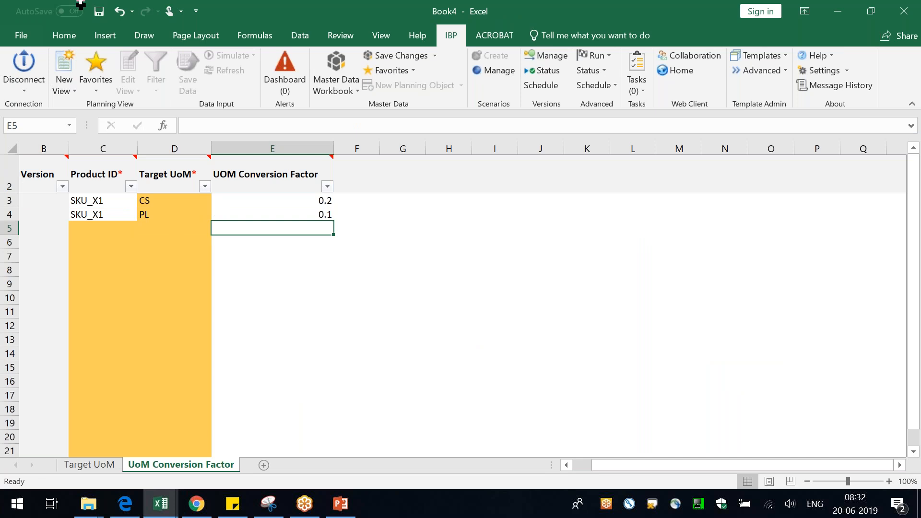
Try to save the UoM Conversion Factor changes and download the full master data change report.
click(405, 56)
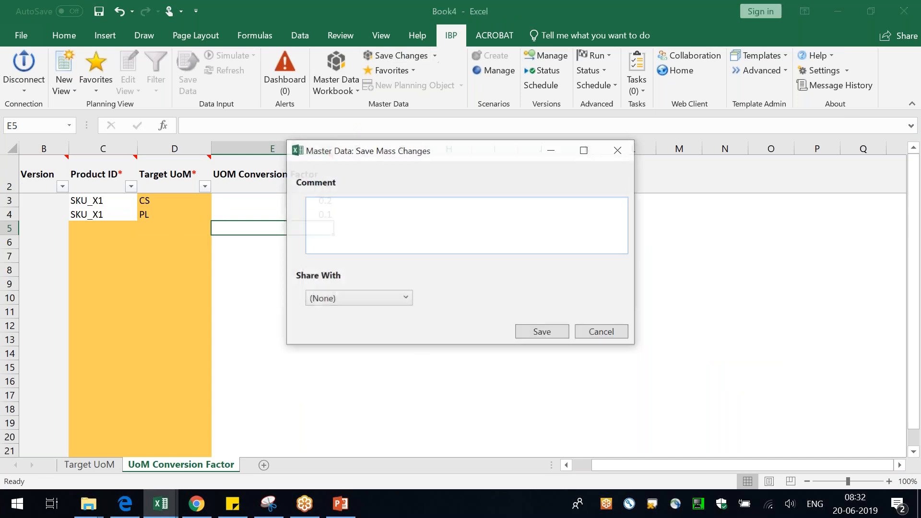
click(542, 331)
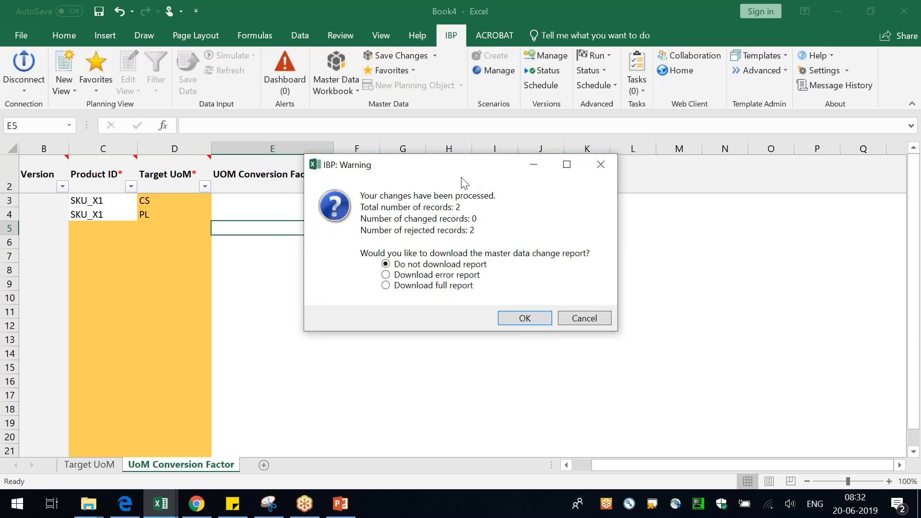
drag(464, 169, 490, 181)
click(461, 300)
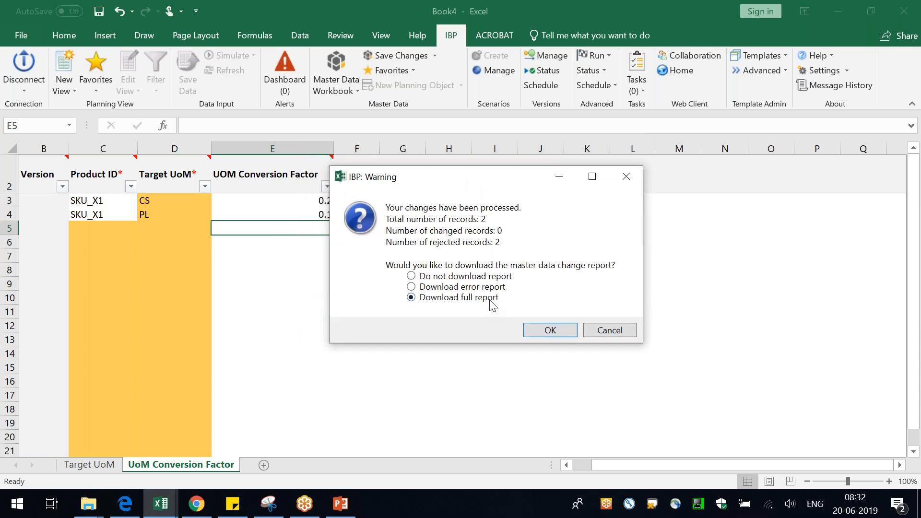
click(547, 331)
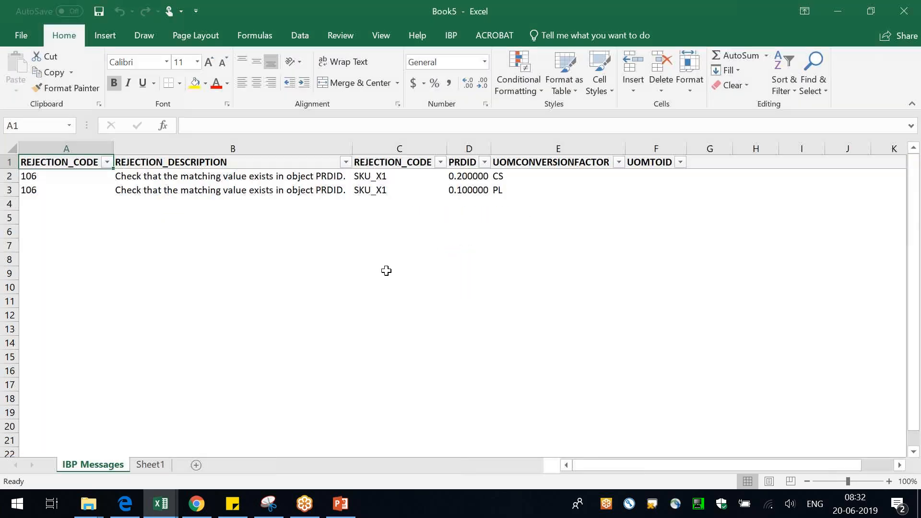
Examine the rejection descriptions for both SKU_X1 records in the change report and close the report without saving.
click(187, 179)
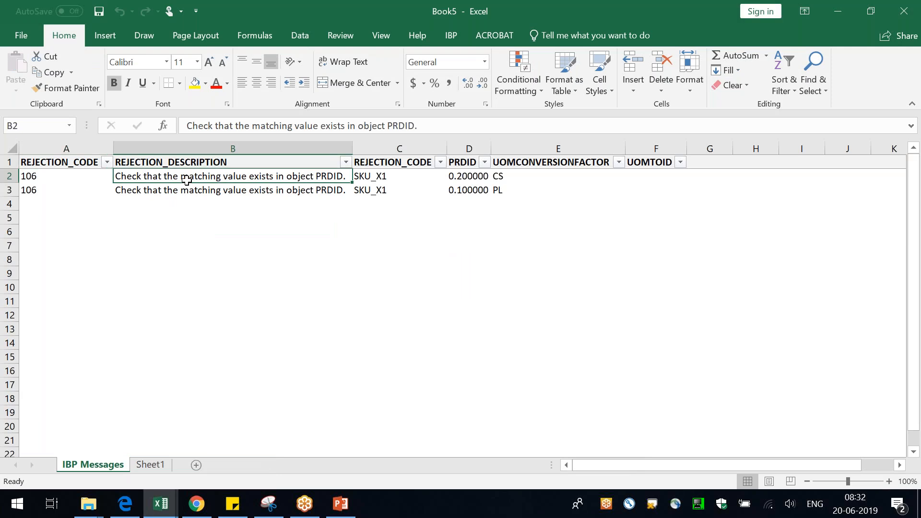
drag(187, 179, 189, 190)
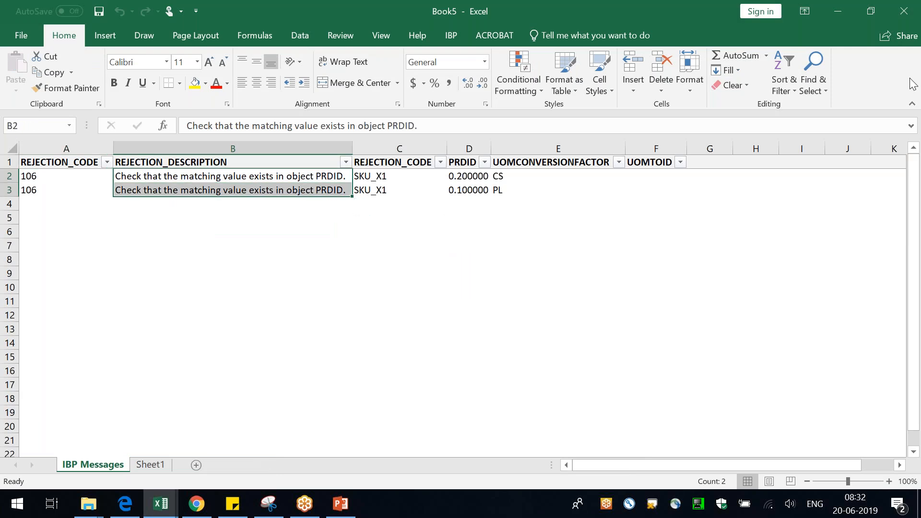
click(904, 11)
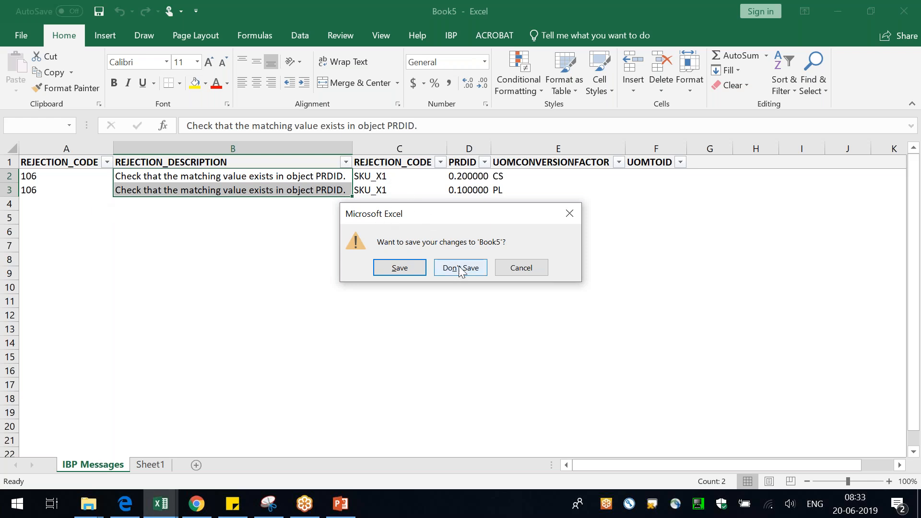
click(510, 271)
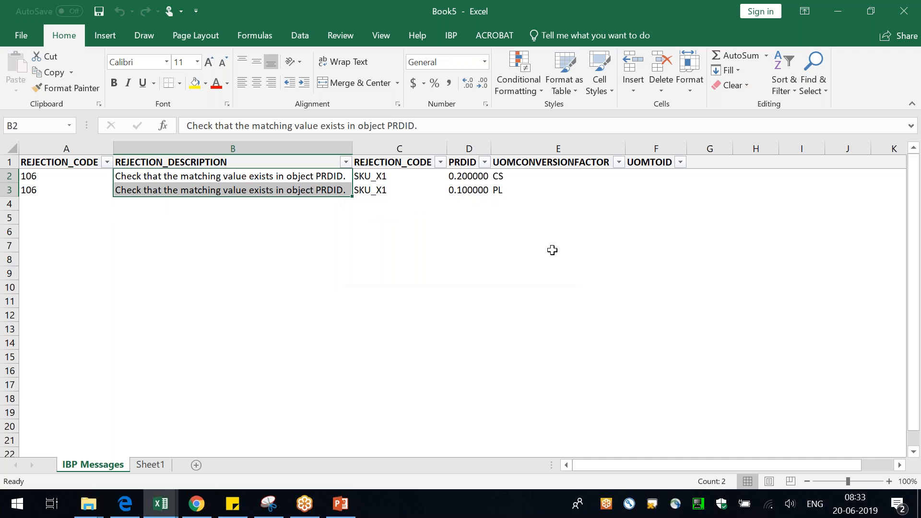
click(903, 11)
click(462, 269)
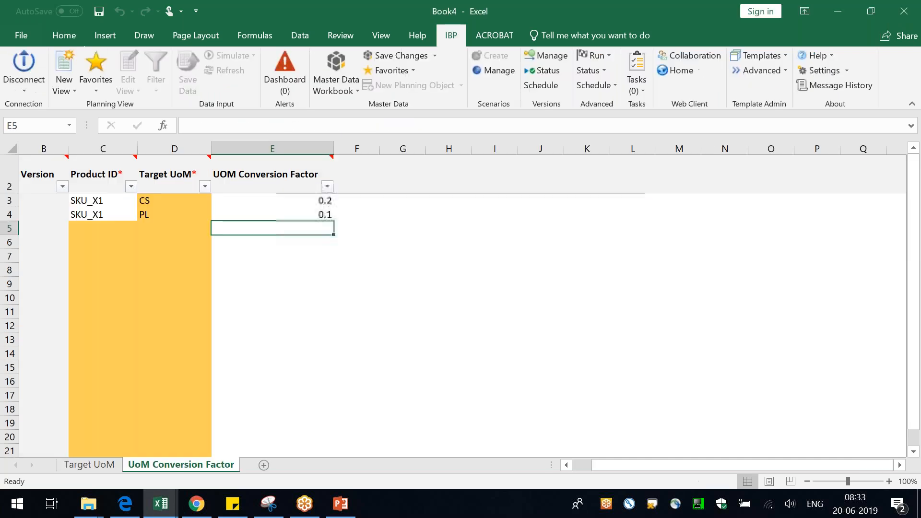
Add an editable Product sheet for the Aggregate Planning version to the master data workbook and load its records.
click(317, 379)
click(335, 65)
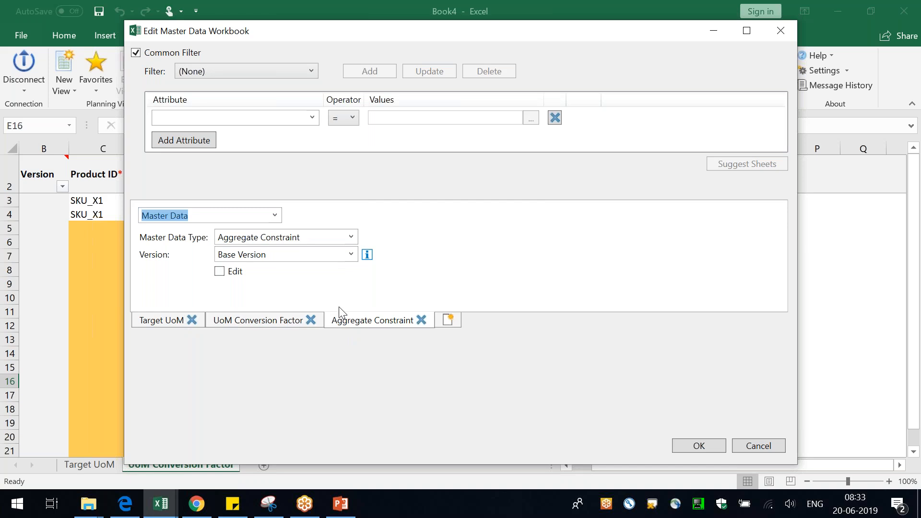
click(351, 237)
drag(351, 281, 339, 341)
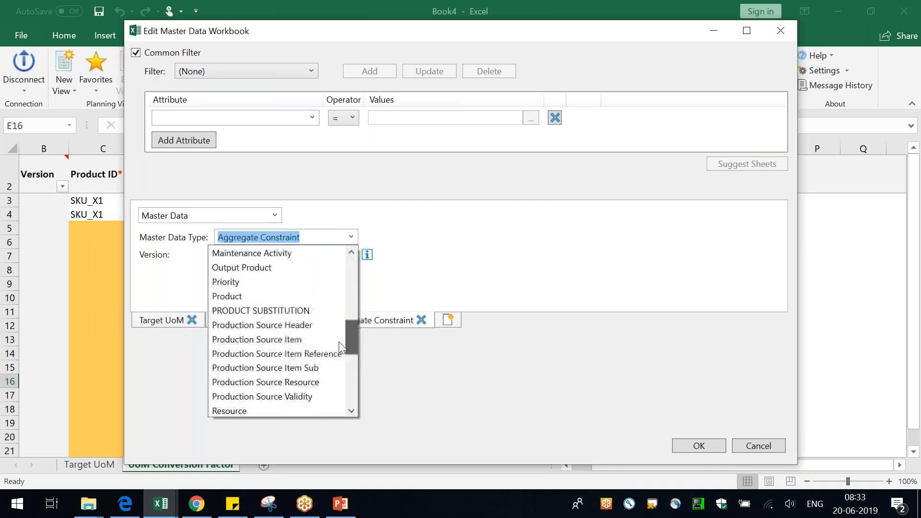
click(251, 296)
click(351, 254)
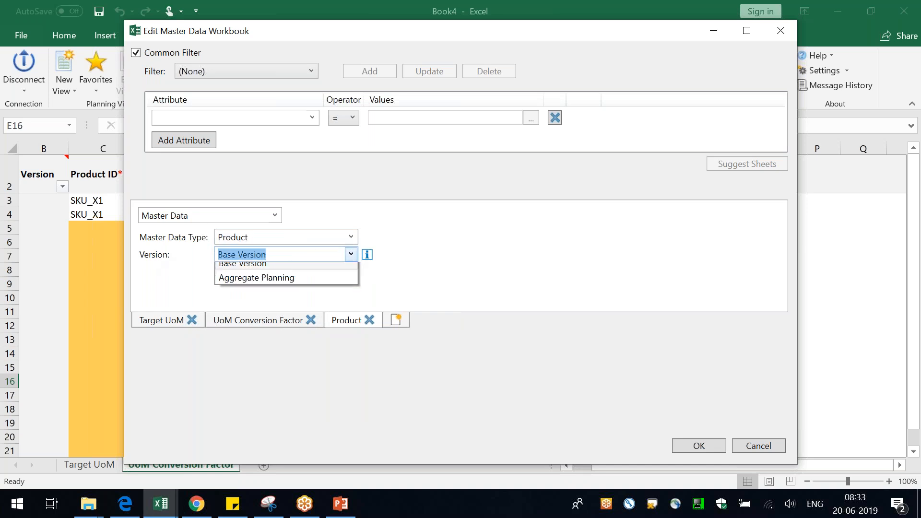
click(260, 284)
click(226, 272)
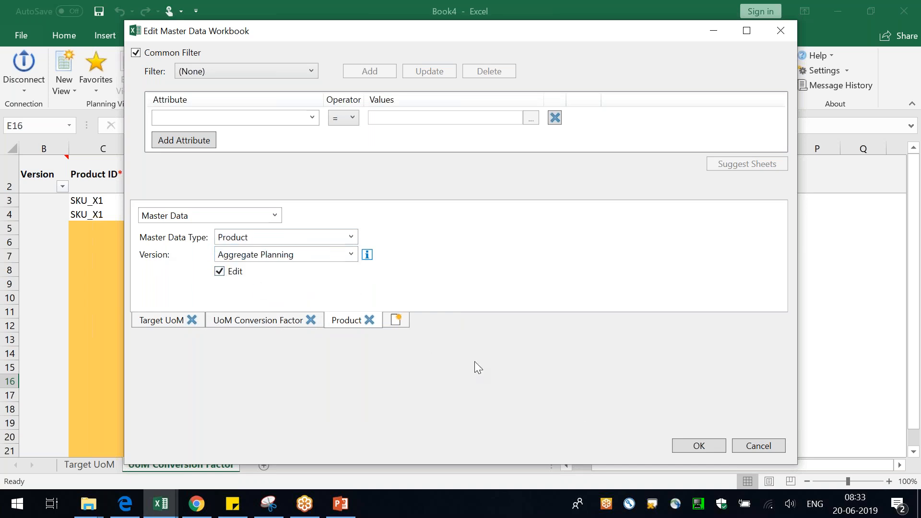
click(696, 445)
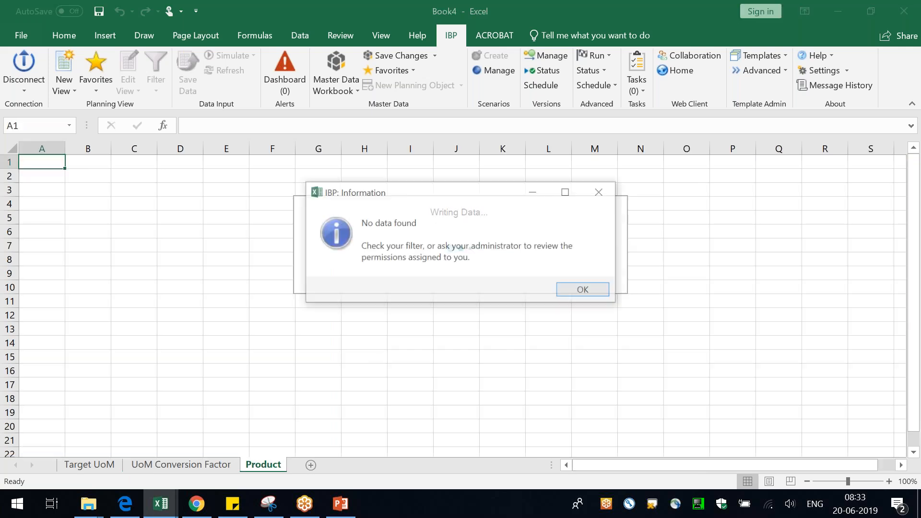
drag(366, 224, 415, 223)
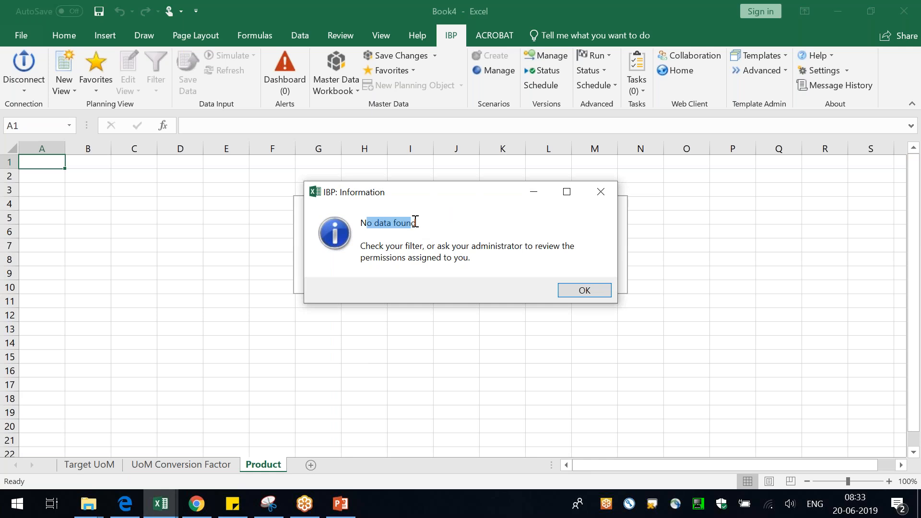
click(579, 295)
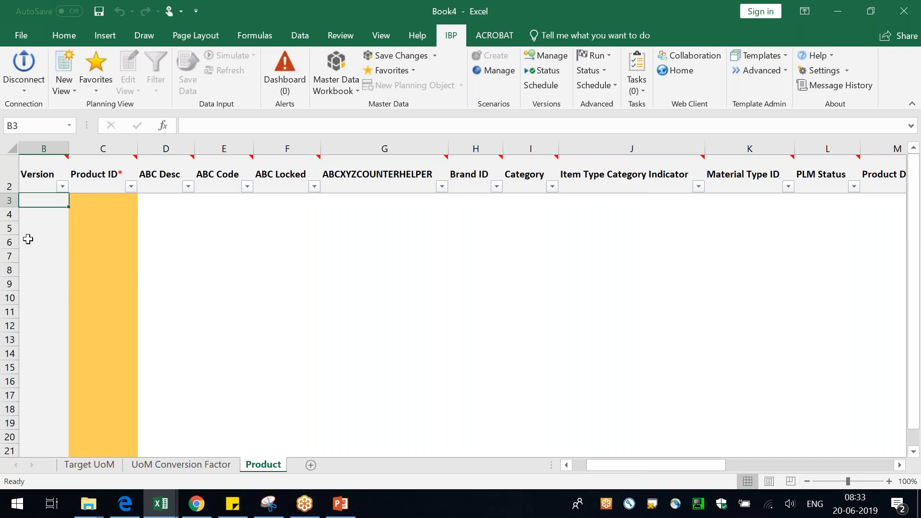
Close the master data workbook without saving and cancel the version management in the Maintenance Planning workbook.
click(166, 464)
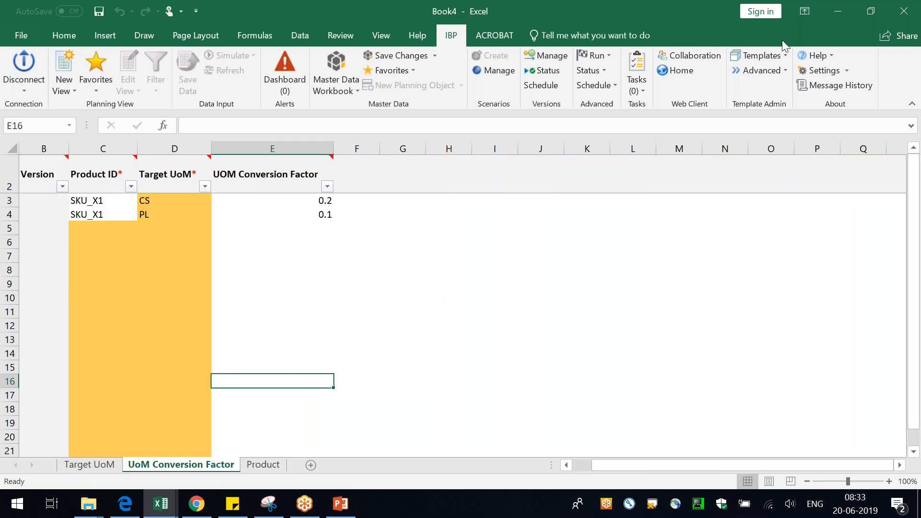
click(903, 11)
click(440, 272)
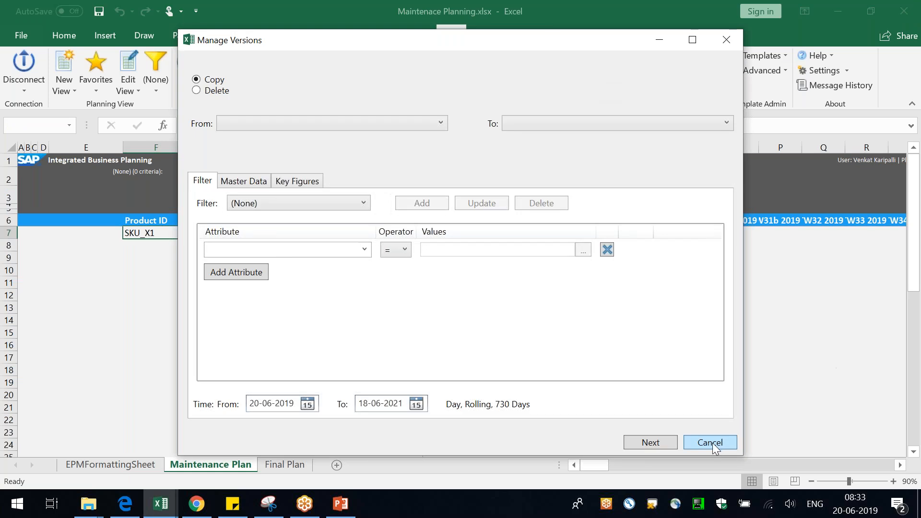
click(711, 442)
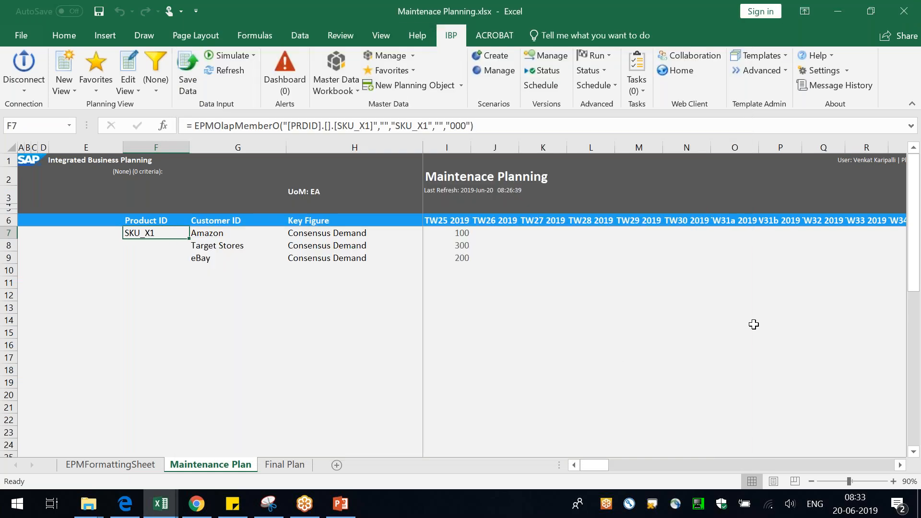
click(274, 321)
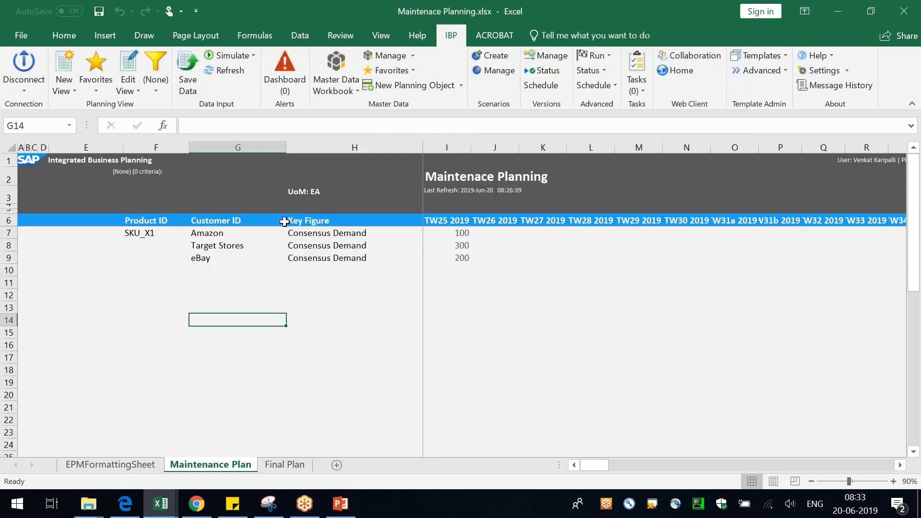
Edit the Maintenance Plan planning view and add Location ID to its planning level.
click(134, 60)
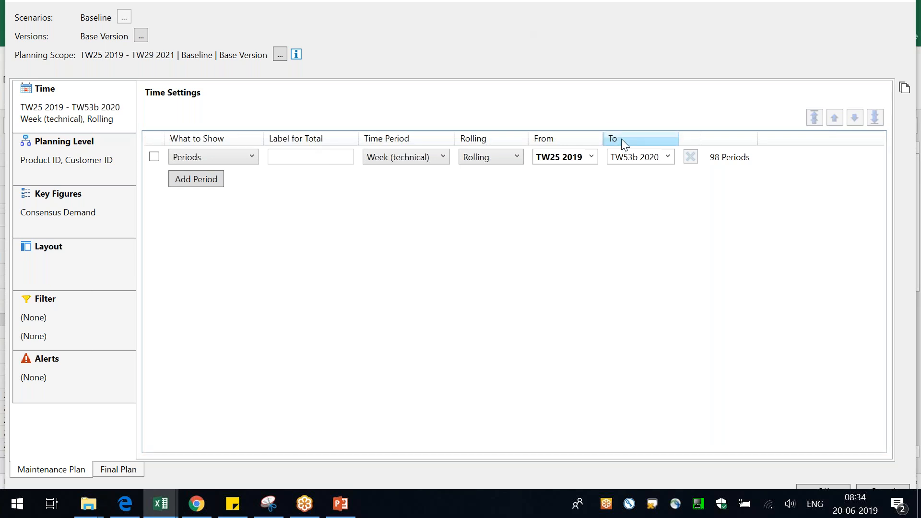
key(XF86MonBrightnessUp)
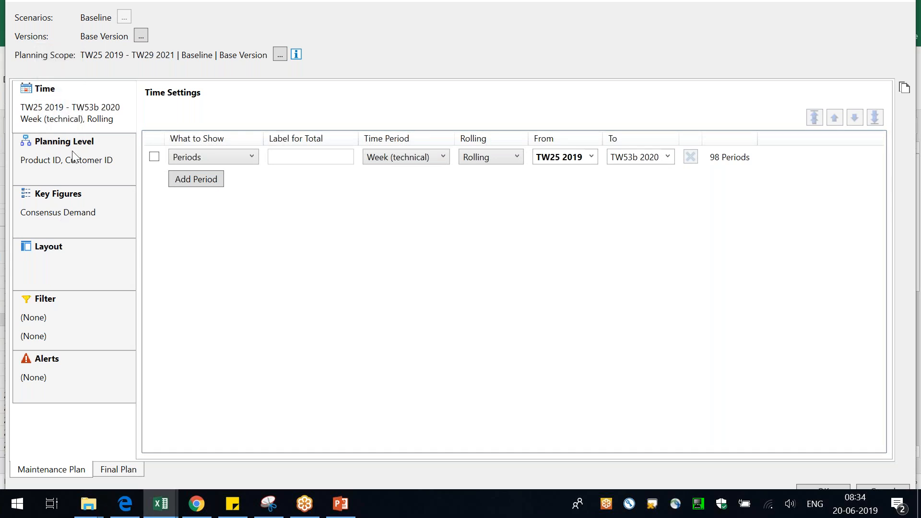
click(63, 199)
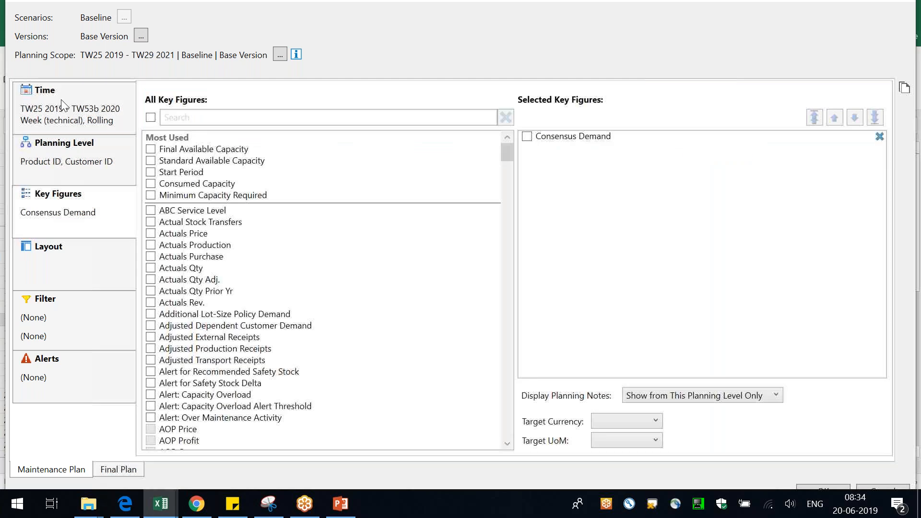
click(61, 101)
click(68, 168)
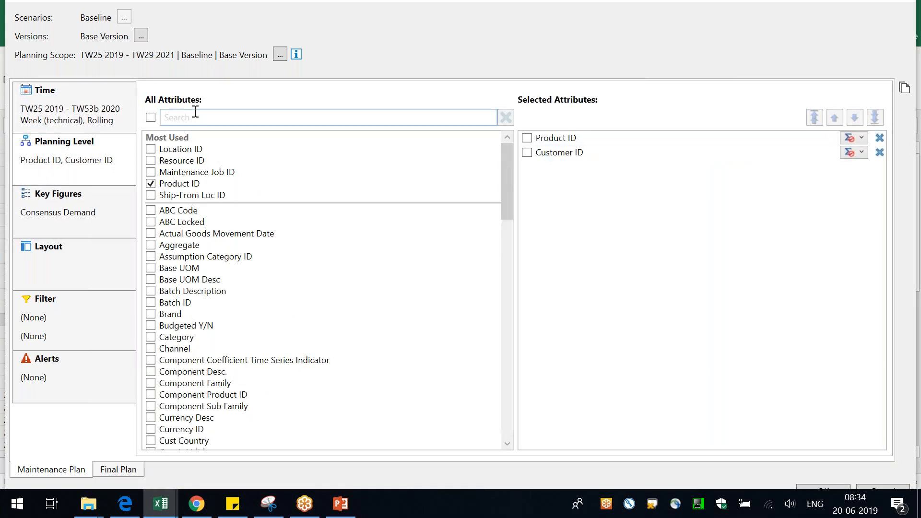
click(151, 149)
Replace the Consensus Demand key figure with Consensus Demand Plan Qty in the planning view.
click(93, 219)
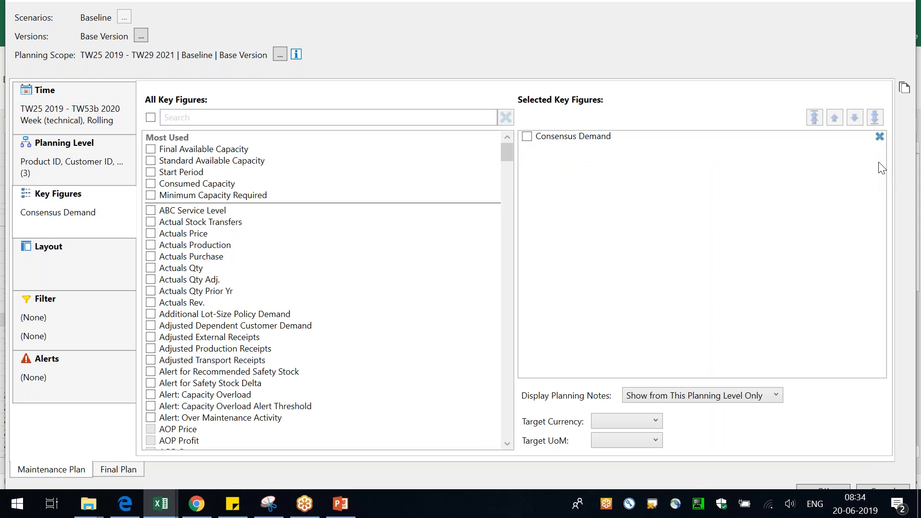
click(879, 136)
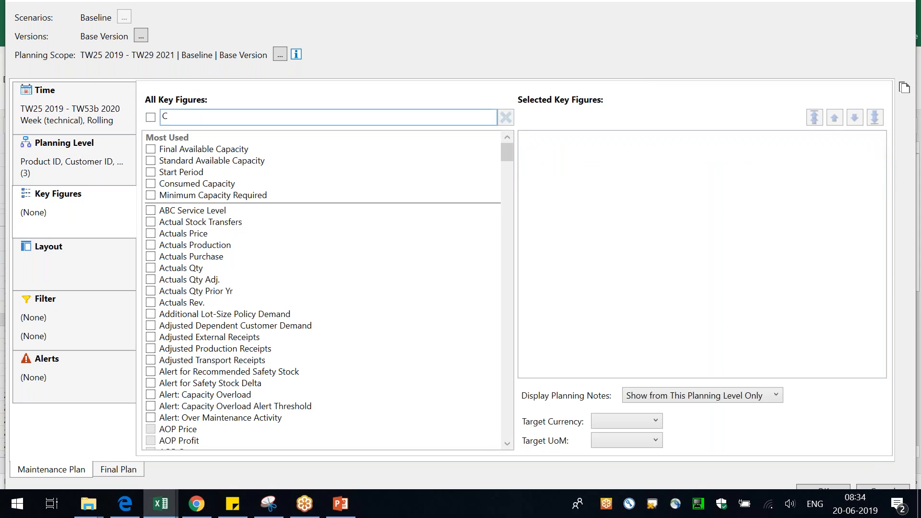
text(COIN)
text(S)
key(BackSpace)
key(BackSpace)
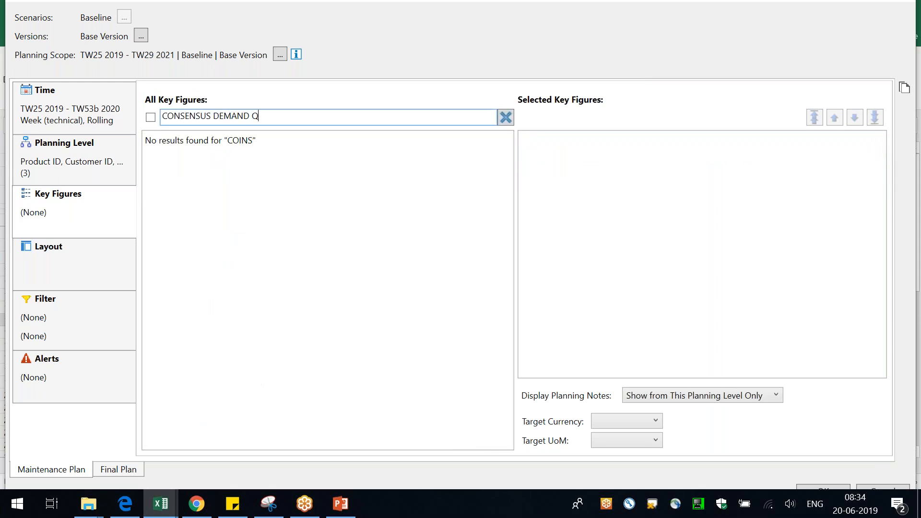
text(Q)
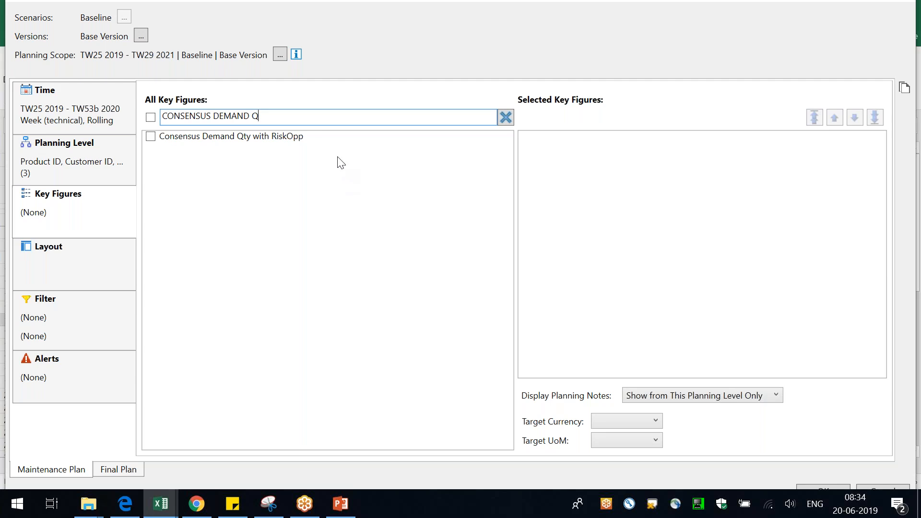
click(150, 216)
Set the planning view's target UoM to CS and apply the changes to the Maintenance Plan sheet.
click(624, 438)
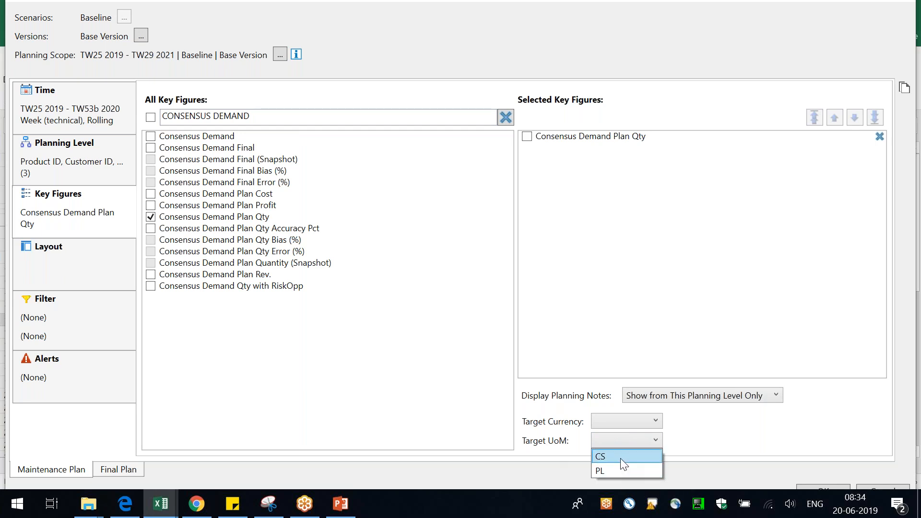
click(620, 458)
click(834, 486)
click(524, 281)
click(523, 281)
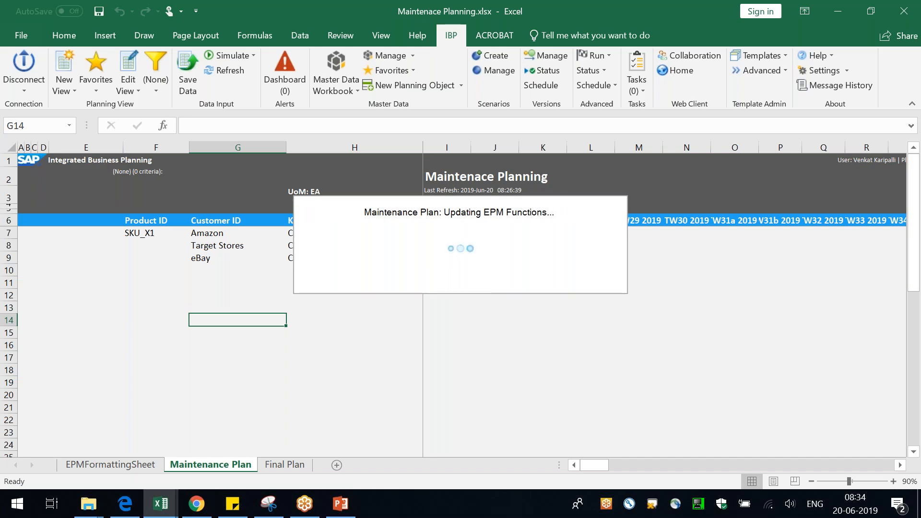
Narrow the Key Figure column on the Maintenance Plan sheet and check the UoM label above it.
drag(458, 270, 458, 233)
click(542, 257)
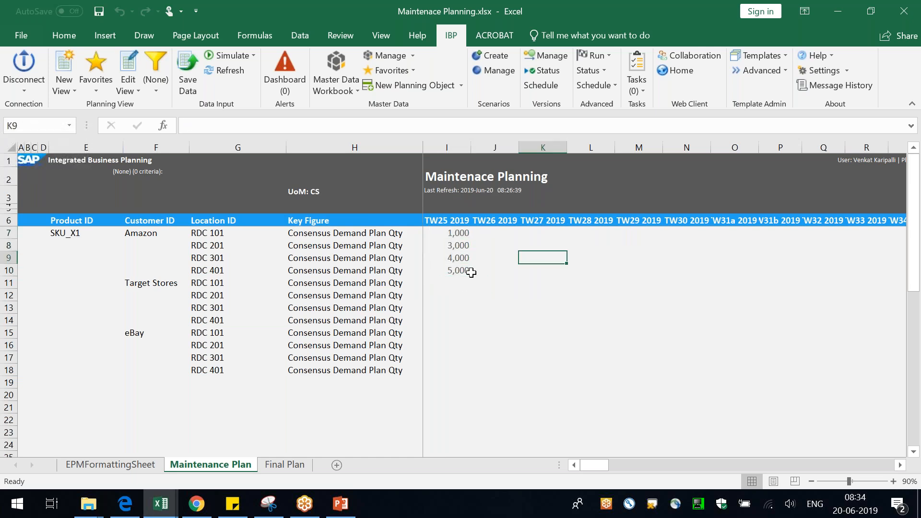
drag(286, 152, 253, 153)
click(331, 310)
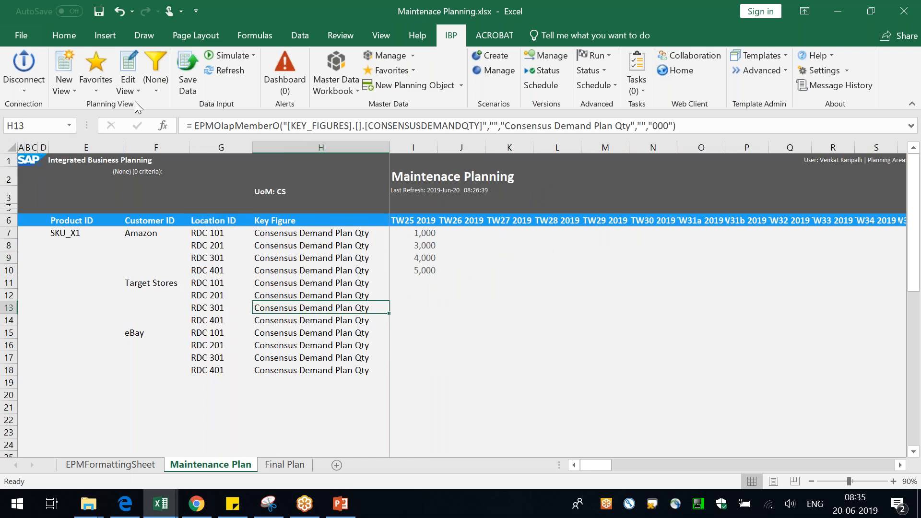
click(567, 321)
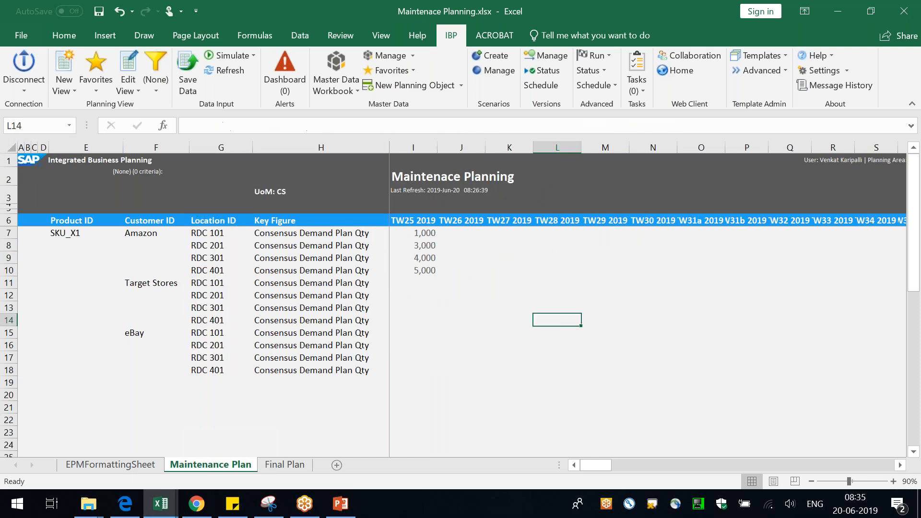
click(277, 194)
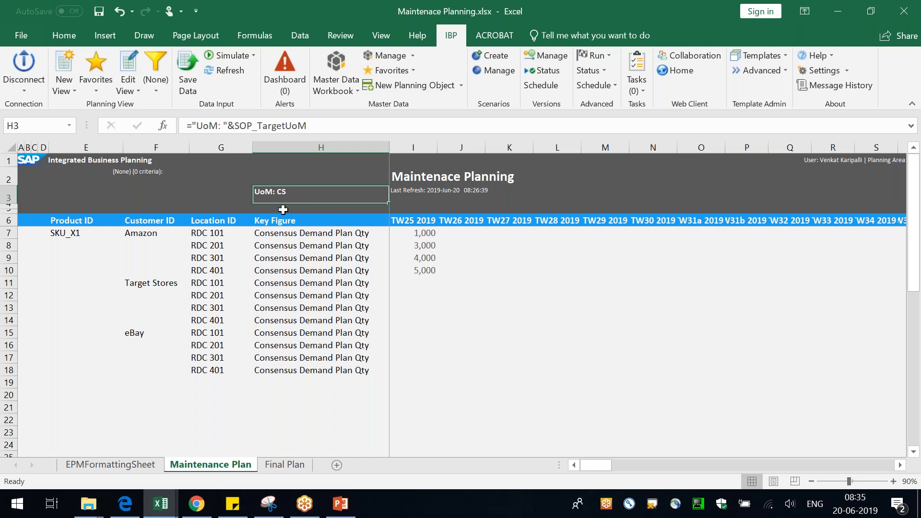
click(469, 315)
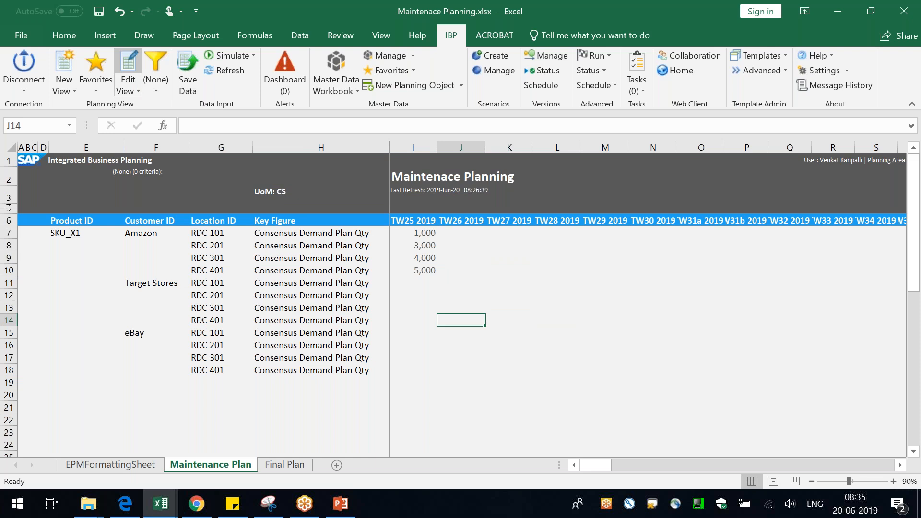
Edit the Maintenance Plan planning view and add Base UOM and Target UoM Desc. to its planning level.
click(128, 67)
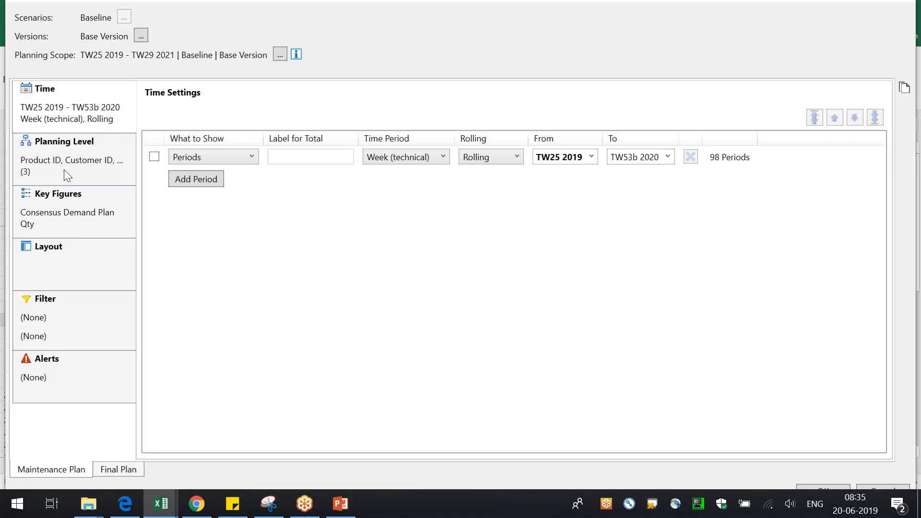
click(59, 159)
text(BASE)
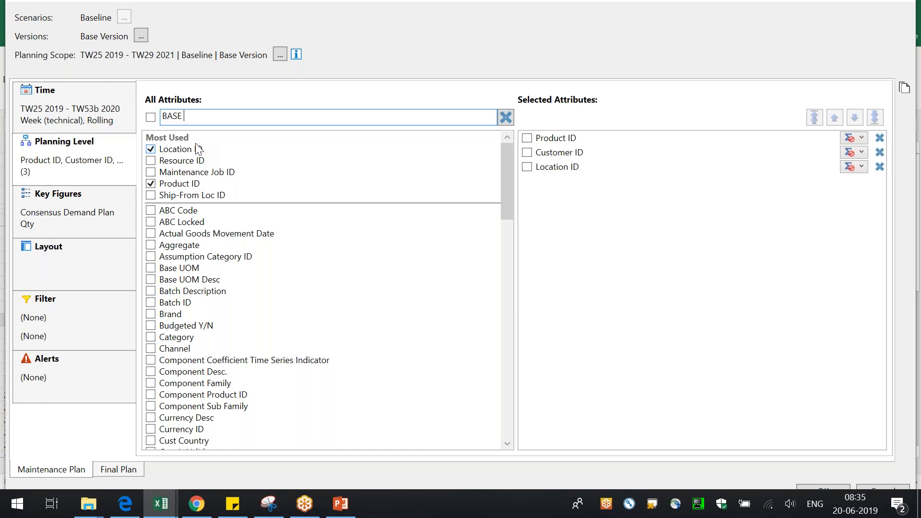
click(189, 139)
text(TARGET)
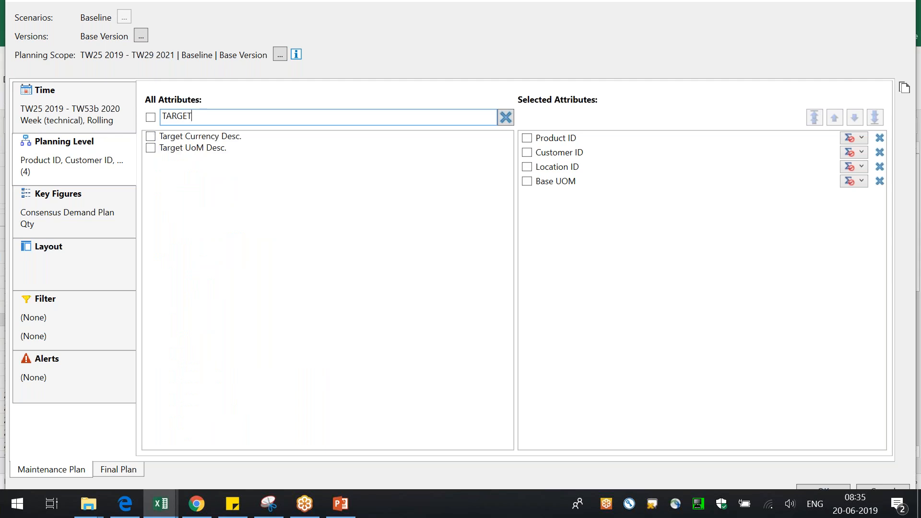
click(208, 148)
Move Base UOM directly below Product ID in the selected attributes and apply the planning view without a filter.
click(617, 182)
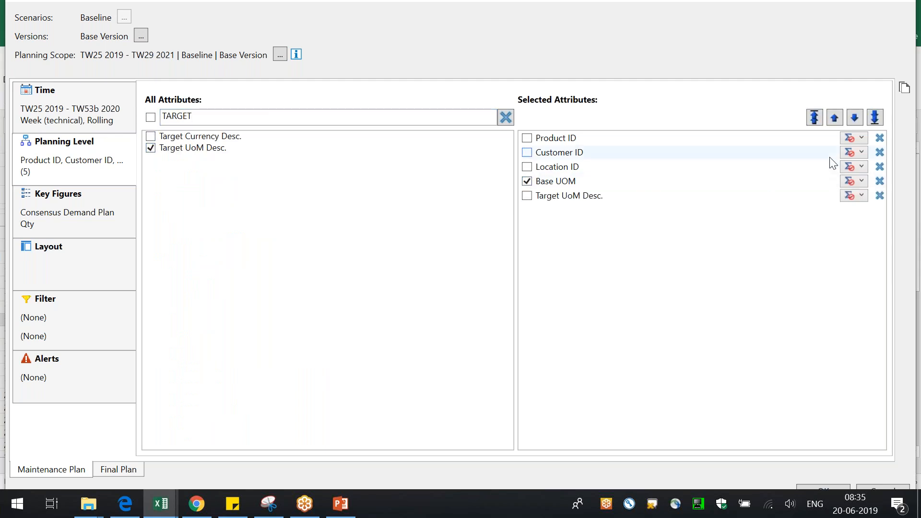
click(834, 118)
click(834, 118)
click(834, 118)
click(854, 118)
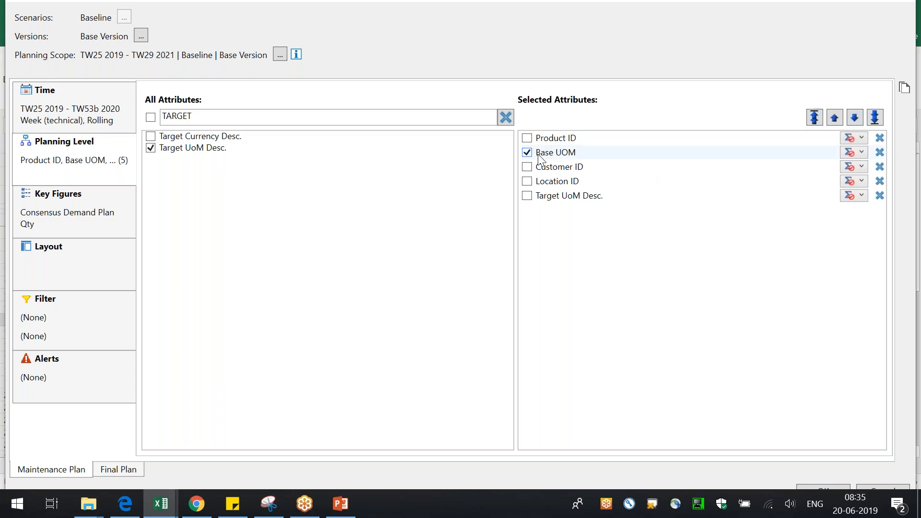
click(828, 485)
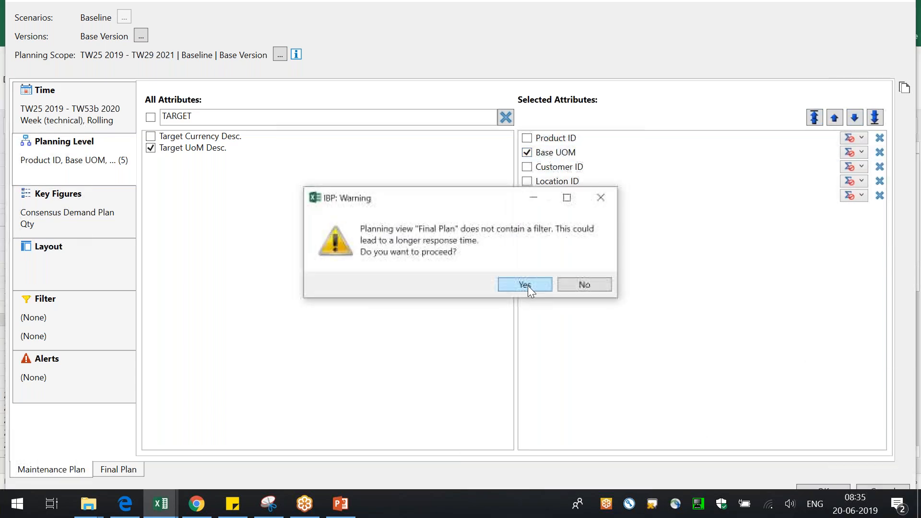
click(525, 284)
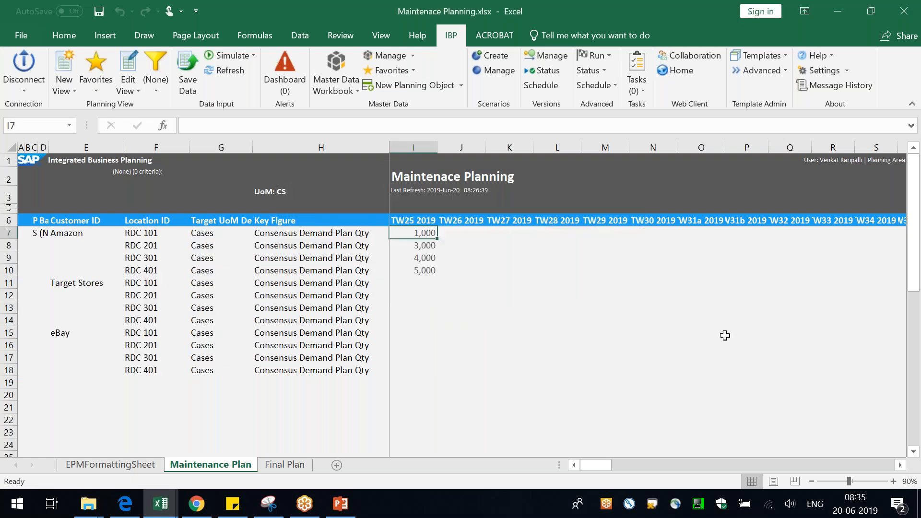
Resize the Product ID and Base UOM columns so their headings are readable, and inspect the Base UOM of SKU_X1.
drag(48, 148, 135, 150)
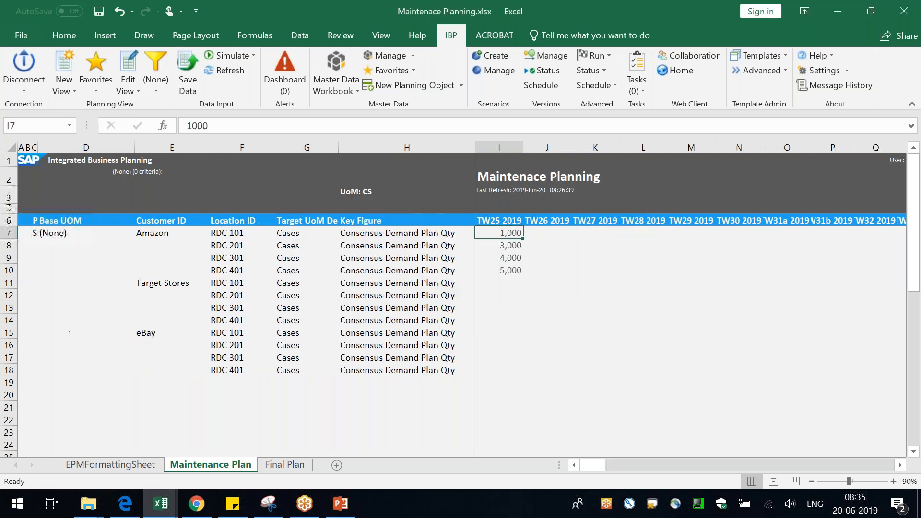
drag(40, 144, 78, 148)
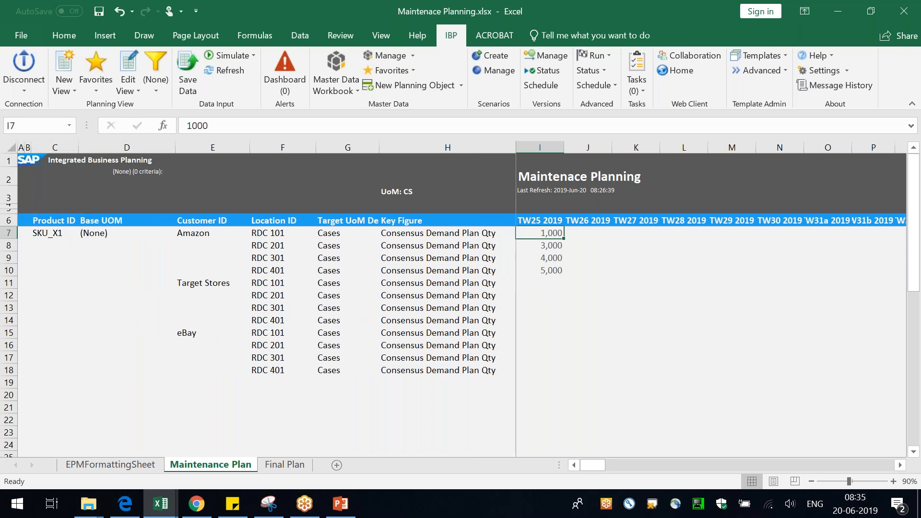
drag(167, 145, 132, 145)
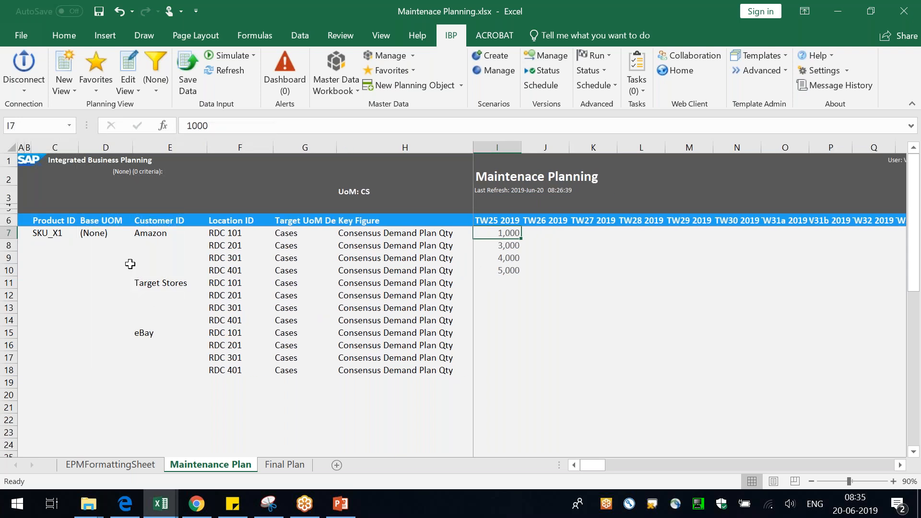
click(112, 223)
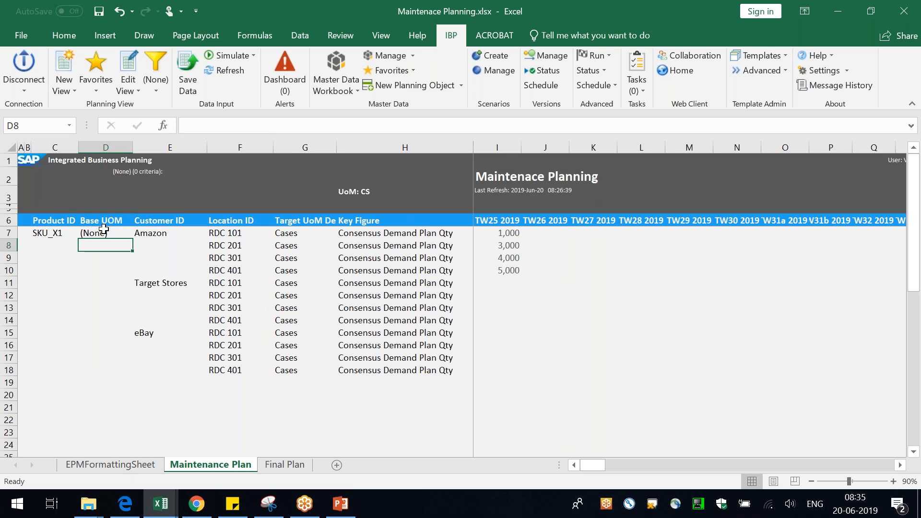
click(102, 233)
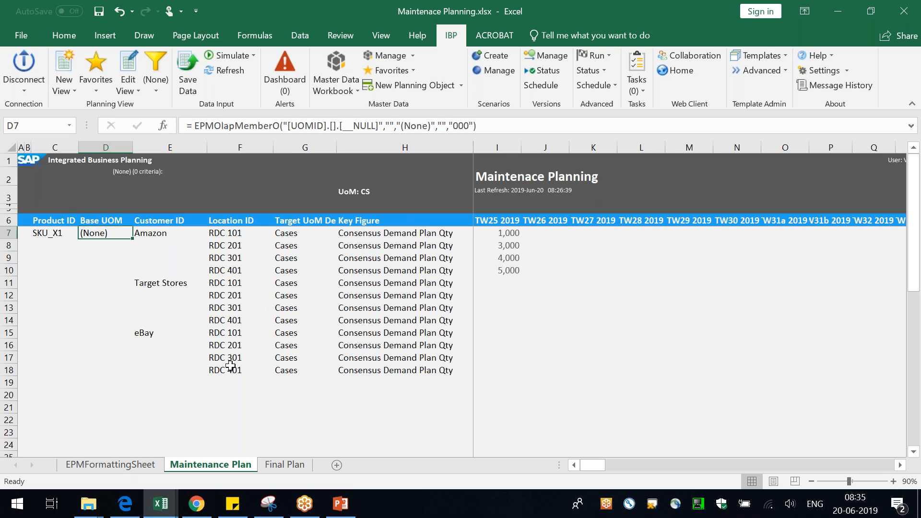
Create an editable master data workbook for the Product master data type in the Base Version.
click(333, 43)
click(448, 33)
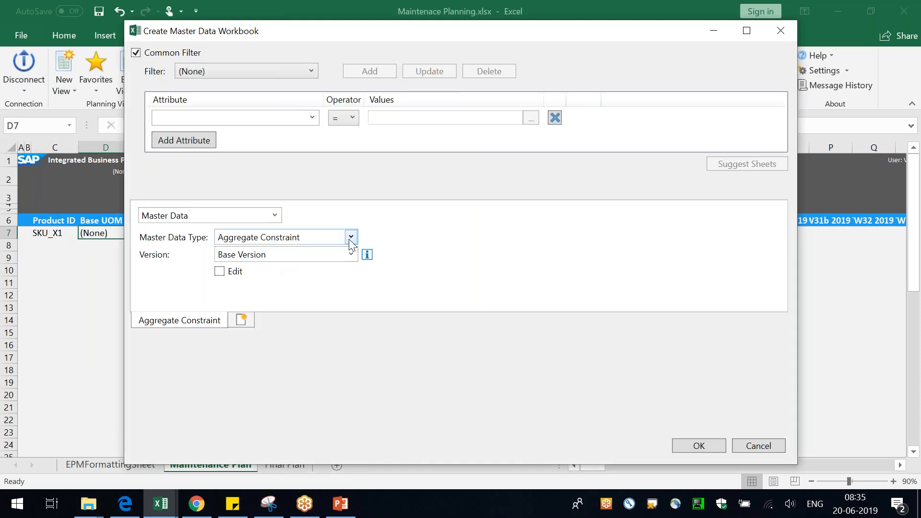
click(351, 237)
drag(352, 266, 357, 320)
click(255, 325)
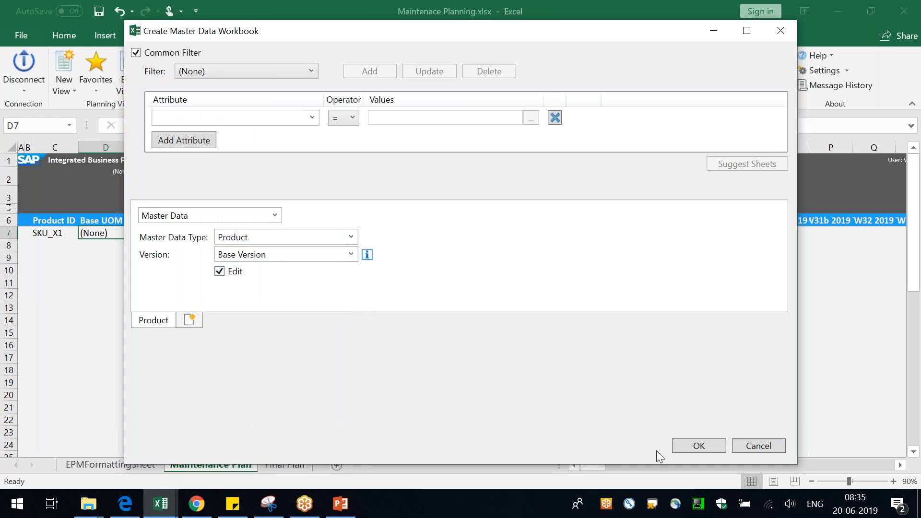
click(695, 445)
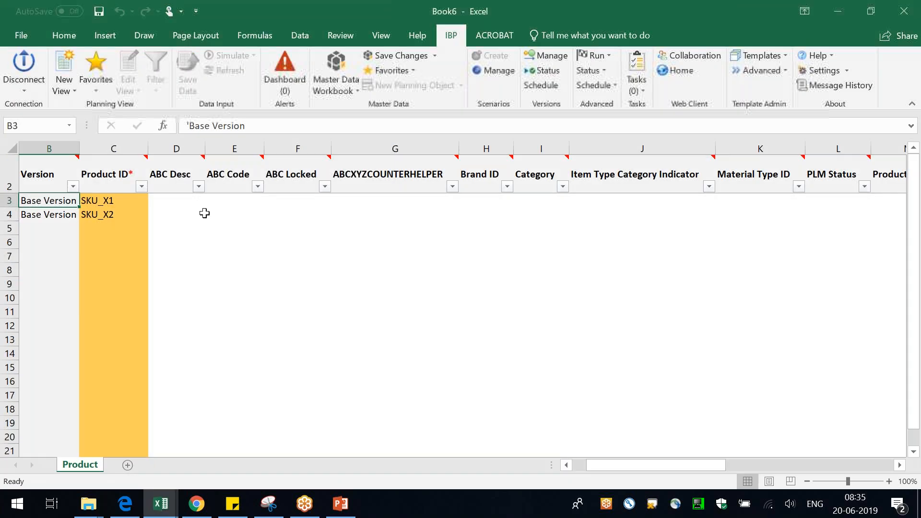
Hide the Product sheet columns from ABC Desc through Quick Turn Market Available.
drag(175, 148, 491, 154)
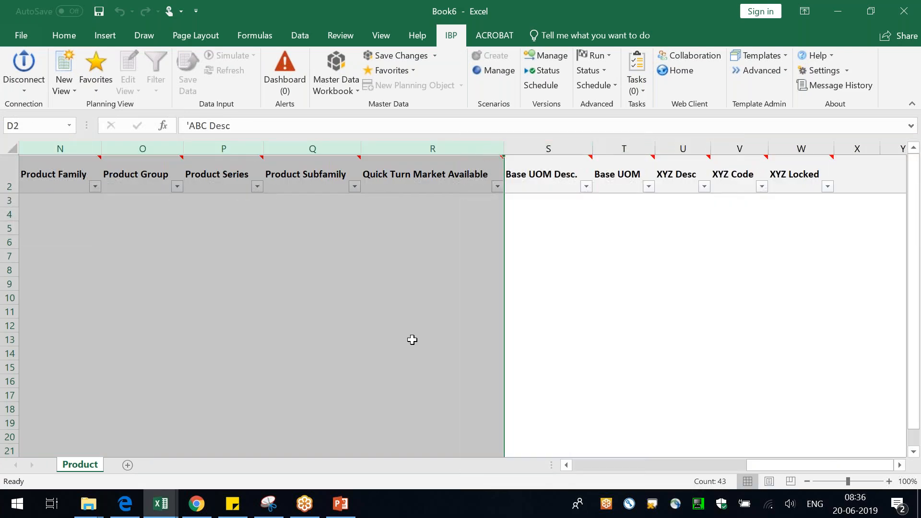
right_click(440, 339)
click(442, 312)
key(ctrl+Home)
Set Base UOM to EA and Base UOM Desc. to Each for both SKU_X1 and SKU_X2.
click(279, 199)
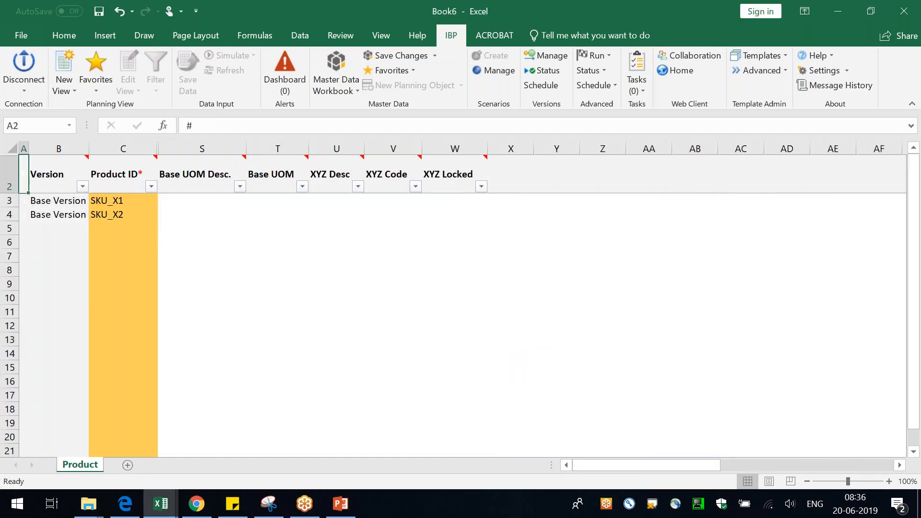
click(279, 200)
text(EA)
key(Return)
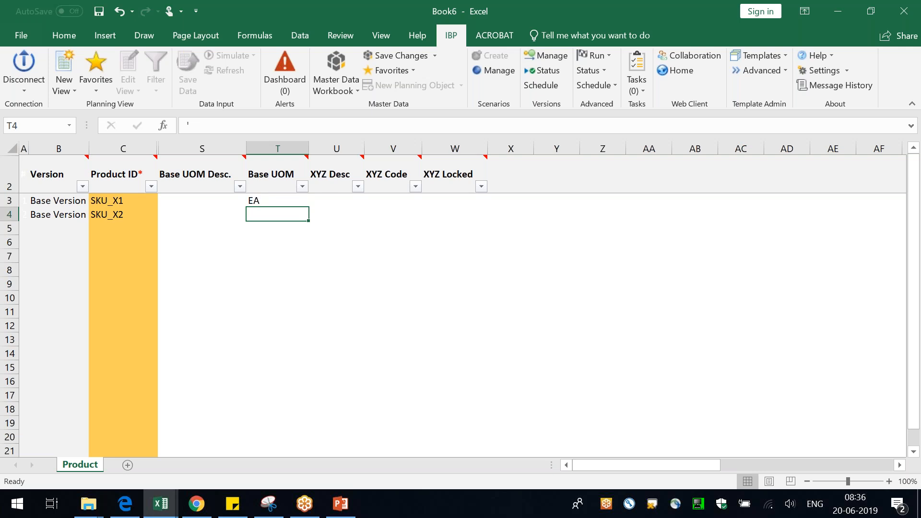
key(Up)
key(Left)
text(Each)
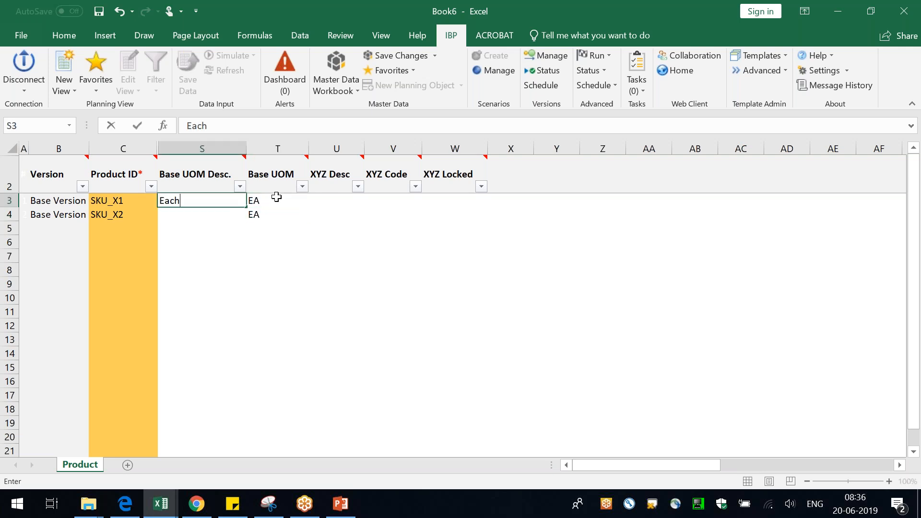
key(Return)
key(ctrl+d)
Save the Product master data changes to IBP without downloading the change report.
click(417, 60)
key(Return)
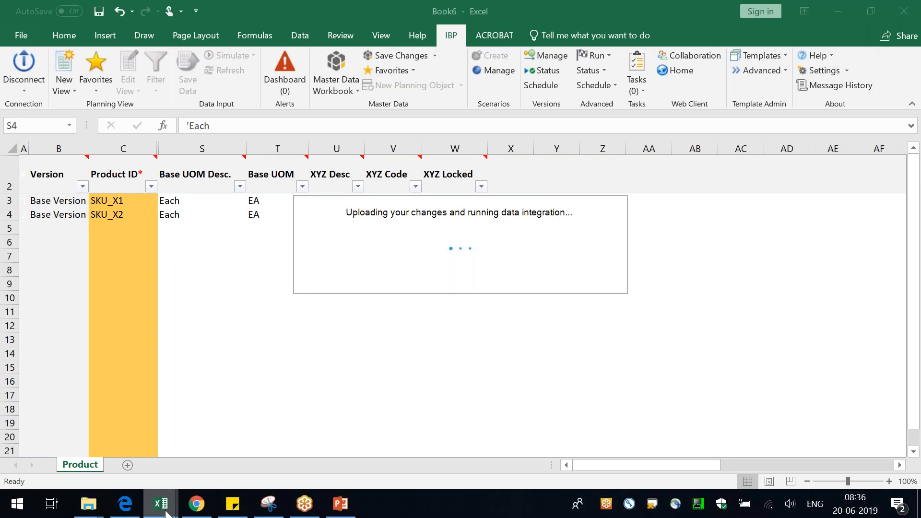
mouse_move(165, 512)
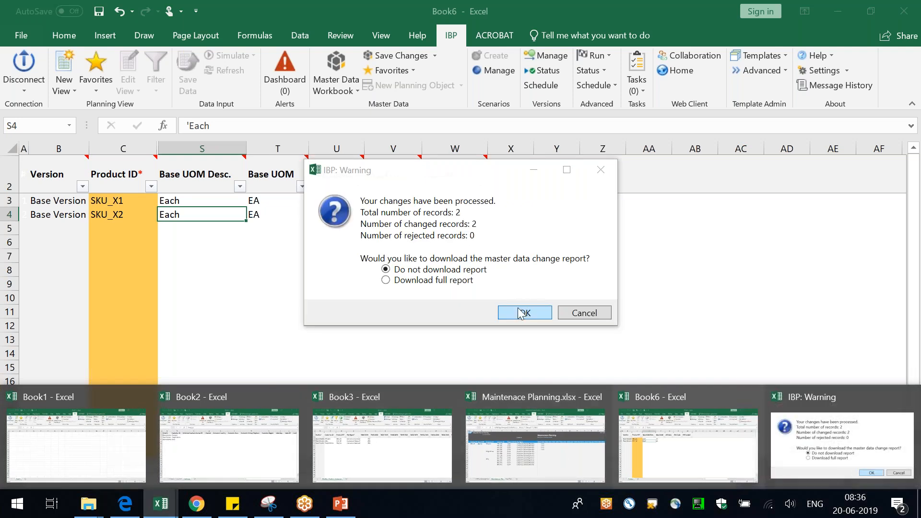
click(524, 312)
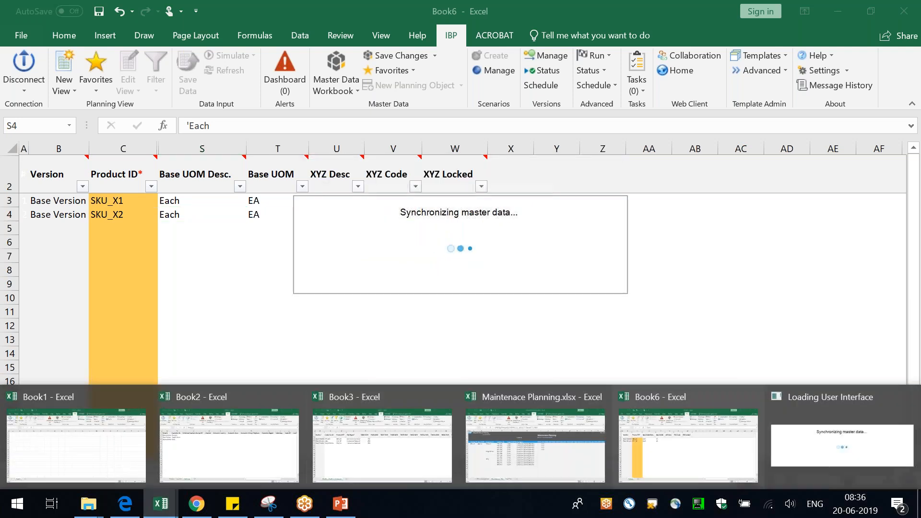
Switch to the Maintenace Planning workbook, refresh the Maintenance Plan sheet and check the Base UOM of SKU_X1.
click(564, 441)
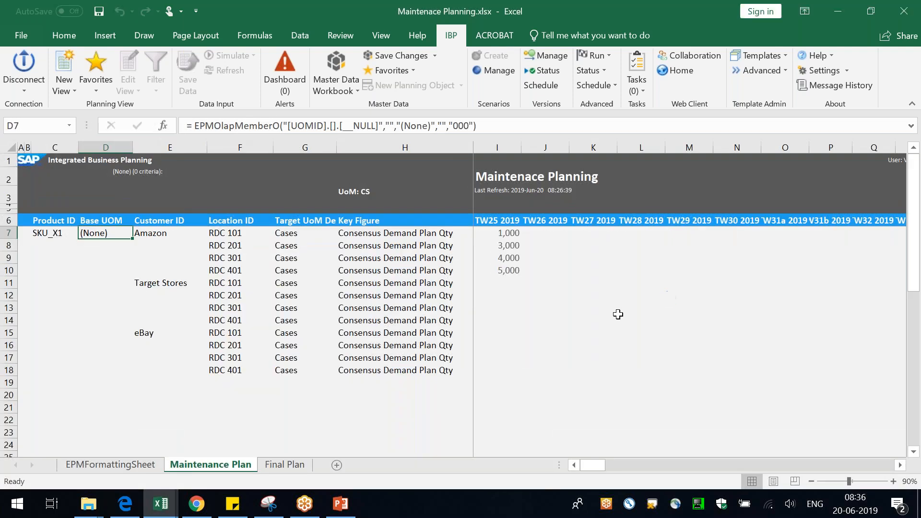
click(228, 71)
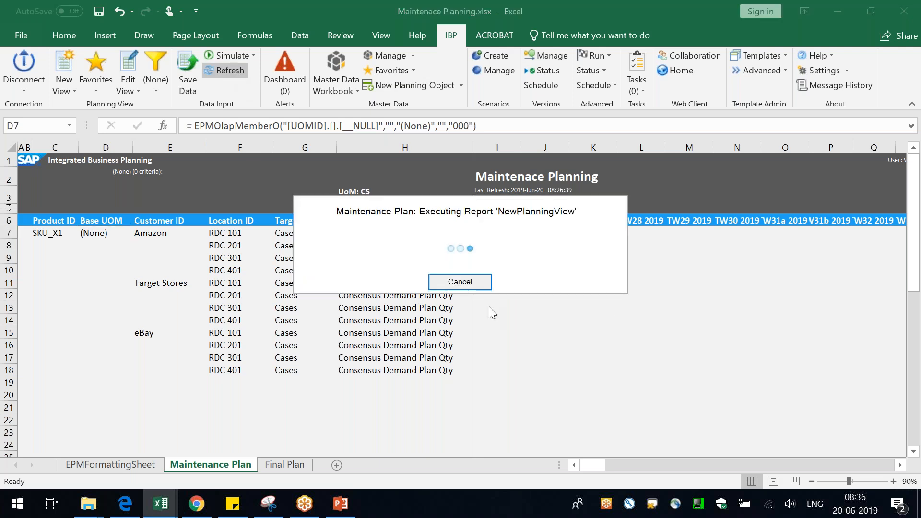
click(46, 233)
click(105, 233)
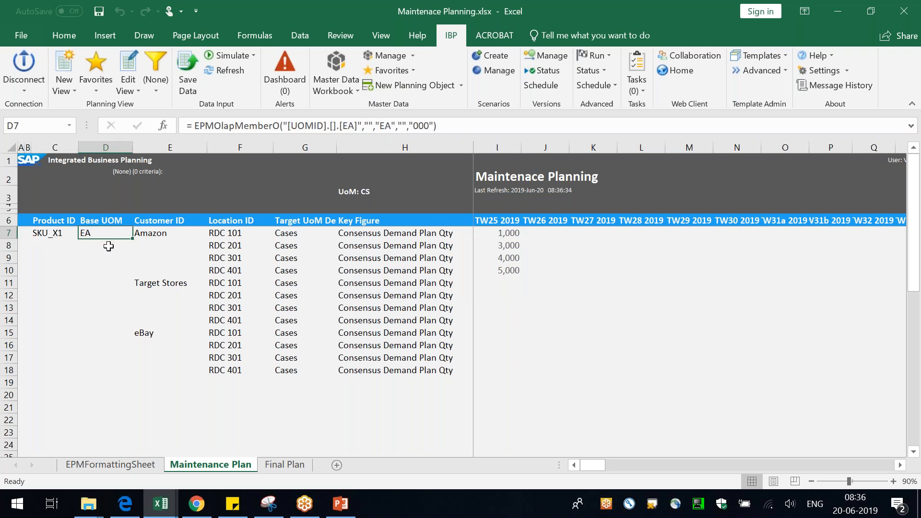
Widen the Target UoM Desc. column and review the TW25 2019 quantities for Amazon across its four locations.
drag(162, 235, 243, 246)
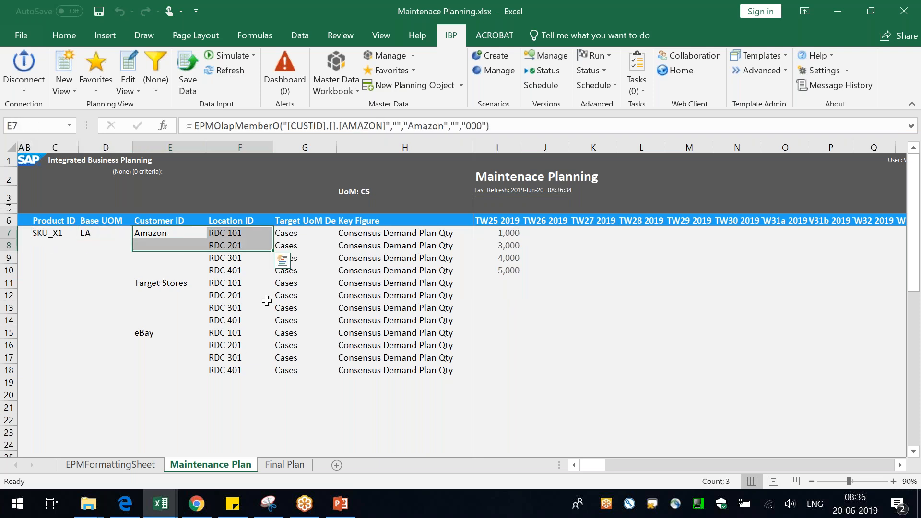
click(305, 235)
drag(337, 147, 369, 151)
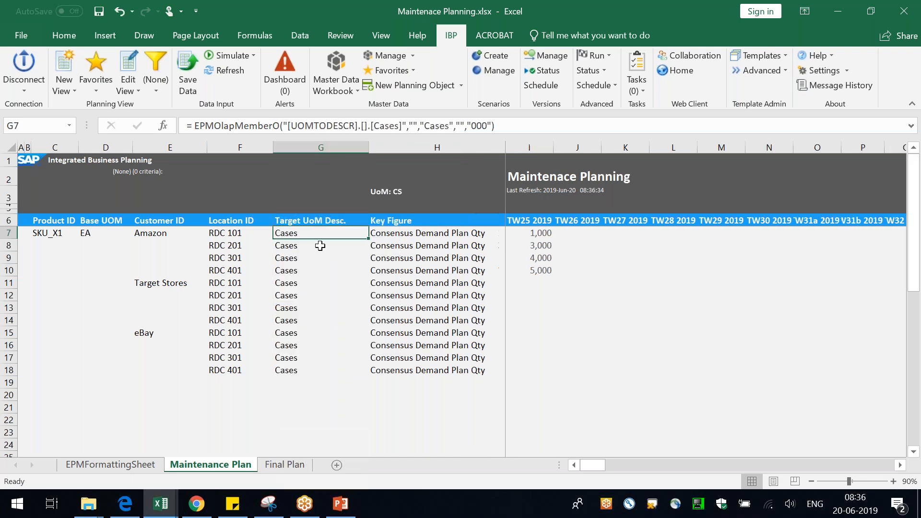
drag(537, 238, 540, 271)
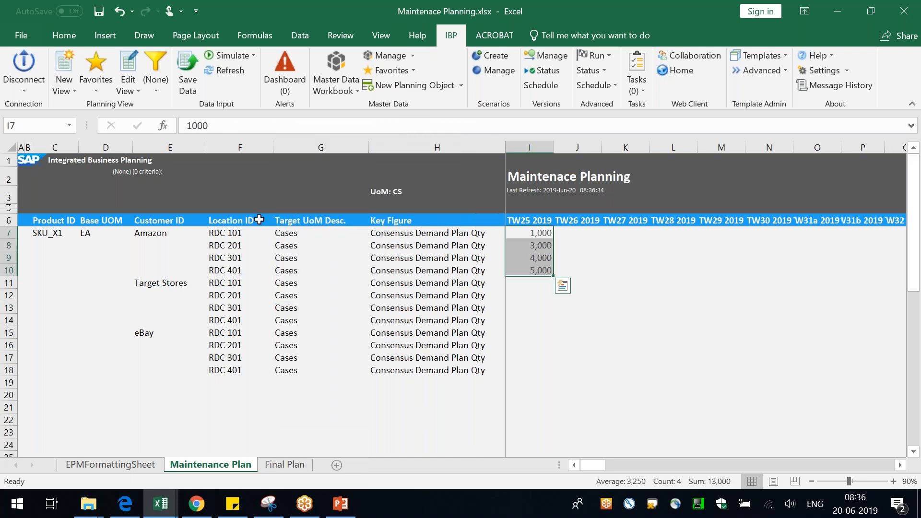
Set the Maintenance Plan view's target UoM to PL and apply the change without a filter.
click(134, 58)
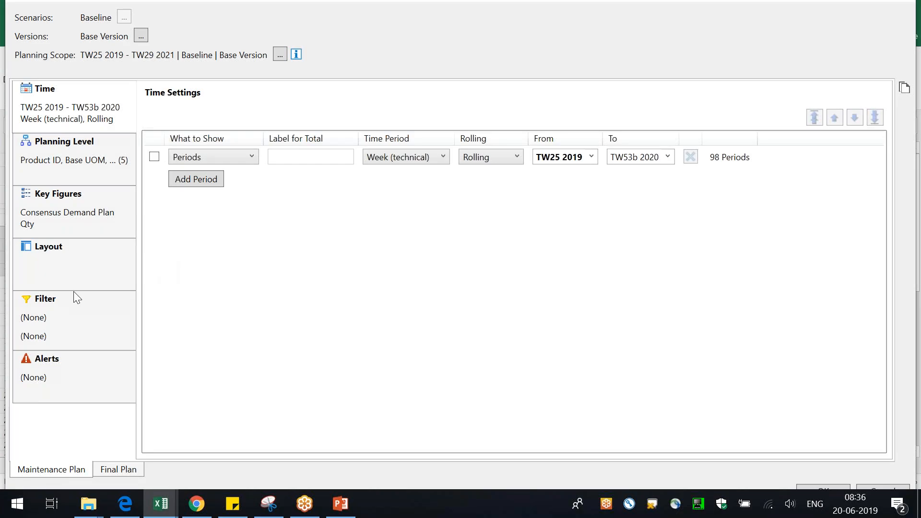
click(66, 217)
click(623, 440)
click(613, 468)
click(833, 488)
click(537, 284)
click(525, 285)
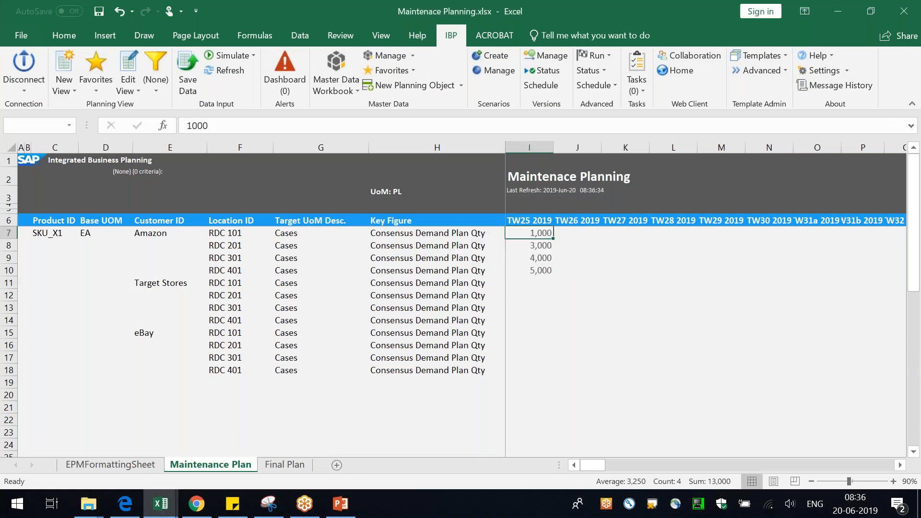
Check the Target UoM Desc. values and the converted TW25 2019 demand quantities for Amazon.
click(304, 233)
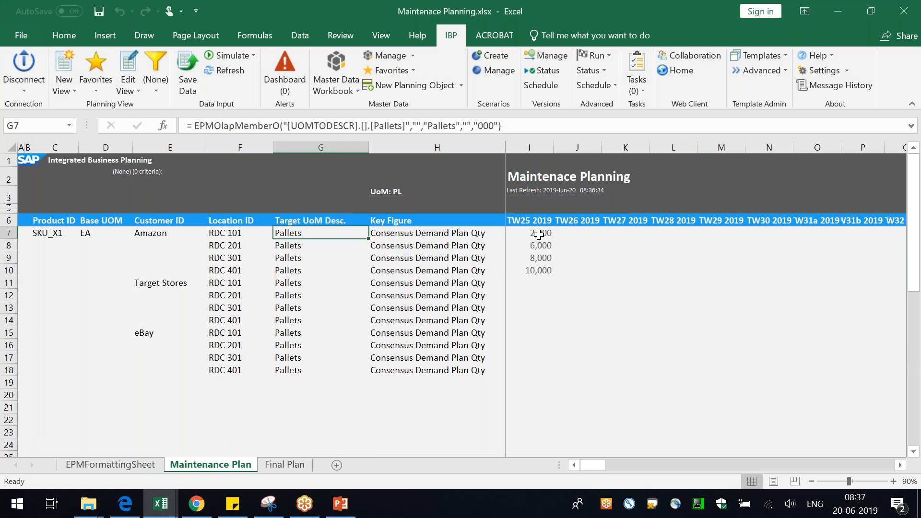
drag(537, 233, 537, 270)
click(613, 369)
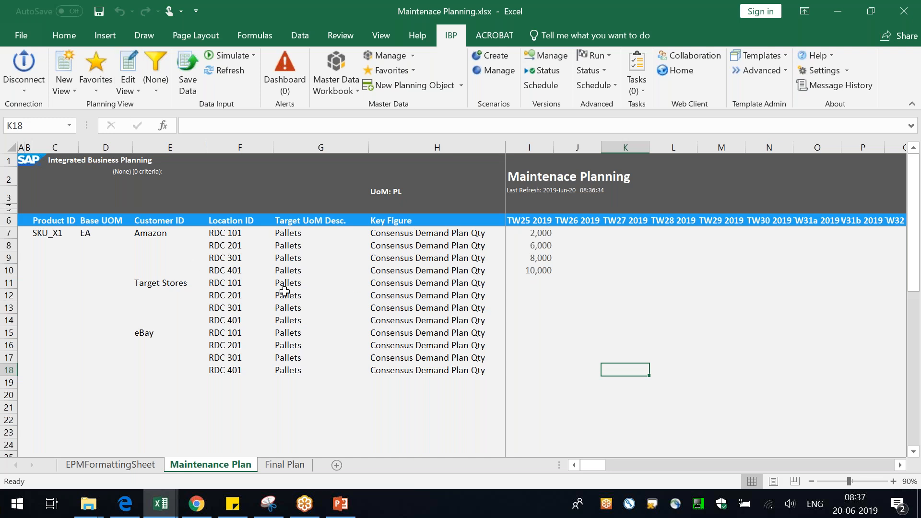
click(292, 231)
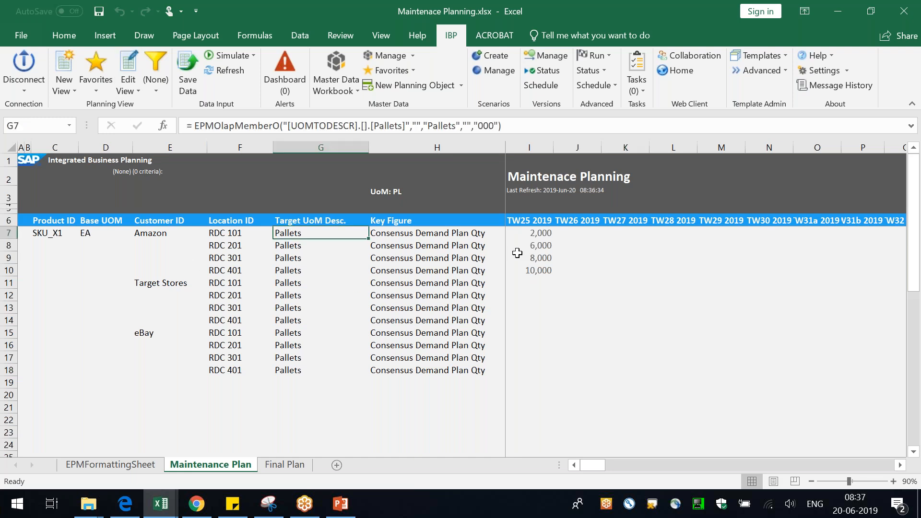
Move Target UoM Desc. below Key Figure on the Maintenance Plan view's row axis and apply the layout without a filter.
click(125, 65)
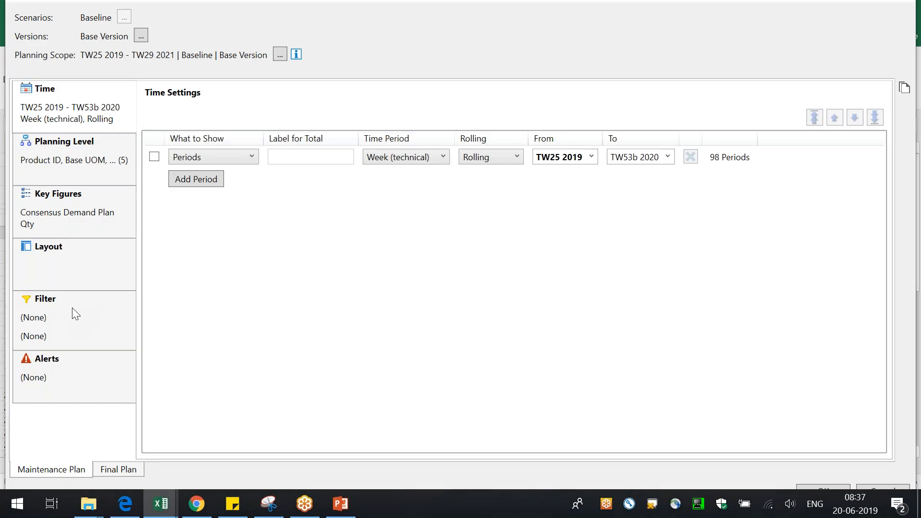
click(66, 277)
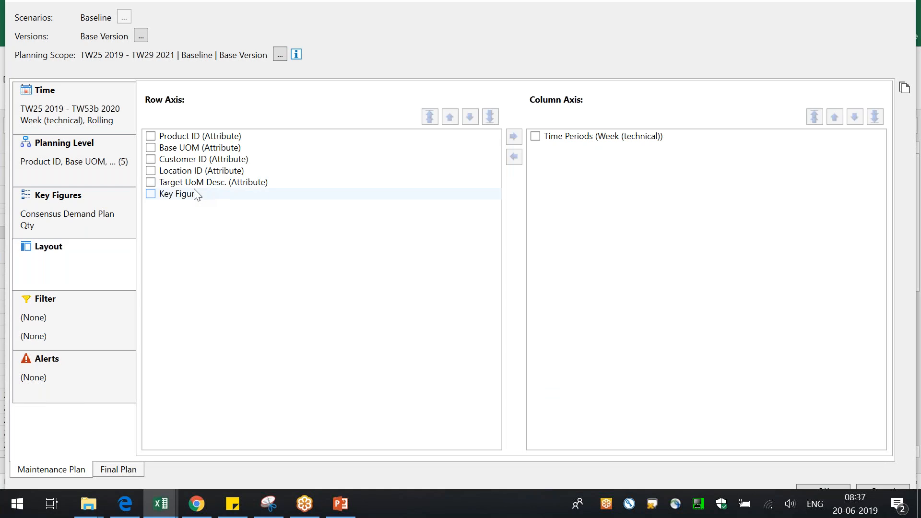
click(150, 182)
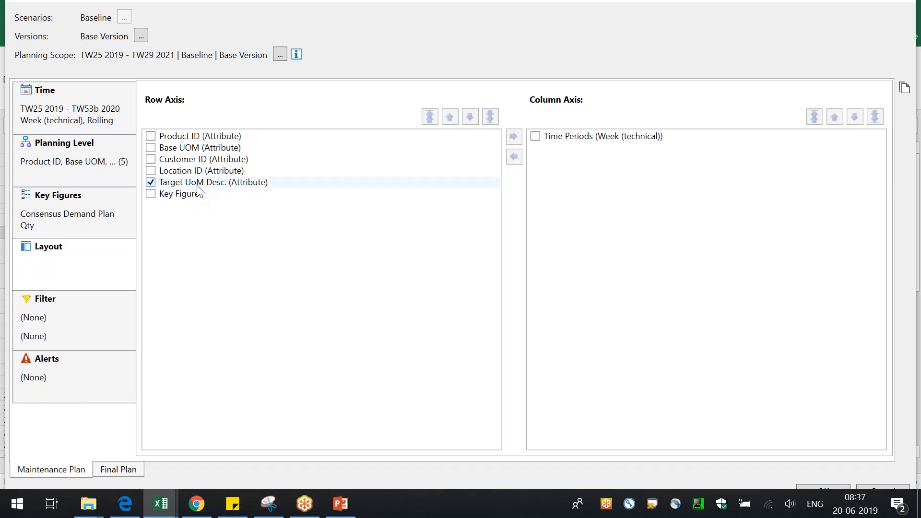
click(470, 117)
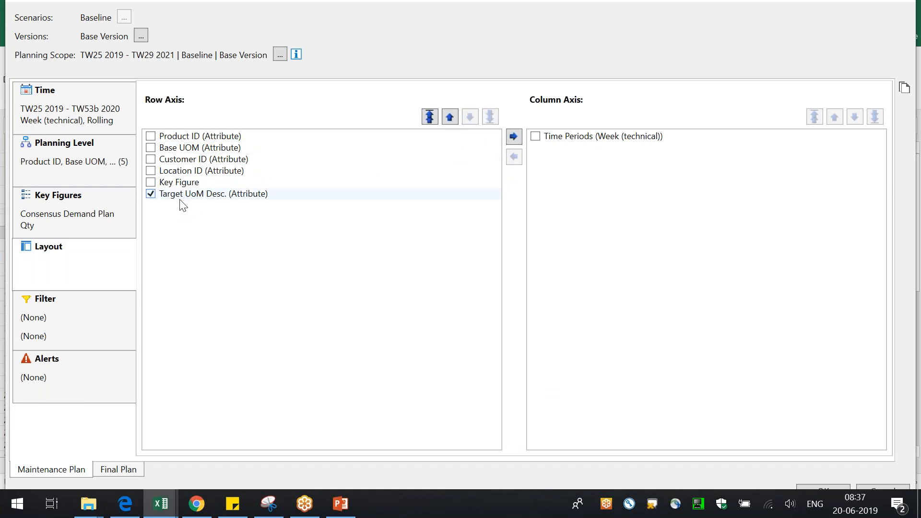
click(815, 485)
click(537, 290)
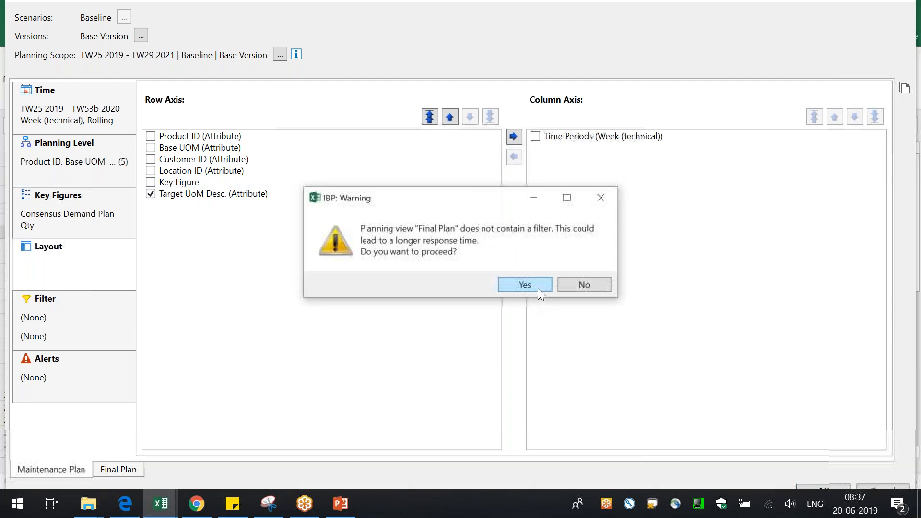
click(538, 289)
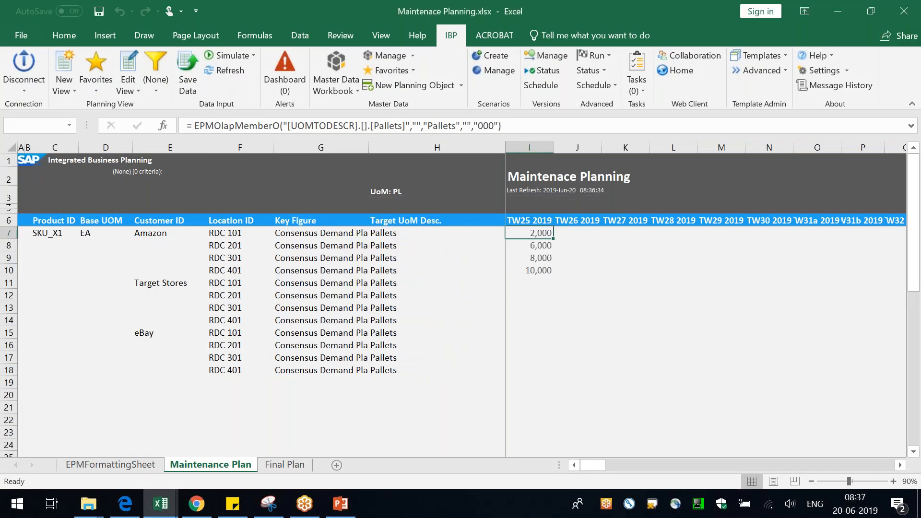
Widen the Key Figure column to fit its full text and narrow the Target UoM Desc. column.
drag(368, 148, 426, 149)
drag(563, 148, 505, 148)
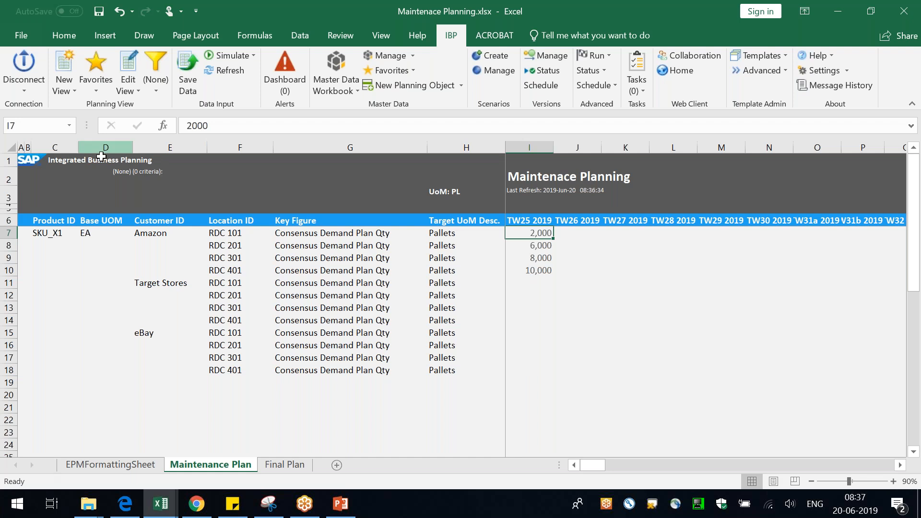
drag(80, 150, 86, 154)
drag(126, 223, 134, 223)
click(148, 355)
Switch to IBP Configuration in the browser and open Master Data Types in a separate tab.
click(200, 507)
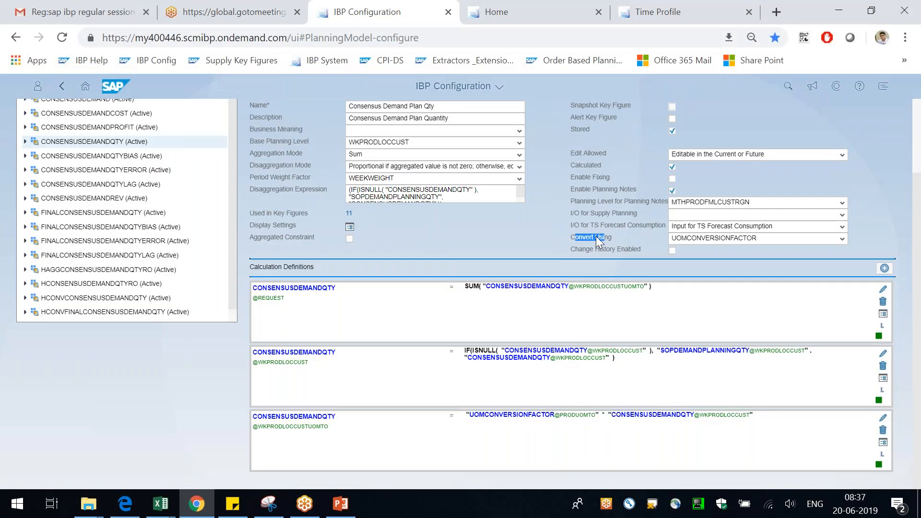
scroll(598, 239, up, 3)
click(316, 144)
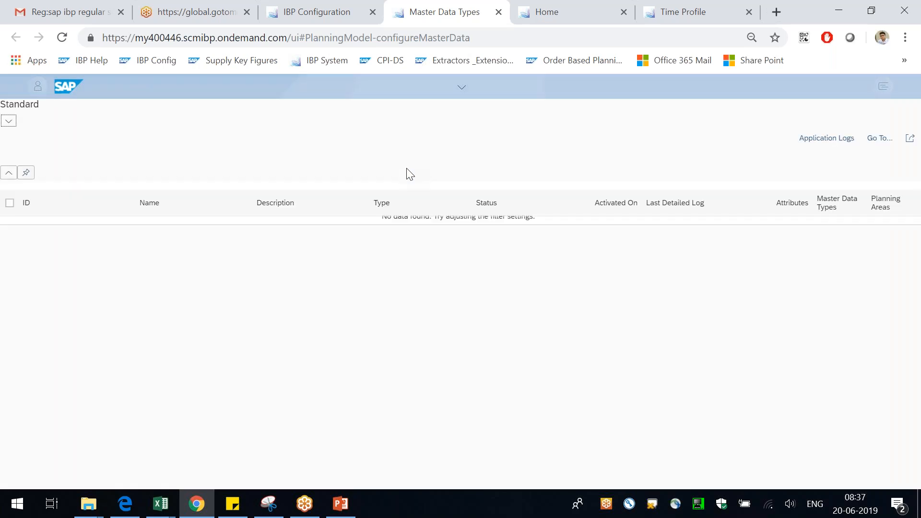
Search the master data types for c02uom and open the compound type C02UOMCONVERSIONFACTOR.
click(109, 163)
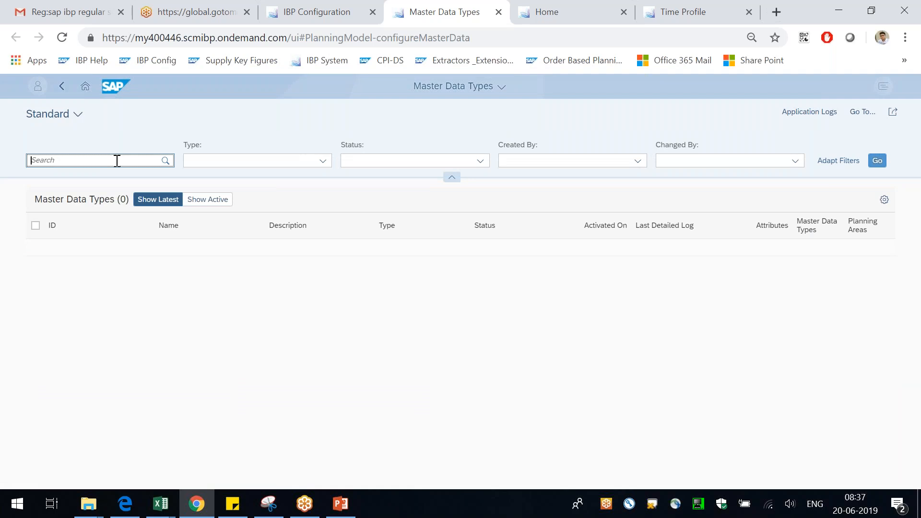
text(c02)
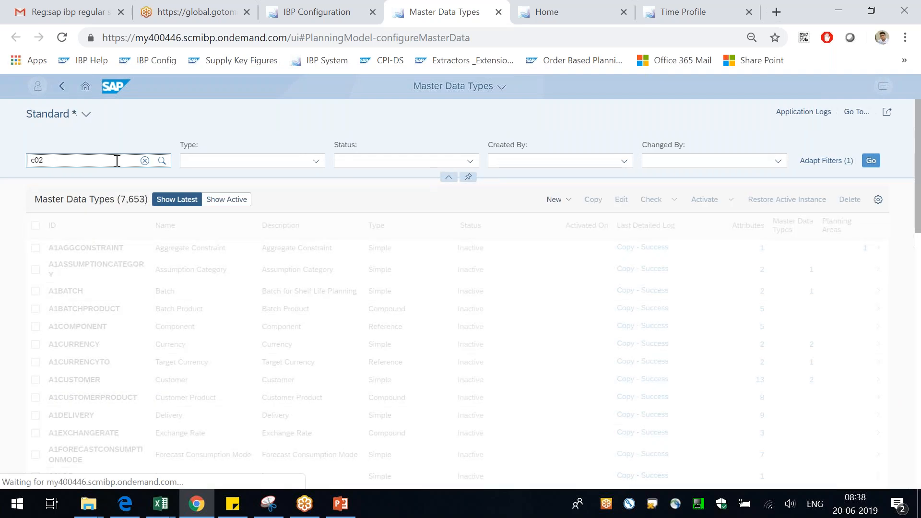
text(uom)
click(871, 161)
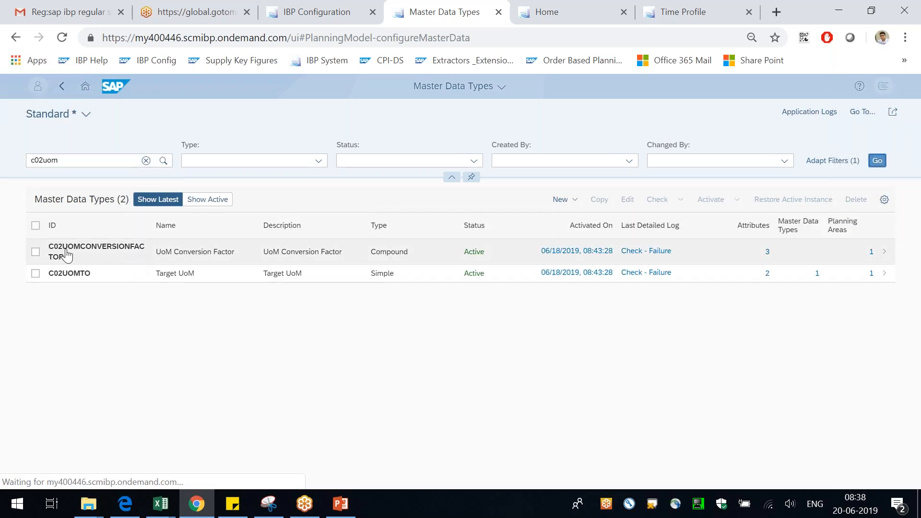
drag(53, 247, 161, 263)
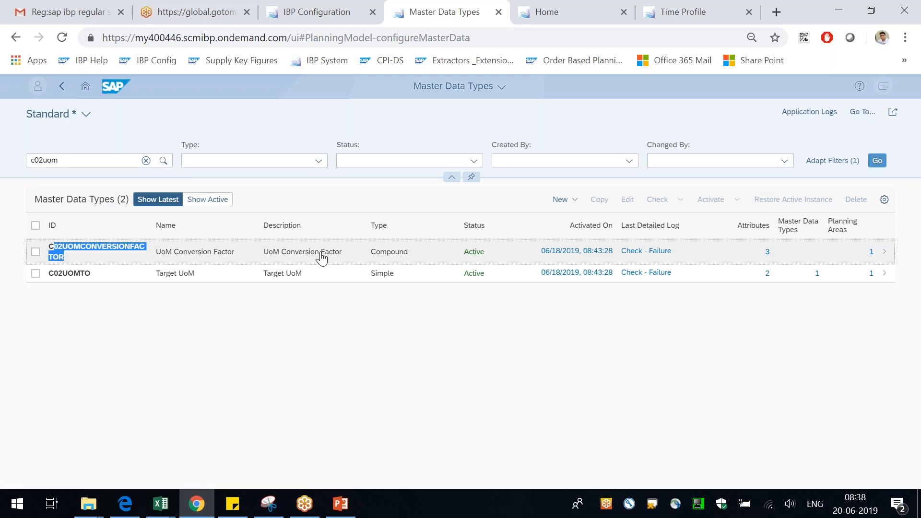
click(364, 258)
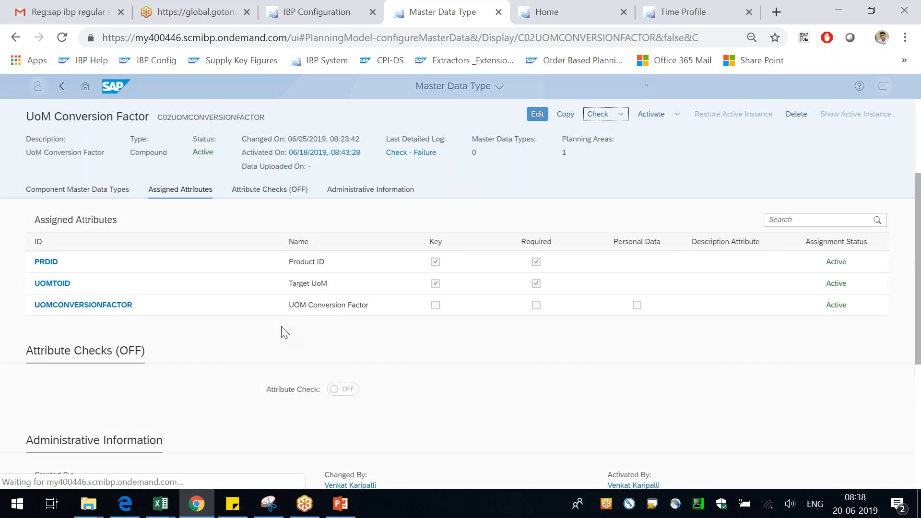
Examine the component master data types and assigned attributes of UoM Conversion Factor.
drag(94, 262, 34, 263)
drag(105, 220, 143, 221)
drag(88, 280, 29, 284)
click(167, 304)
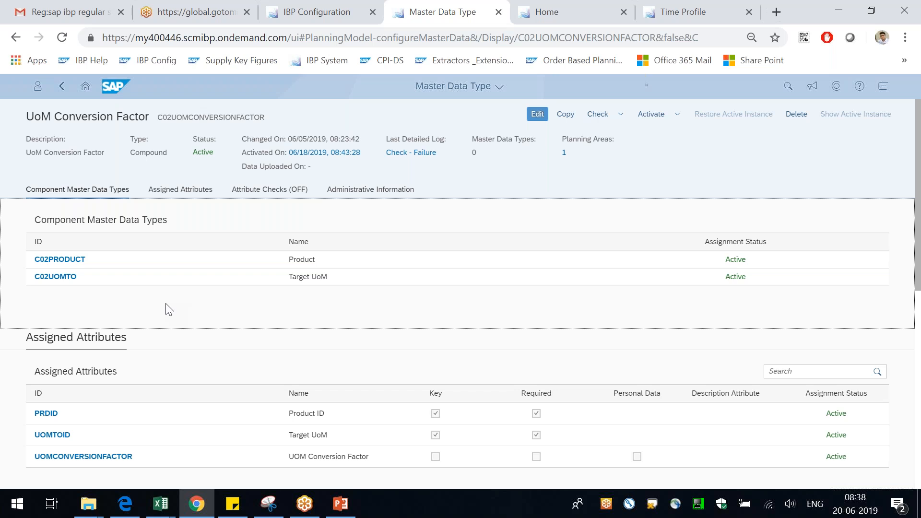
drag(69, 415, 25, 406)
drag(91, 431, 47, 427)
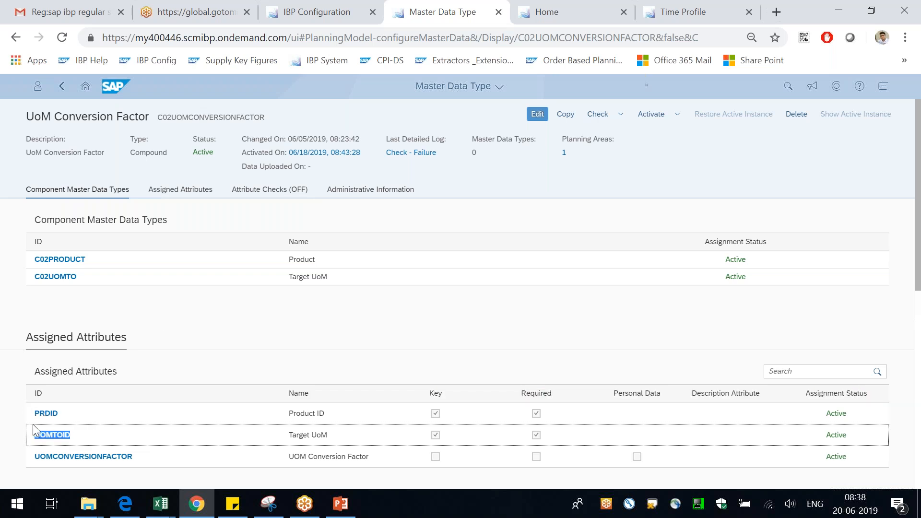
drag(136, 458, 46, 456)
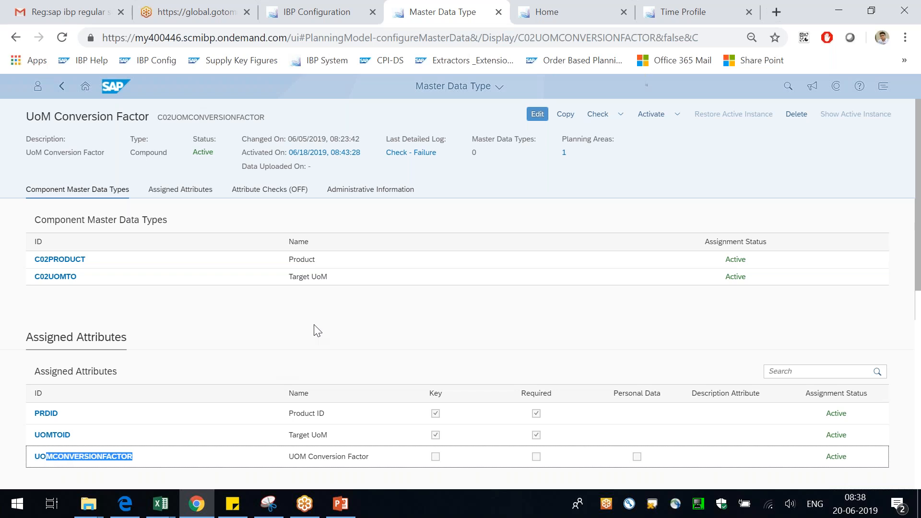
click(314, 325)
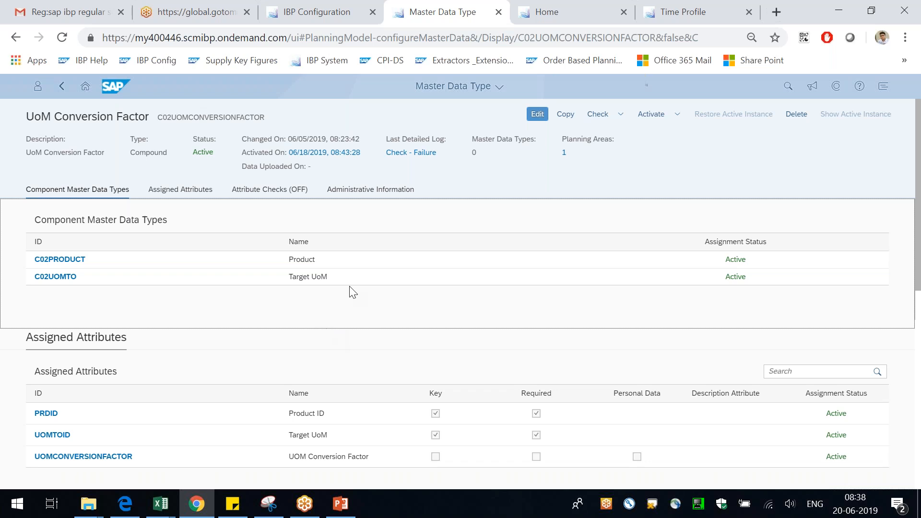
Go to the IBP Home page and open Configuration from the Model Configuration group.
click(340, 7)
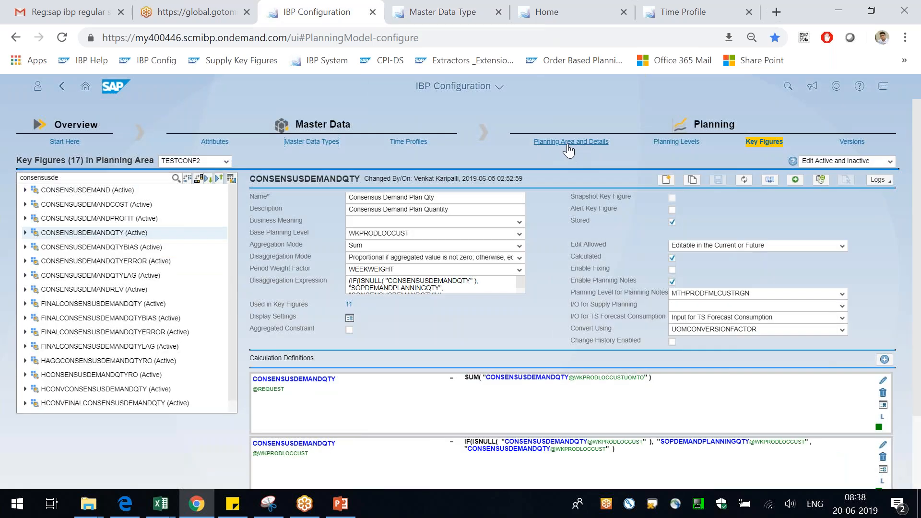
click(555, 6)
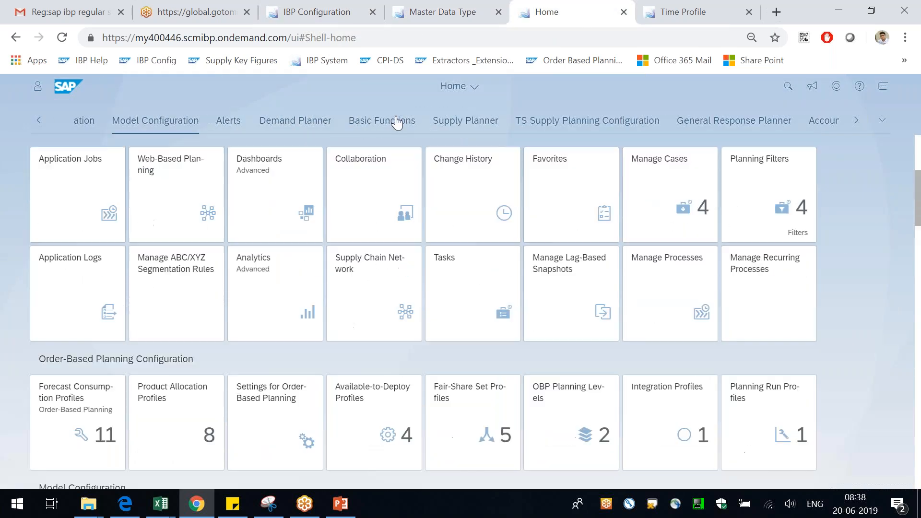
click(397, 122)
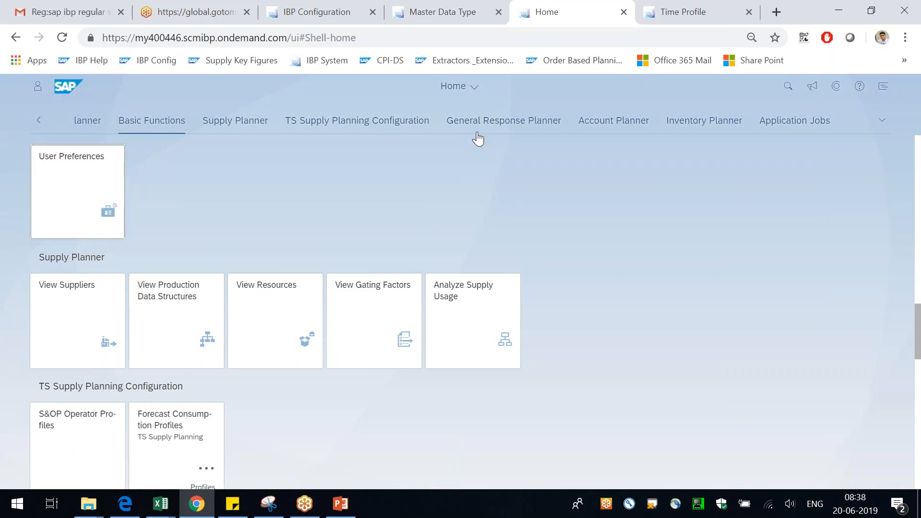
click(39, 121)
click(39, 122)
click(431, 121)
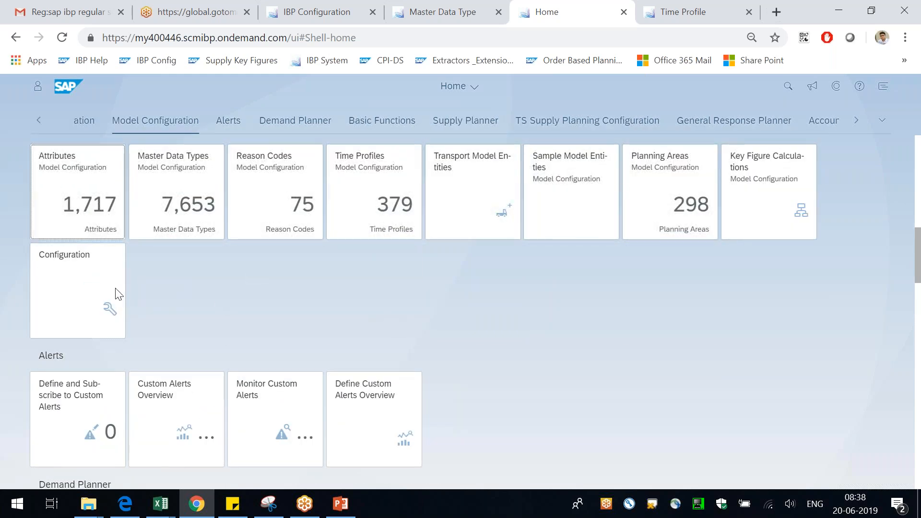
click(88, 277)
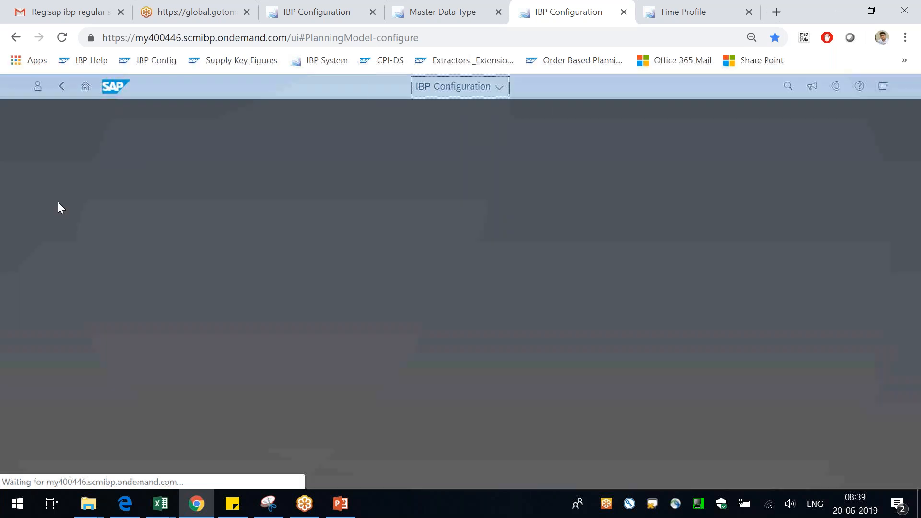
Switch to the PowerPoint deck, duplicate slide 4 and clear the numbered list text on the copy.
click(339, 501)
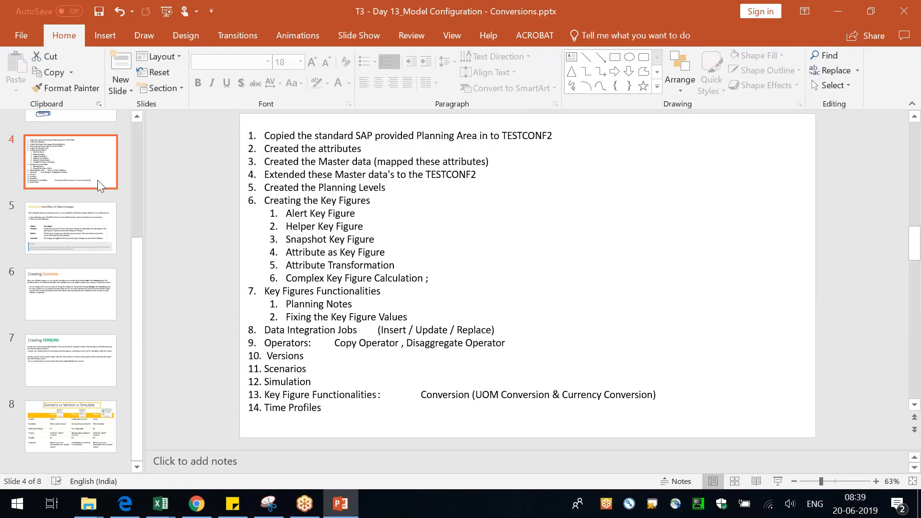
right_click(79, 164)
click(134, 259)
click(272, 148)
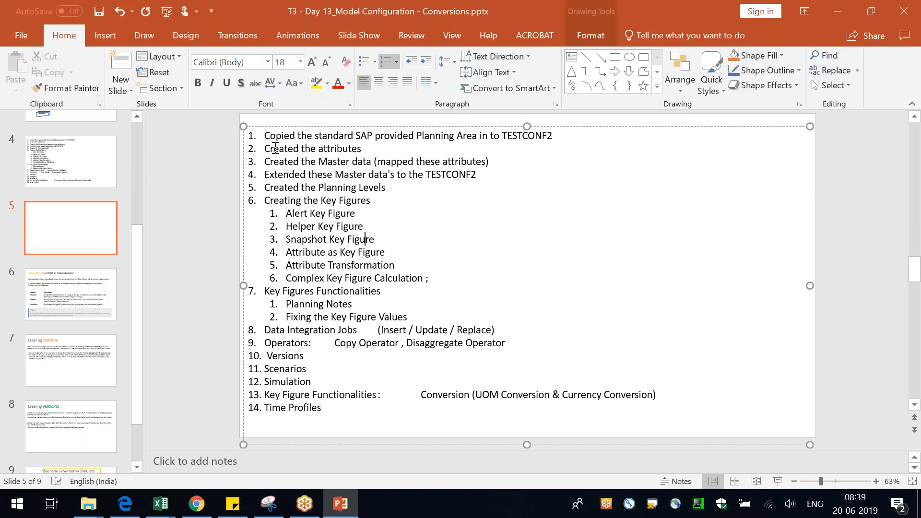
mouse_move(266, 134)
mouse_down()
mouse_move(504, 384)
mouse_move(681, 415)
mouse_up()
key(Delete)
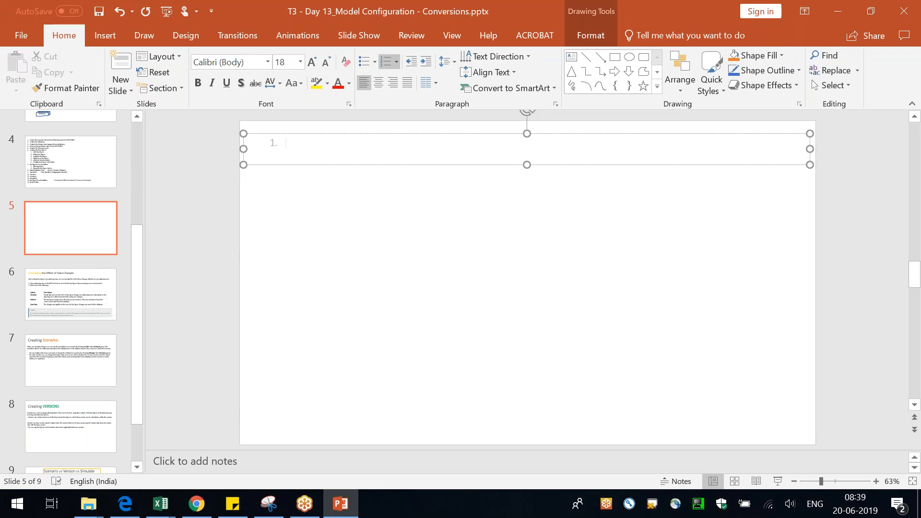
Enter "Maintain a Base UOM" as the first list item on slide 5 and start the second with "Maintain a Targ".
text(Maintain a Base UOM)
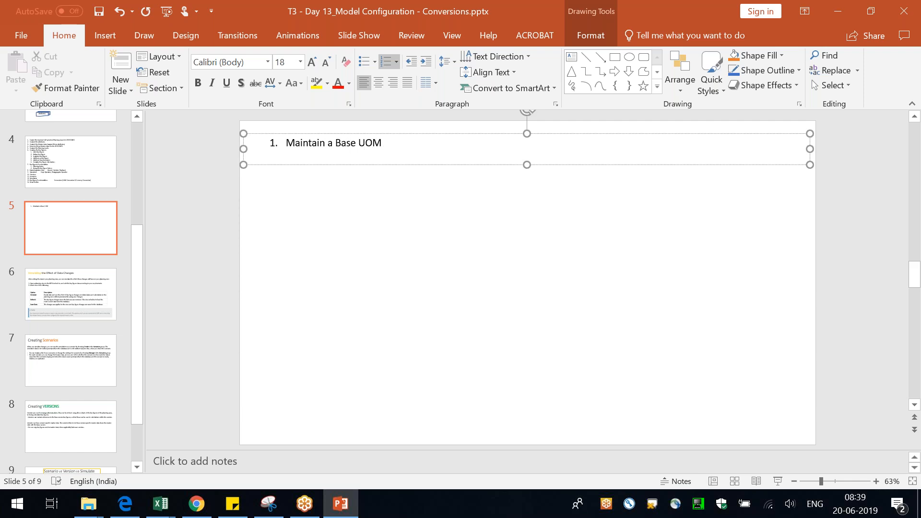
key(Return)
text(Maintain a Targ)
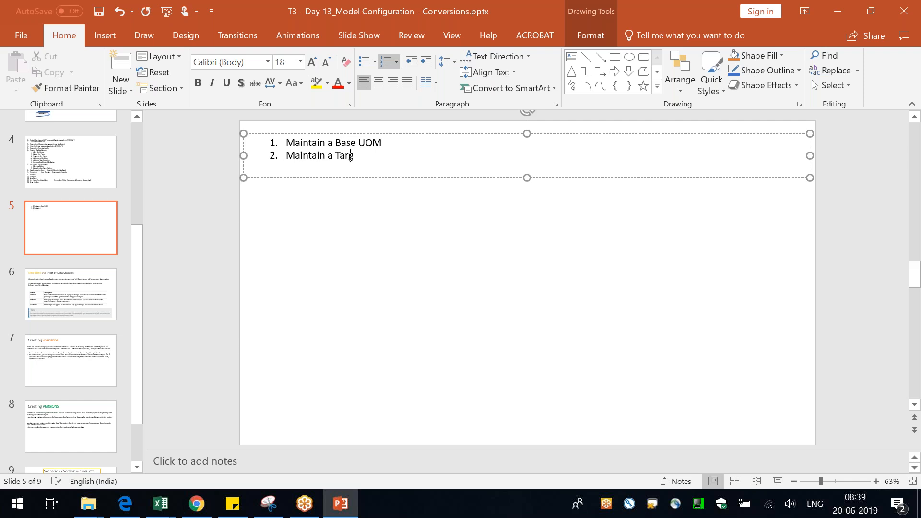
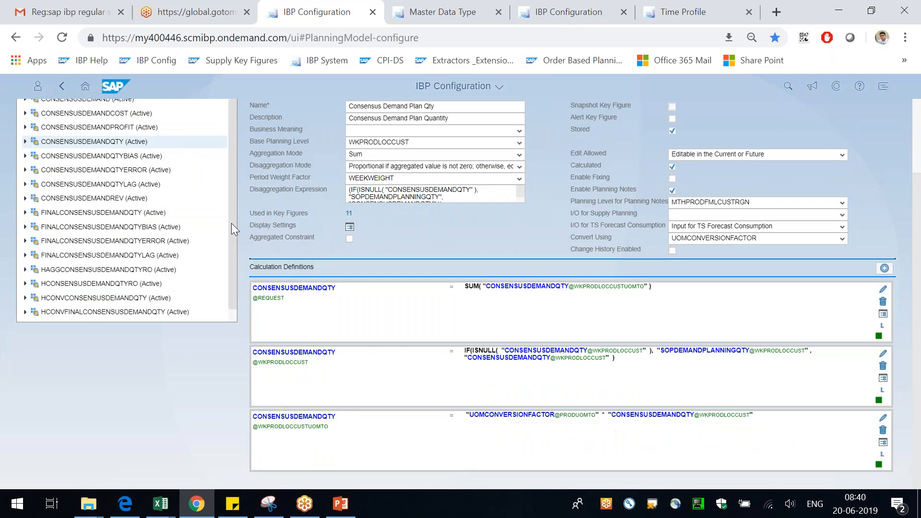
Search the TESTCONF2 key figures for uomcon and open UOMCONVERSIONFACTOR to check its definition.
drag(82, 178, 7, 178)
text(uomcon)
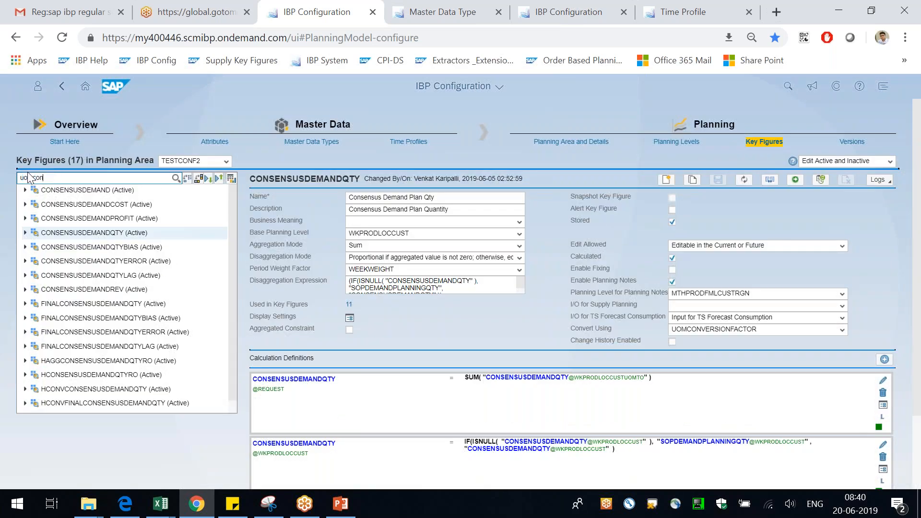
click(175, 178)
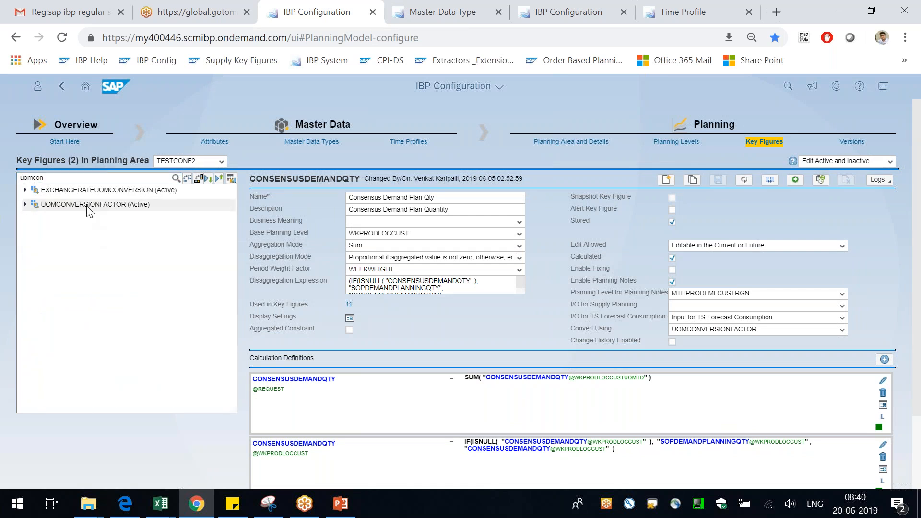
click(86, 204)
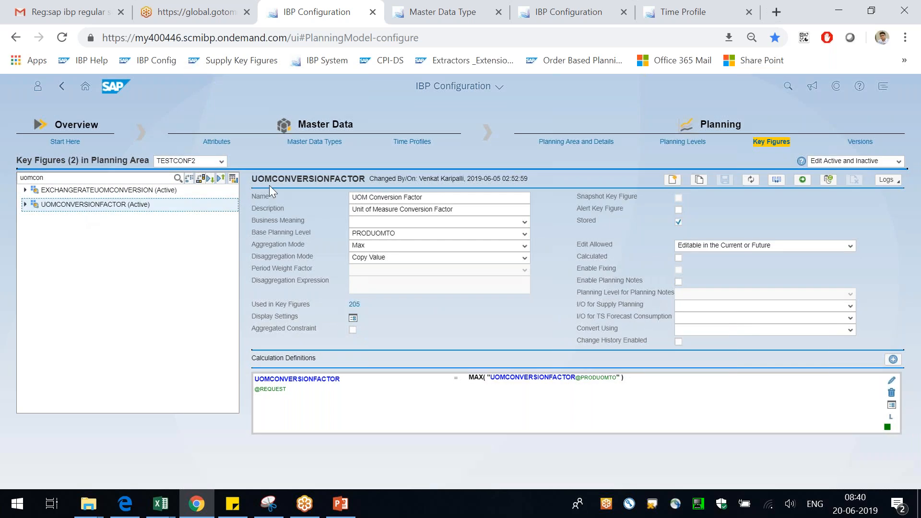
drag(256, 179, 357, 179)
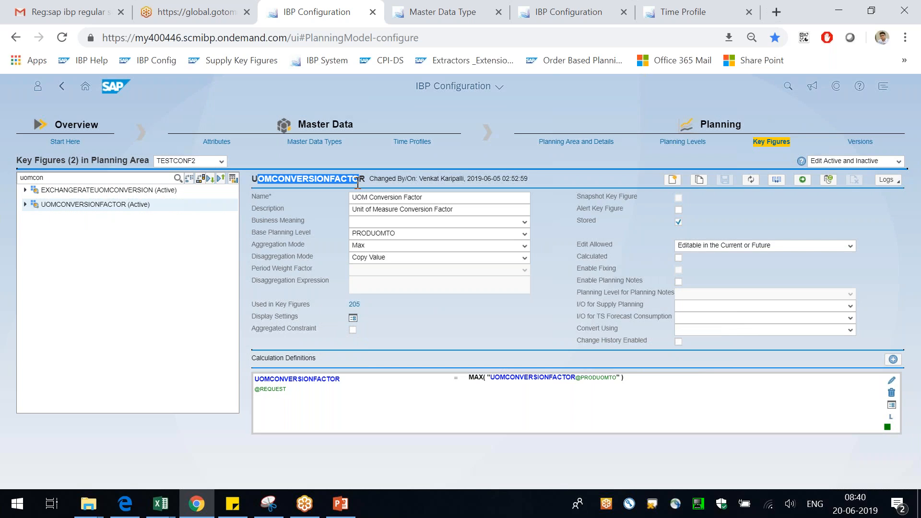
Switch to the browser page showing Planning Area and Details and search the planning areas for testconf.
click(568, 11)
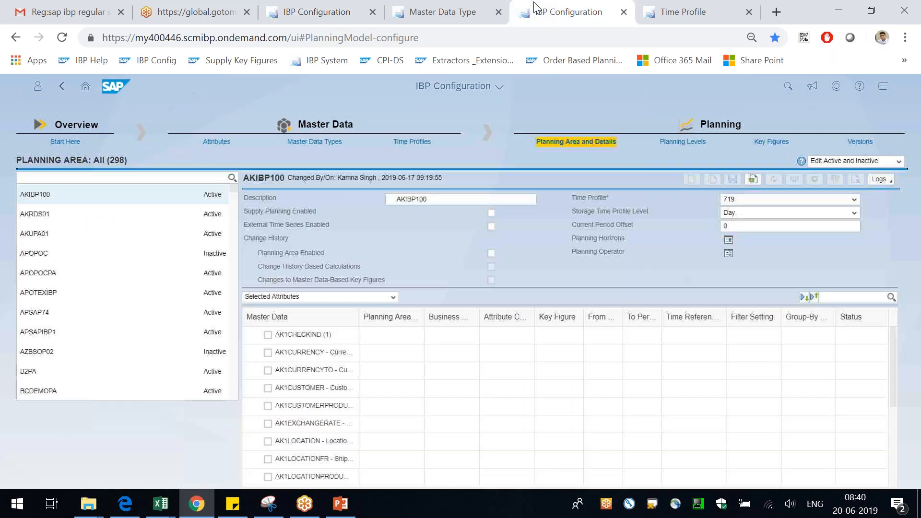
click(89, 177)
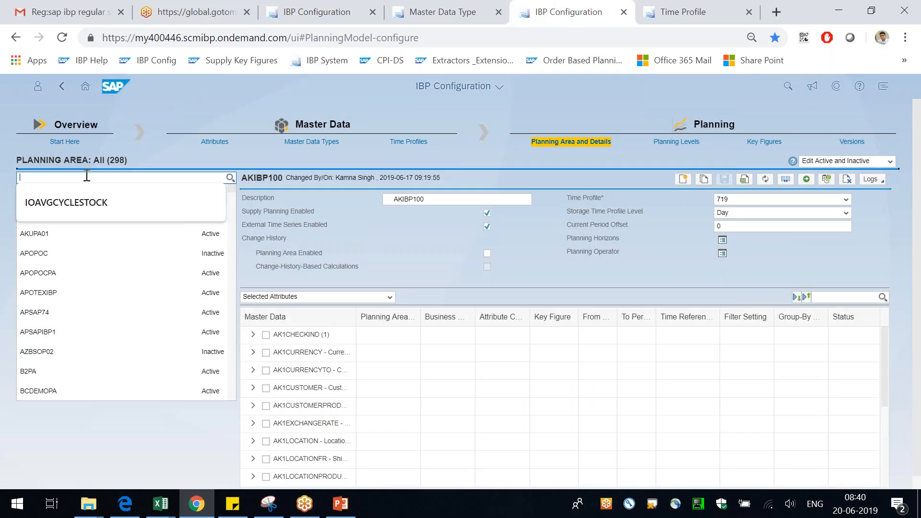
text(testconf)
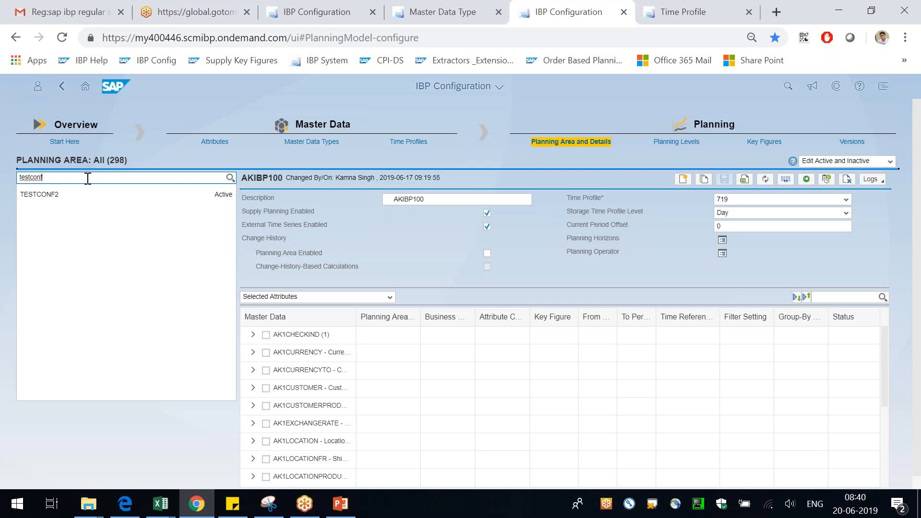
Switch to Book6 in Excel and load the UoM Conversion Factor master data type for the Base Version in place of Product.
click(161, 503)
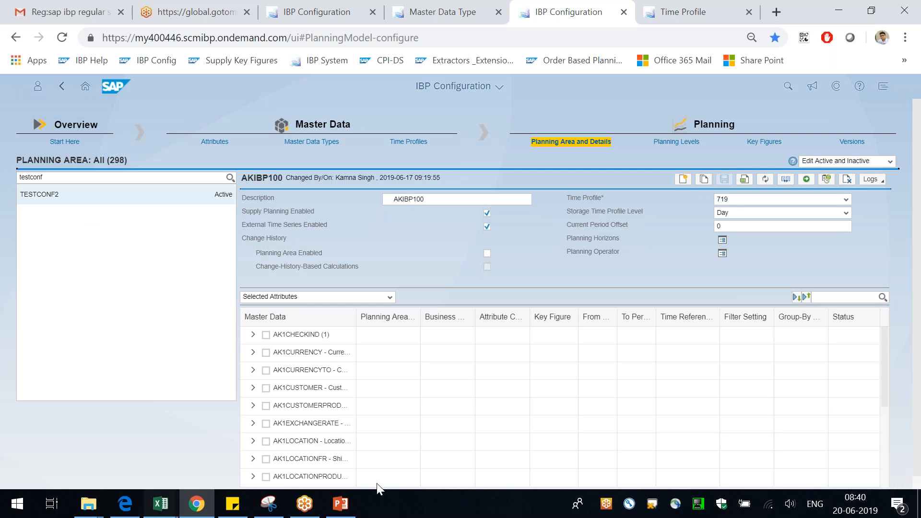
click(673, 482)
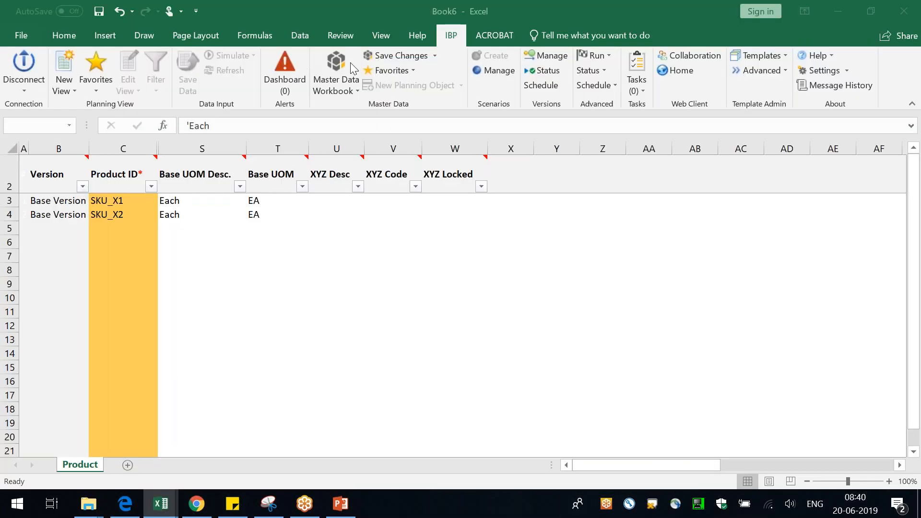
click(347, 62)
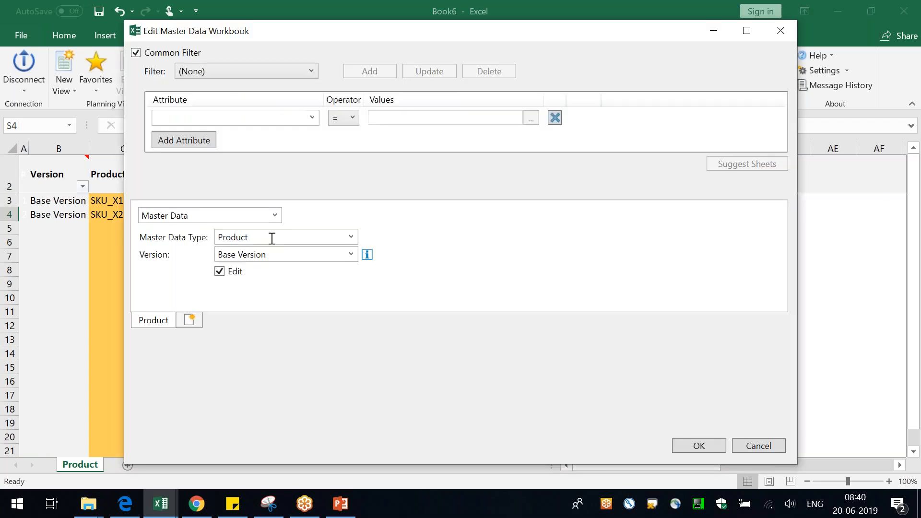
text(Uo)
click(508, 302)
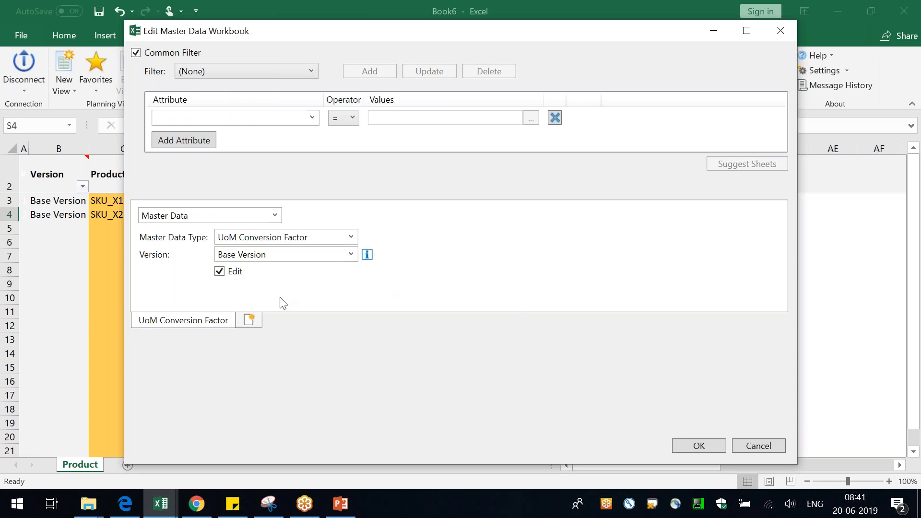
click(699, 446)
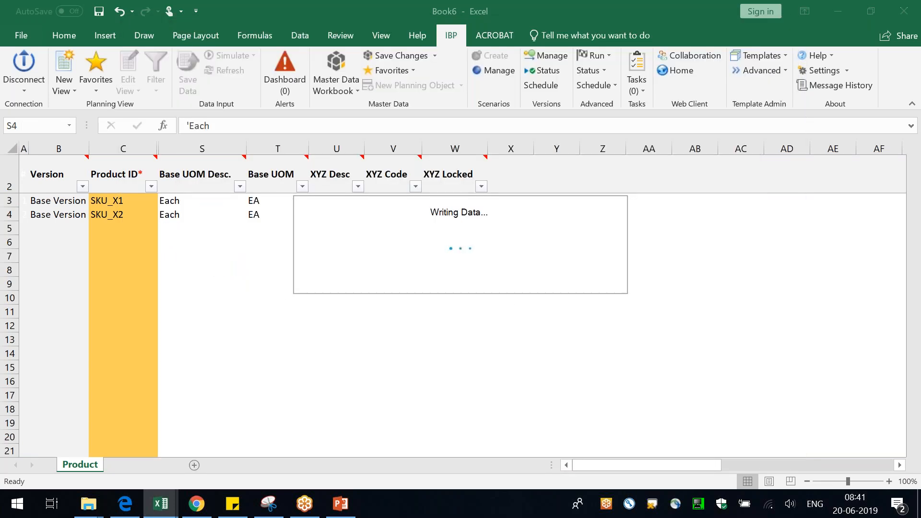
Try to set the UOM Conversion Factor of SKU_X1 for target UoM CS to 0.1.
click(287, 186)
key(Up)
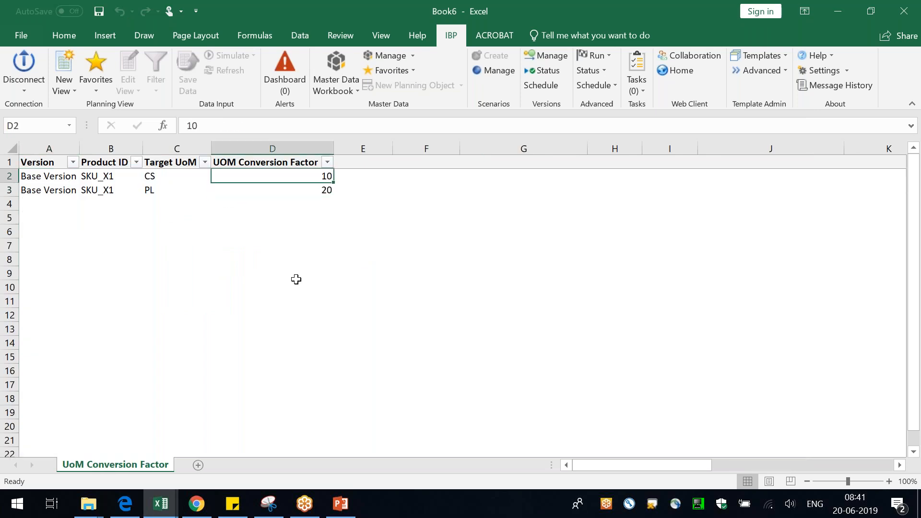
text(0.1)
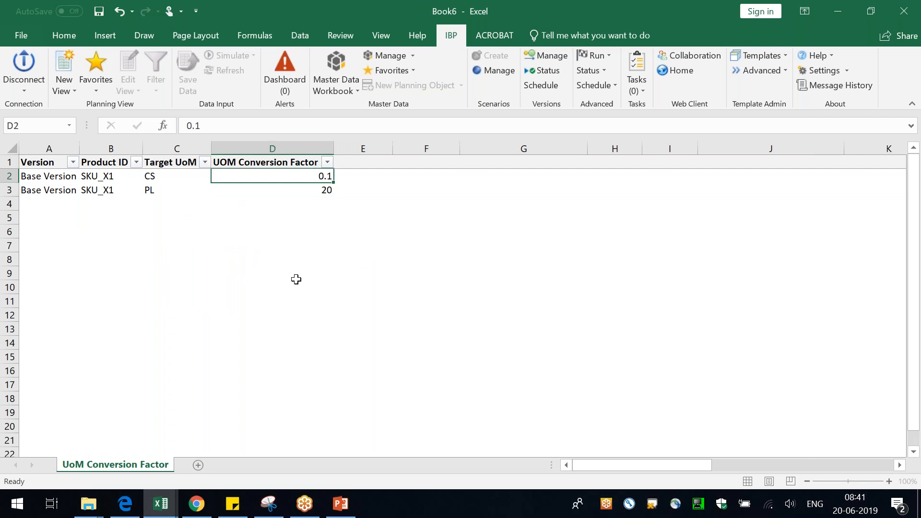
key(Return)
Reload the UoM Conversion Factor data as editable and save SKU_X1's factor for target UoM CS as 0.1.
click(338, 60)
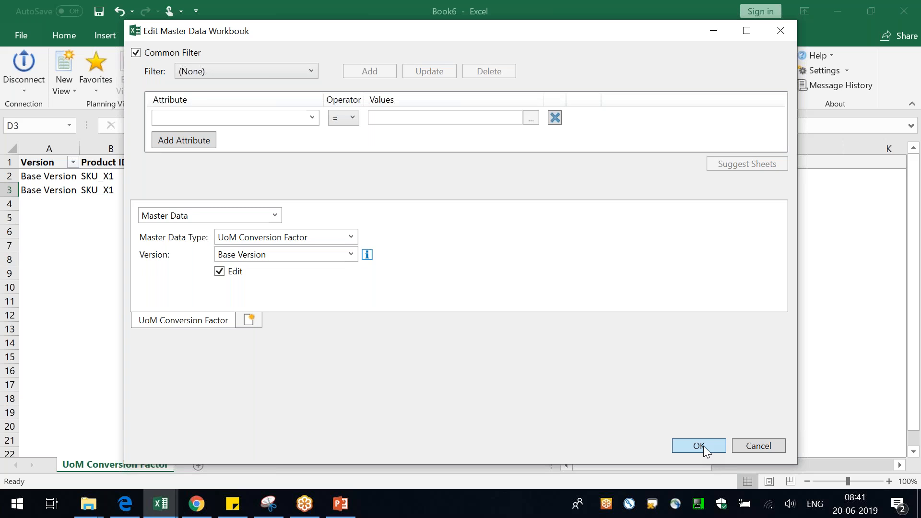
click(699, 445)
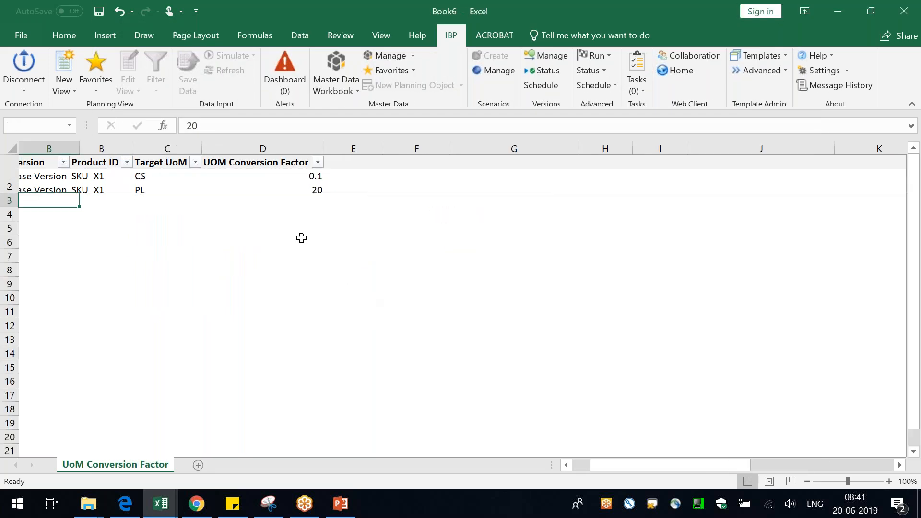
click(323, 206)
text(0.1)
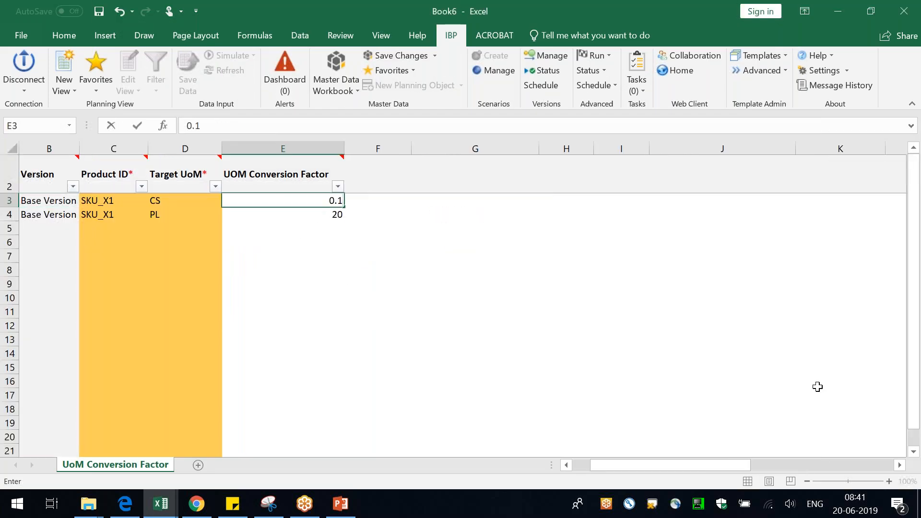
key(Return)
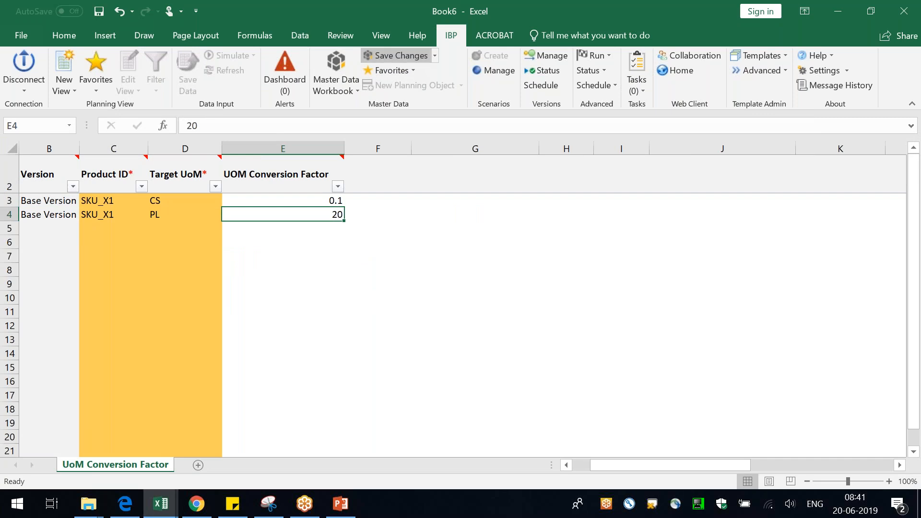
click(540, 331)
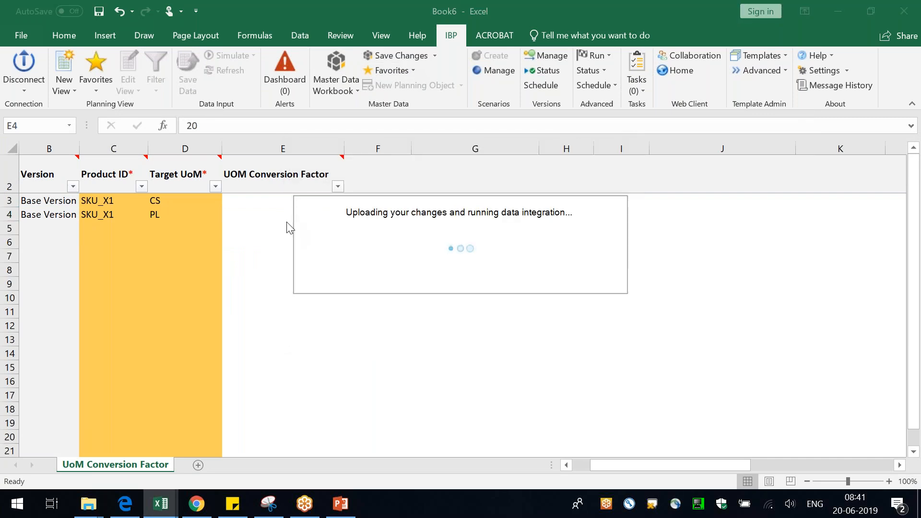
click(507, 313)
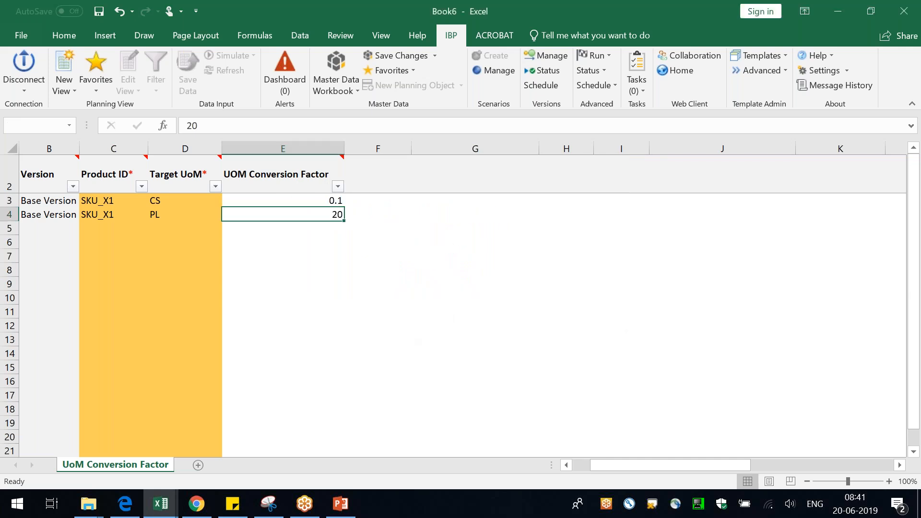
Switch to Maintenace Planning.xlsx and change the target UoM of the Maintenance Plan view to CS.
key(alt+Tab)
key(alt+Tab)
key(alt+Tab)
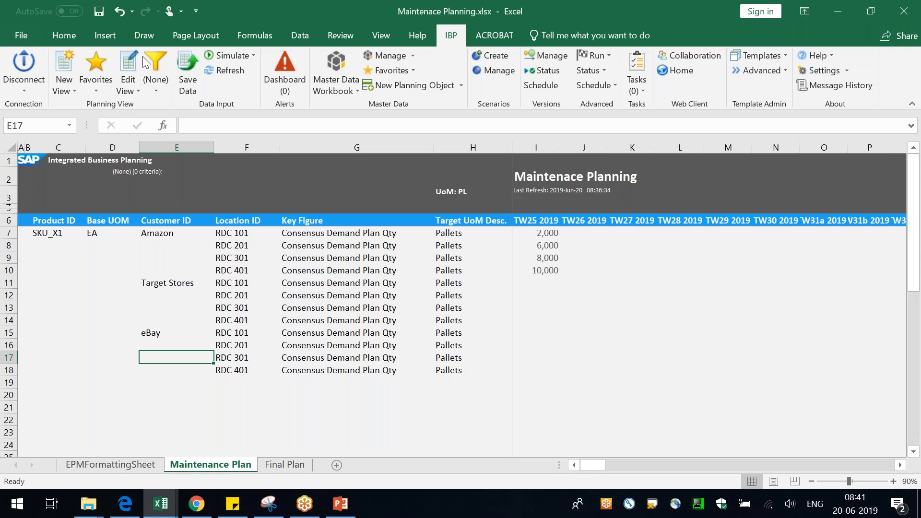
click(449, 232)
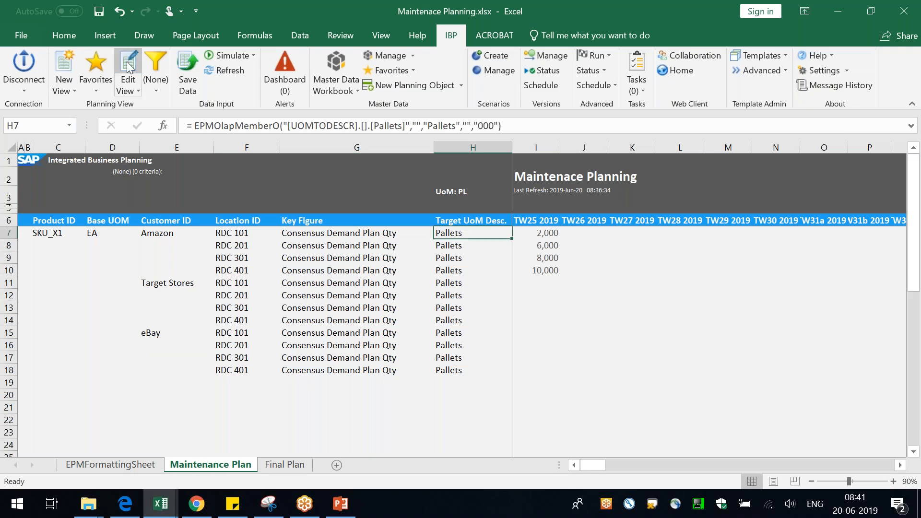
click(128, 64)
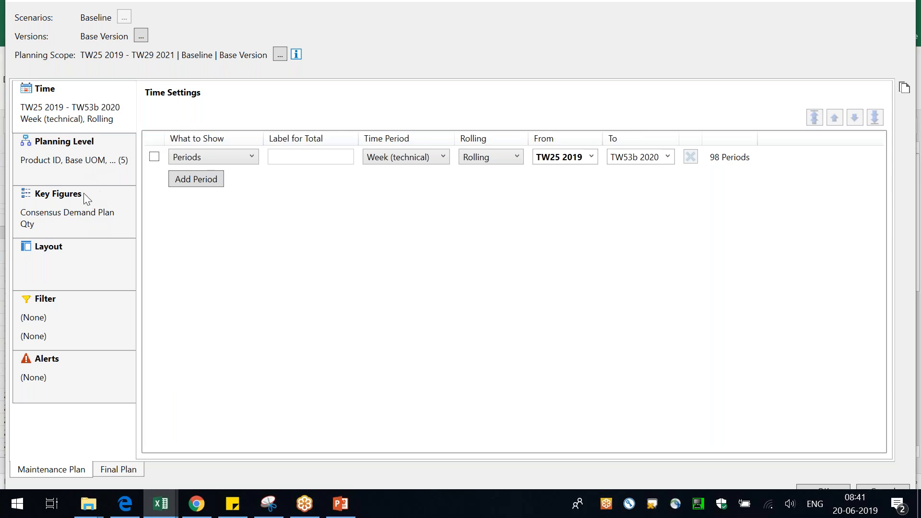
click(80, 225)
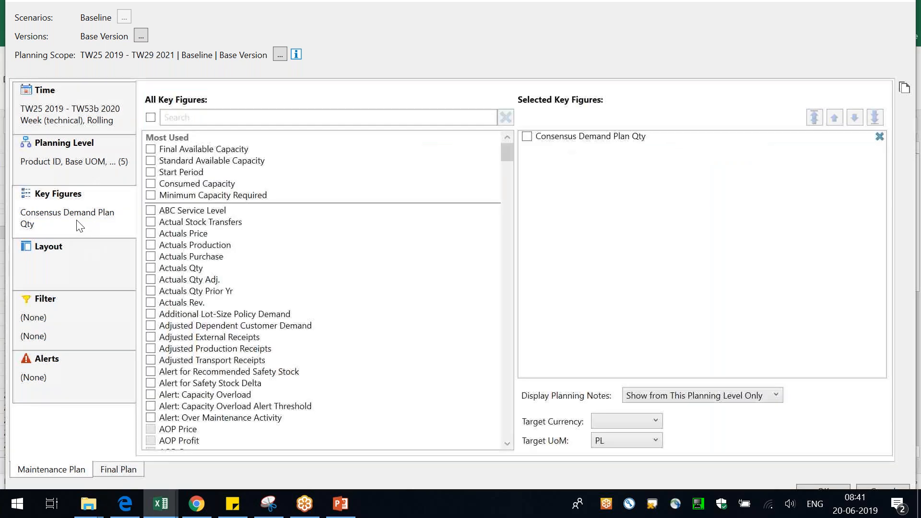
click(622, 439)
click(618, 455)
click(841, 485)
click(525, 285)
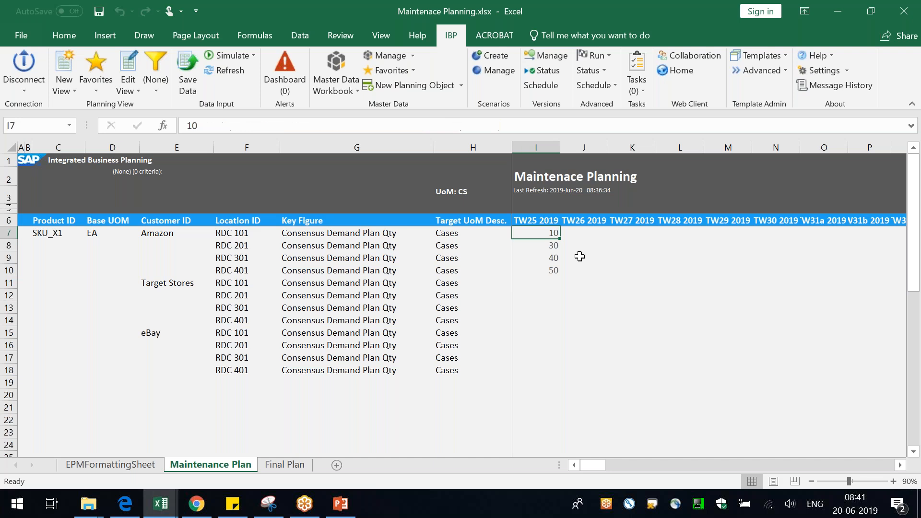
Try to save a Consensus Demand Plan Qty of 1000 for Amazon at RDC 101 in TW26 2019.
drag(544, 233, 545, 268)
click(603, 237)
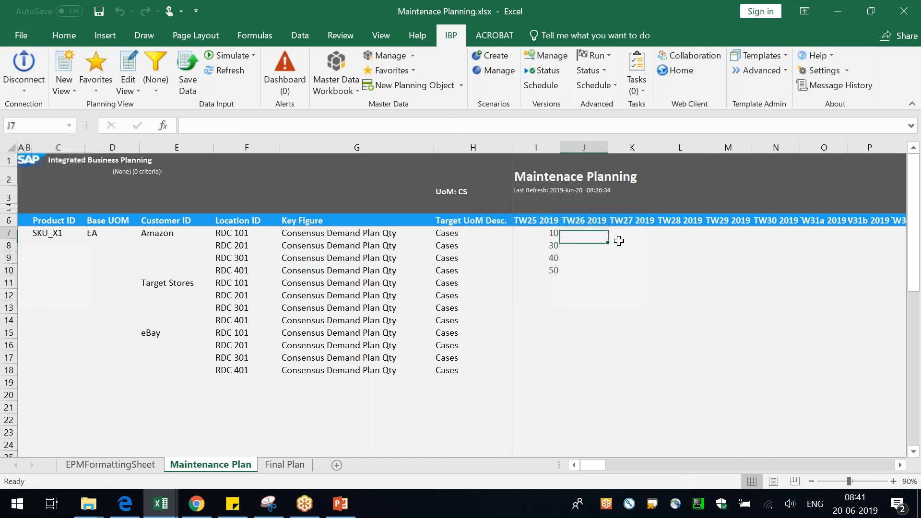
text(1000)
key(Return)
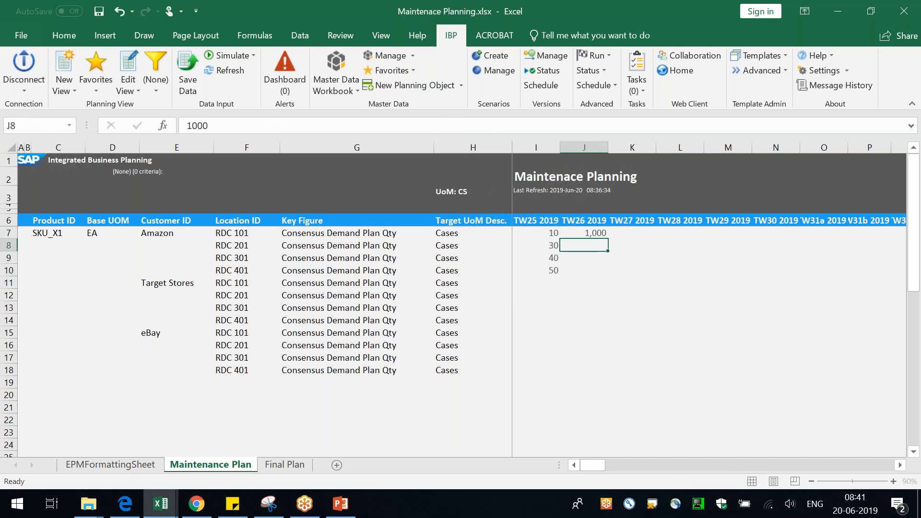
click(188, 72)
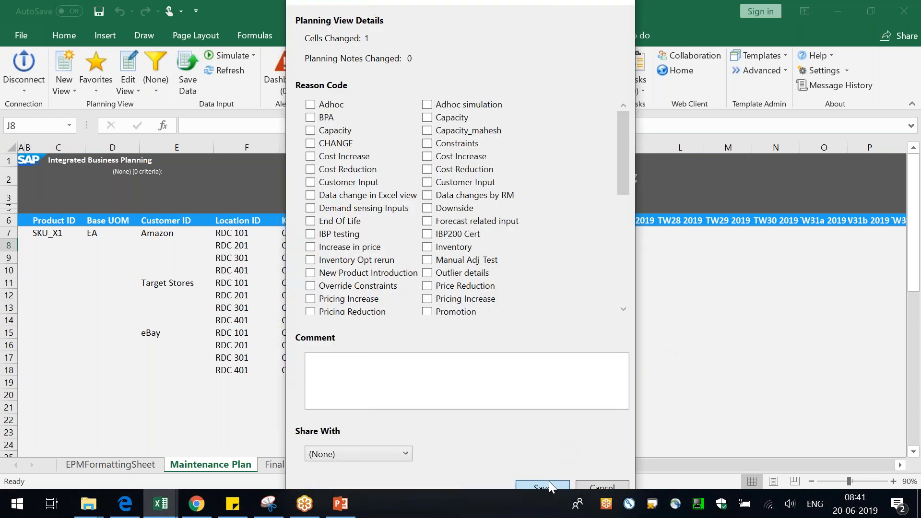
click(548, 482)
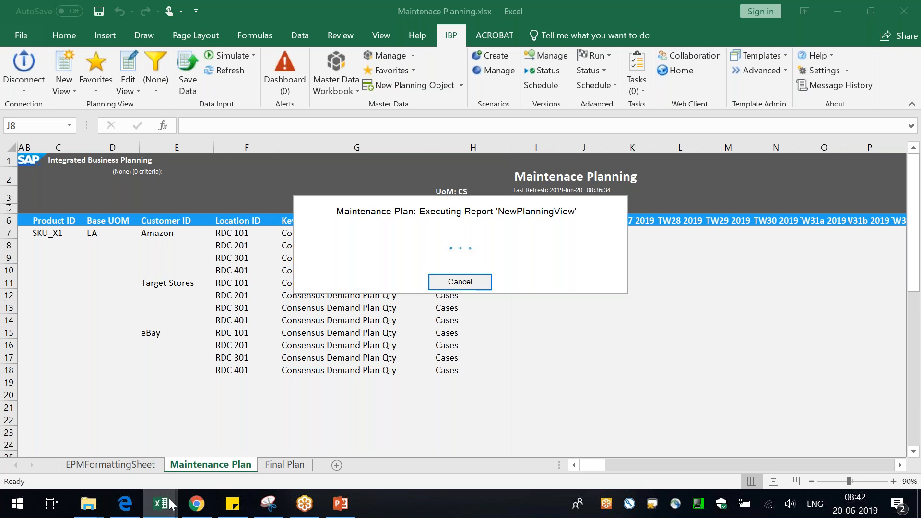
Review and dismiss the save error in Maintenace Planning.xlsx, and examine the Target UoM Desc. column it concerns.
mouse_move(171, 503)
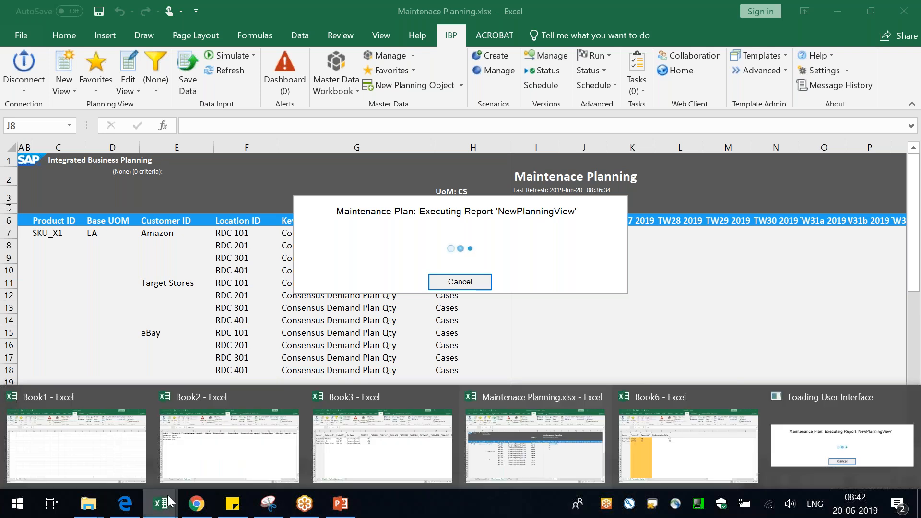
click(382, 446)
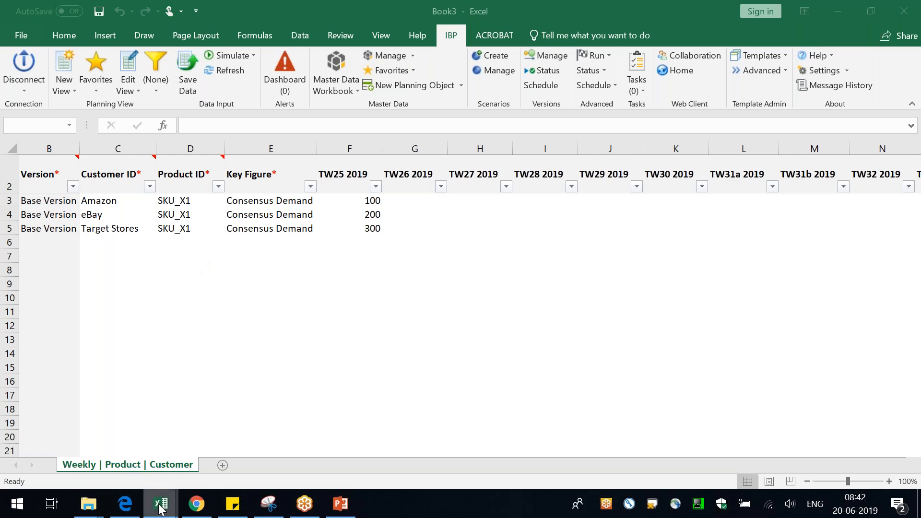
mouse_move(161, 504)
click(545, 469)
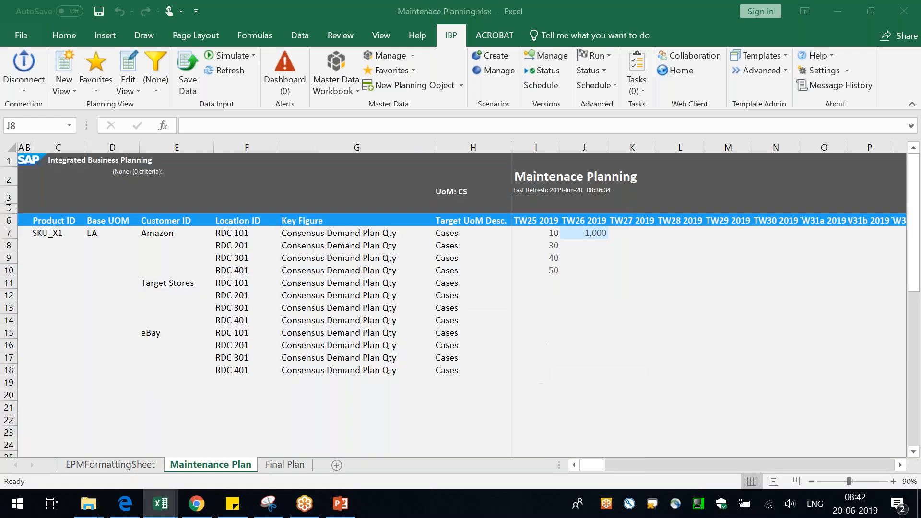
drag(411, 236, 481, 246)
click(486, 238)
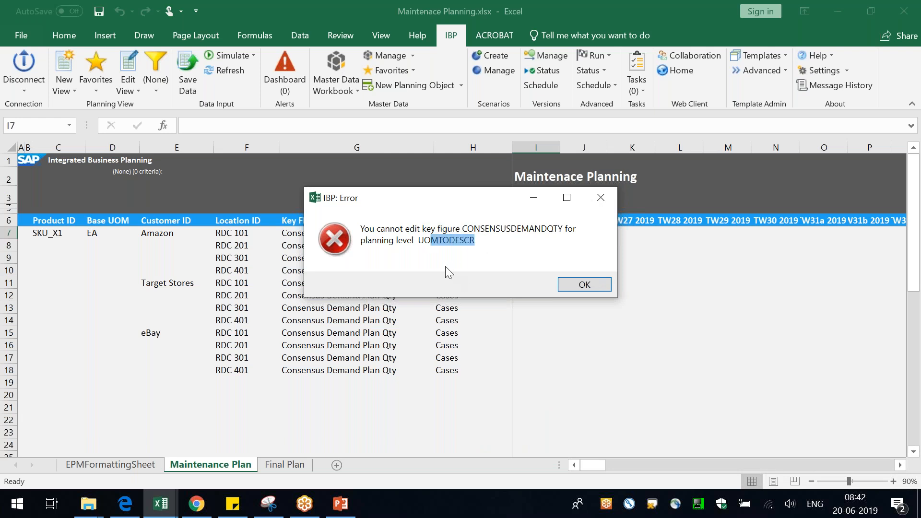
click(584, 284)
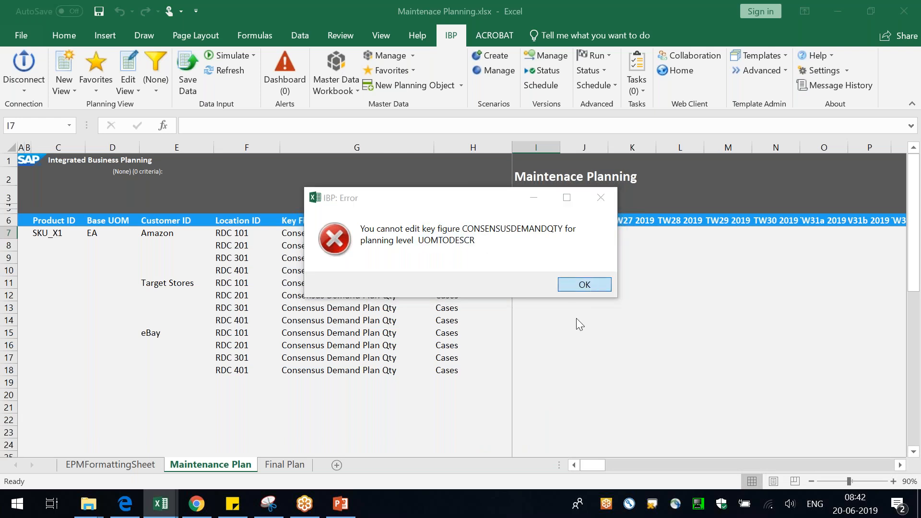
click(479, 147)
click(469, 248)
click(469, 148)
Switch to Book3 and reload it as editable for planning level Weekly | Product | Location | Customer with key figure Consensus Demand Plan Qty.
click(476, 308)
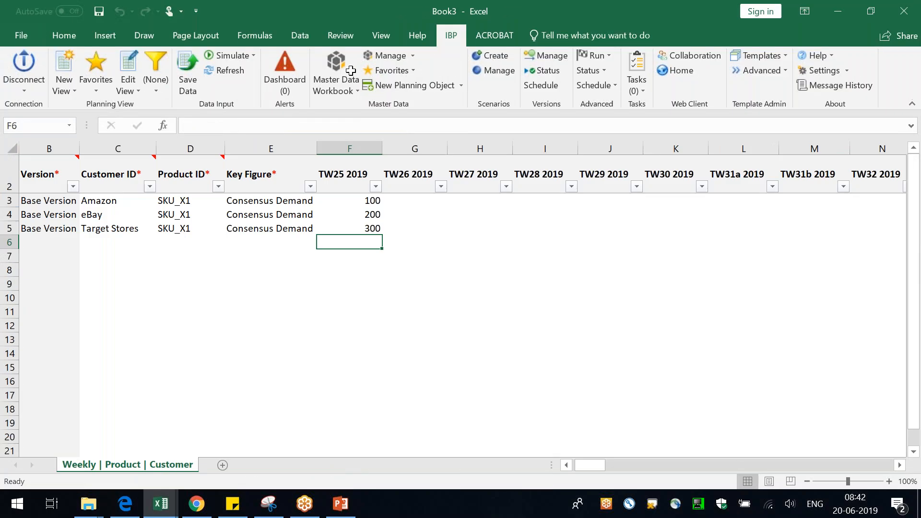
click(343, 64)
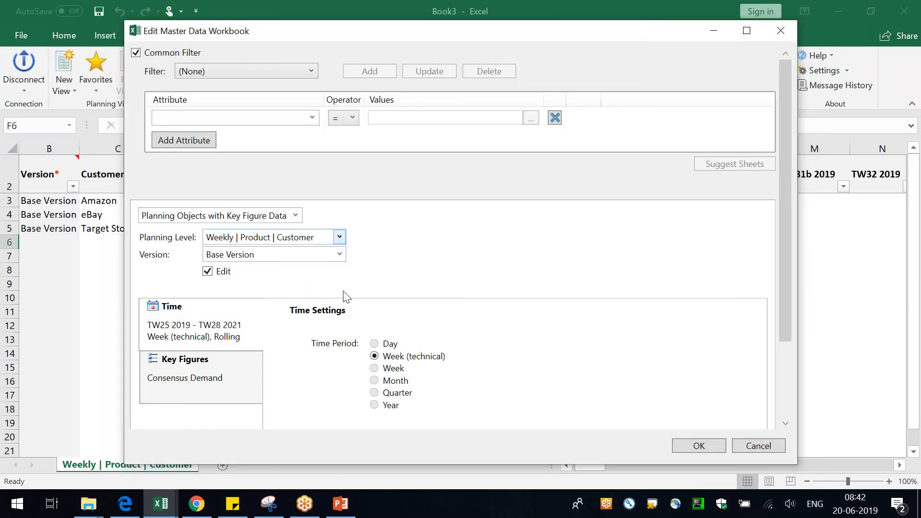
click(339, 237)
drag(335, 395, 339, 344)
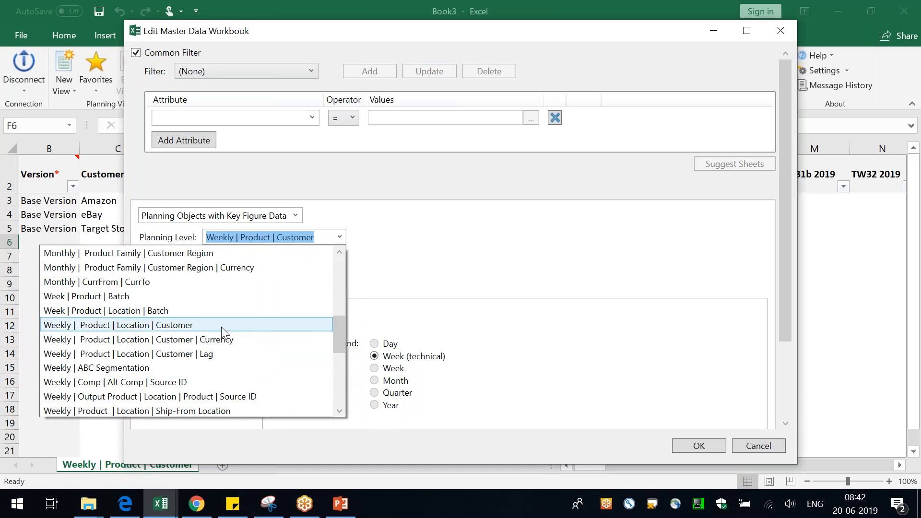
click(217, 329)
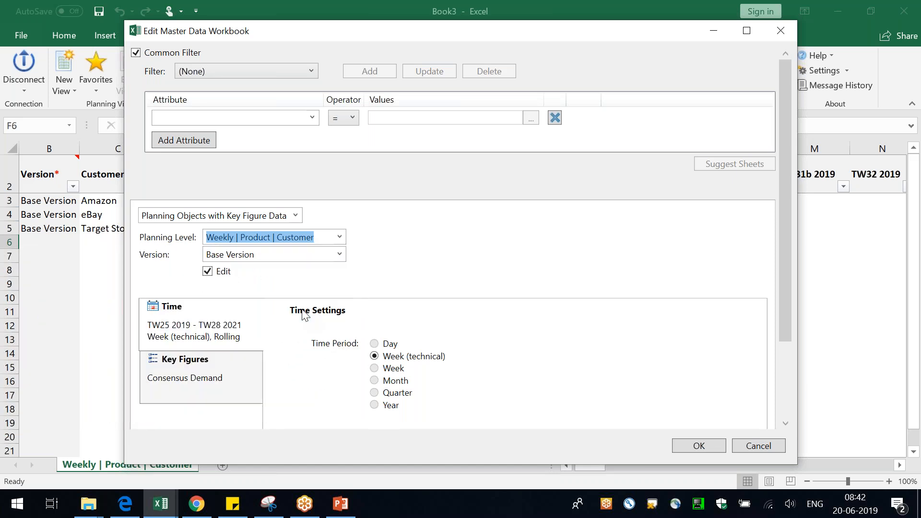
click(227, 385)
click(274, 335)
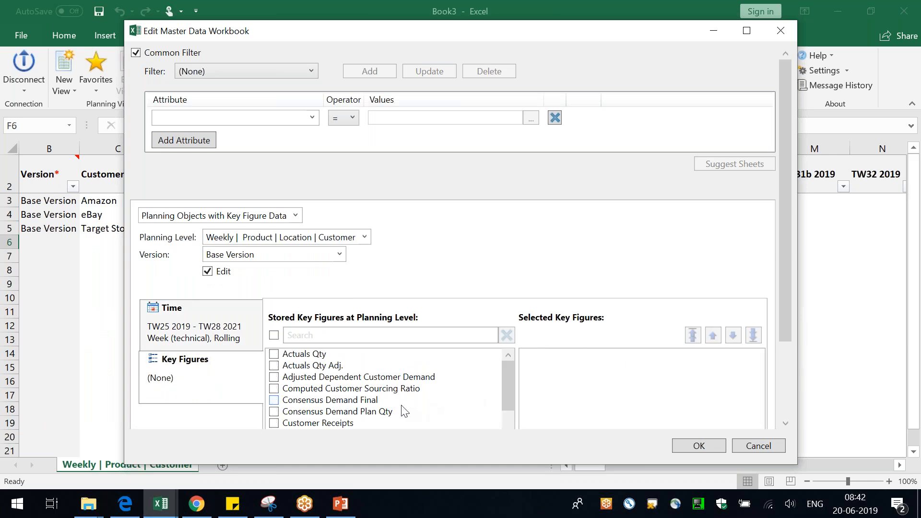
click(336, 412)
click(698, 446)
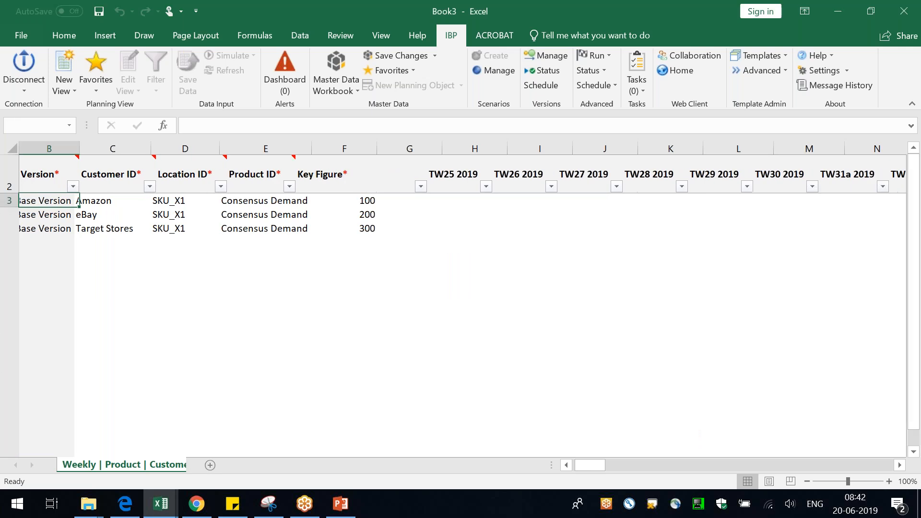
Enter and save quantities of 200, 300, 400, 500 and 600 for SKU_X1, Amazon, RDC 101 in TW26 through TW30 2019.
click(510, 202)
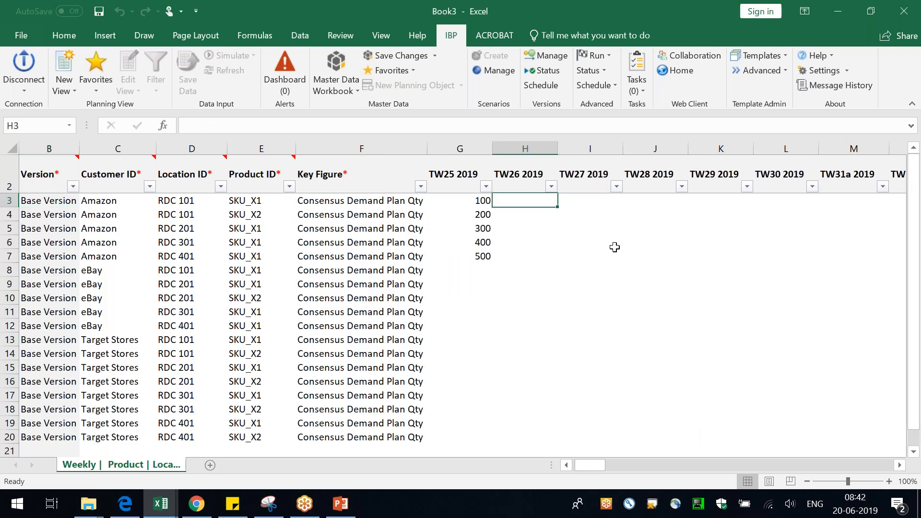
text(200)
key(Return)
key(Page_Down)
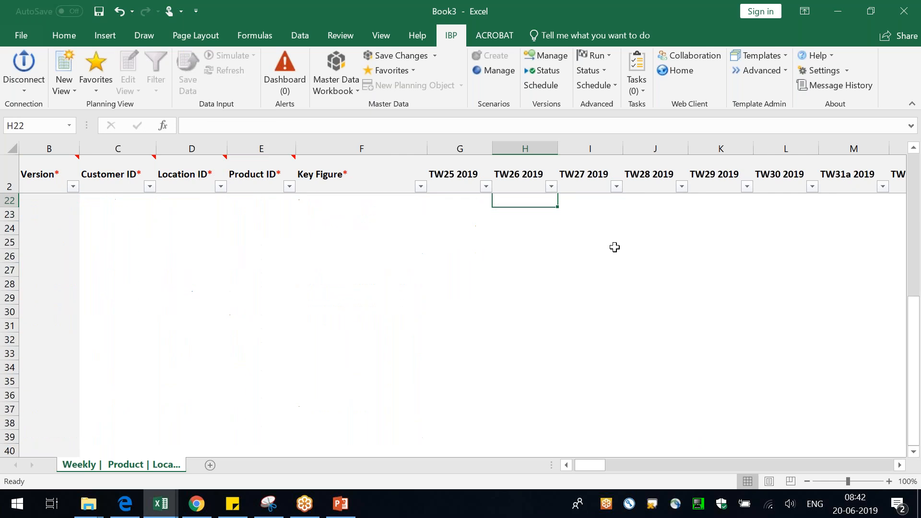
key(Page_Up)
key(Tab)
text(300)
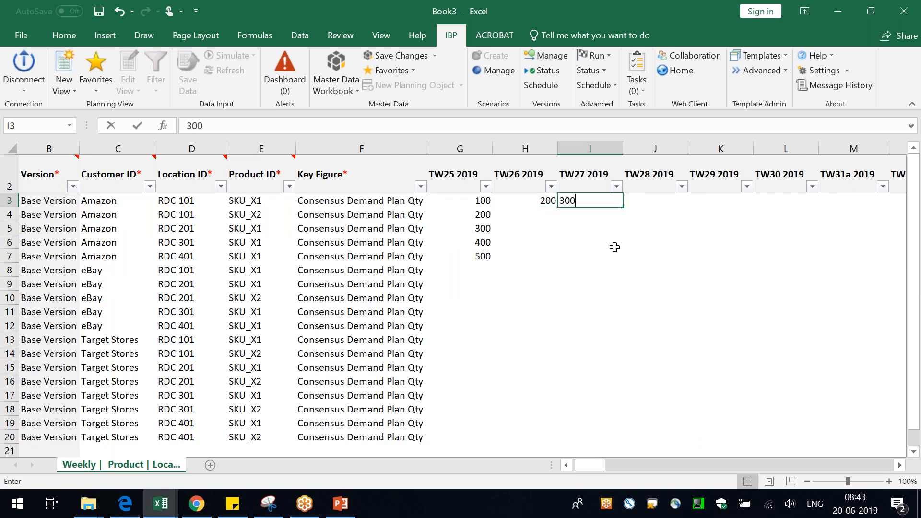
key(Tab)
text(400)
key(Tab)
text(500)
key(Tab)
text(60)
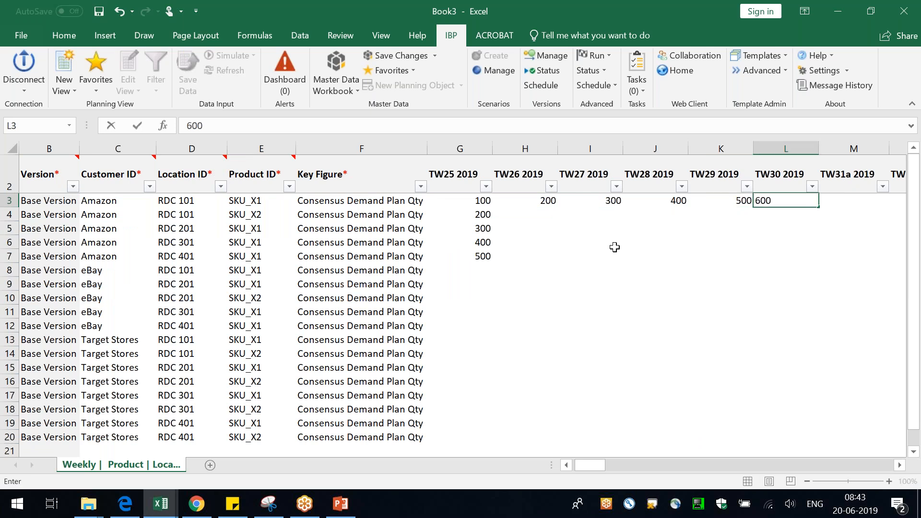
key(Tab)
click(401, 55)
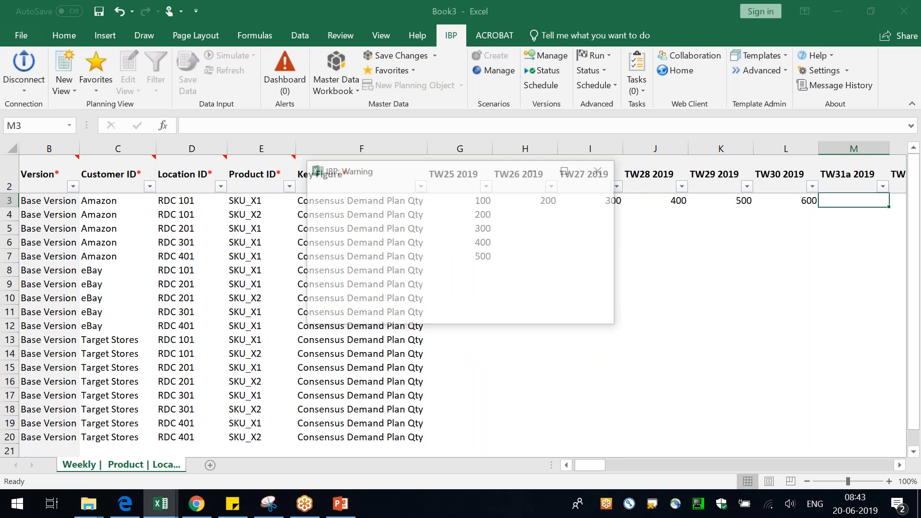
click(537, 312)
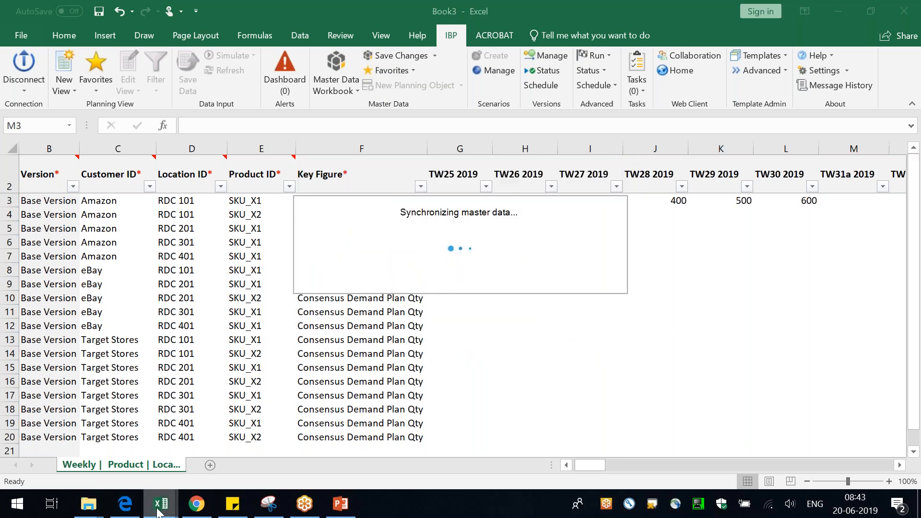
Switch to Maintenace Planning.xlsx and refresh the Maintenance Plan view.
mouse_move(161, 504)
click(537, 441)
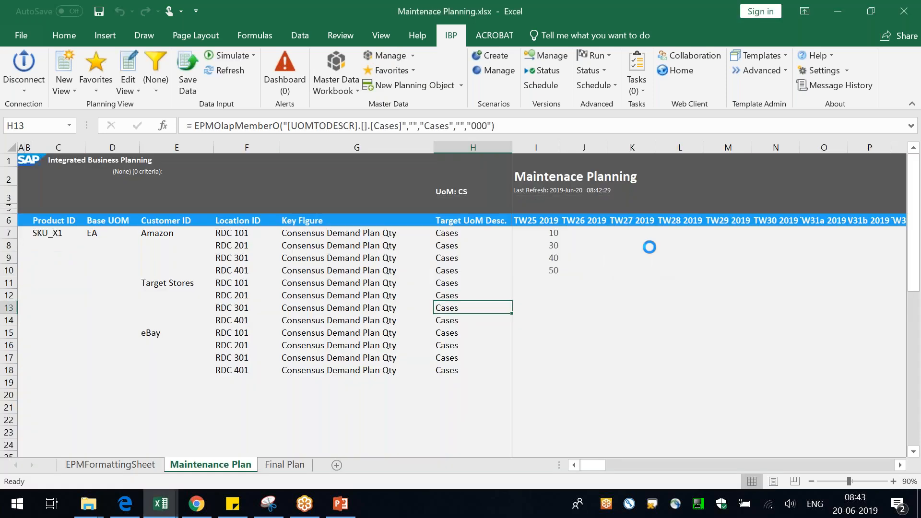
click(595, 249)
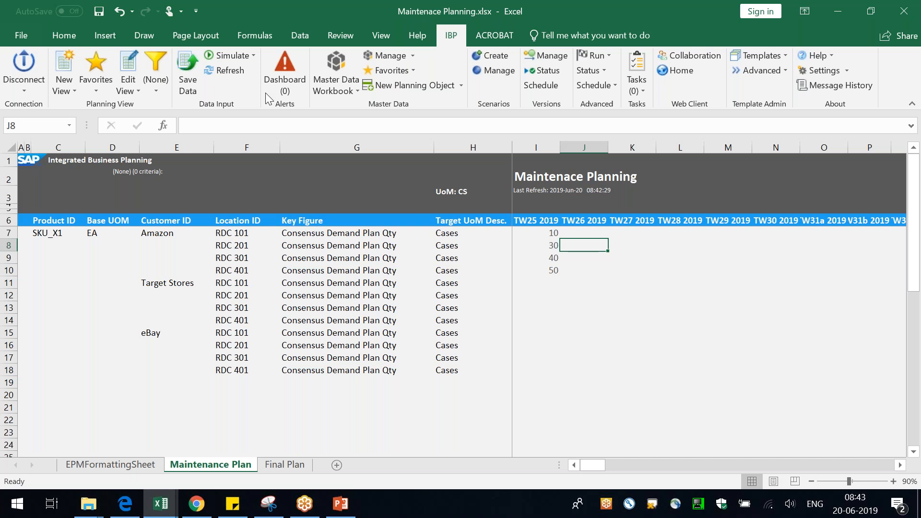
click(238, 71)
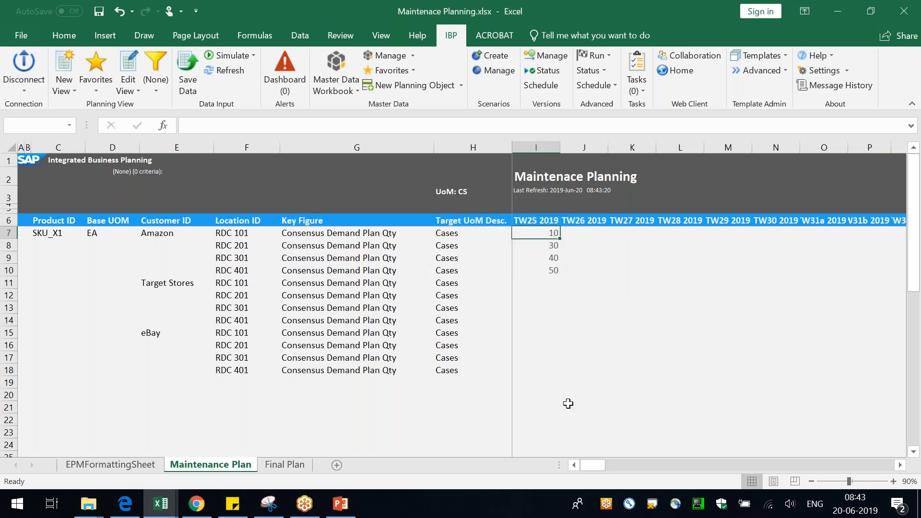
Check the converted Consensus Demand Plan Qty for Amazon at RDC 101 from TW26 through TW30 2019.
click(587, 233)
click(638, 234)
click(692, 234)
click(746, 231)
click(806, 238)
click(724, 343)
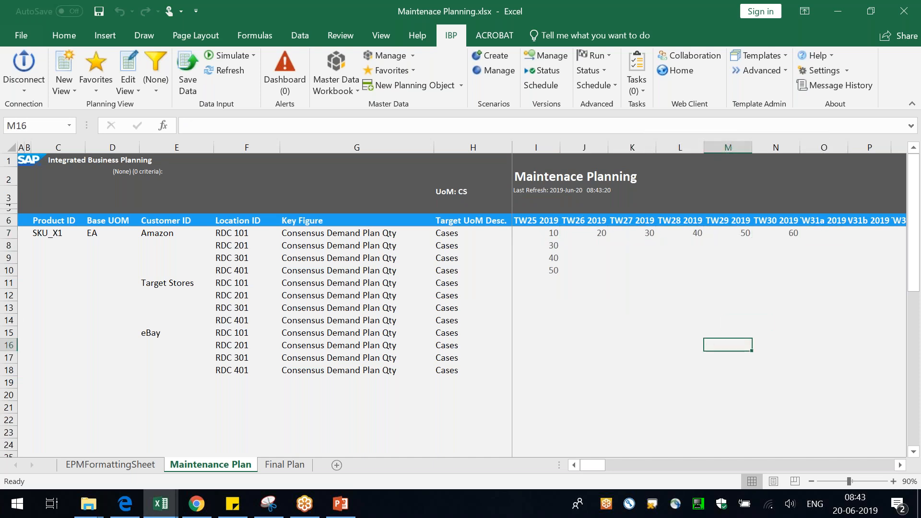
Switch to the UoM Conversion Factor sheet in Book6 and examine the UOM Conversion Factor column for SKU_X1.
click(168, 507)
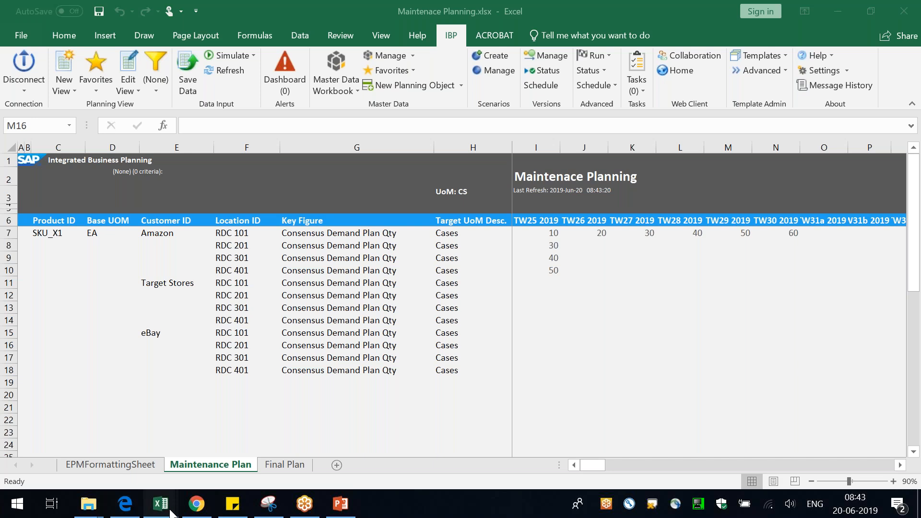
click(699, 437)
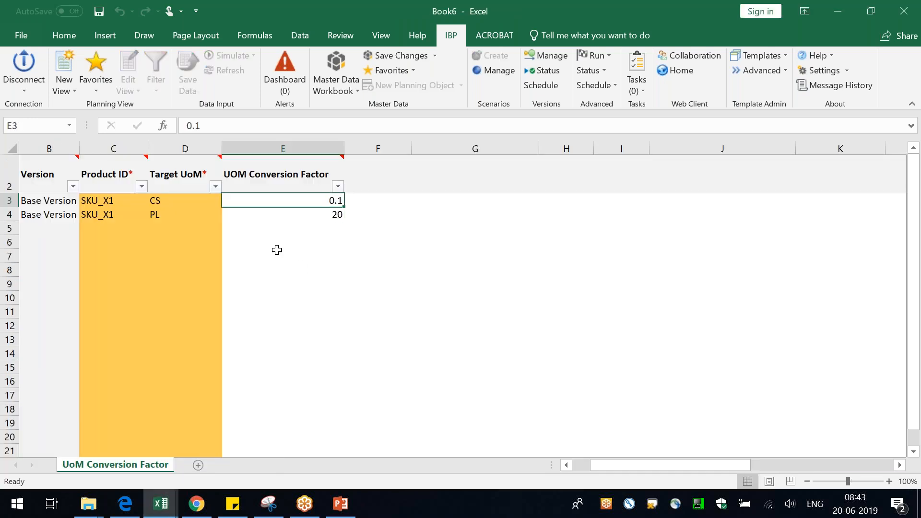
mouse_move(292, 181)
Switch to Chrome and widen the Master Data column of planning area TESTCONF2 to read the full master data type names.
click(197, 508)
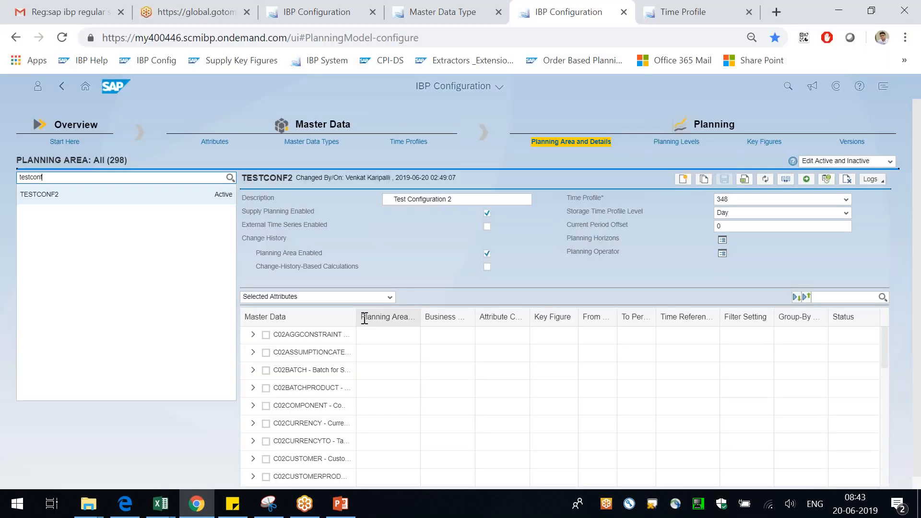
drag(357, 317, 614, 317)
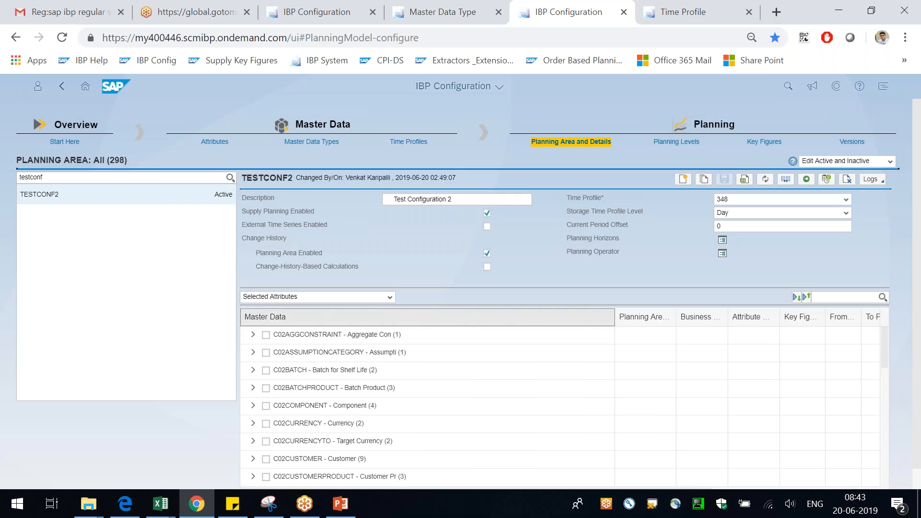
click(253, 334)
click(253, 334)
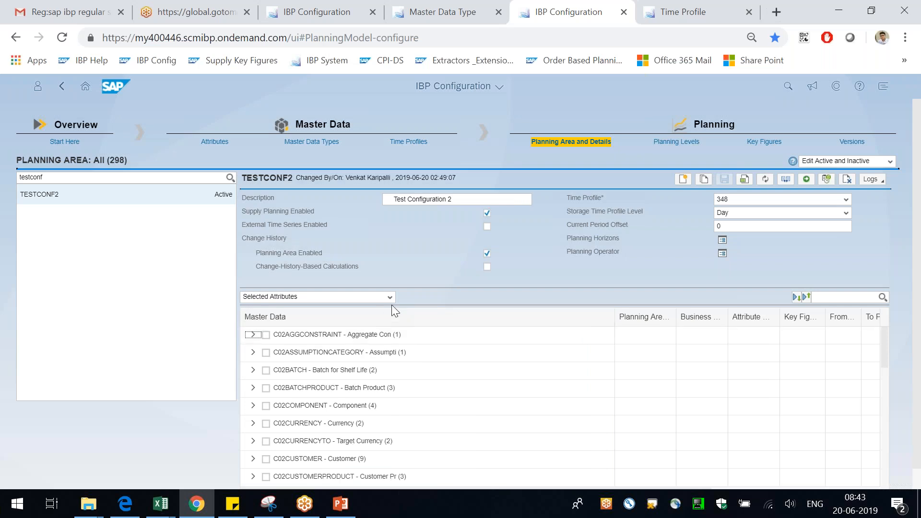
Show the attributes as key figures for TESTCONF2 and expand C02UOMCONVERSIONFACTOR to examine the UOMCONVERSIONFACTOR attribute.
click(391, 300)
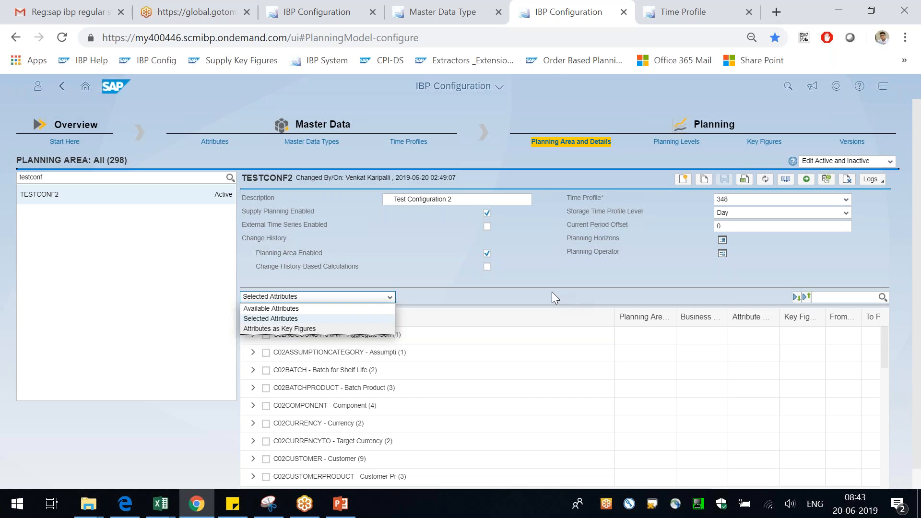
key(Return)
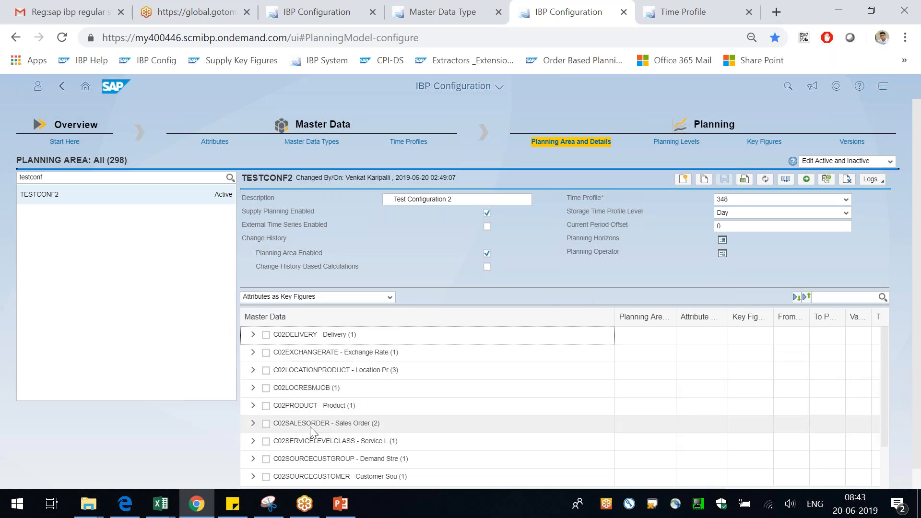
scroll(688, 434, down, 1)
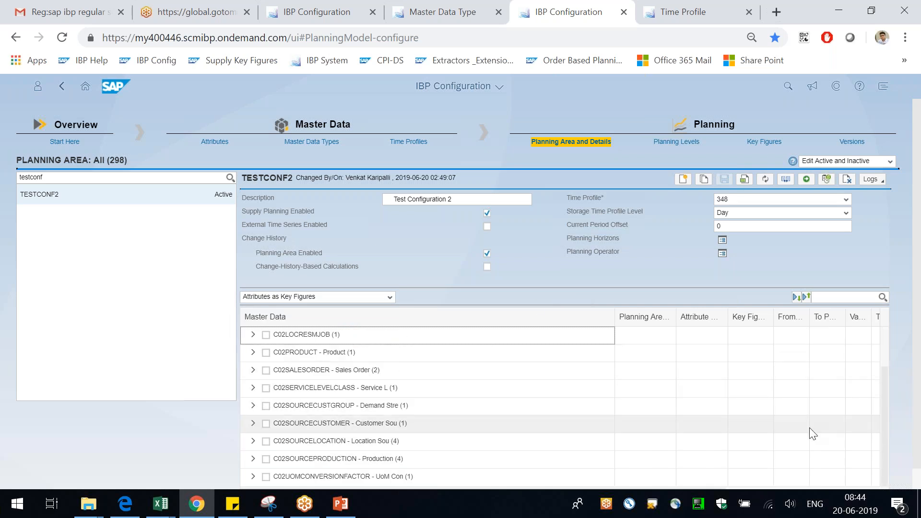
scroll(908, 368, down, 1)
click(254, 454)
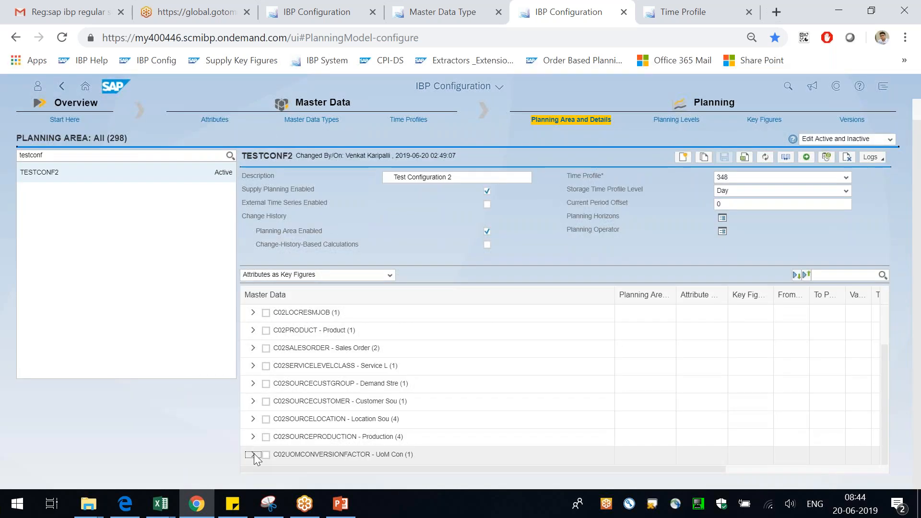
drag(286, 454, 350, 456)
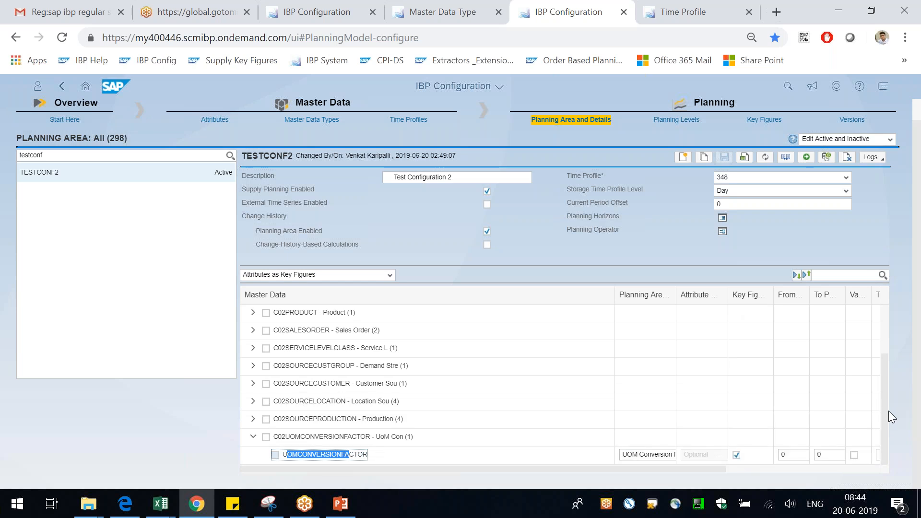
scroll(888, 411, up, 1)
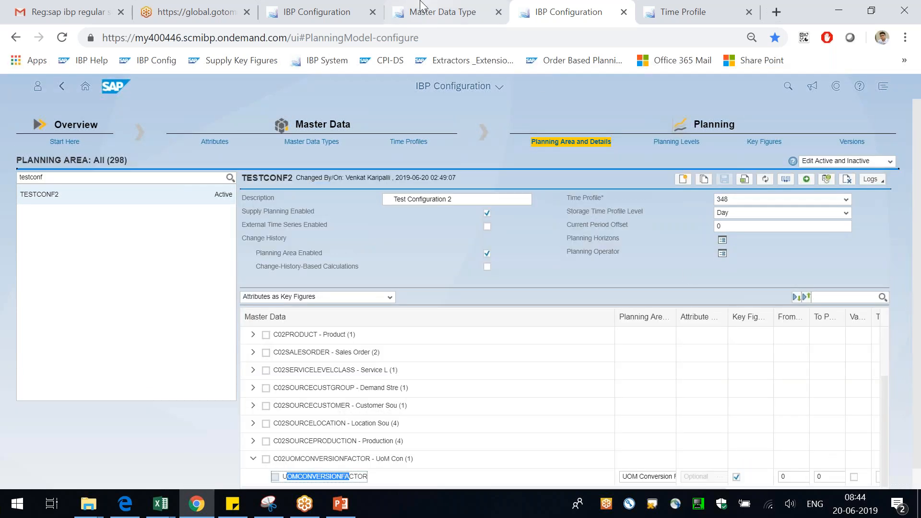
Open the browser page with the UOMCONVERSIONFACTOR key figure and review its name and base planning level.
click(420, 9)
click(336, 12)
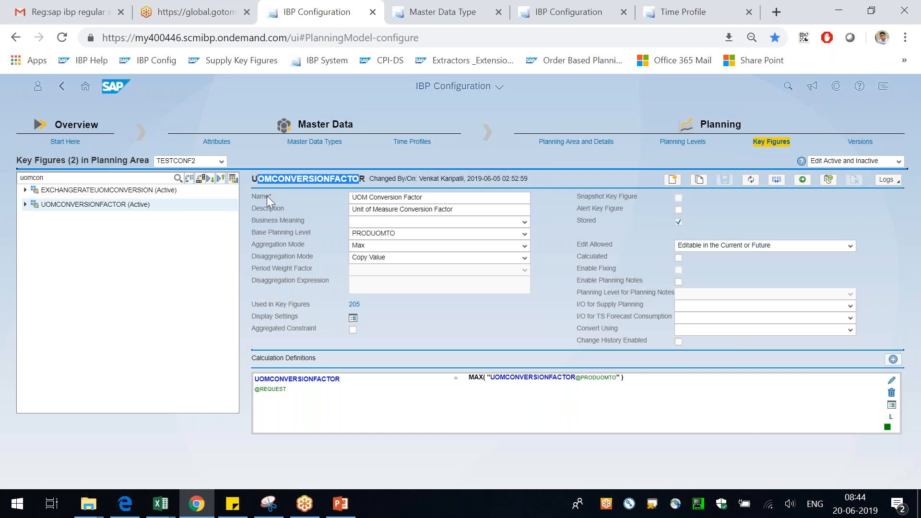
click(289, 175)
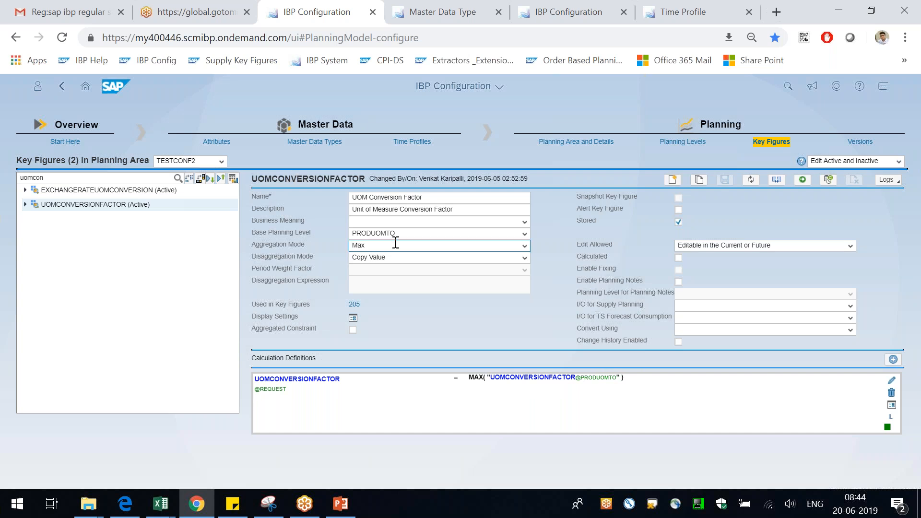
drag(263, 232, 283, 232)
Switch to Maintenace Planning.xlsx, open the Maintenance Plan view for editing and search its key figures for "uom c".
click(161, 503)
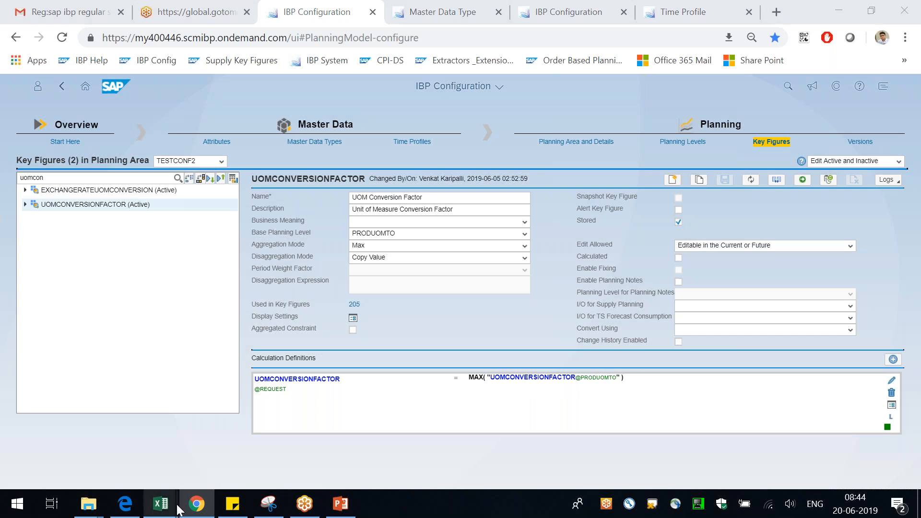
click(489, 483)
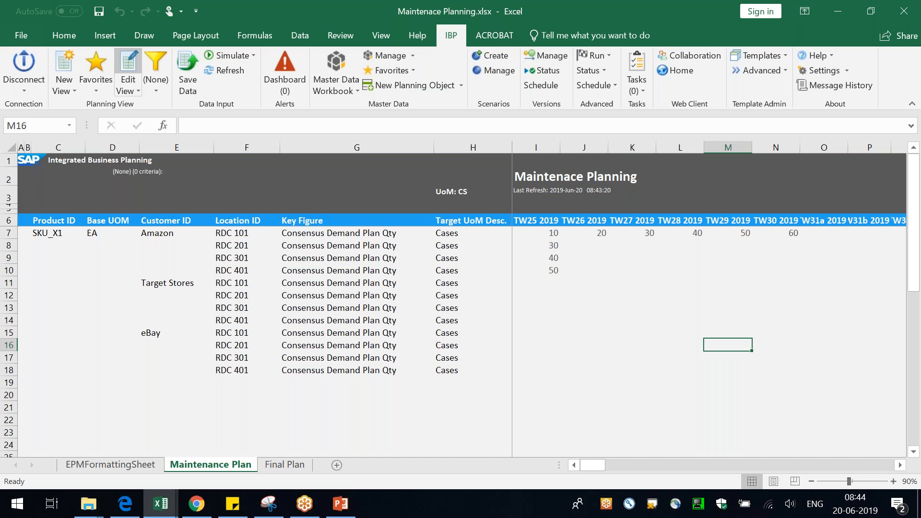
click(128, 67)
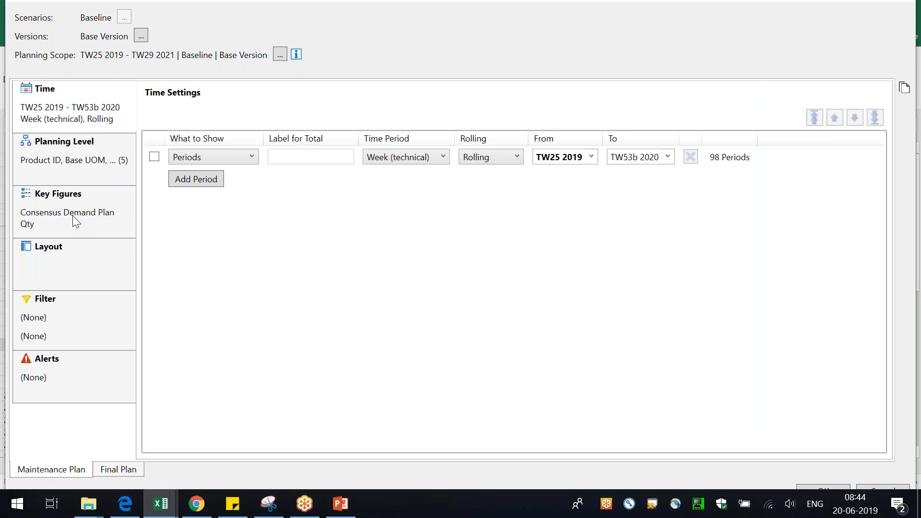
click(76, 221)
click(187, 117)
text(uom c)
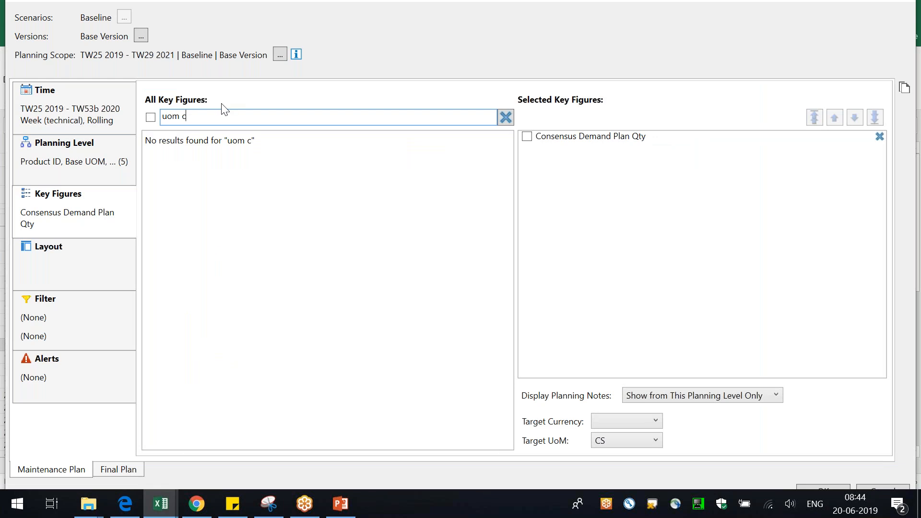
Search the Maintenance Plan view's key figures for "UOM Conversion Factor" using the name from the browser, and close the view editor.
key(alt+Tab)
key(alt+Tab)
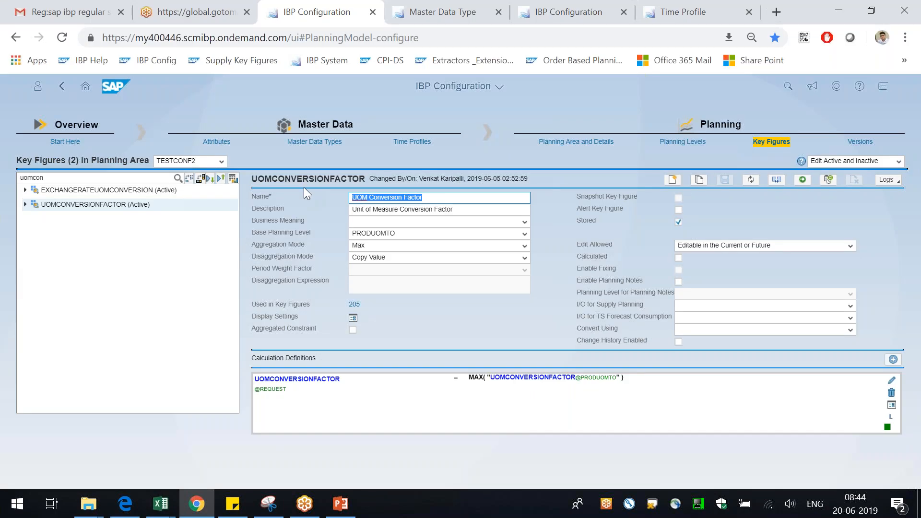
key(alt+Tab)
drag(218, 116, 166, 116)
text(UOM Conversion Factor)
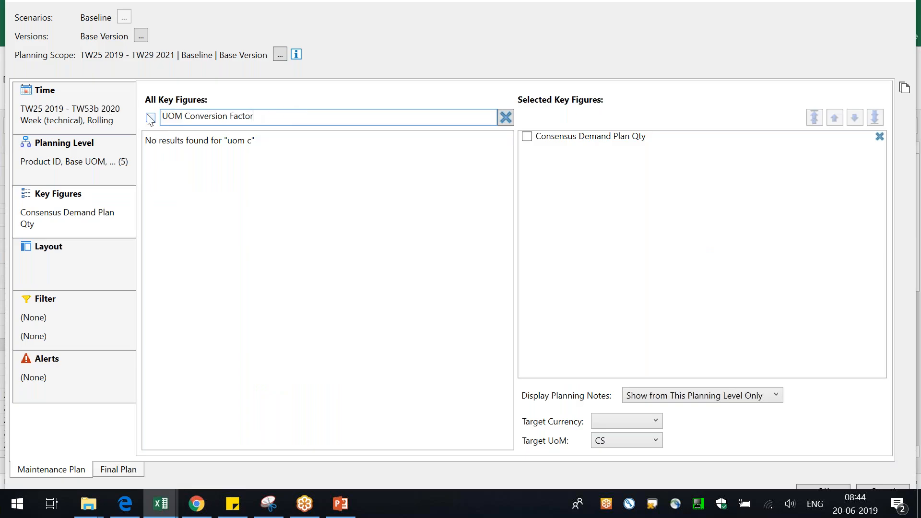
click(906, 6)
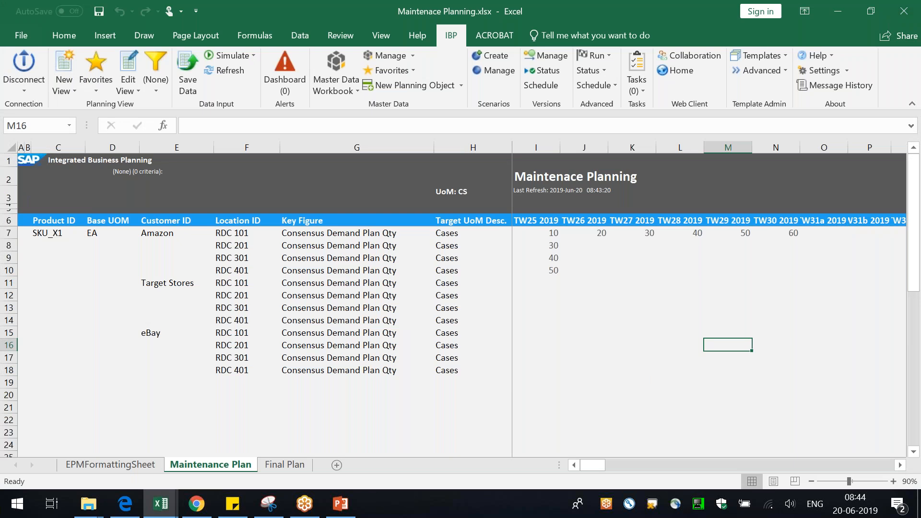
Switch to Chrome and capture a snip of the UOMCONVERSIONFACTOR key figure's settings and calculation definition with Snipping Tool.
key(alt+Tab)
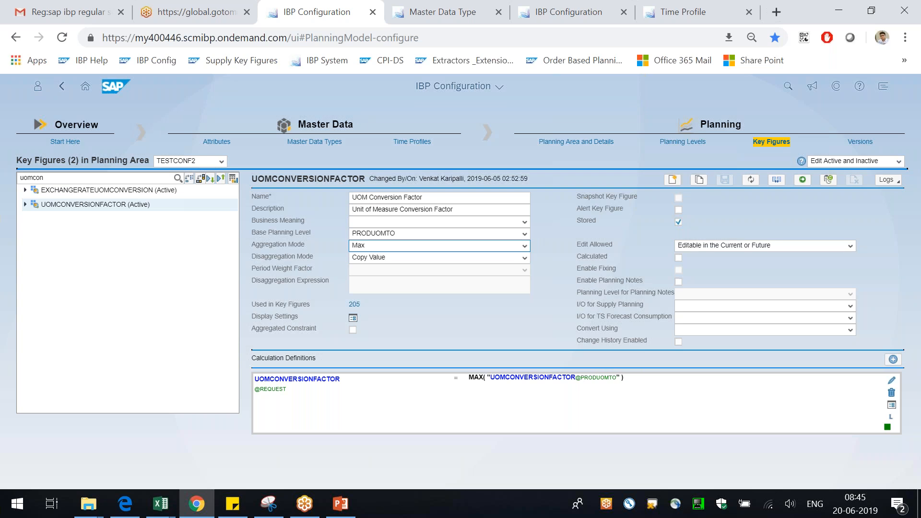
click(280, 509)
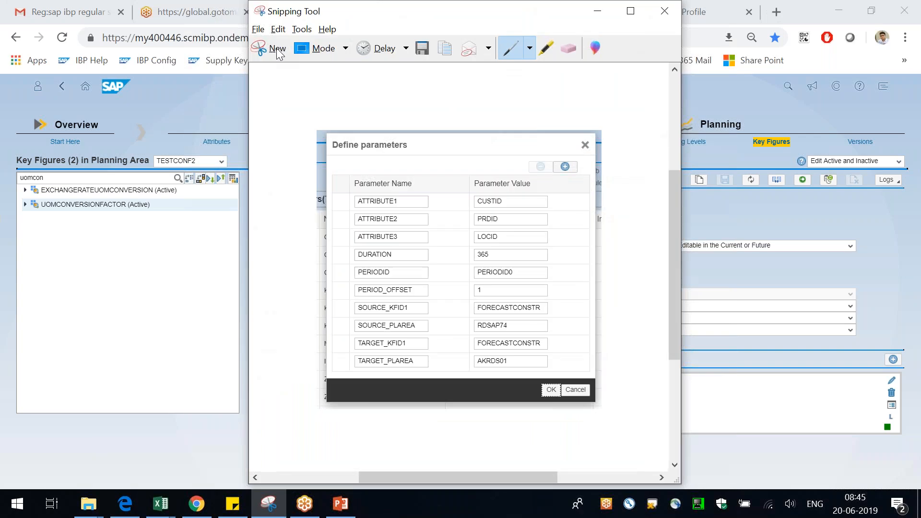
click(278, 49)
drag(251, 169, 913, 417)
key(alt+Tab)
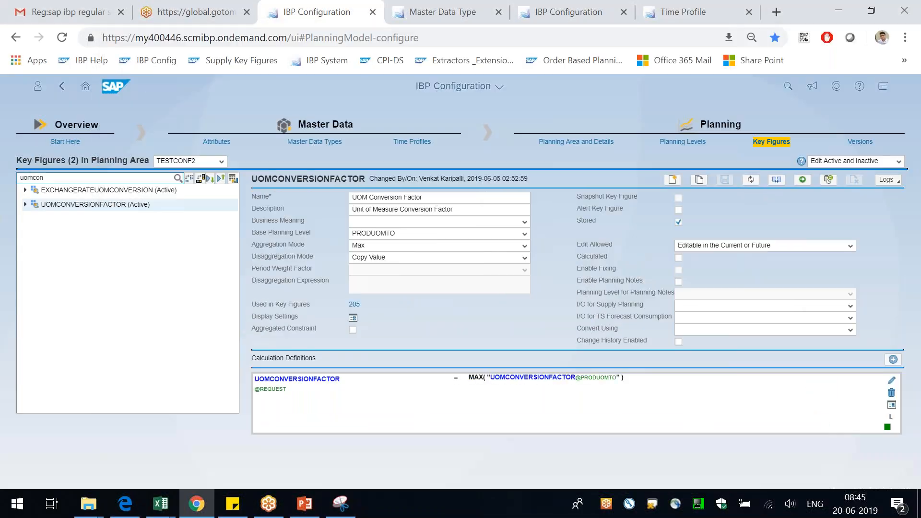
Search the key figures of TESTCONF2 for "consensusdemand" and open CONSENSUSDEMANDQTY.
drag(61, 177, 9, 176)
text(consensus)
key(Return)
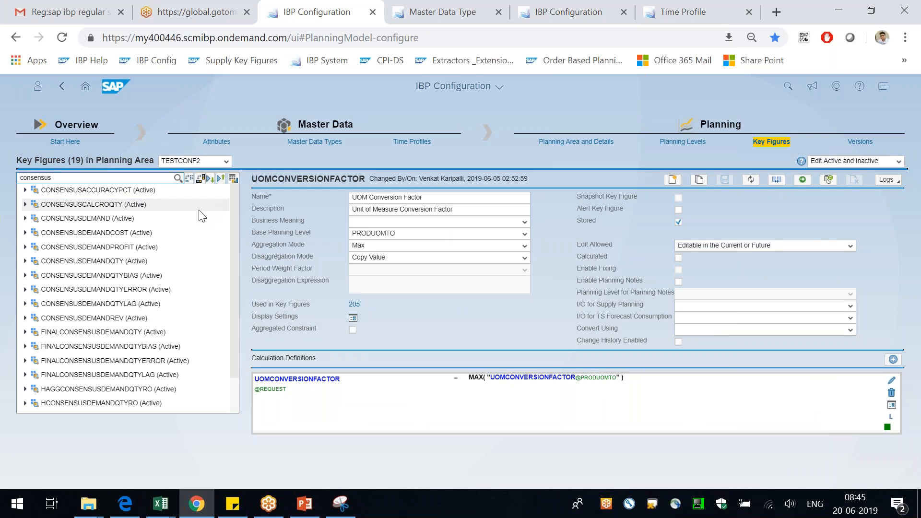
text(demand)
key(Return)
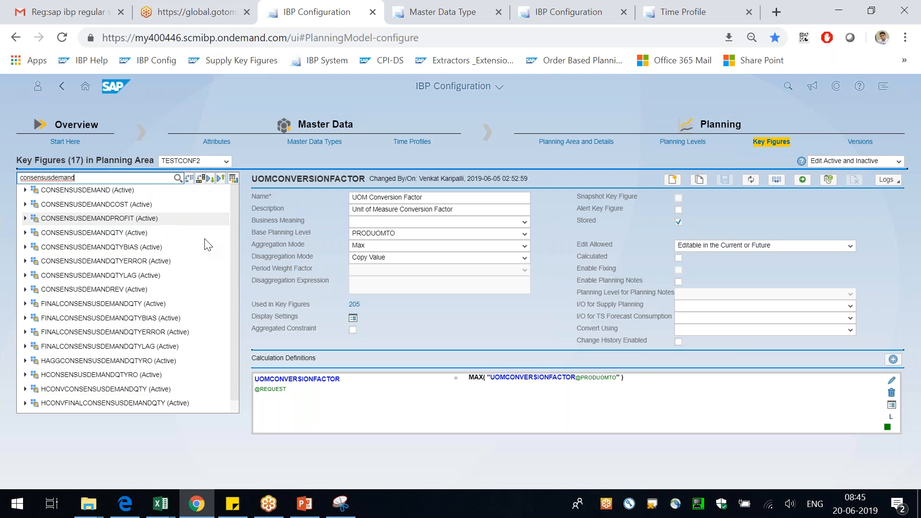
click(109, 233)
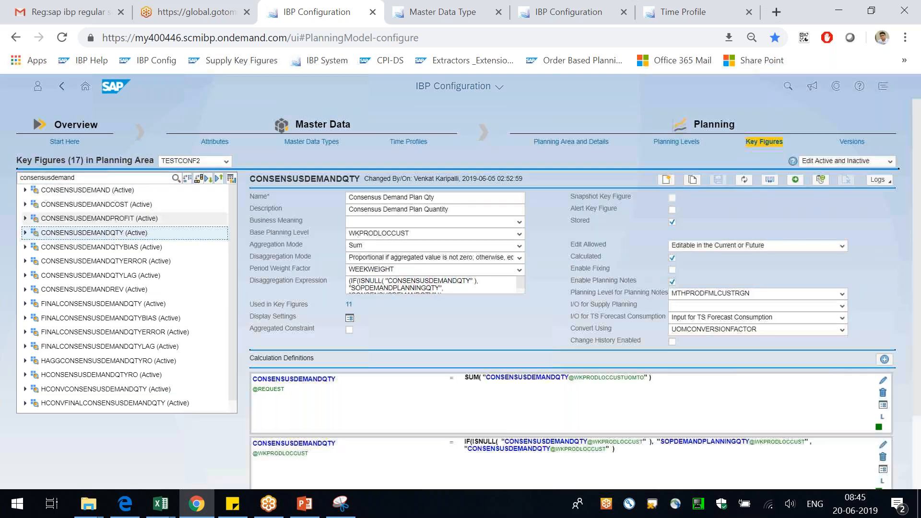
Examine the calculation definitions of CONSENSUSDEMANDQTY, focusing on the WKPRODLOCCUST and WKPRODLOCCUSTUOMTO levels and the UOMCONVERSIONFACTOR multiplication.
scroll(576, 299, down, 2)
drag(311, 363, 262, 366)
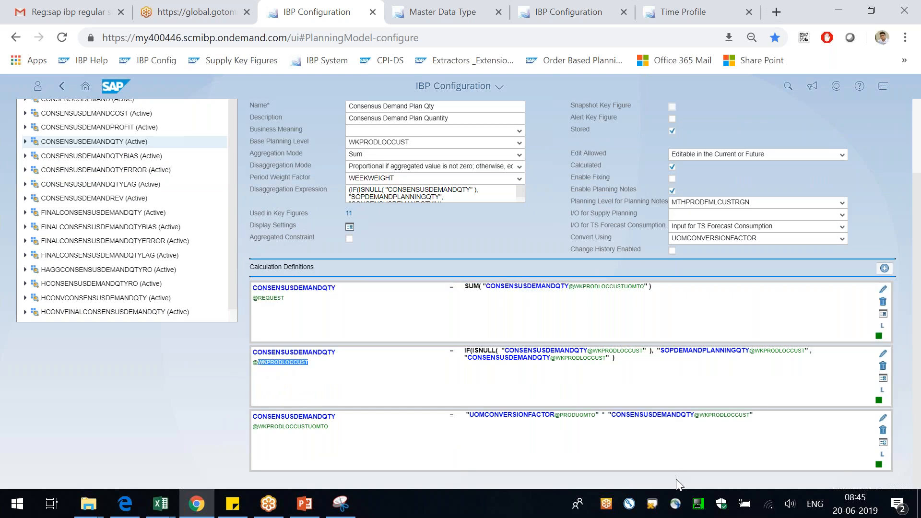
drag(773, 420, 609, 417)
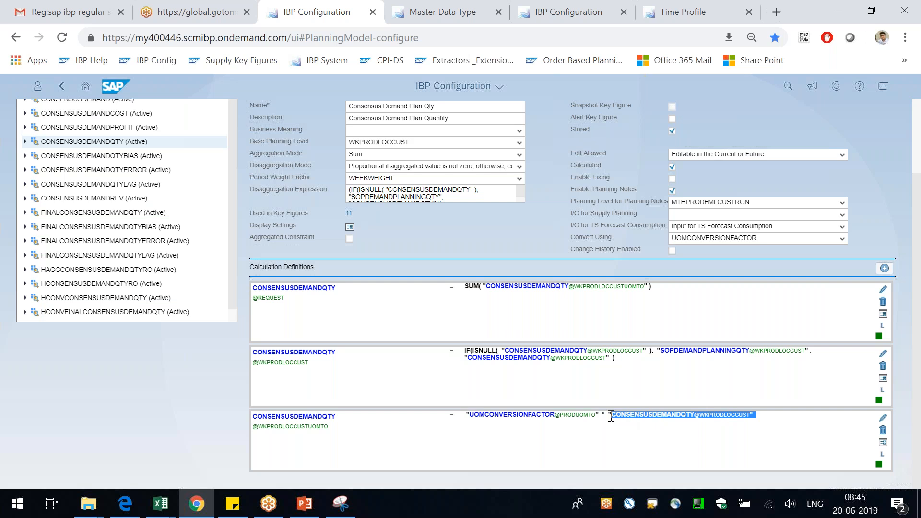
click(466, 415)
drag(466, 415, 600, 415)
click(314, 428)
drag(329, 428, 242, 407)
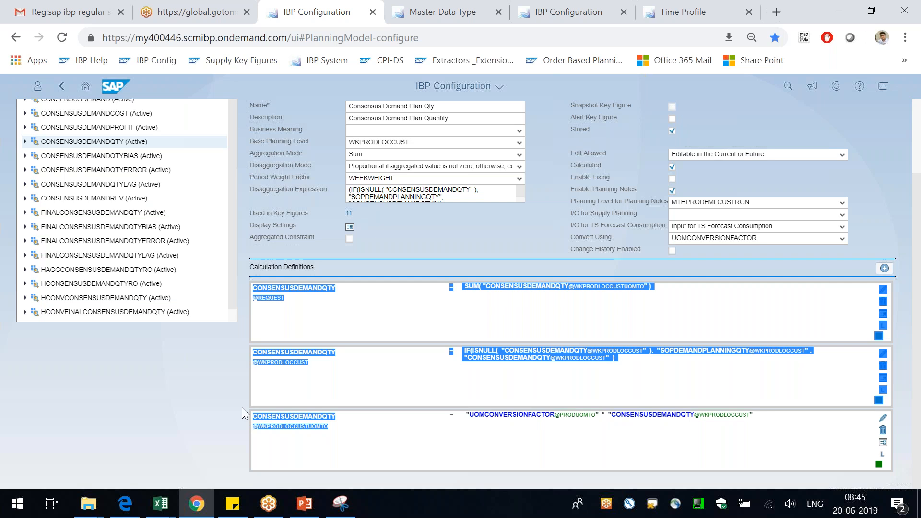
click(300, 438)
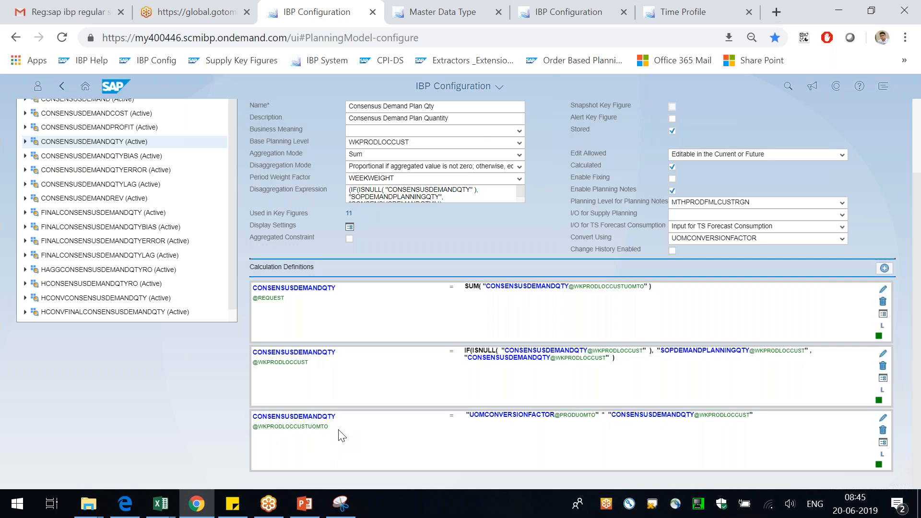
drag(263, 427, 328, 429)
click(232, 427)
scroll(210, 385, up, 3)
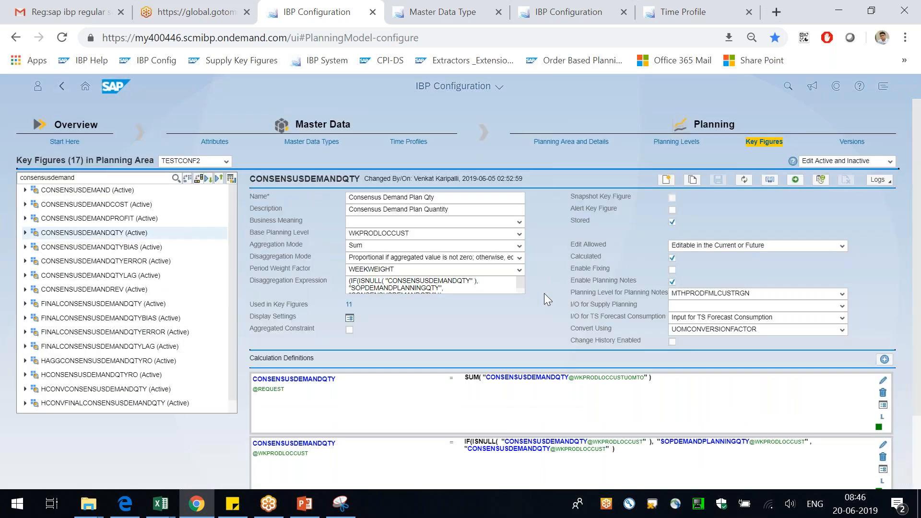
Search the key figures for "rev" and open ACTUALSREV.
drag(76, 178, 1, 171)
text(rev)
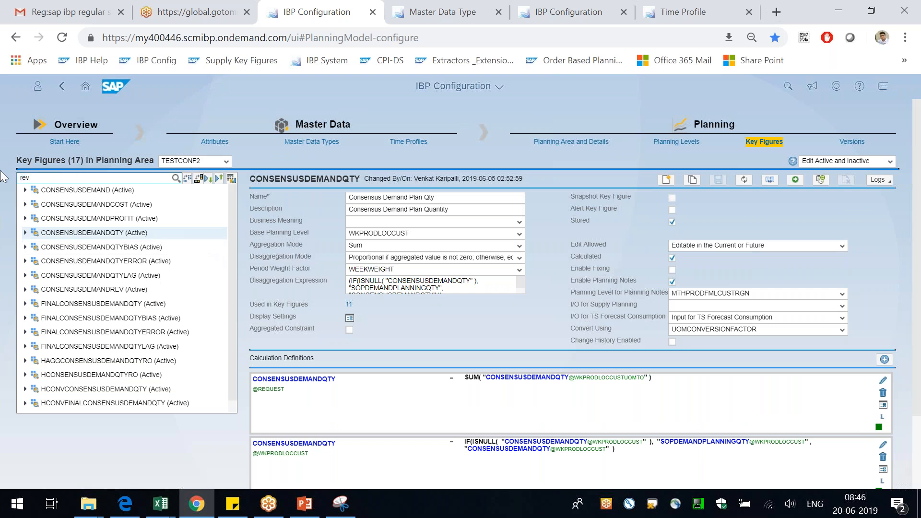
key(Return)
click(73, 191)
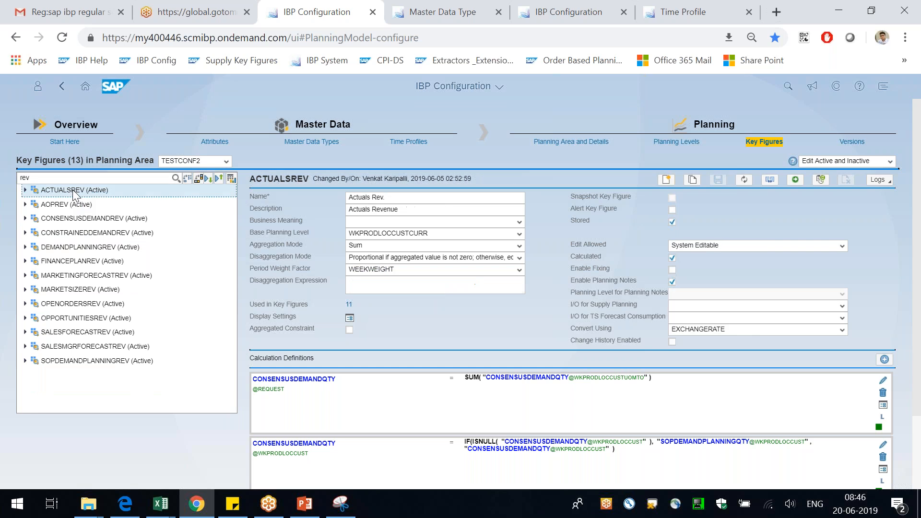
Examine the calculation definitions of ACTUALSREV and its conversion using EXCHANGERATE.
scroll(597, 463, down, 1)
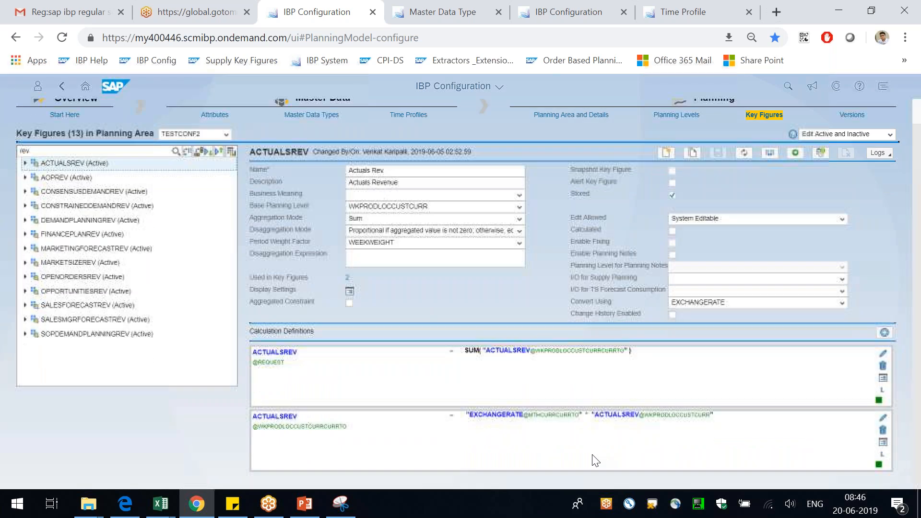
double_click(497, 355)
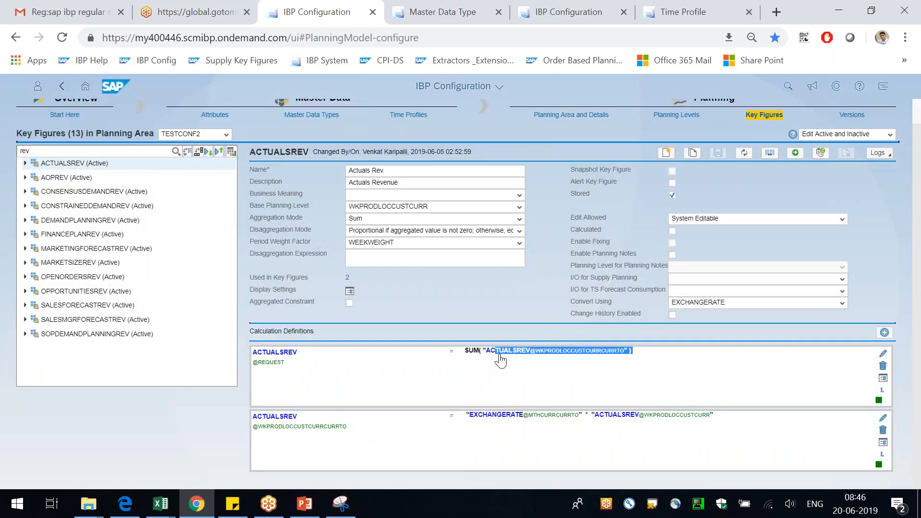
click(596, 386)
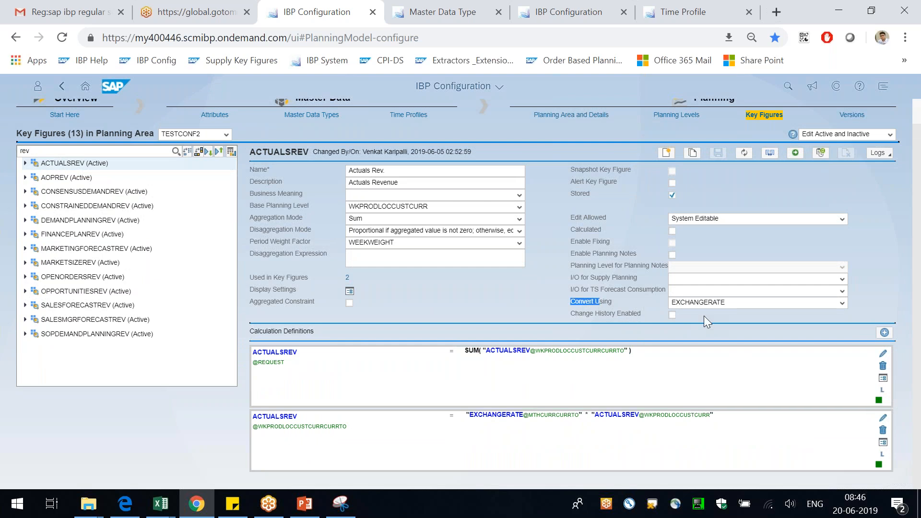
click(891, 303)
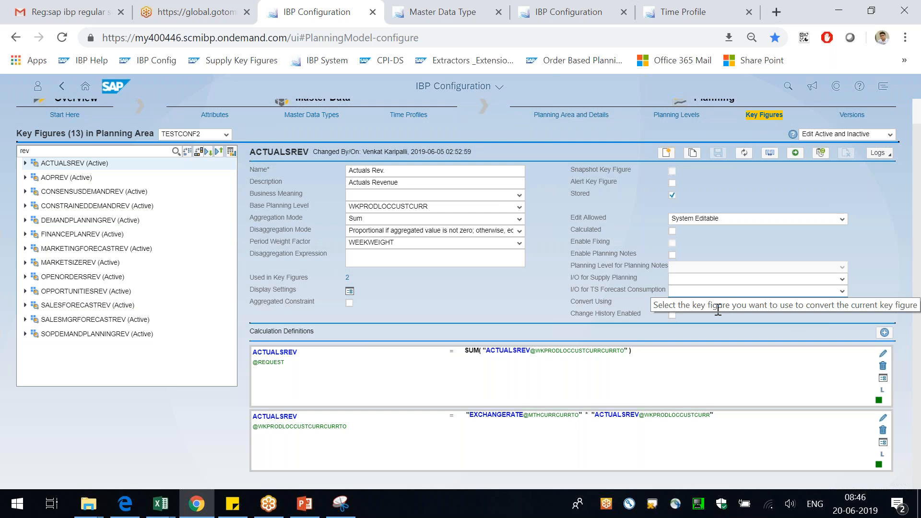
drag(466, 419, 537, 429)
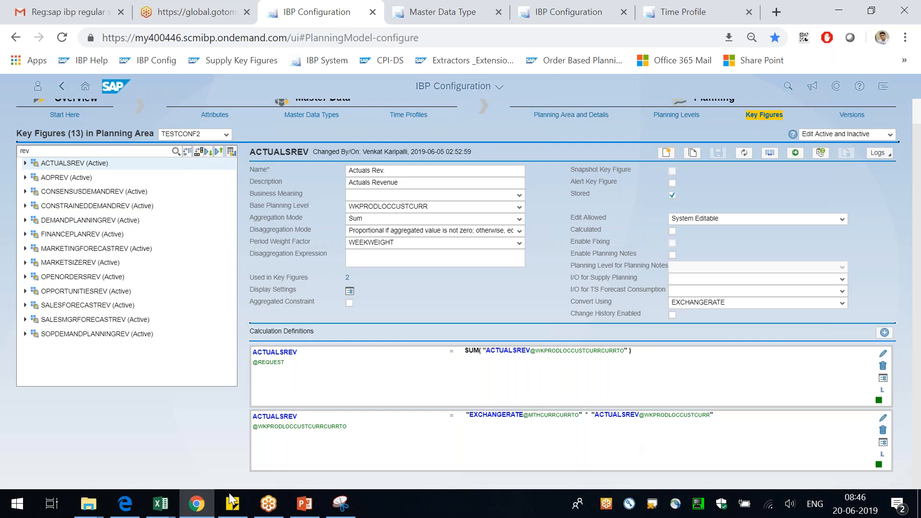
Switch to Book6 in Excel and edit the master data workbook, changing its sheet to the Currency master data type with editing enabled.
click(164, 502)
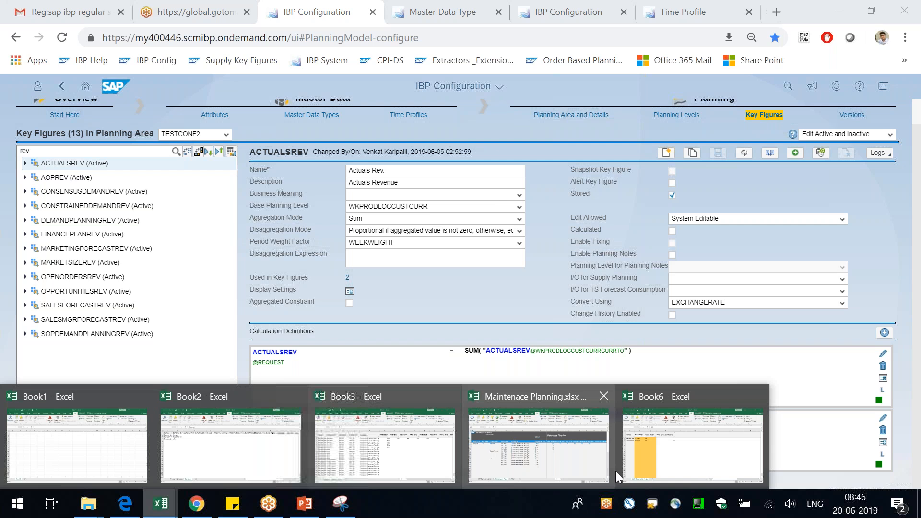
click(615, 470)
click(336, 64)
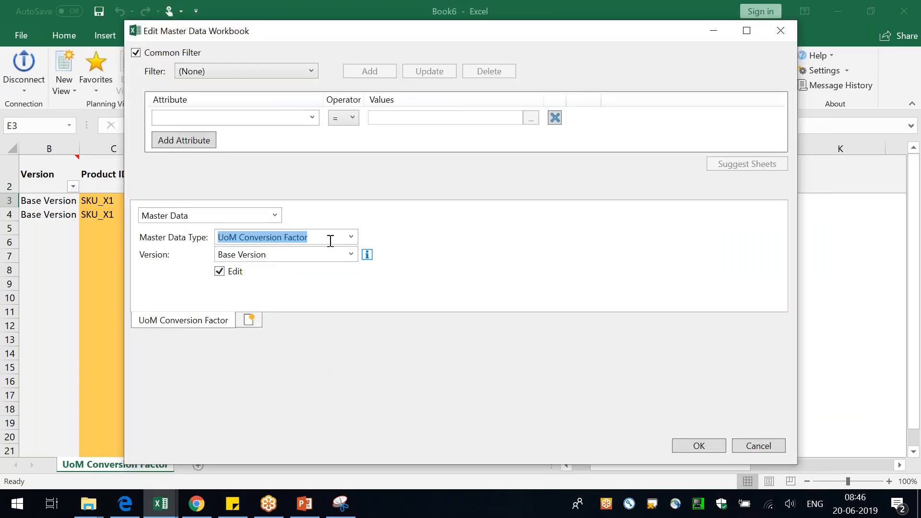
text(Target Currency)
click(430, 257)
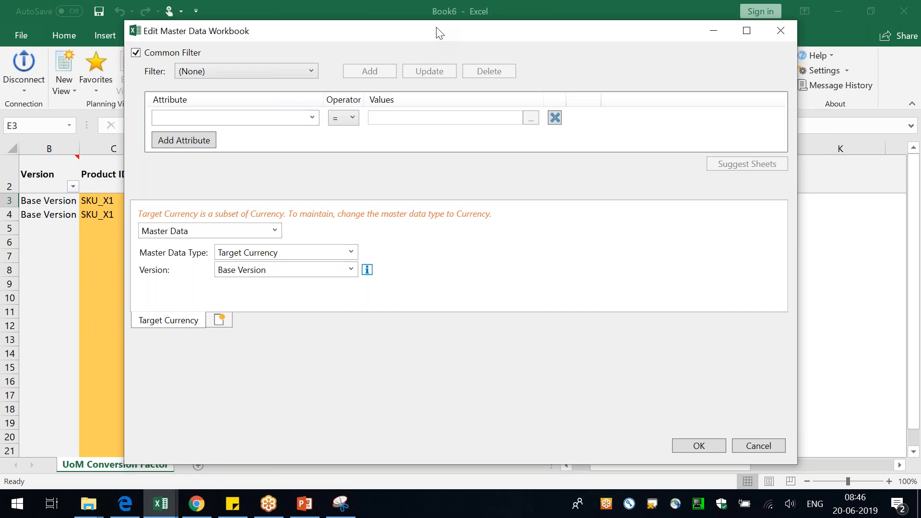
click(352, 252)
text(Cur)
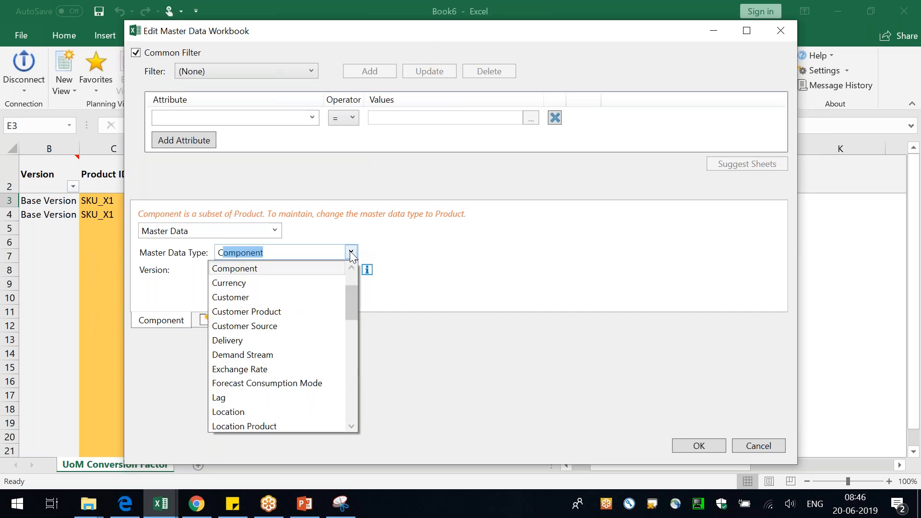
click(562, 205)
click(241, 272)
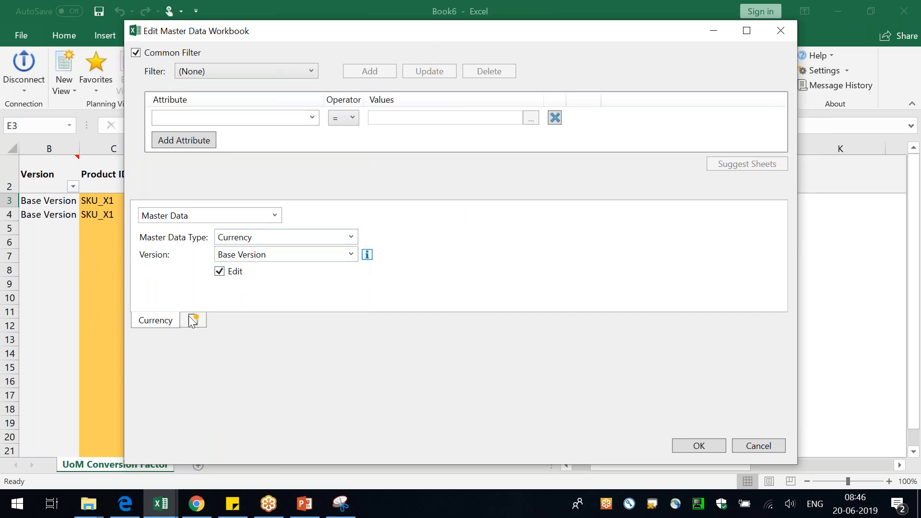
Add an Exchange Rate master data sheet with editing enabled and load the workbook.
click(194, 320)
click(329, 238)
text(Exchange Rate)
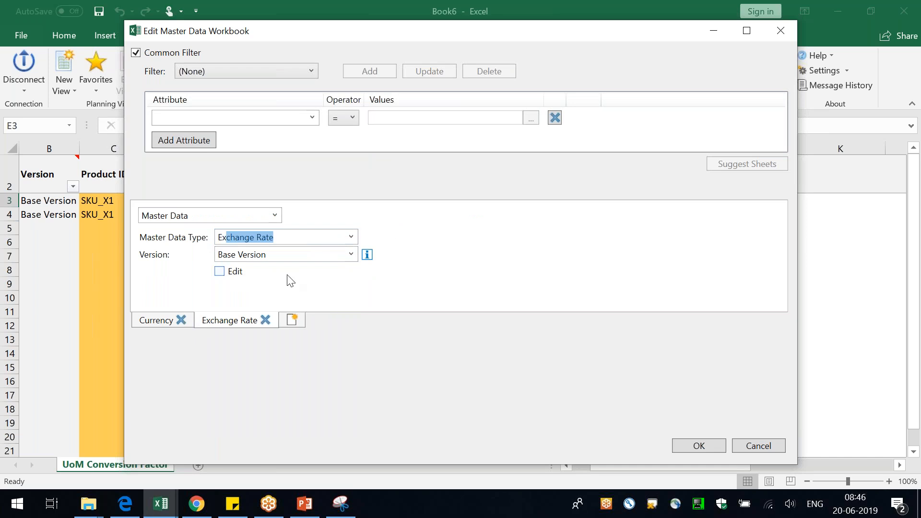
click(224, 272)
click(151, 320)
click(677, 446)
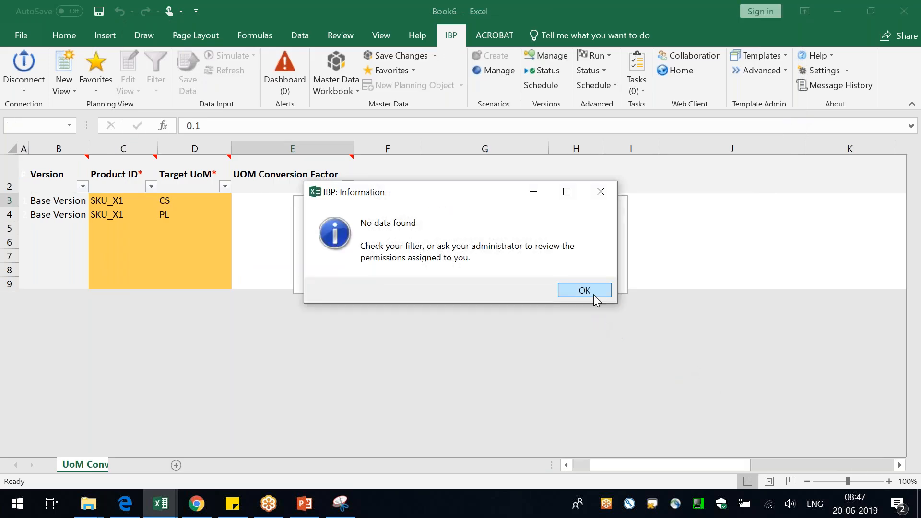
click(593, 295)
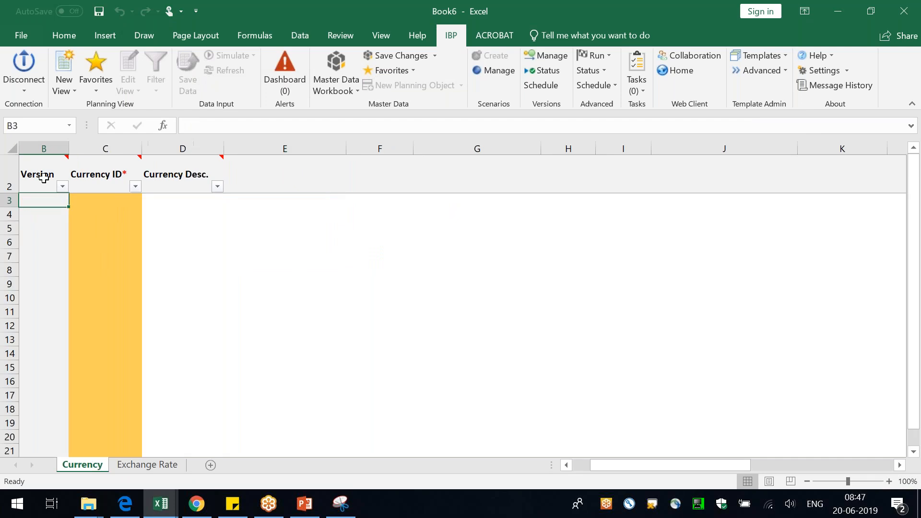
Enter the currency IDs RUP, DOL and POU in the first three rows of the Currency sheet.
click(80, 201)
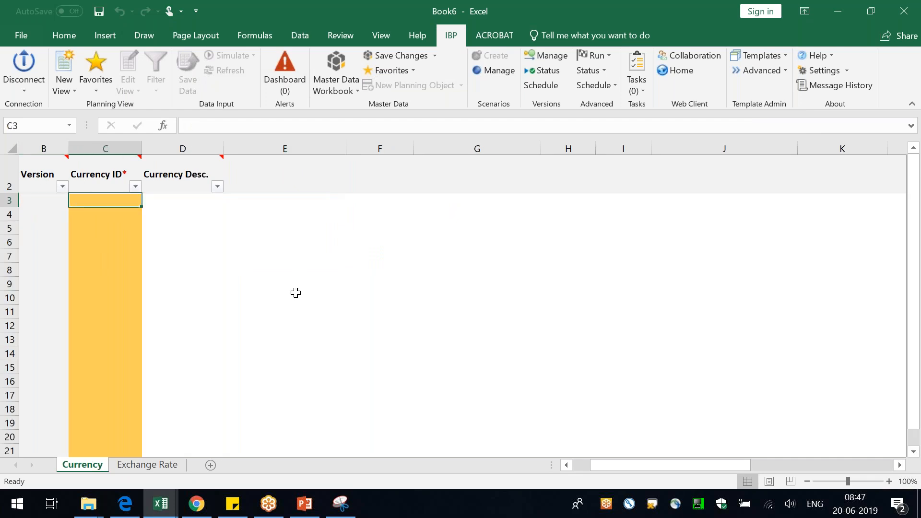
text(RUP)
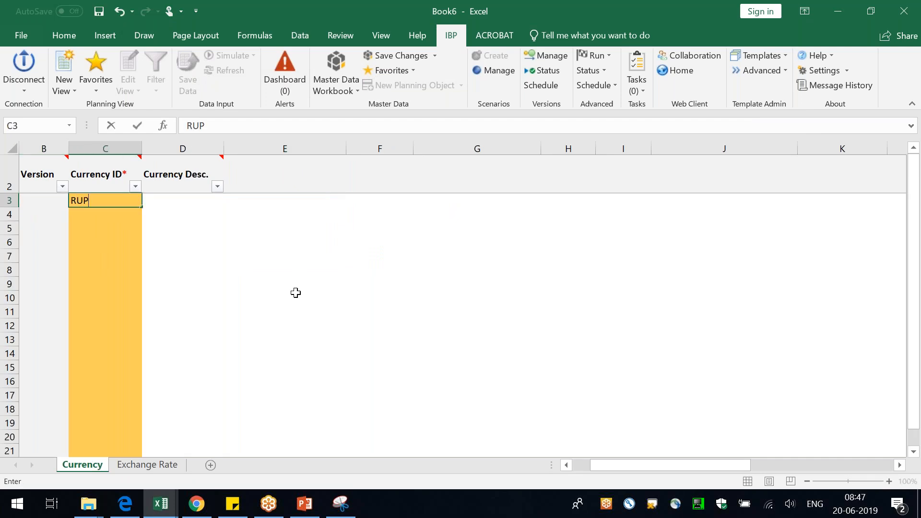
click(295, 293)
mouse_move(109, 176)
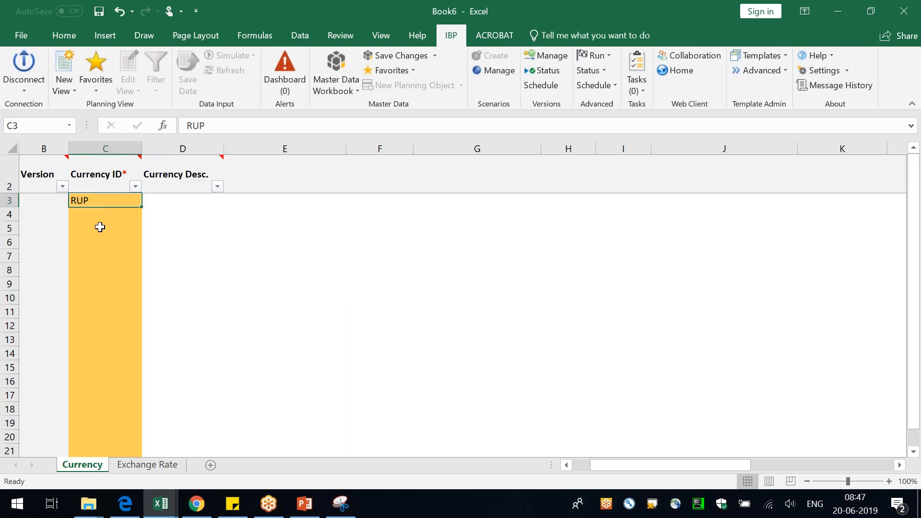
key(Down)
text(DO)
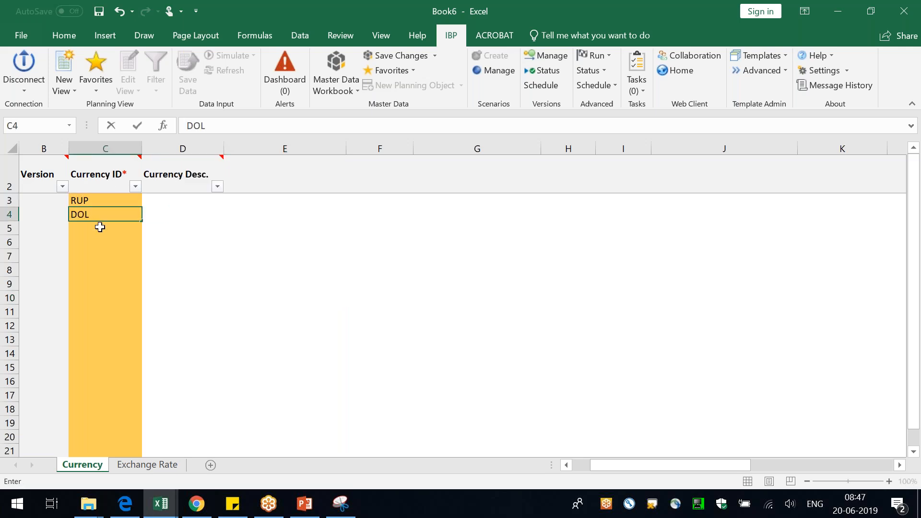
key(Return)
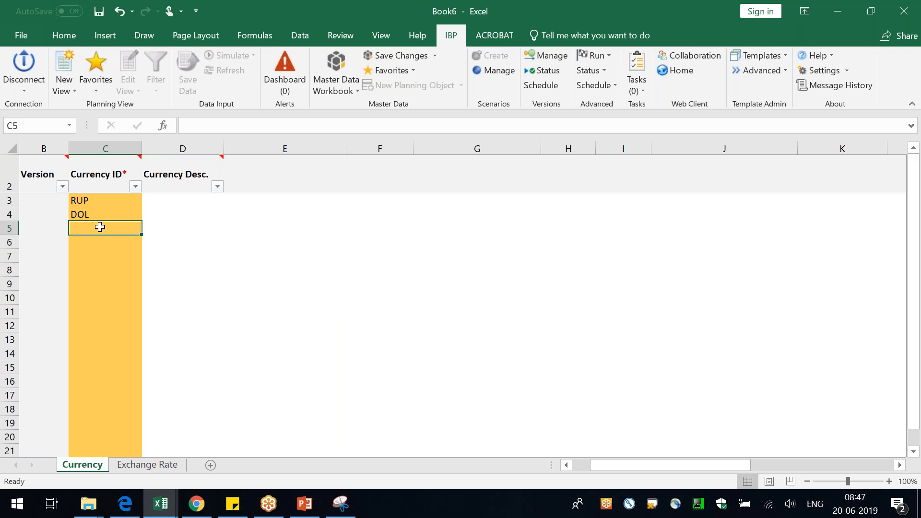
text(POU)
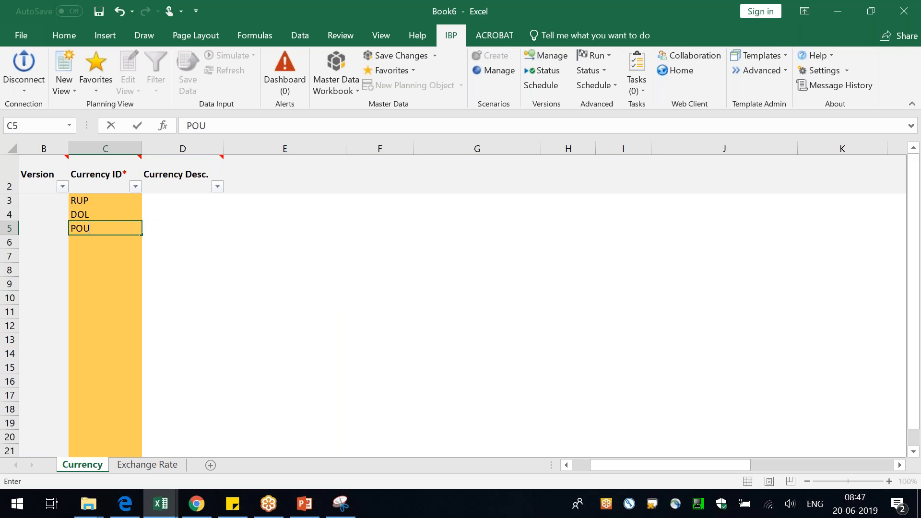
key(Return)
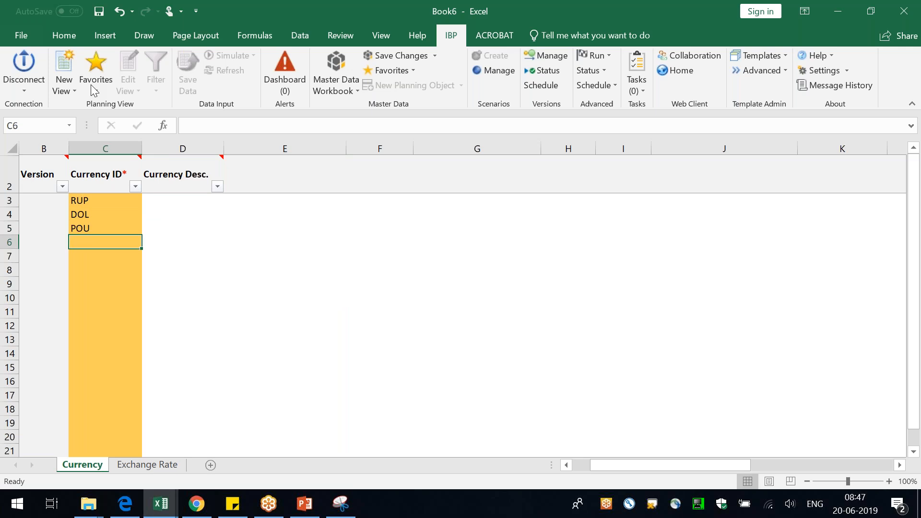
Save the new currency records without downloading the change report, and open the Exchange Rate sheet for data entry.
click(177, 179)
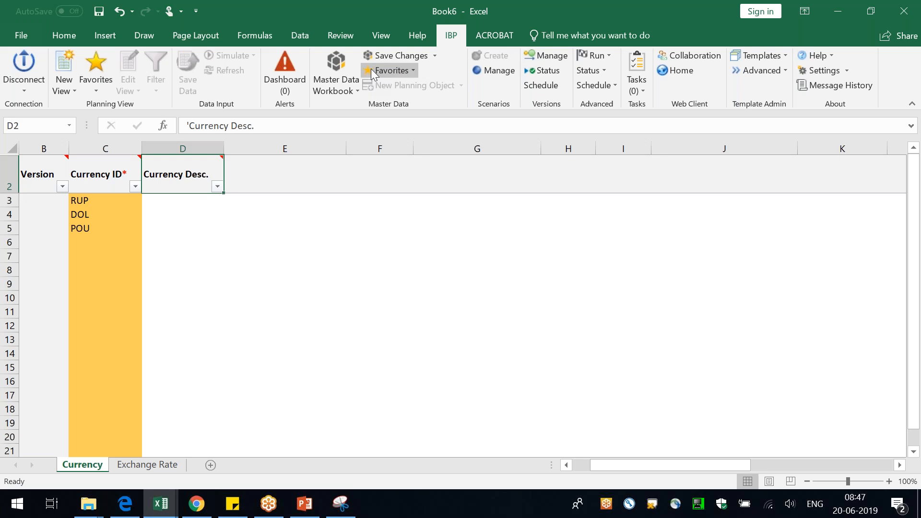
click(396, 56)
click(529, 329)
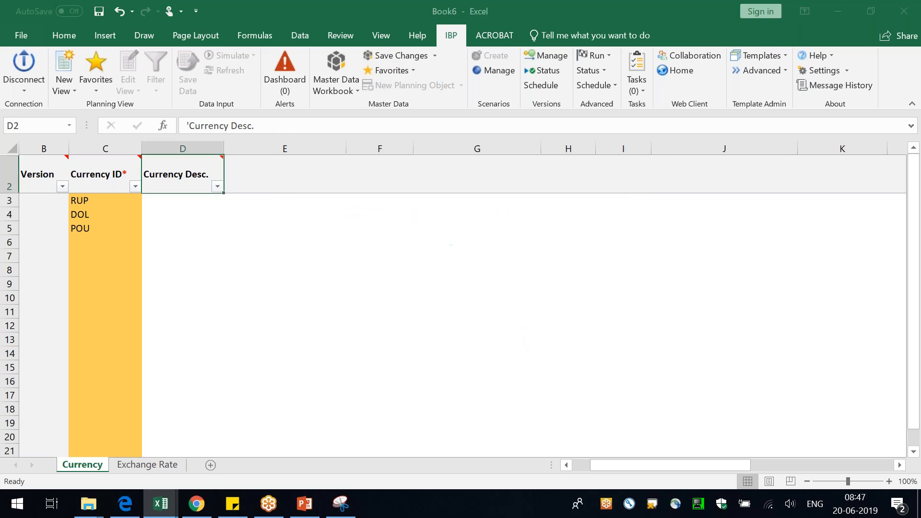
click(509, 314)
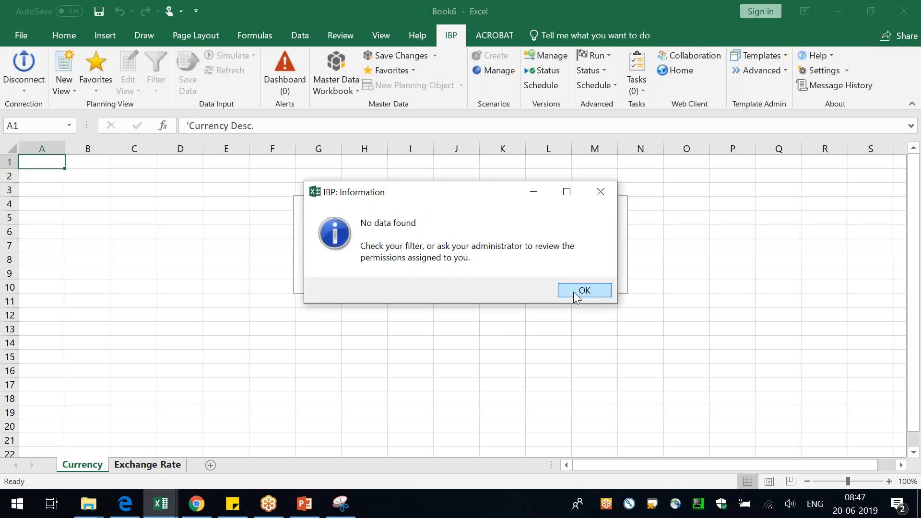
click(580, 291)
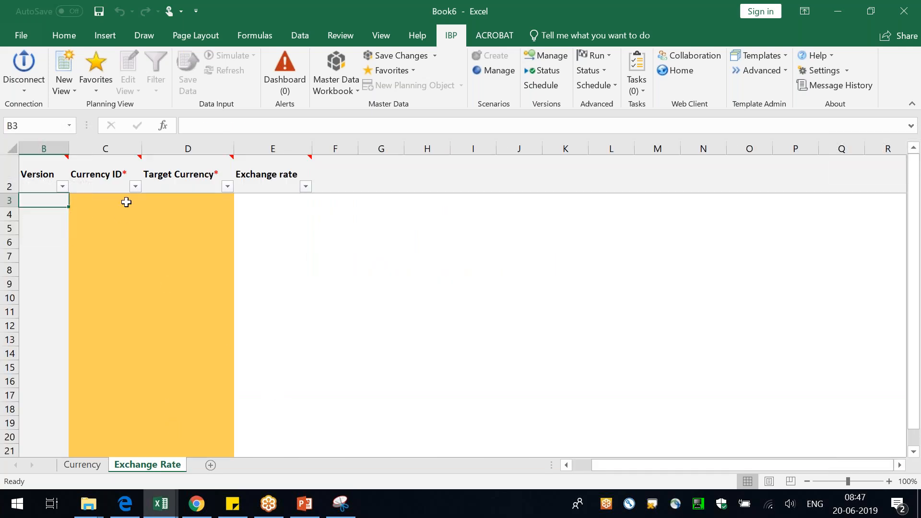
click(86, 465)
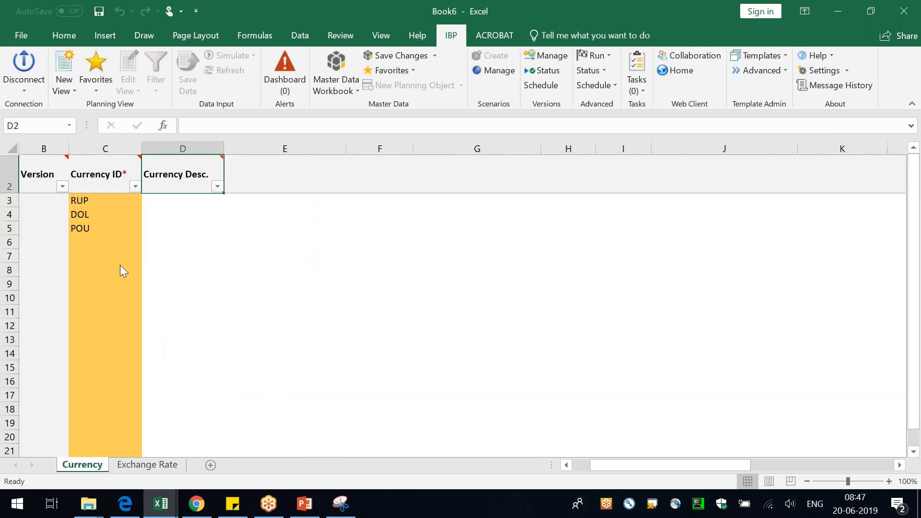
click(96, 204)
key(ctrl+c)
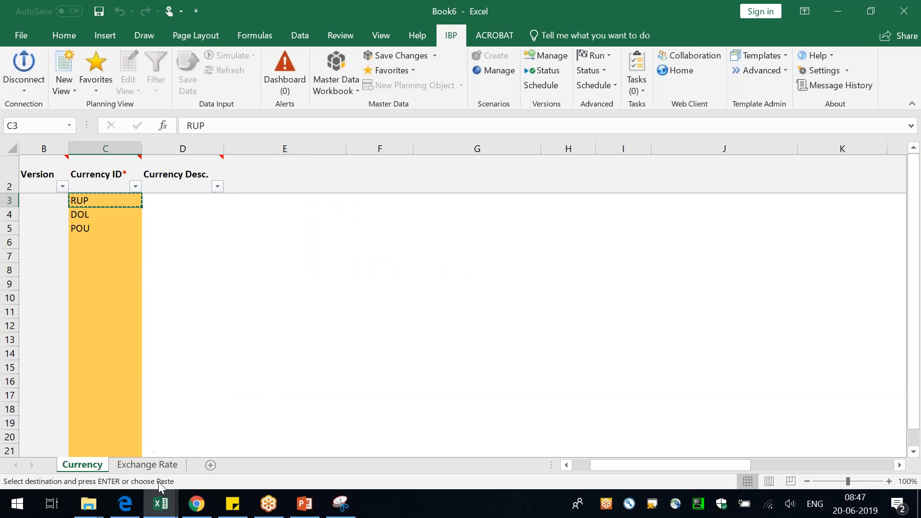
click(158, 464)
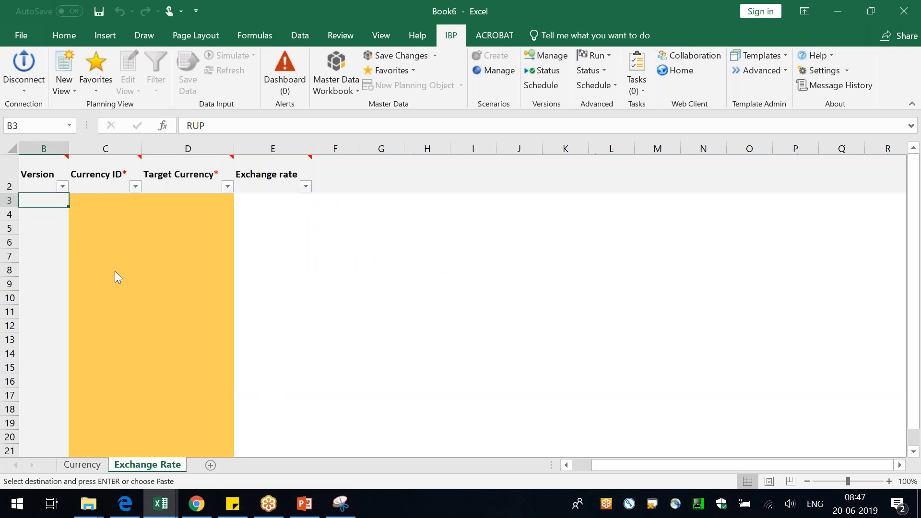
Copy DOL from the Currency sheet into the first Currency ID cell of the Exchange Rate sheet.
click(87, 464)
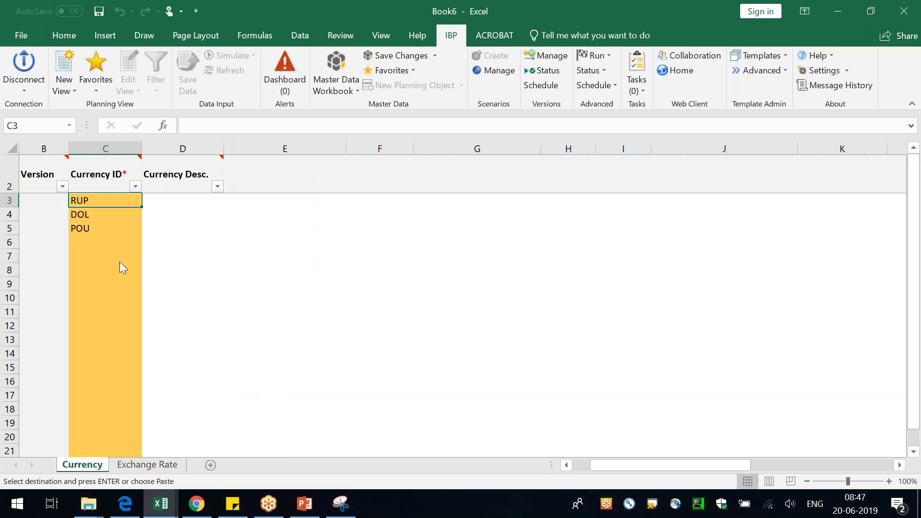
click(91, 217)
key(ctrl+c)
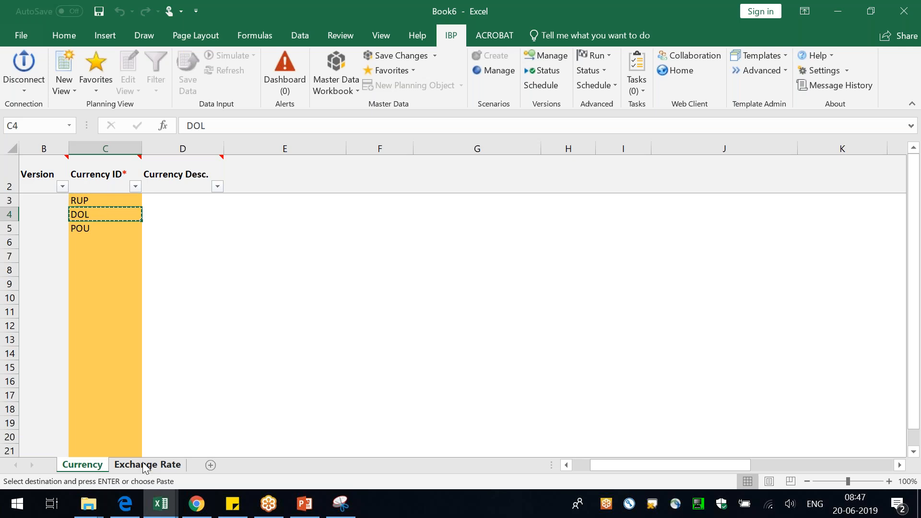
key(ctrl+Page_Down)
click(103, 201)
key(ctrl+v)
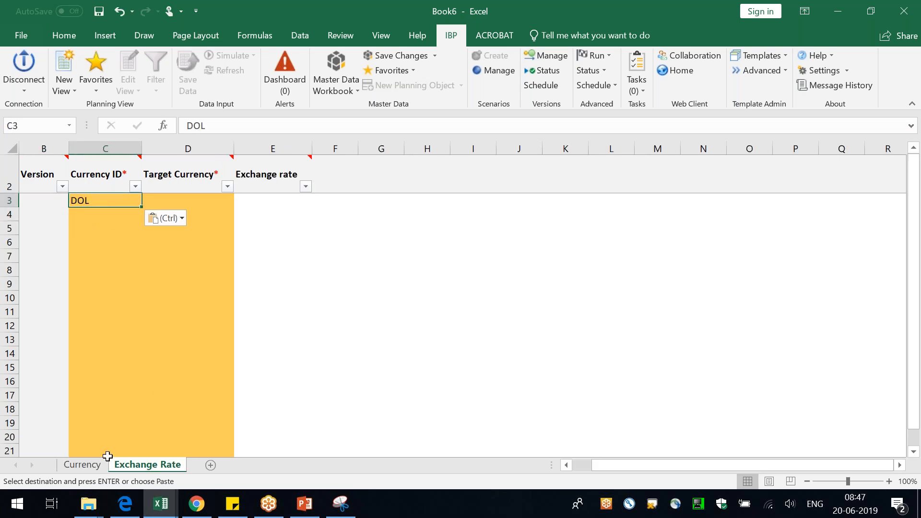
Set the DOL row's target currency to RUP, copied from the Currency sheet, and its exchange rate to 70.
click(93, 465)
click(91, 200)
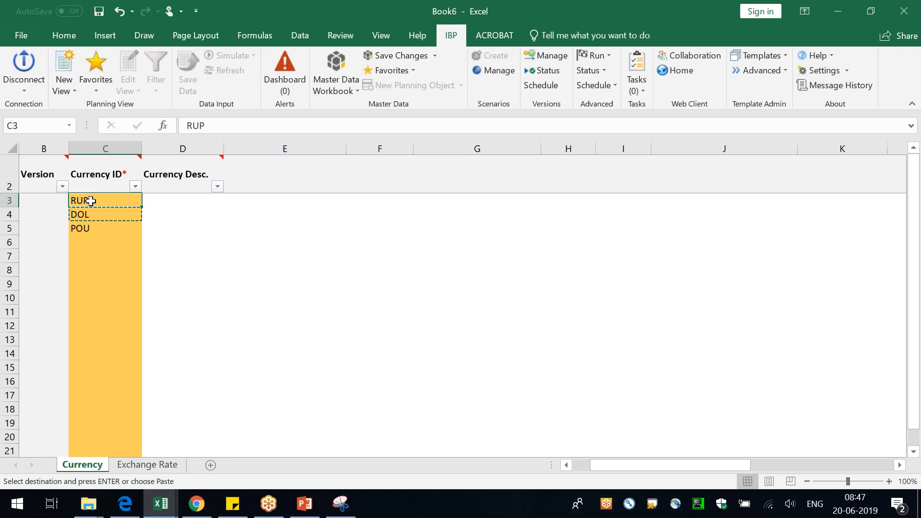
click(163, 463)
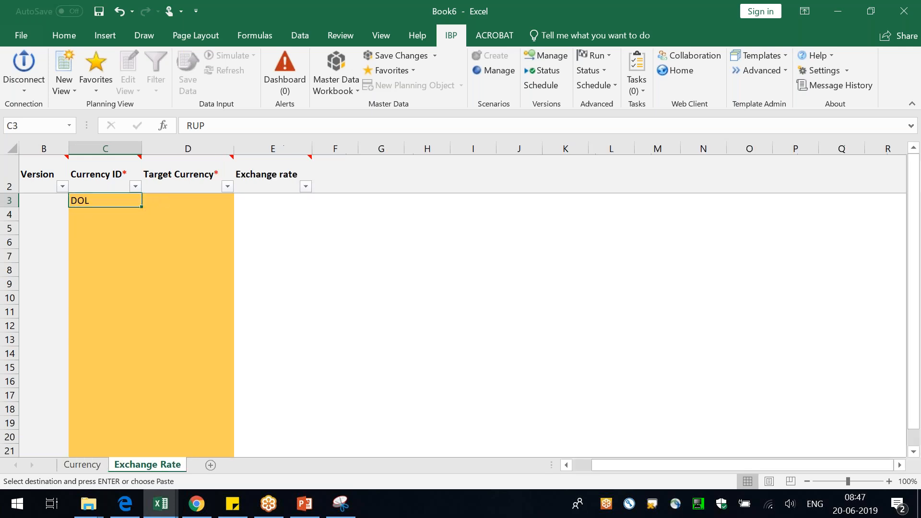
click(162, 201)
key(ctrl+v)
click(291, 200)
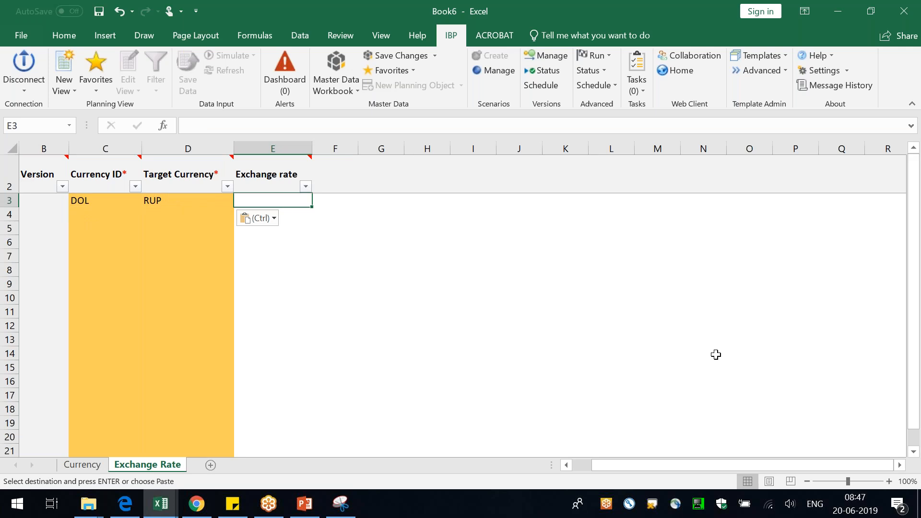
text(70)
key(Return)
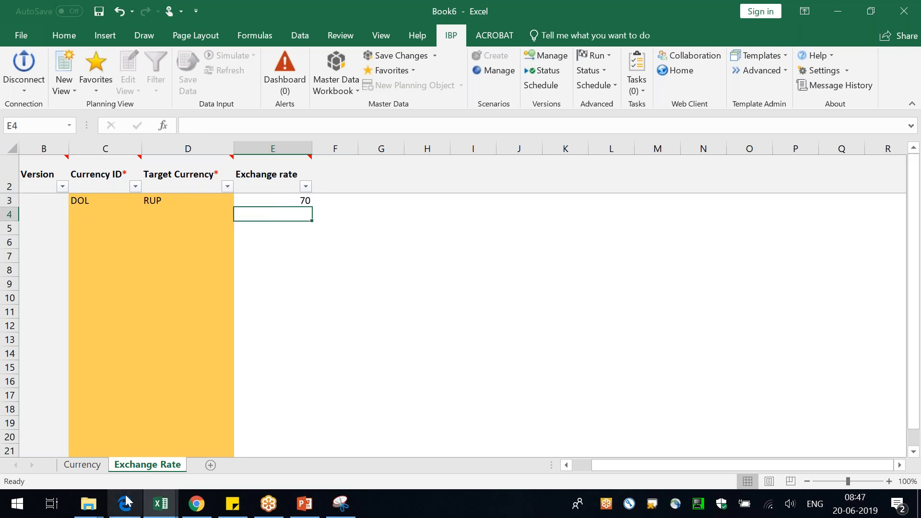
Copy POU from the Currency sheet into the second Currency ID cell of the Exchange Rate sheet.
click(82, 464)
click(95, 228)
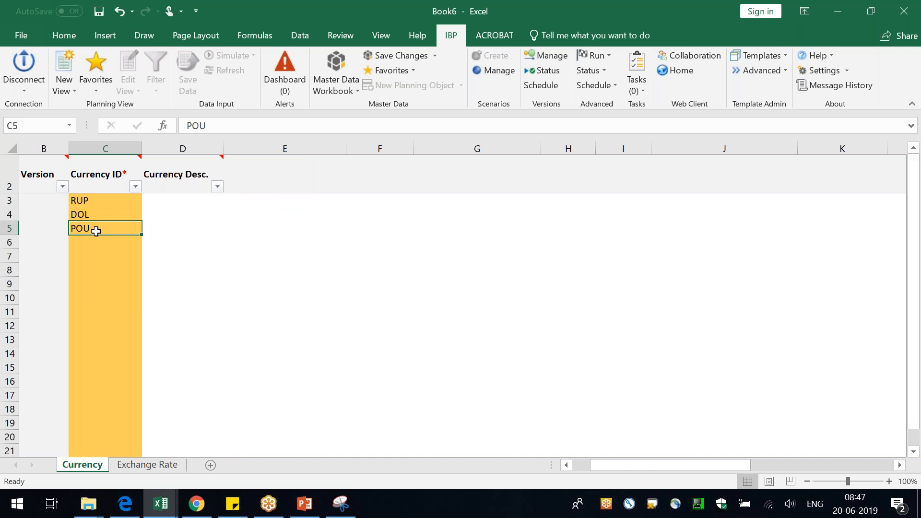
key(ctrl+c)
click(154, 464)
click(88, 213)
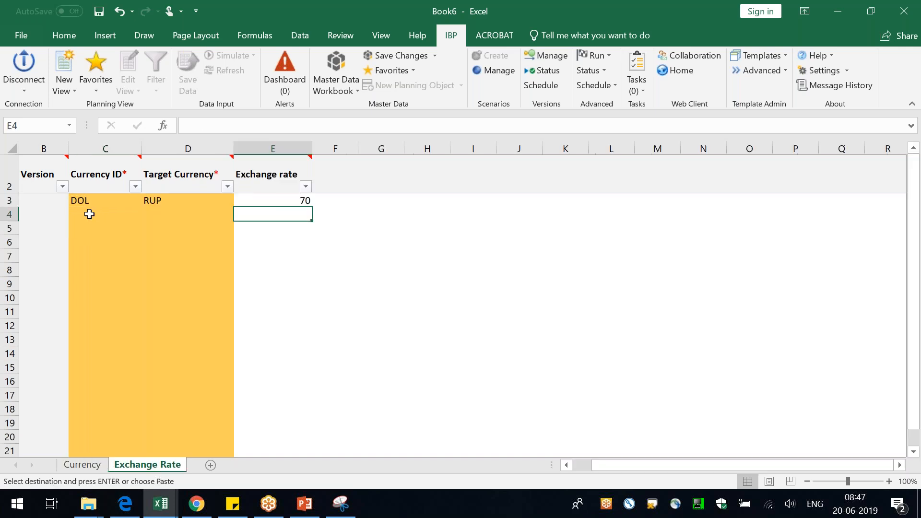
key(ctrl+v)
Set the POU row's target currency to RUP and exchange rate to 100, and save the changes without downloading the report.
click(187, 217)
text(RUP)
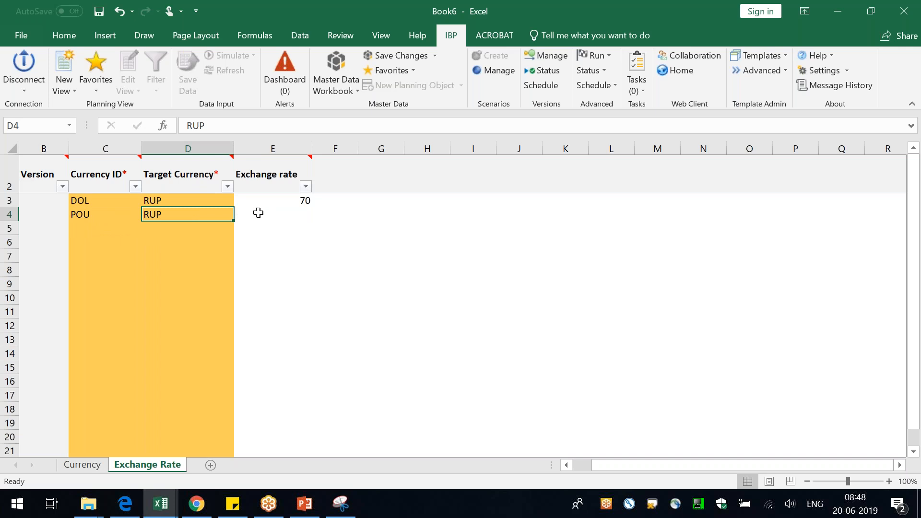
key(Tab)
text(1)
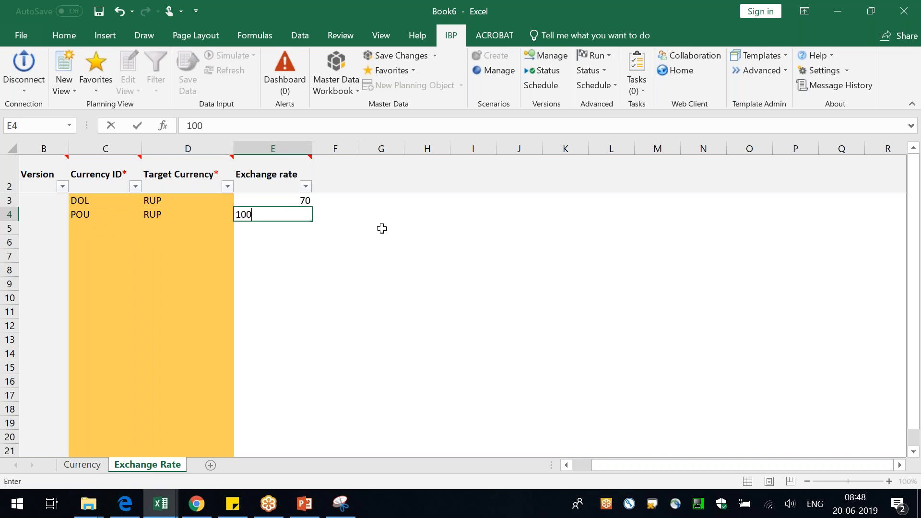
key(Return)
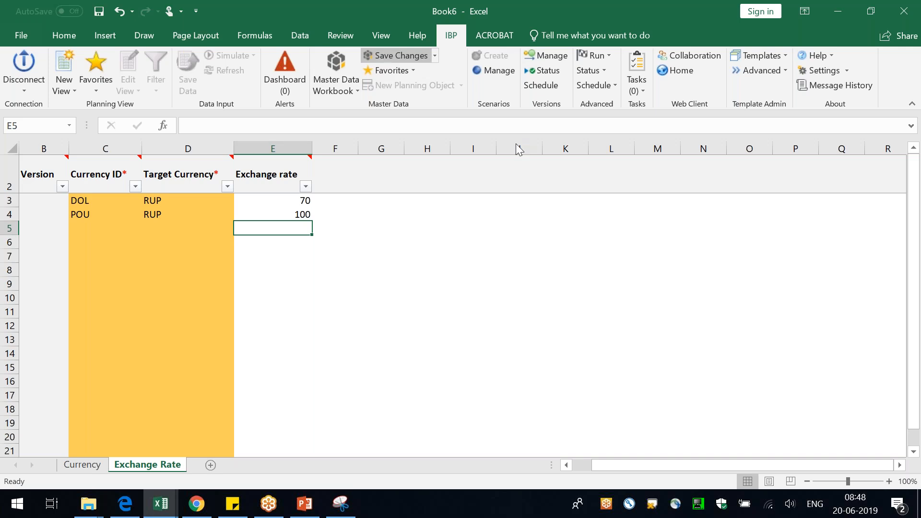
click(545, 333)
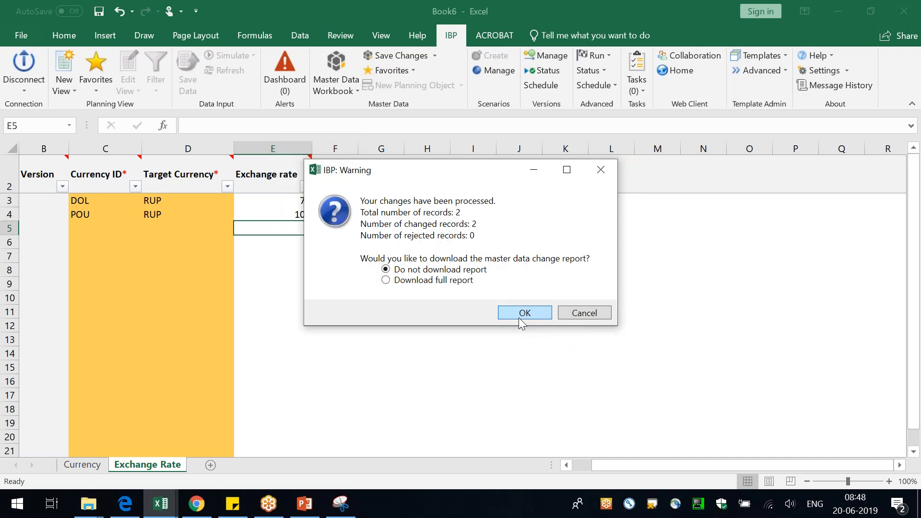
click(519, 314)
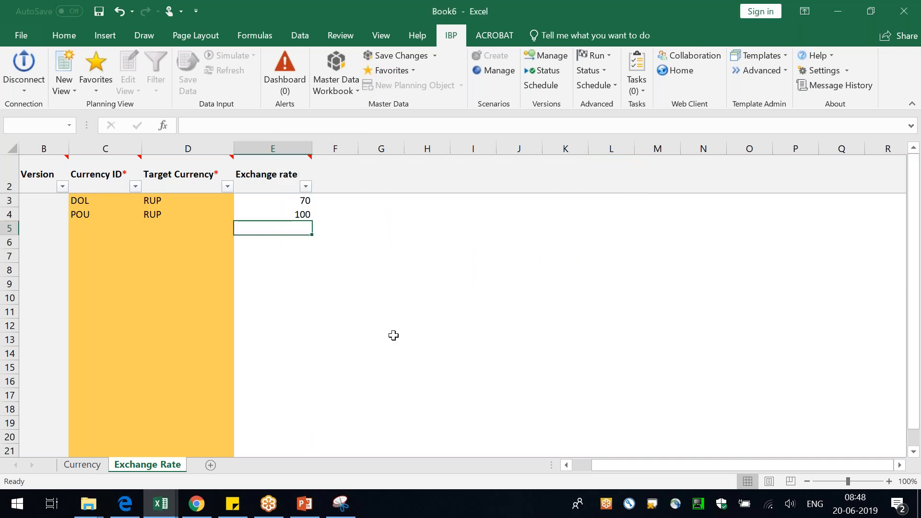
Switch to Book3 and edit its master data workbook, setting the planning level to Weekly | Product | Location | Customer | Currency.
click(161, 503)
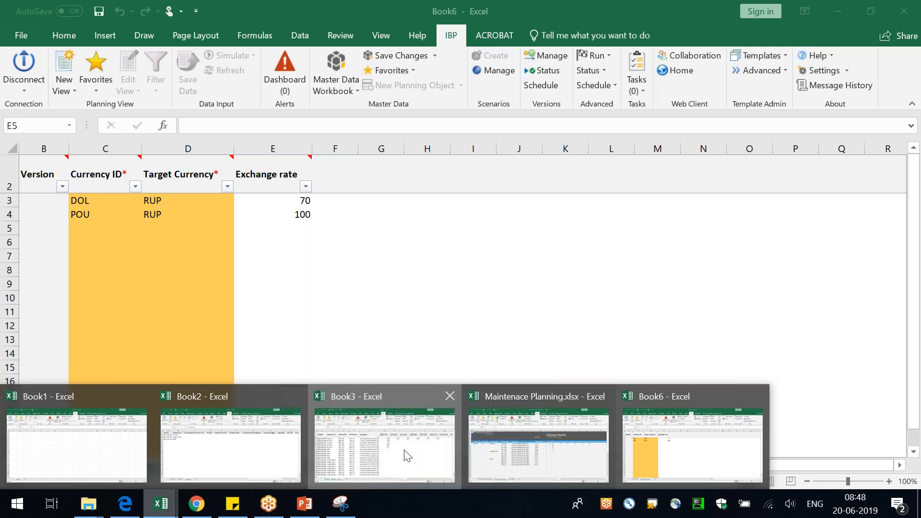
click(407, 455)
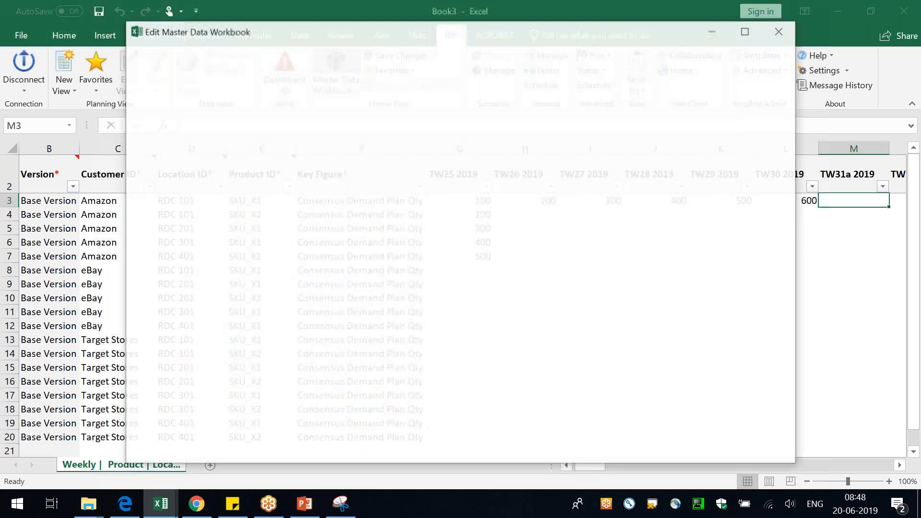
click(193, 510)
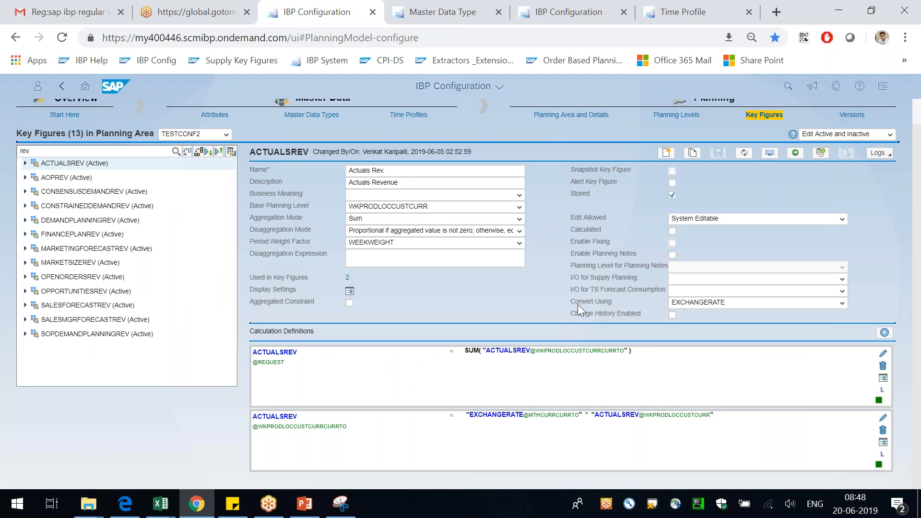
key(alt+Tab)
click(365, 238)
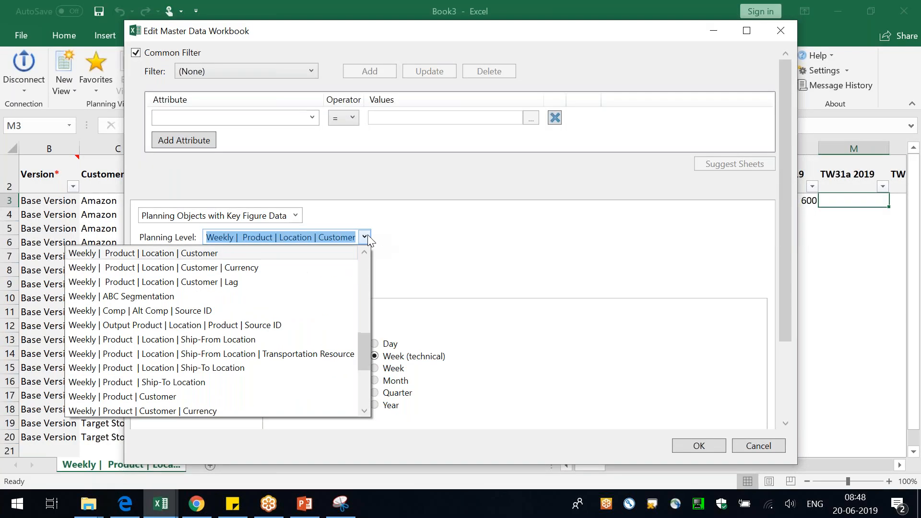
click(294, 268)
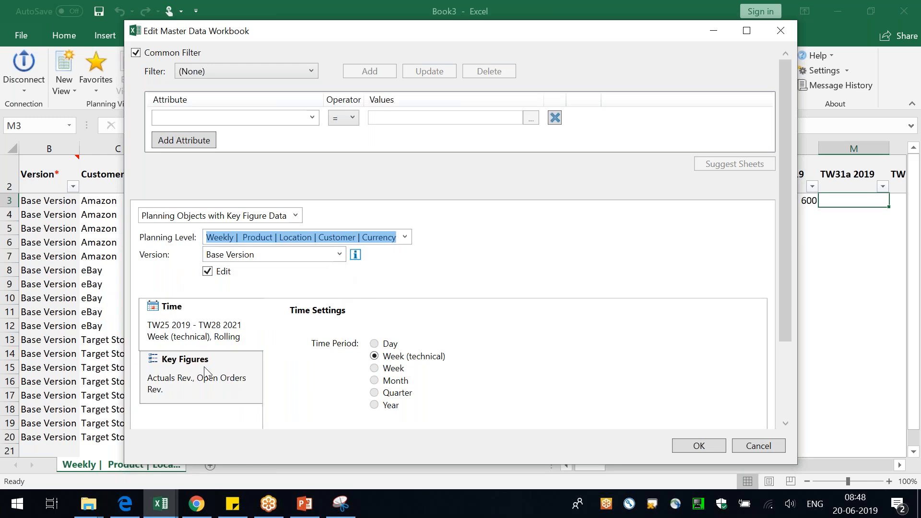
Limit the selected key figures to Actuals Rev. and load the edited master data workbook.
click(194, 381)
click(295, 367)
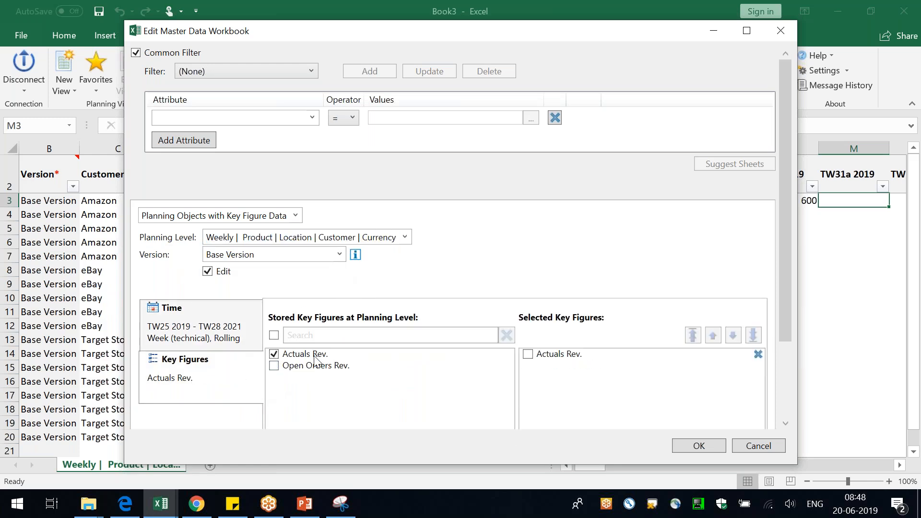
click(699, 445)
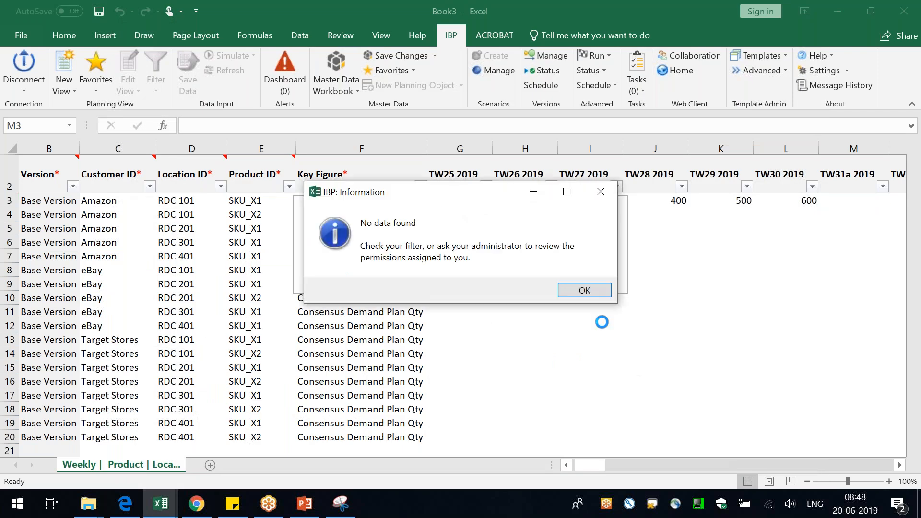
Copy Amazon and RDC 101 from the Maintenance Planning workbook into the first Customer ID and Location ID cells of Book3.
click(584, 291)
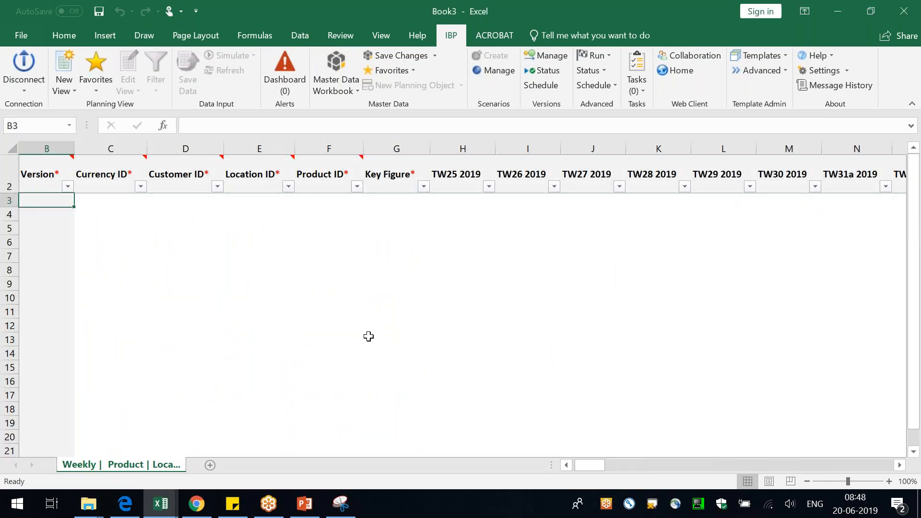
key(alt+Tab)
key(alt+Tab)
key(alt+Tab)
key(alt+Tab)
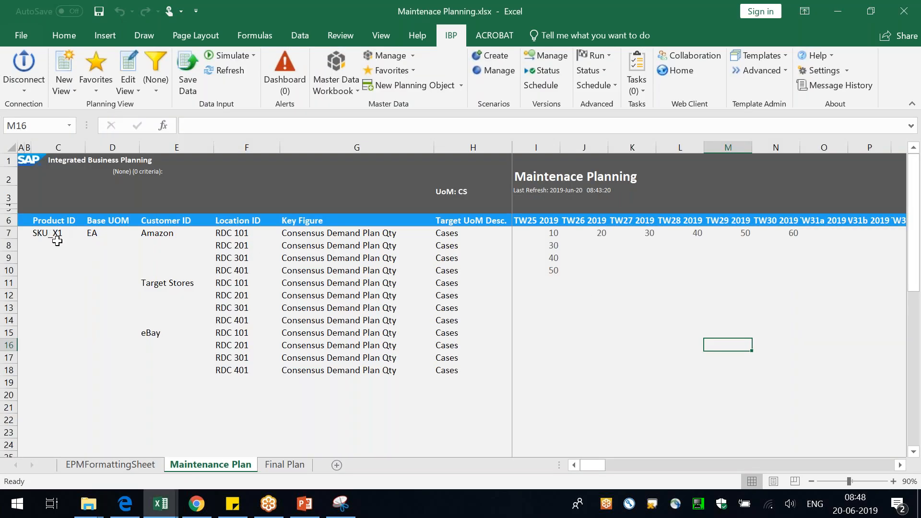
click(58, 257)
drag(166, 230, 216, 230)
key(alt+Tab)
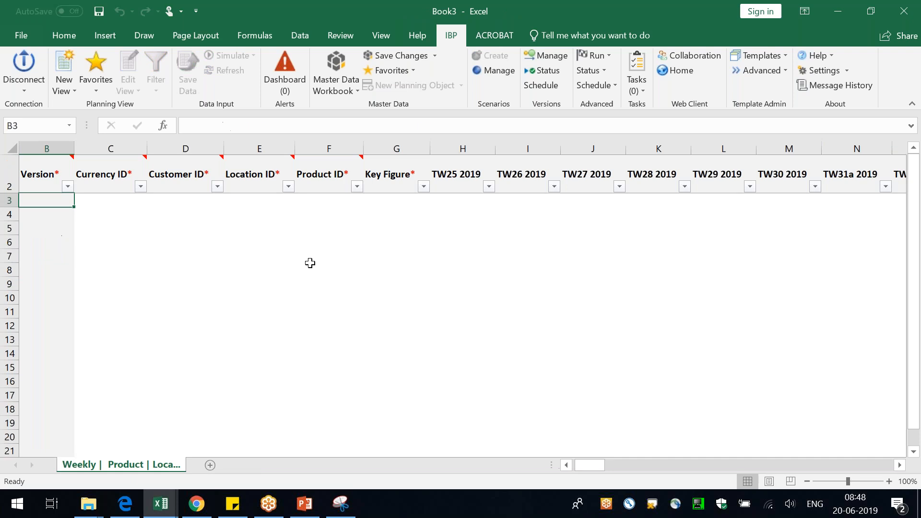
key(alt+Tab)
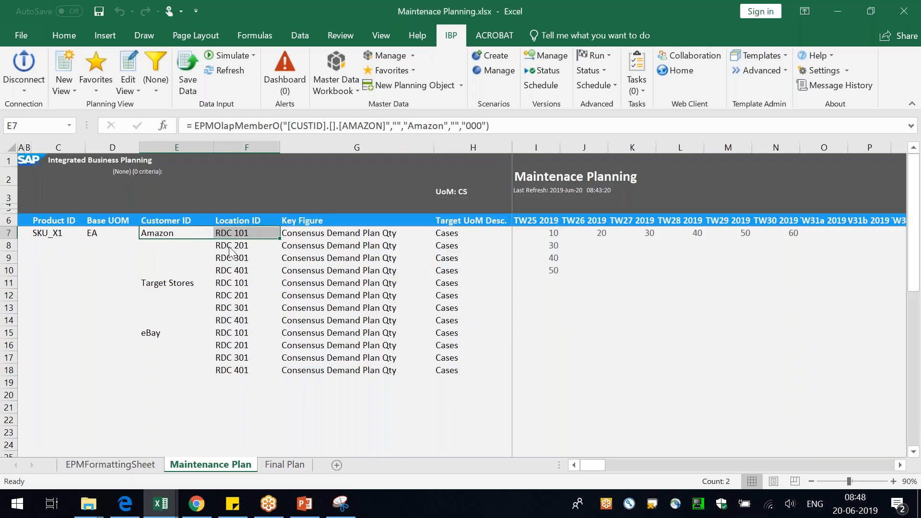
key(ctrl+c)
key(alt+Tab)
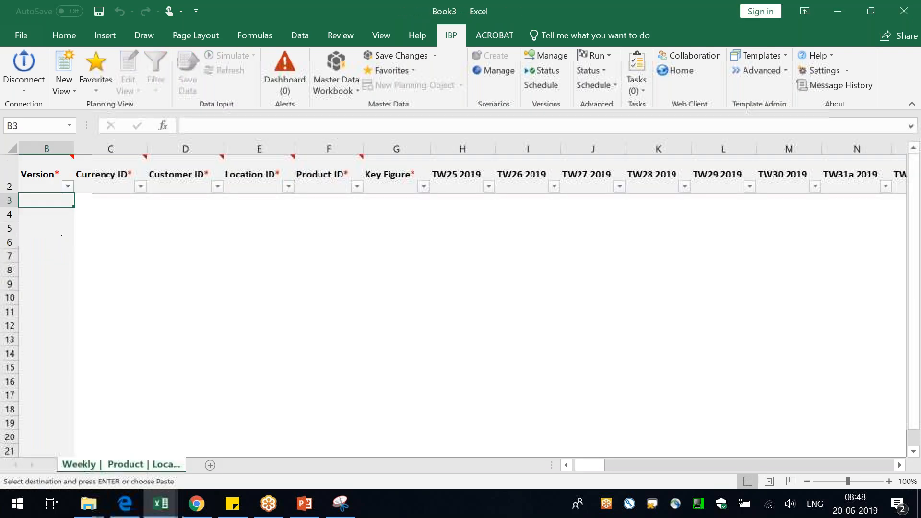
click(177, 200)
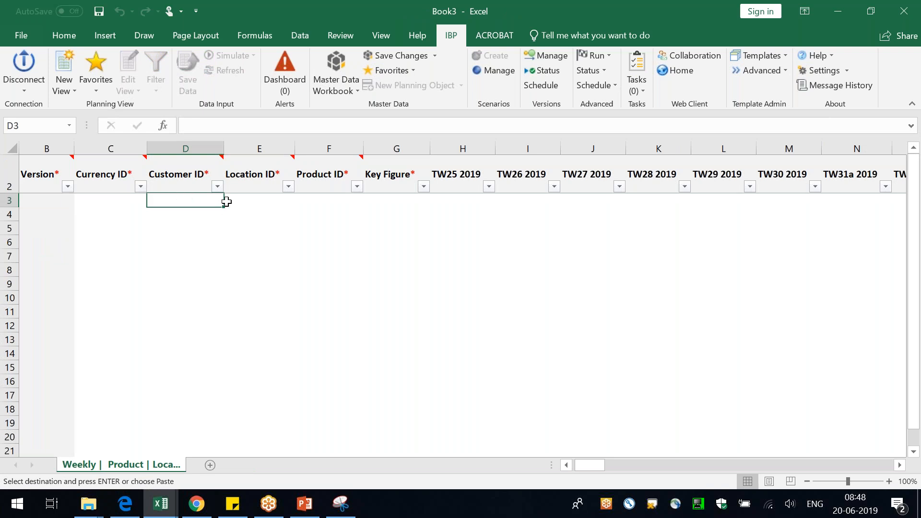
key(ctrl+v)
Copy SKU_X1 from the Maintenance Planning workbook into the first Product ID cell of Book3.
click(345, 202)
key(alt+Tab)
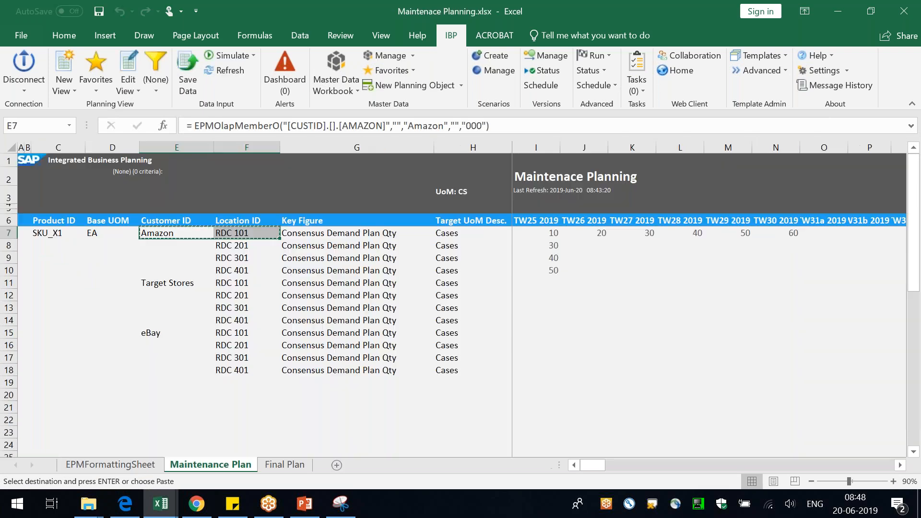
click(52, 233)
key(ctrl+c)
key(alt+Tab)
key(ctrl+v)
Fill the first Key Figure cell of Book3 with Actuals Rev. by copying the name.
key(alt+Tab)
drag(405, 173, 249, 168)
key(Tab)
key(alt+Tab)
key(alt+Tab)
drag(427, 166, 296, 176)
key(ctrl+c)
key(alt+Tab)
click(397, 196)
key(ctrl+v)
Copy the currency code DOL into the Currency ID cell of the Amazon row in Book3.
click(99, 201)
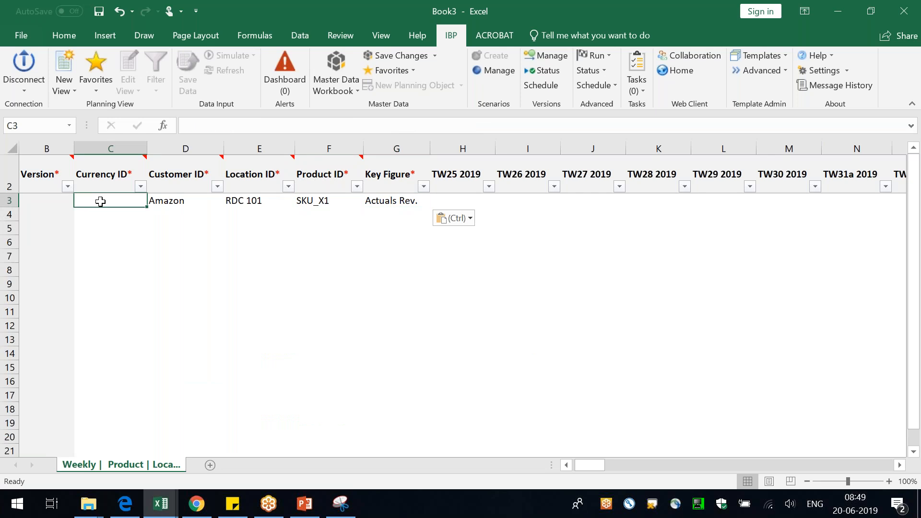
key(alt+Tab)
click(102, 201)
key(ctrl+c)
key(alt+Tab)
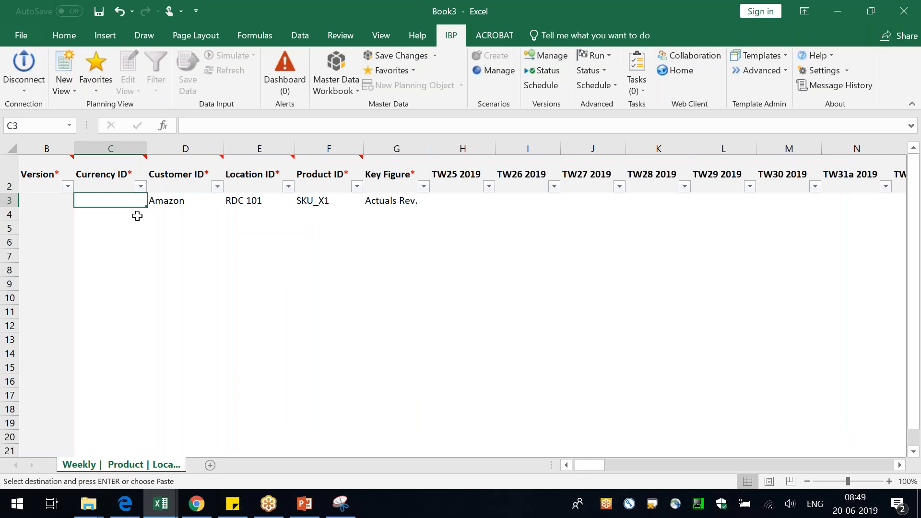
key(ctrl+v)
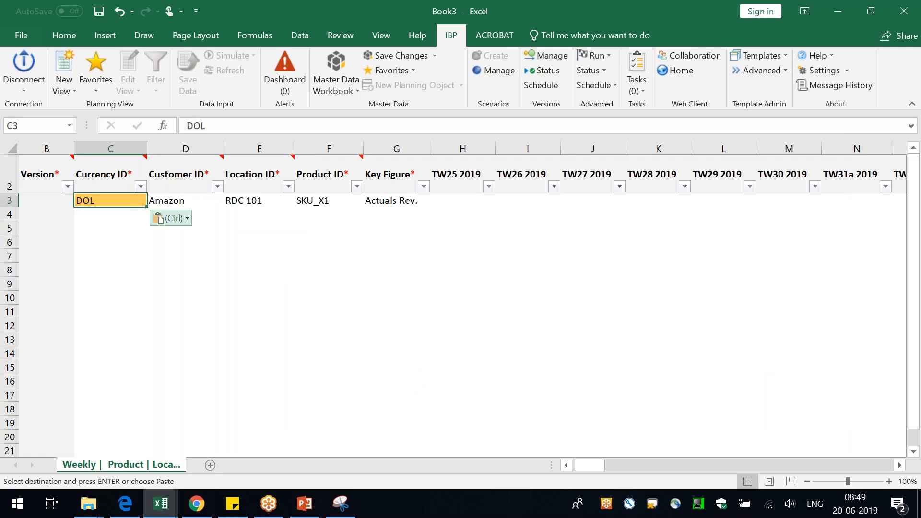
Set the Amazon row's Actuals Rev. to 1000 for TW25, TW26 and TW27 2019.
click(473, 200)
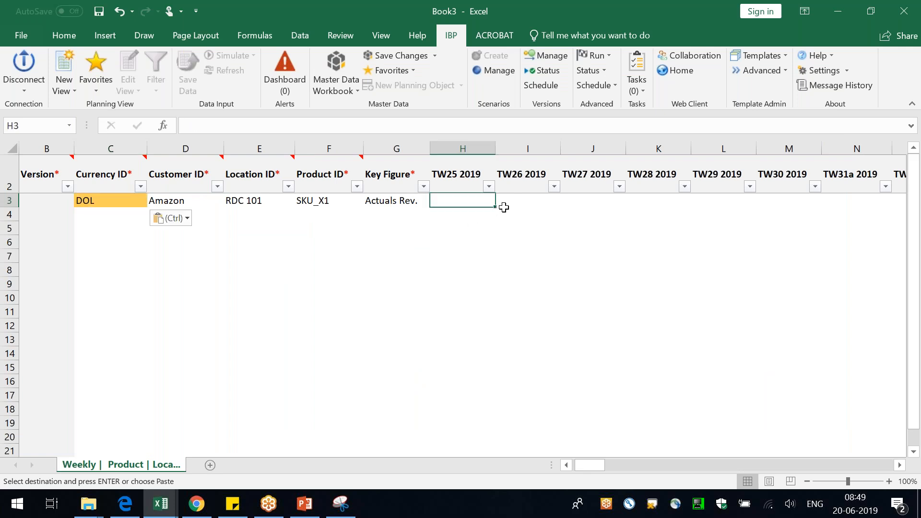
text(1000)
key(Return)
key(Up)
key(ctrl+c)
drag(480, 200, 614, 200)
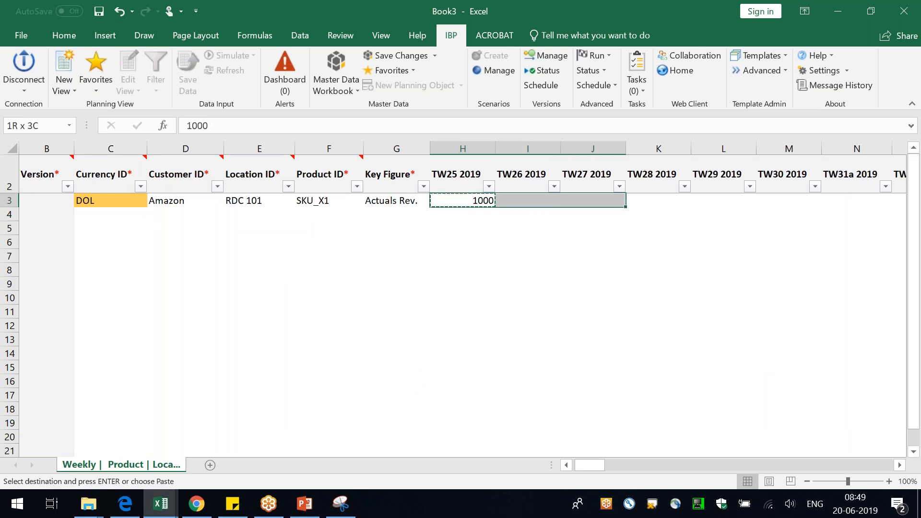
key(ctrl+v)
Save the Actuals Rev. planning object changes in Book3.
click(395, 55)
click(542, 332)
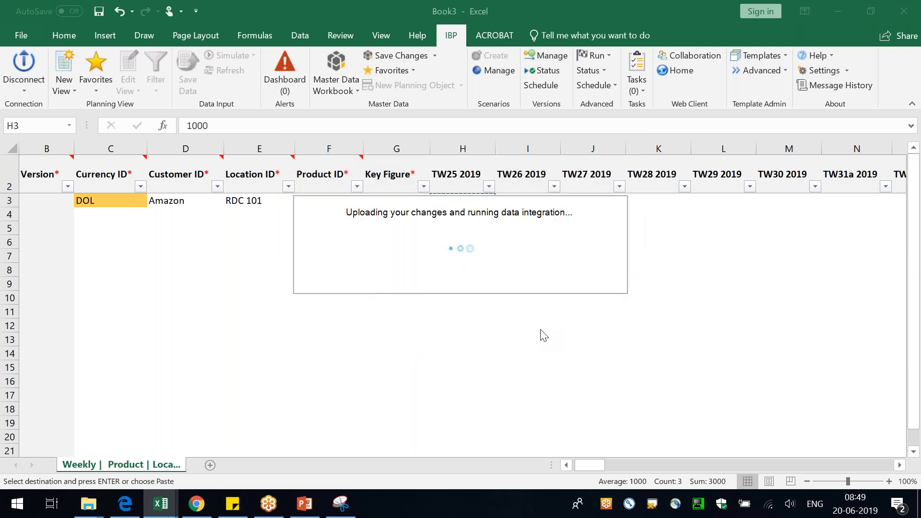
click(525, 312)
Switch to Book6 and copy DOL into the third Currency ID cell of the Exchange Rate sheet.
key(alt+Tab)
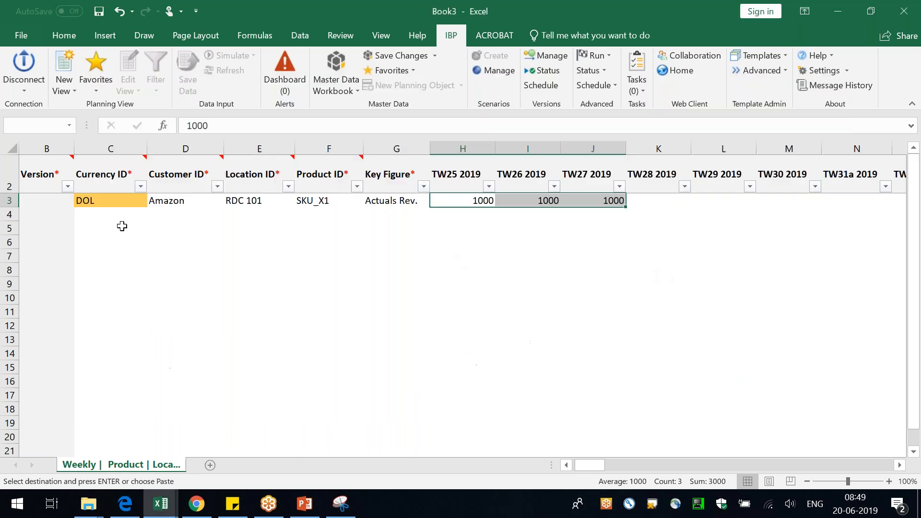
mouse_move(162, 504)
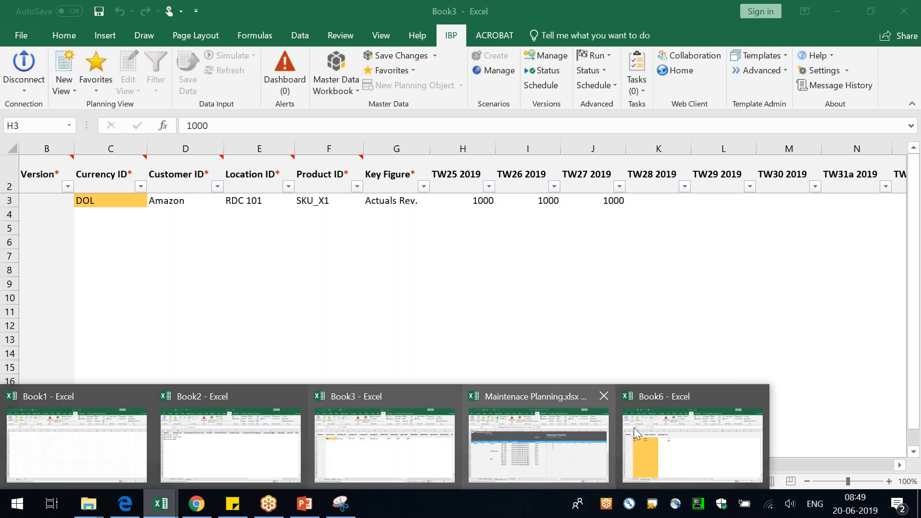
click(691, 438)
click(84, 228)
click(84, 200)
key(ctrl+c)
click(86, 228)
key(ctrl+v)
Give the new DOL row the target currency POU and an exchange rate of 0.8.
key(Up)
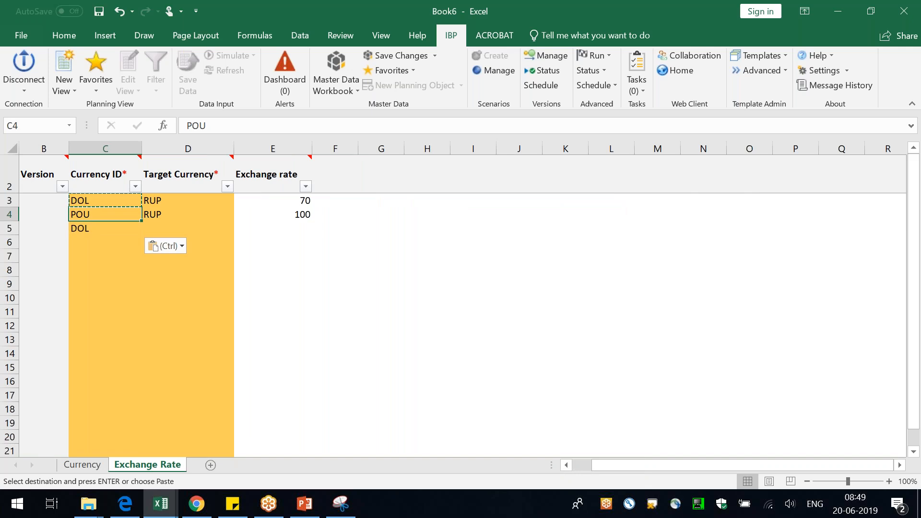
key(ctrl+c)
click(187, 228)
key(ctrl+v)
click(282, 229)
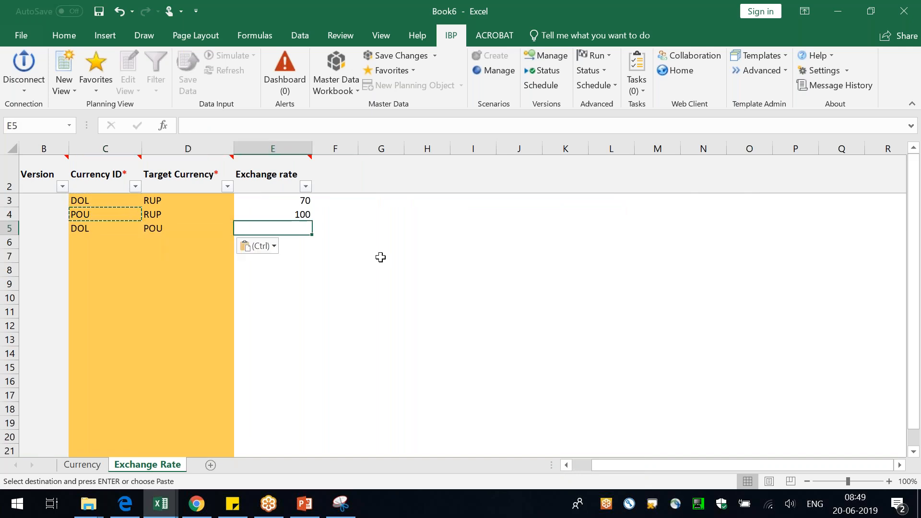
text(0.)
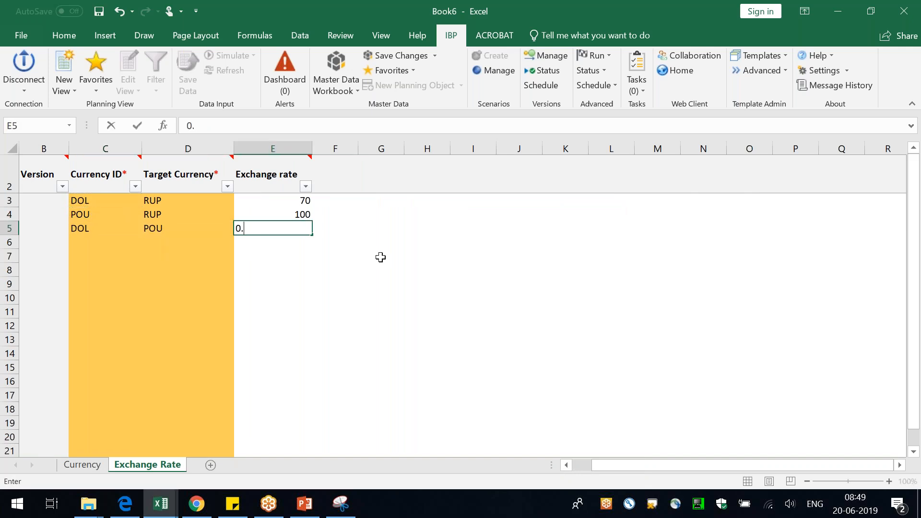
key(Return)
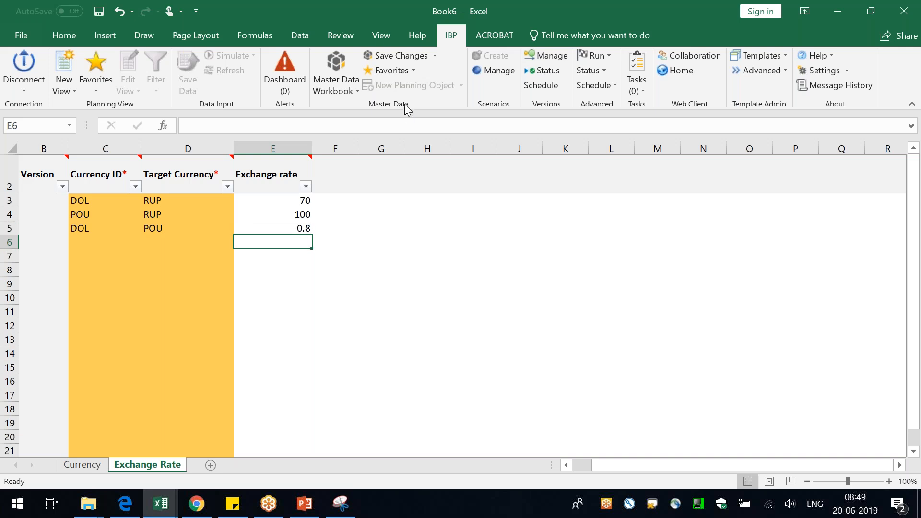
Save the Exchange Rate master data changes in Book6.
click(381, 35)
click(463, 35)
click(401, 55)
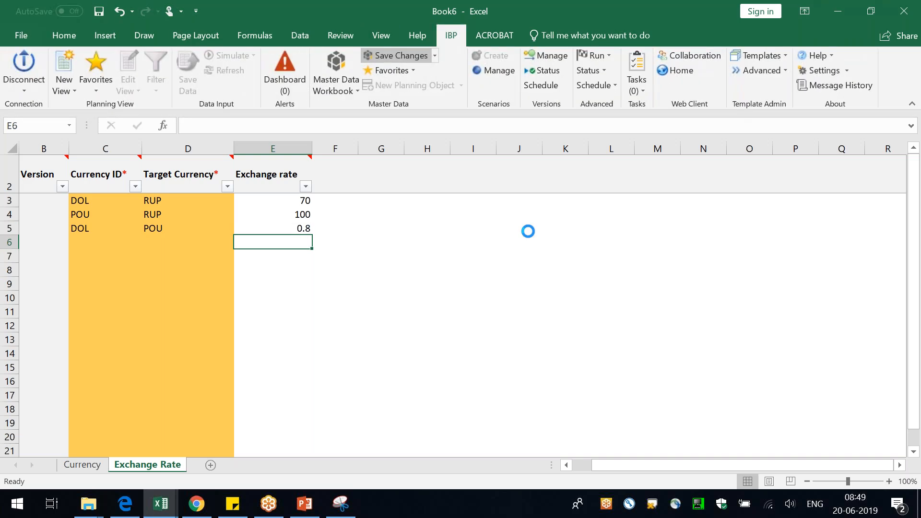
click(543, 333)
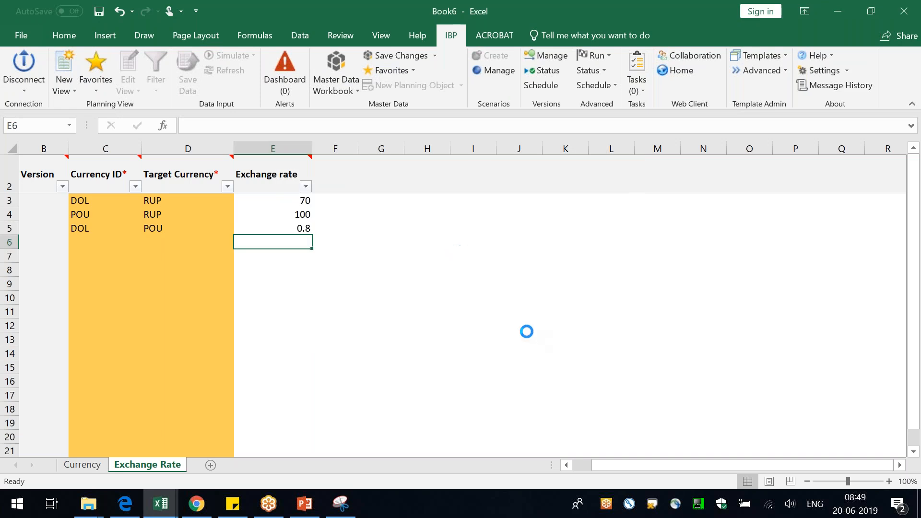
click(520, 311)
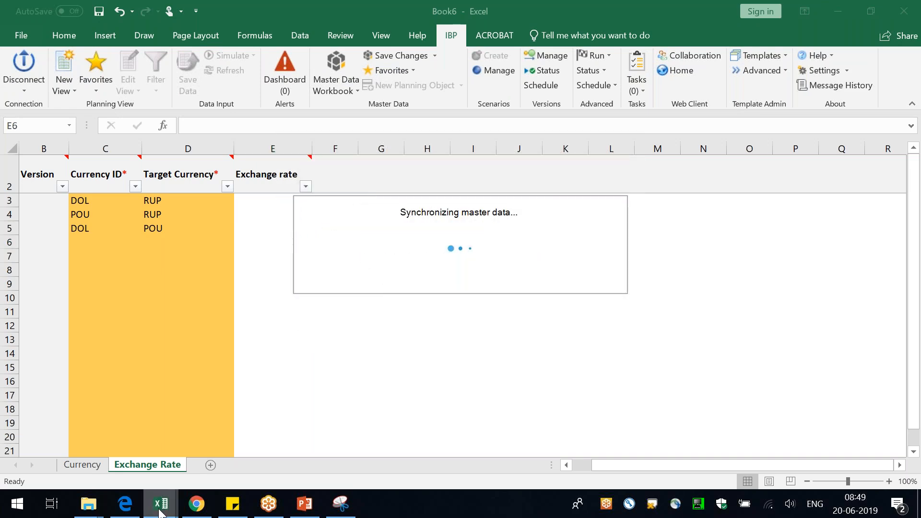
Edit the Maintenance Planning view and remove Base UOM and Target UoM Desc. from its planning level attributes.
mouse_move(160, 503)
click(585, 435)
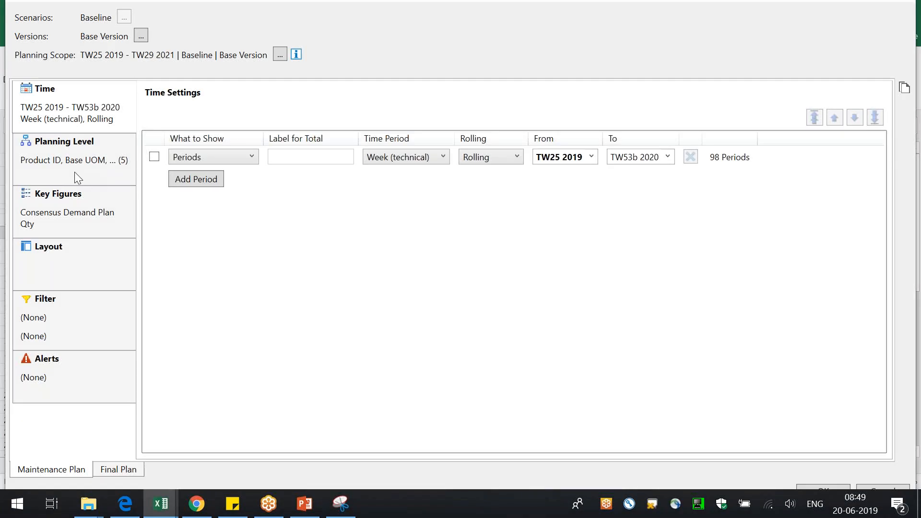
click(74, 173)
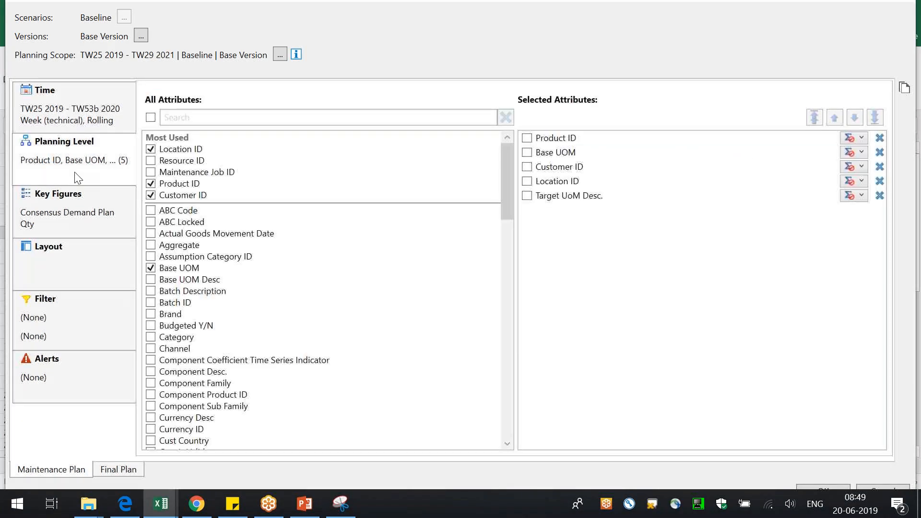
click(879, 152)
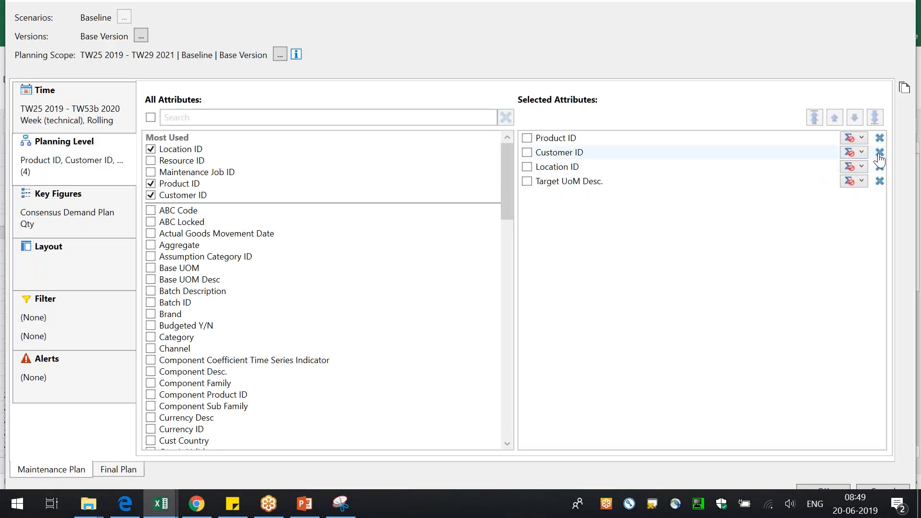
click(879, 181)
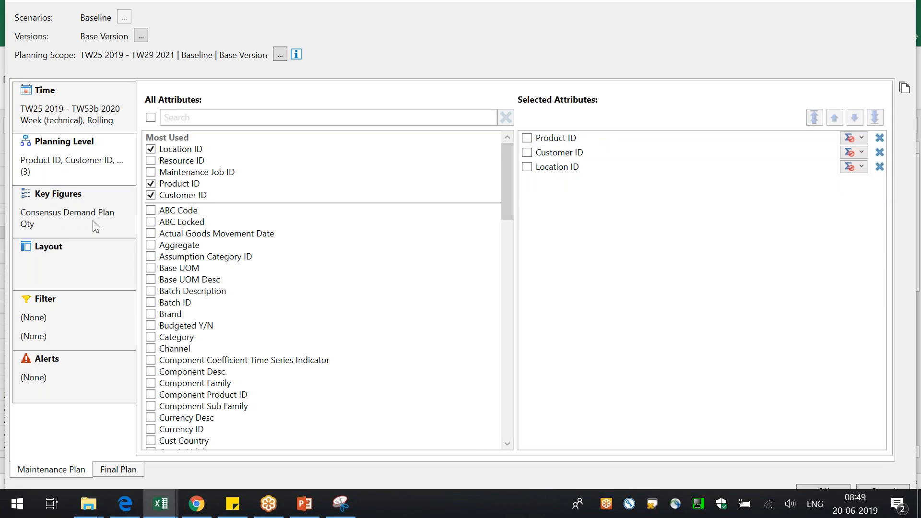
Search the key figures for "actuals", add Actuals Rev. to the selected key figures and try to apply the view.
click(70, 211)
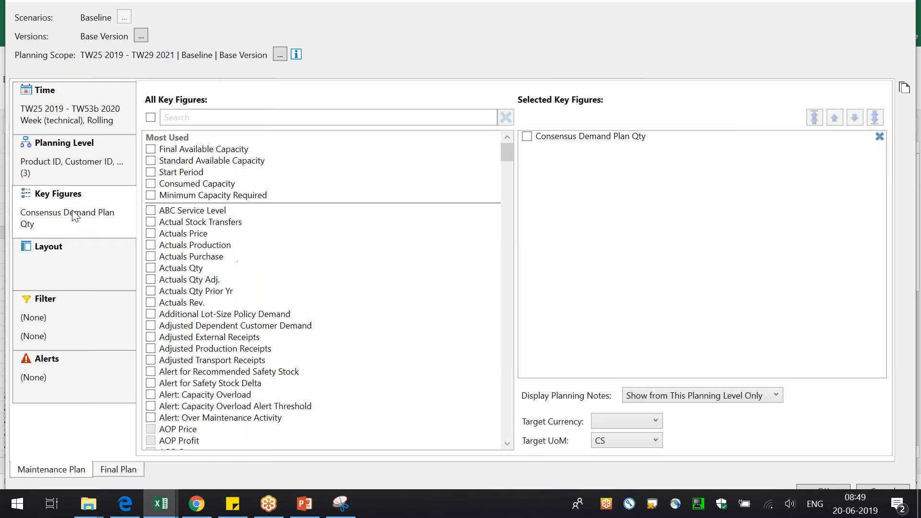
click(285, 121)
text(actuals)
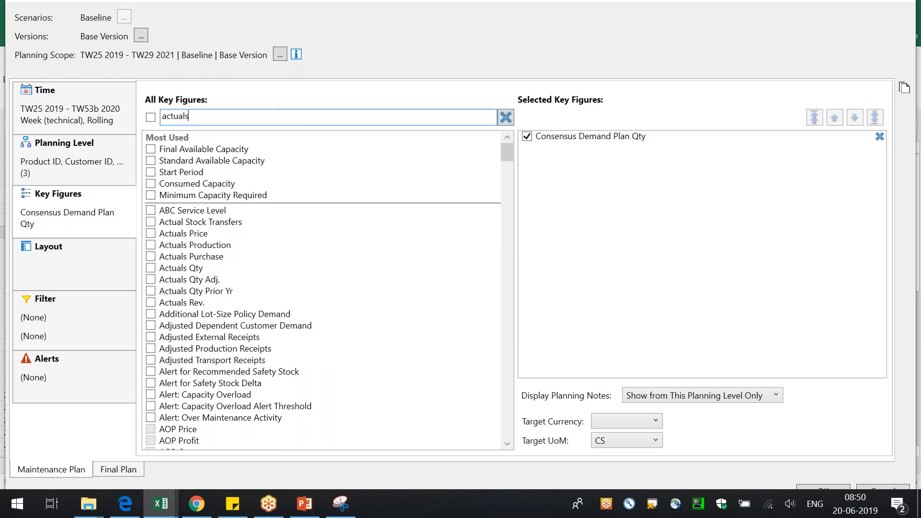
click(194, 205)
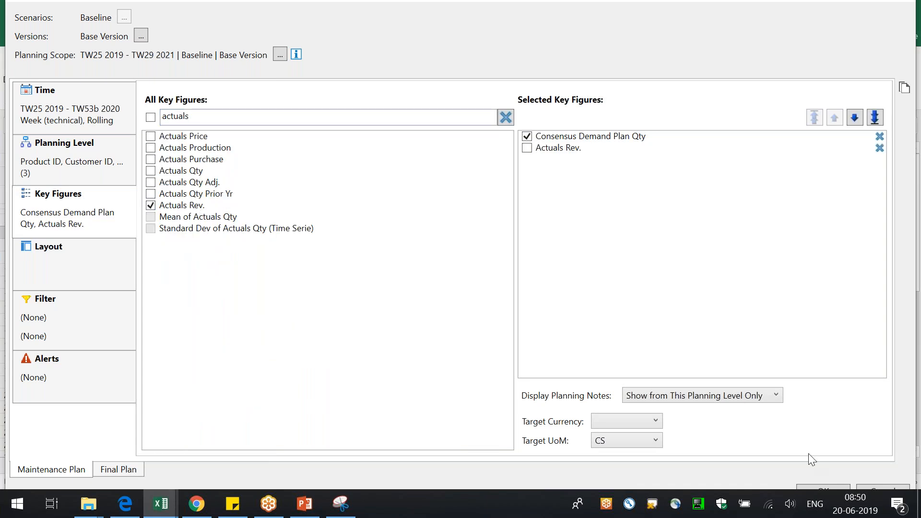
click(830, 488)
drag(371, 228, 631, 291)
key(Return)
Set the view's target currency to DOL and apply the planning view changes.
click(620, 419)
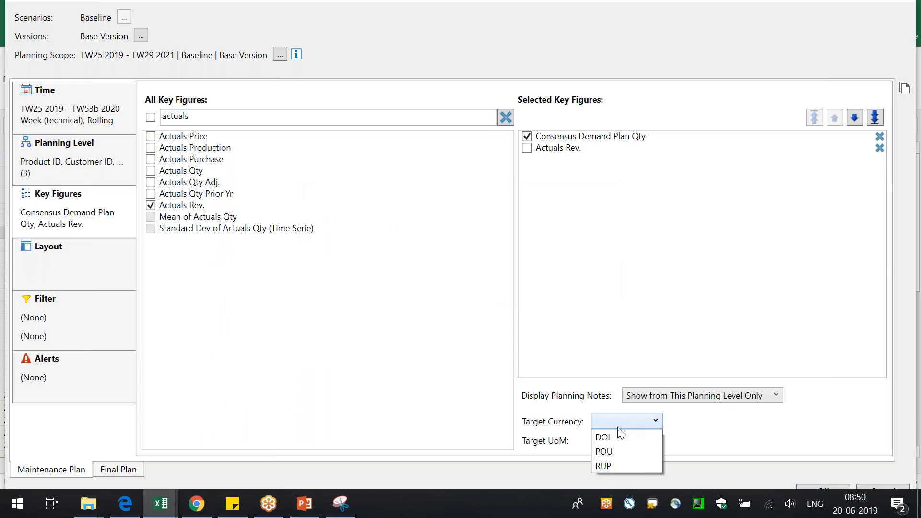
click(617, 434)
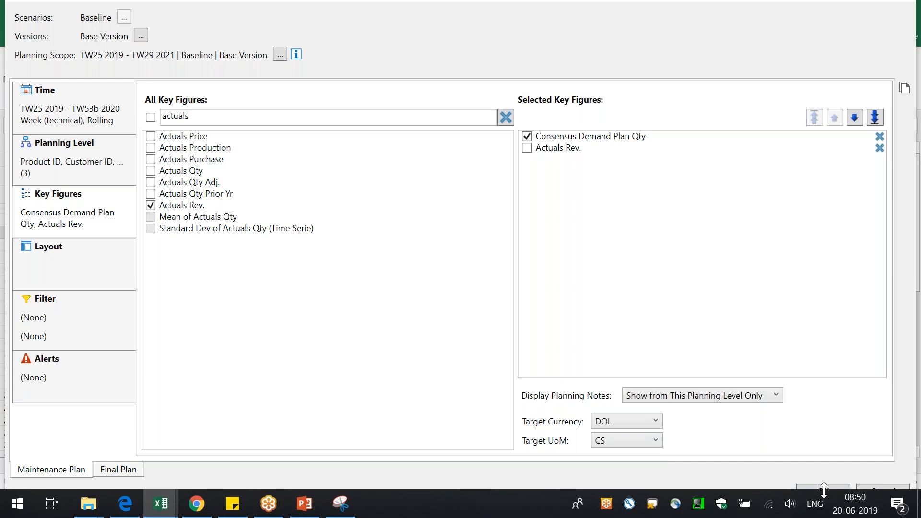
click(823, 488)
click(534, 287)
click(529, 284)
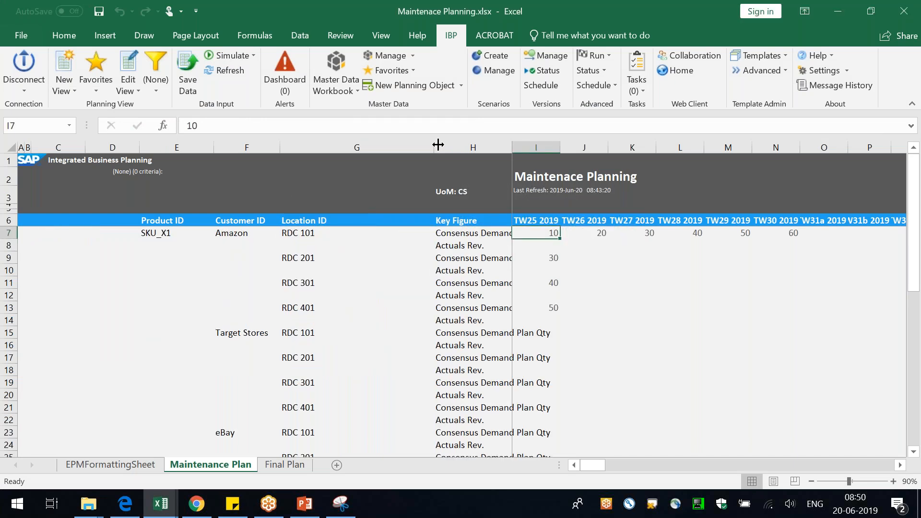
Narrow the Location ID column and adjust the Key Figure column so the full key figure names fit.
drag(432, 147, 356, 146)
drag(432, 148, 476, 148)
click(644, 307)
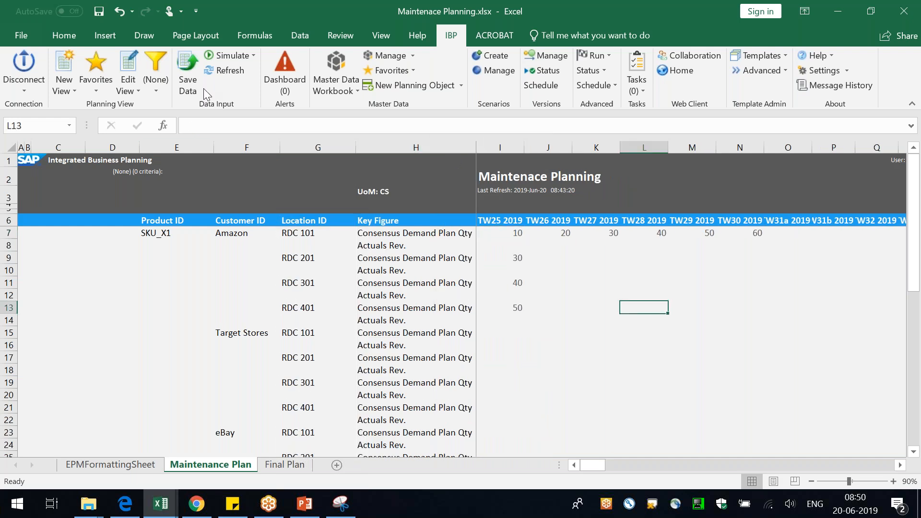
Remove Consensus Demand Plan Qty from the Maintenance Plan view's key figures, set its target currency to POU and apply the changes.
click(128, 63)
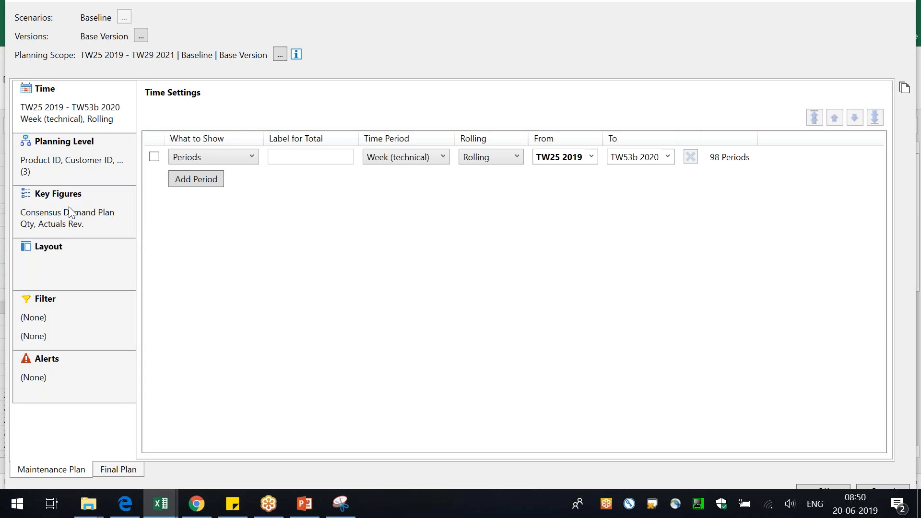
click(70, 212)
click(879, 136)
click(625, 439)
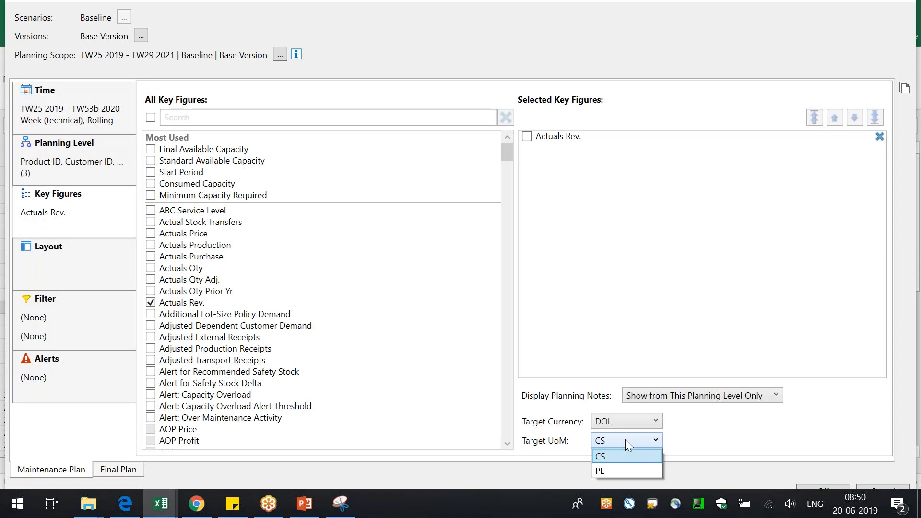
click(624, 418)
click(624, 418)
click(619, 448)
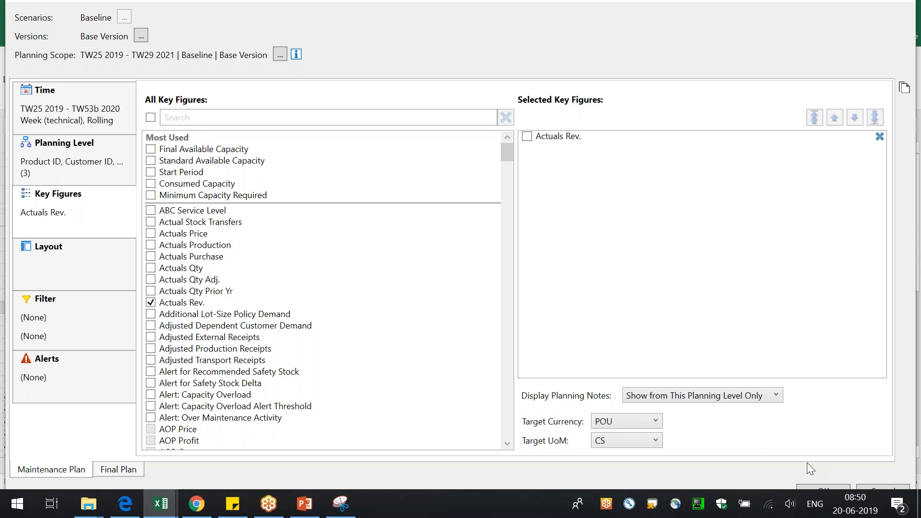
click(827, 484)
click(525, 284)
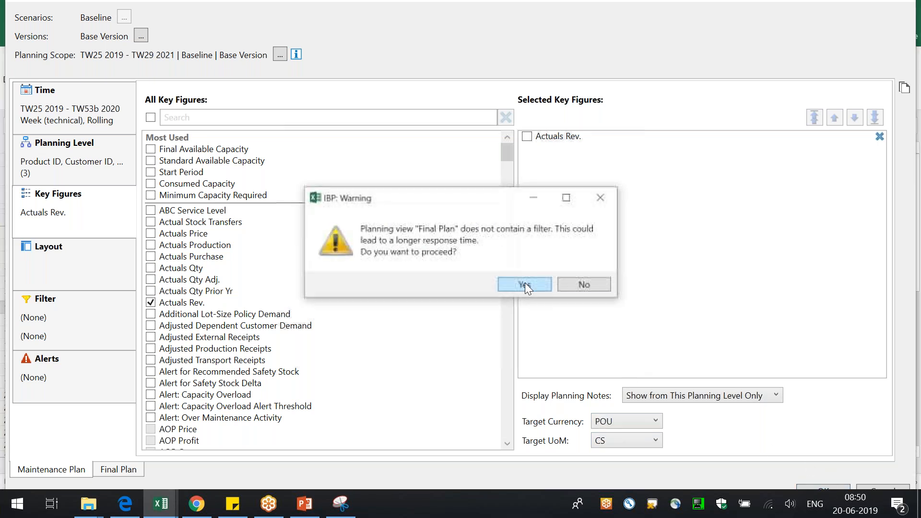
click(524, 284)
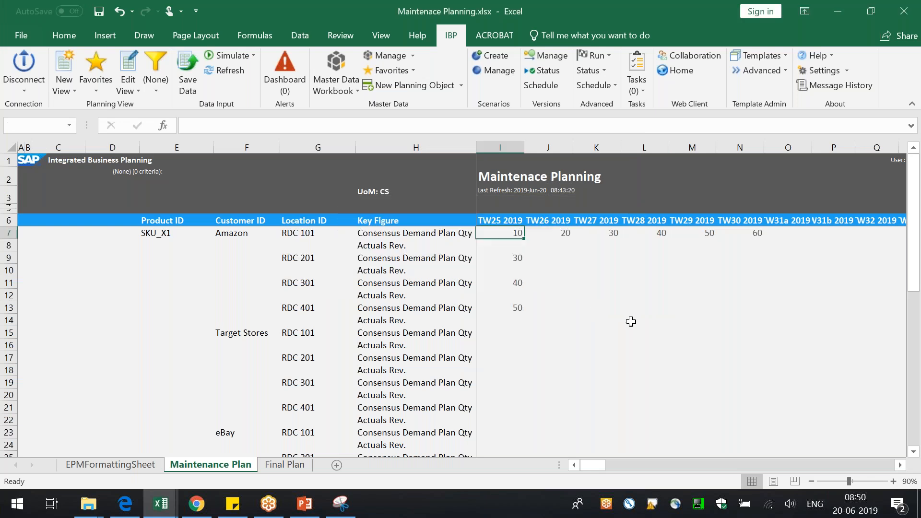
Compare the converted Actuals Rev. values with the stored DOL values in Book3 and the exchange rates in Book6.
click(400, 234)
click(513, 234)
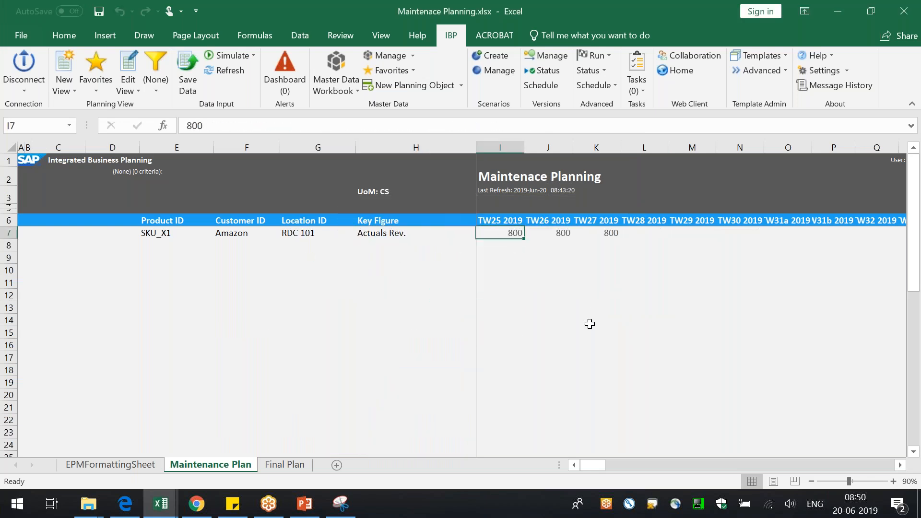
key(alt+Tab)
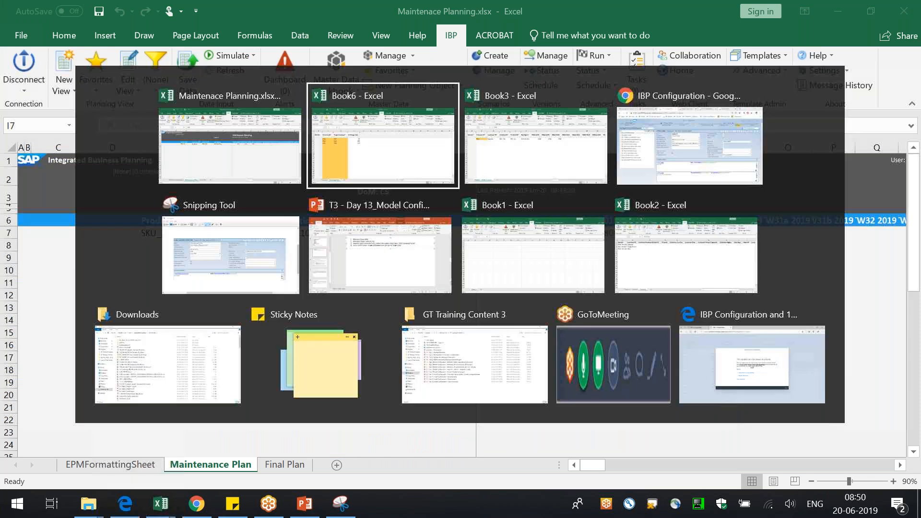
key(alt+Tab)
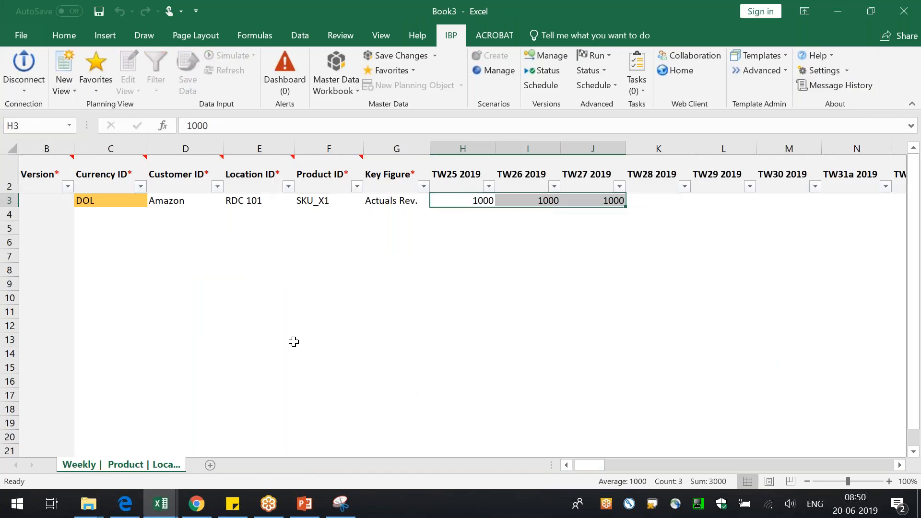
key(alt+Tab)
key(alt+Tab)
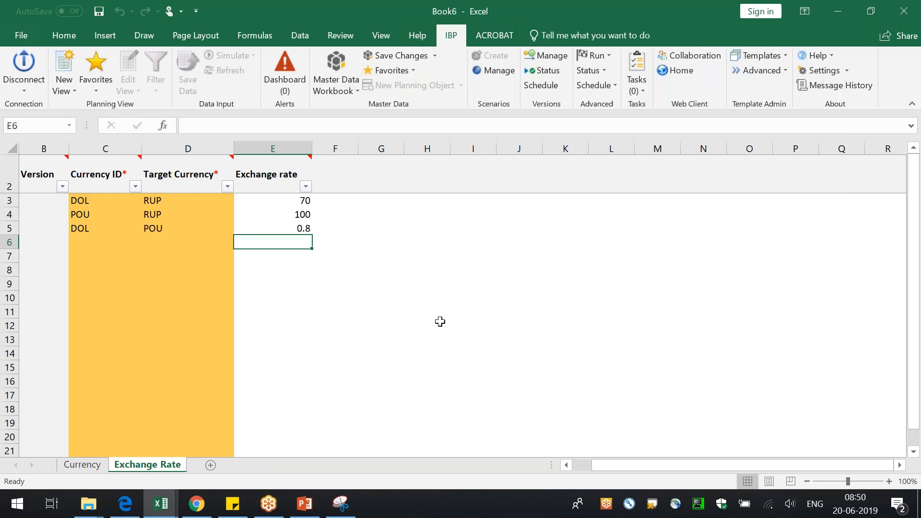
key(alt+Tab)
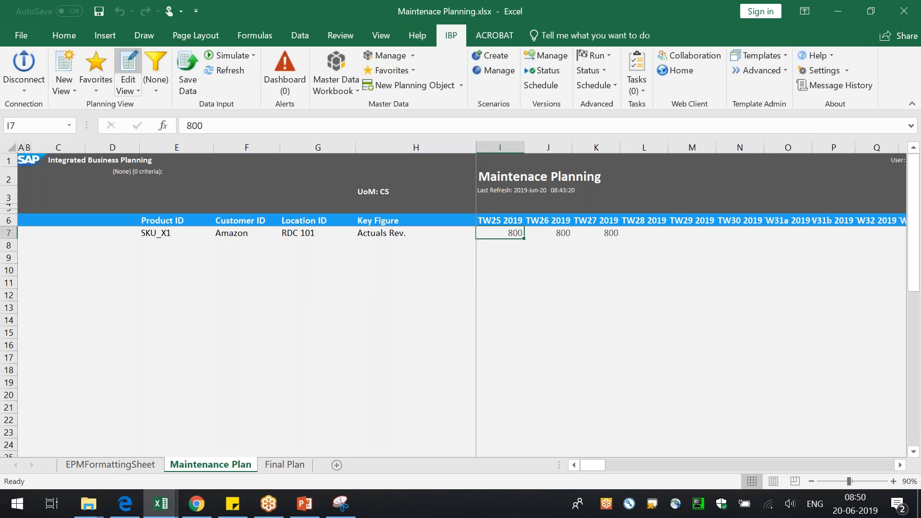
Set the Maintenance Plan view's target currency to RUP, apply the change and narrow the Key Figure column.
click(128, 67)
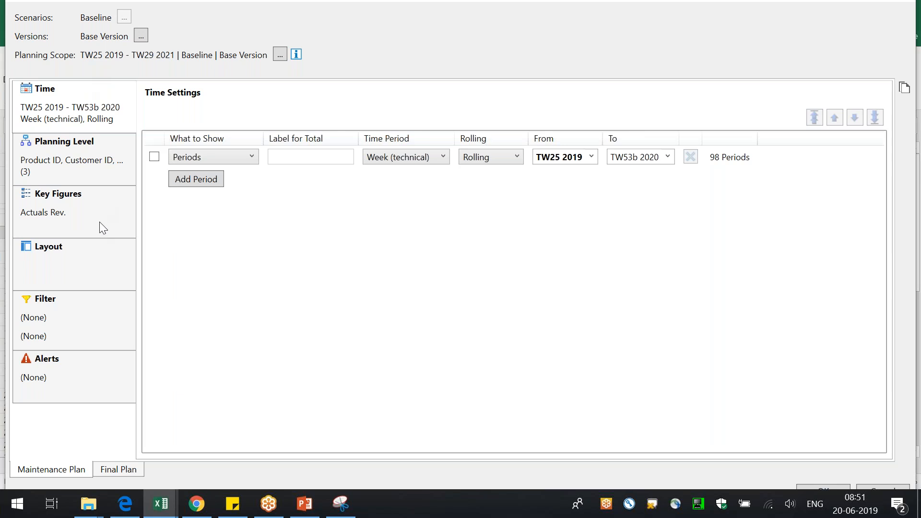
click(102, 221)
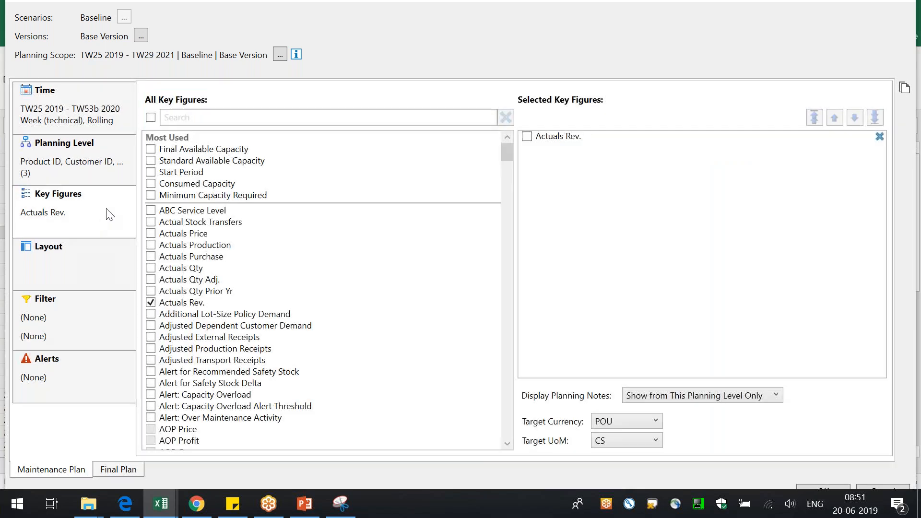
click(618, 440)
click(631, 417)
click(631, 417)
click(617, 468)
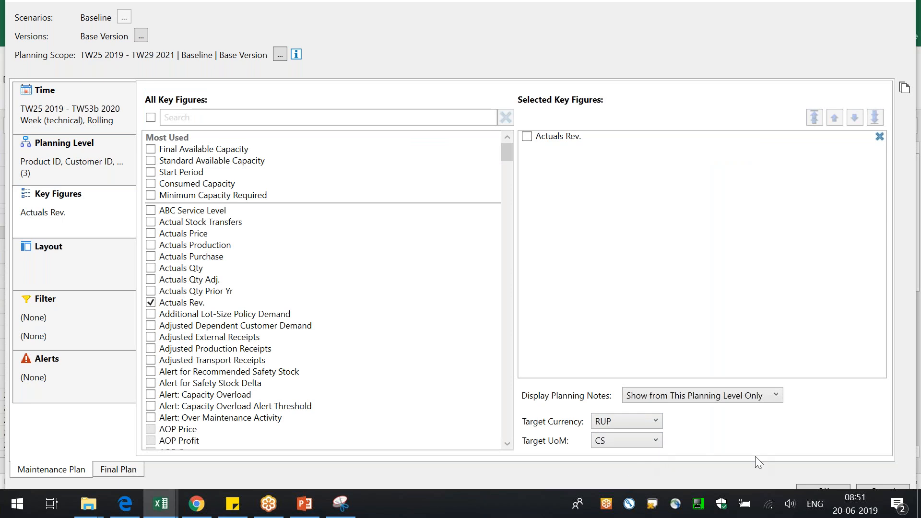
click(829, 488)
click(529, 284)
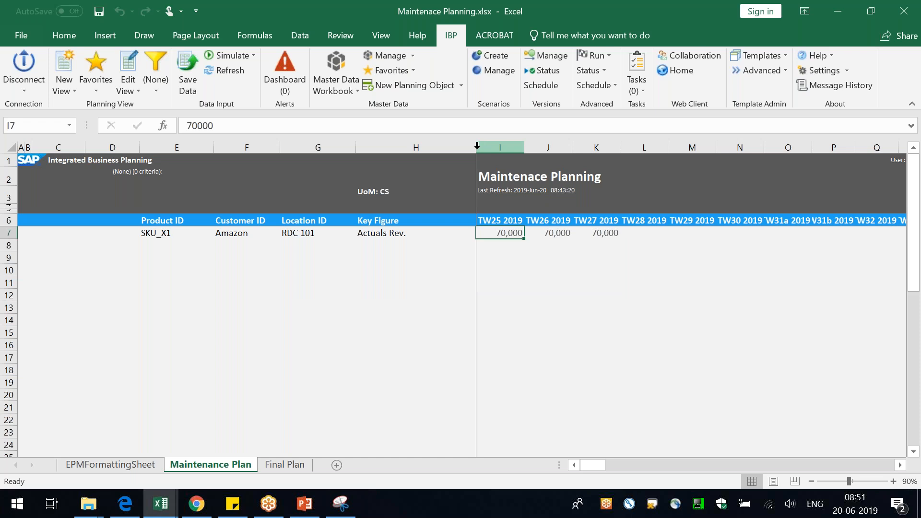
drag(474, 148, 423, 209)
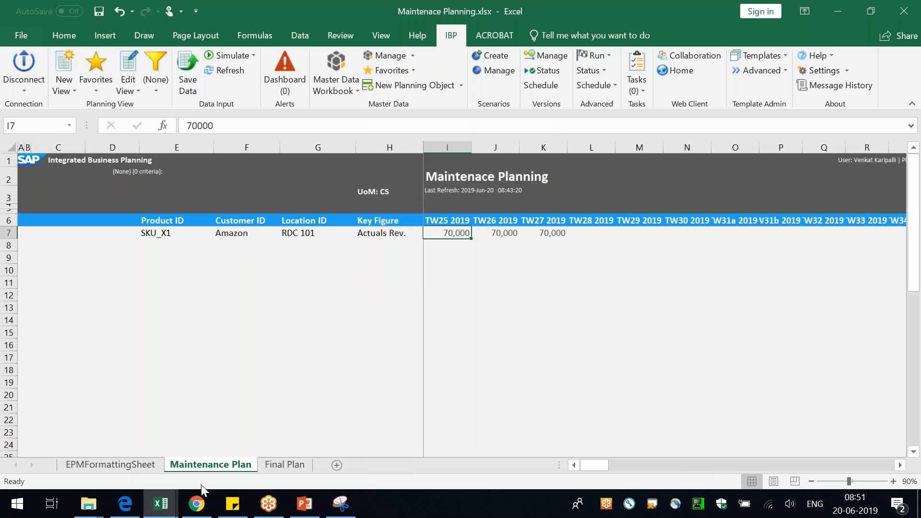
Switch to IBP Configuration in Chrome and create key figure ZTESTPLANNEDPRODUCTION with base planning level WKPRODLOC.
click(203, 500)
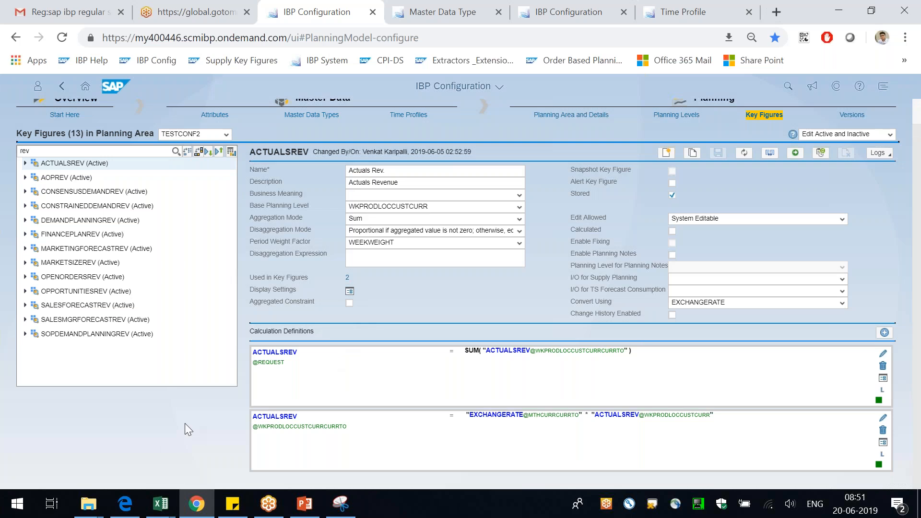
click(667, 153)
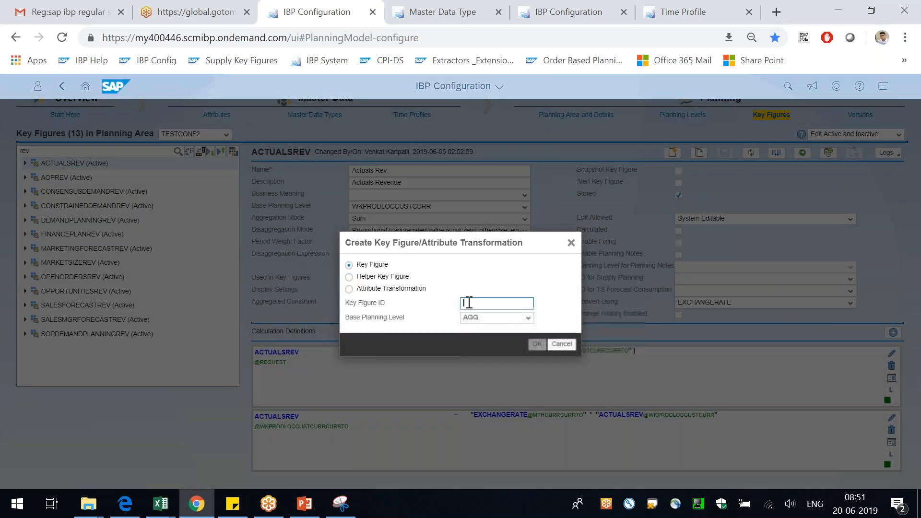
click(469, 302)
text(ZTETS)
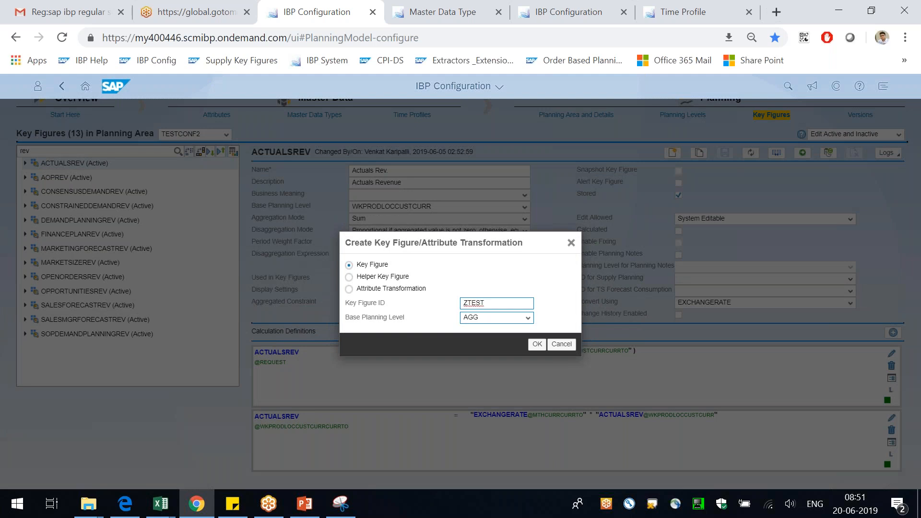
text(P)
text(LANNEDPRODUCTION)
click(489, 317)
text(WKP)
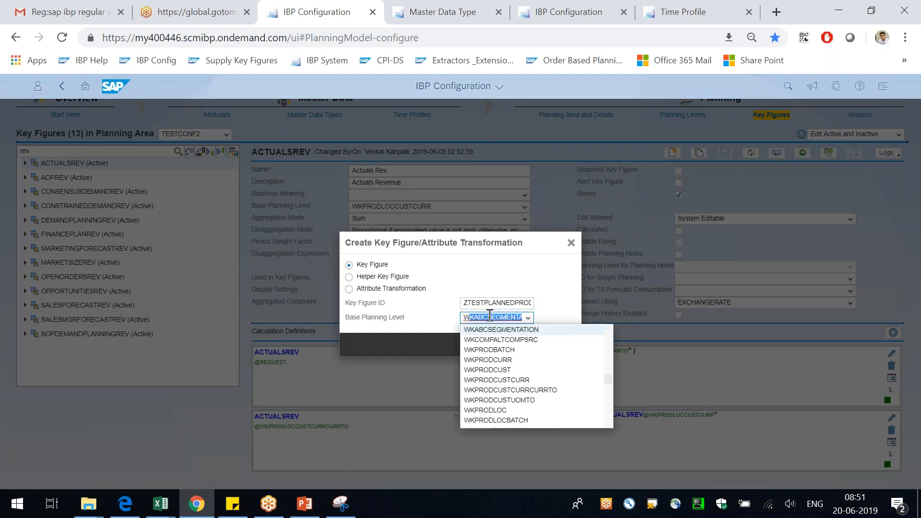
text(RODLOC)
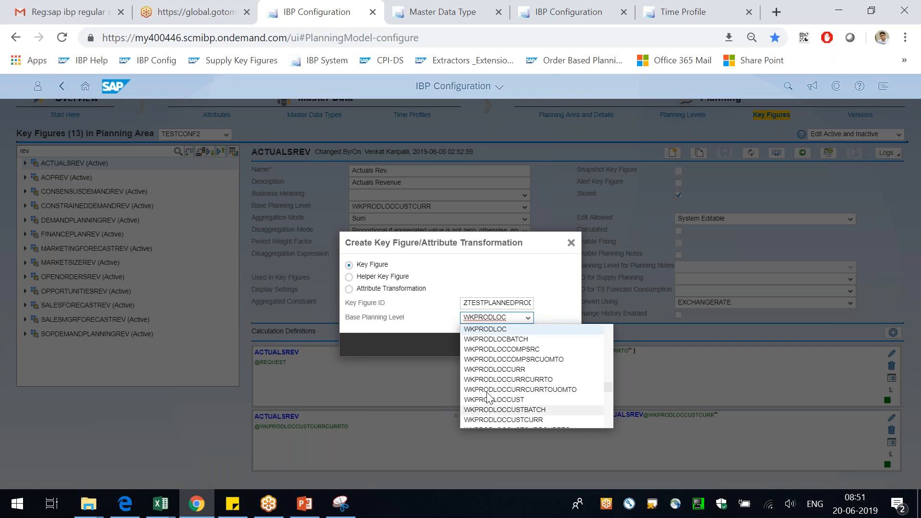
click(548, 330)
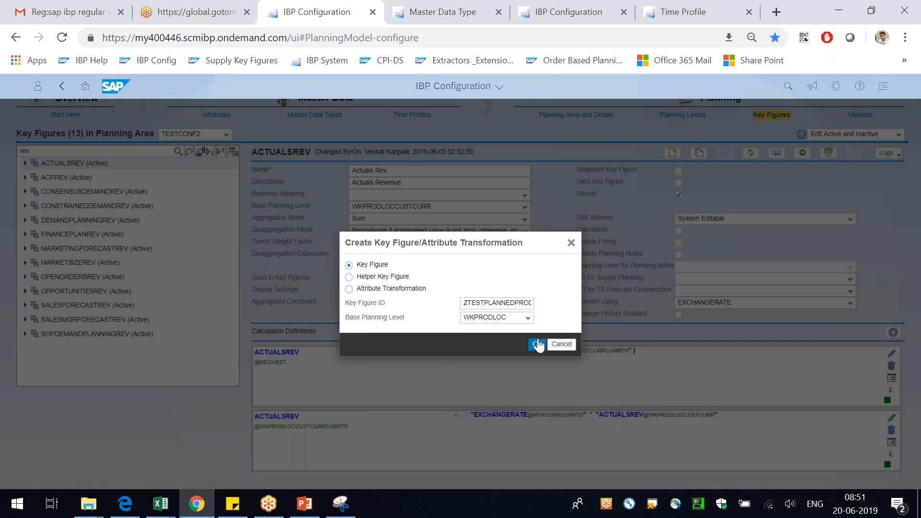
click(537, 345)
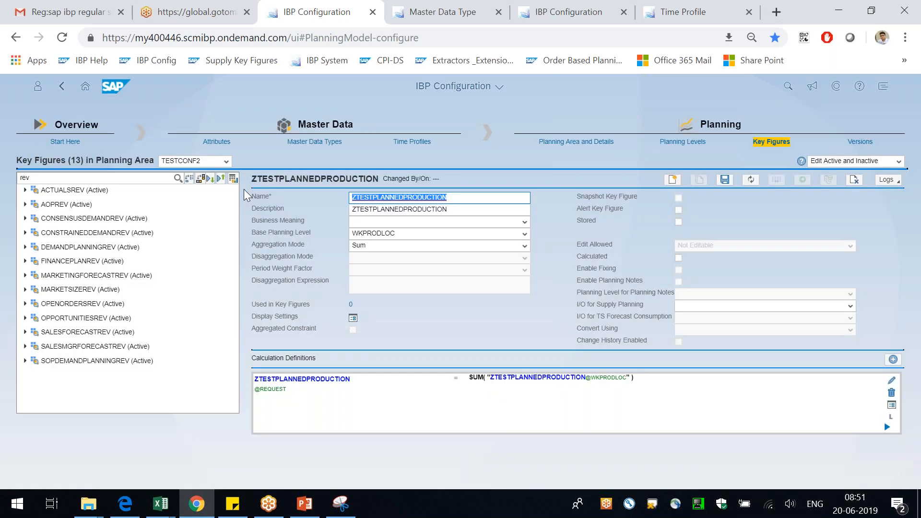
Give the new key figure the name and description Planned Production, and make it stored and System Editable.
text(Planned Production)
key(ctrl+a)
key(ctrl+c)
key(Tab)
key(ctrl+v)
click(677, 222)
click(719, 246)
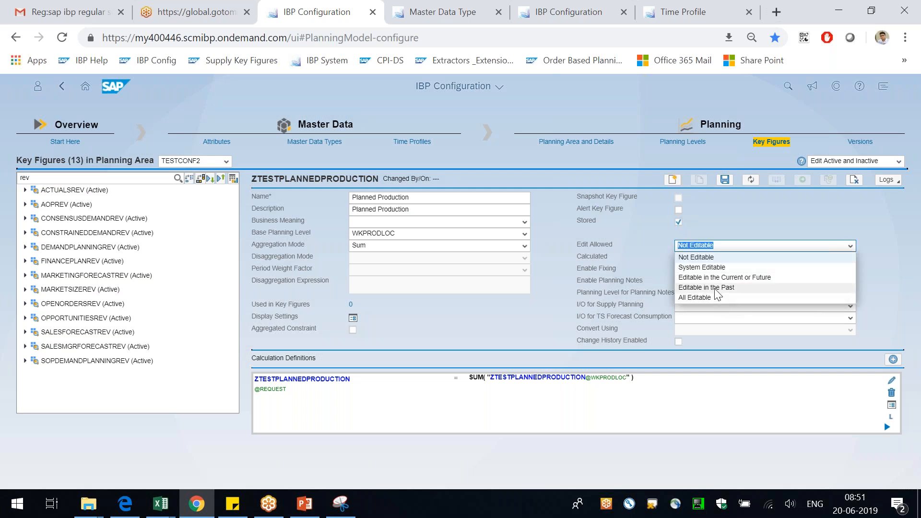
click(705, 267)
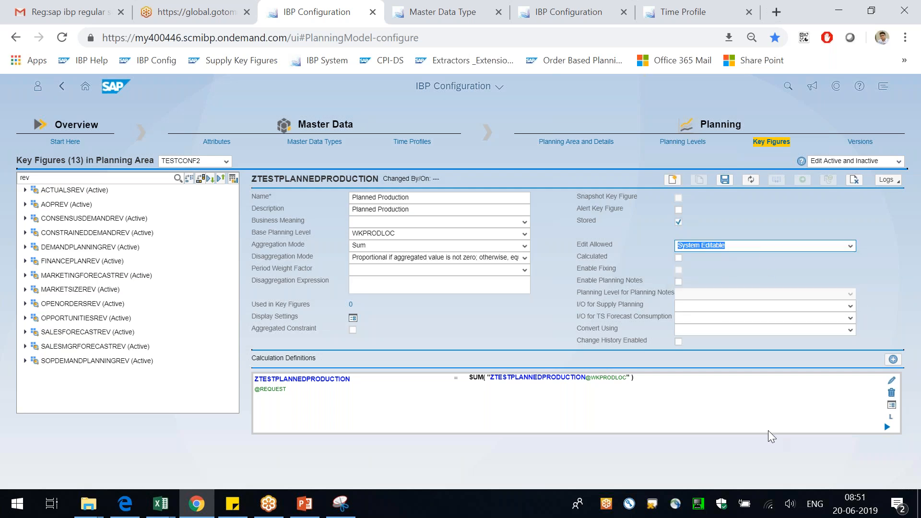
Add a calculation at WKPRODLOC, "ZTESTPLANNEDPRODUCTION@WKPRODLOC" * "UOMCONVERSIONFACTOR@PRODUOMTO", try to validate it and read the error message.
click(893, 363)
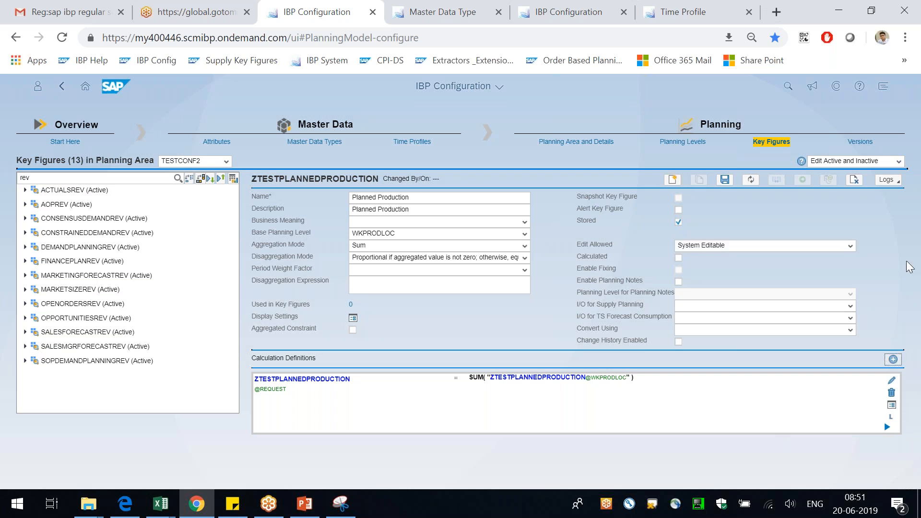
click(540, 422)
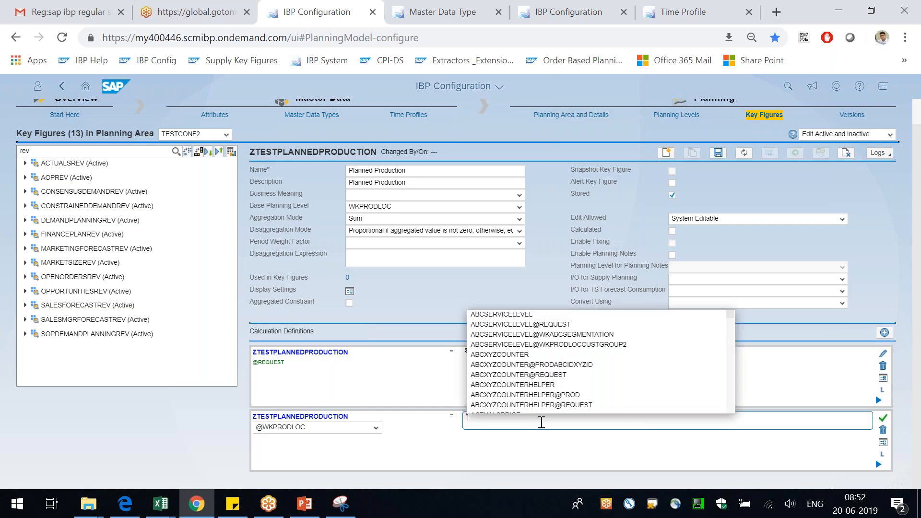
text("ZTESTPLA)
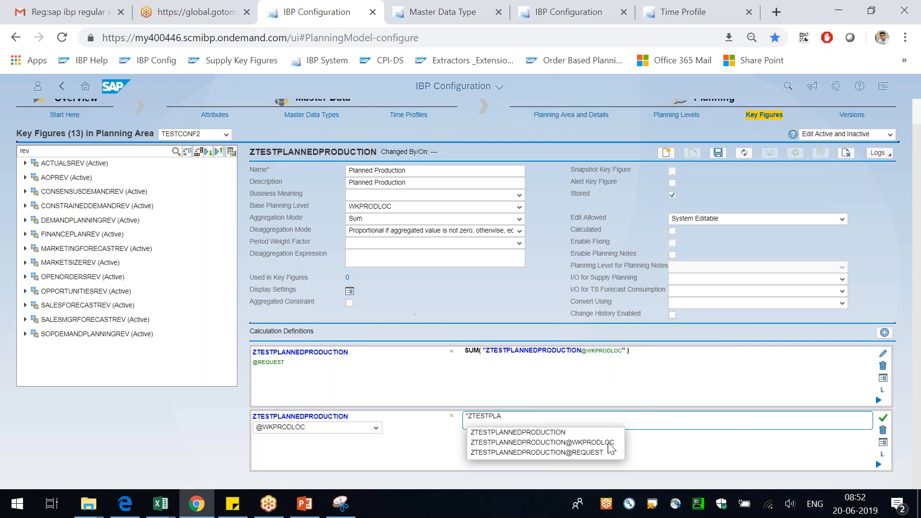
click(605, 442)
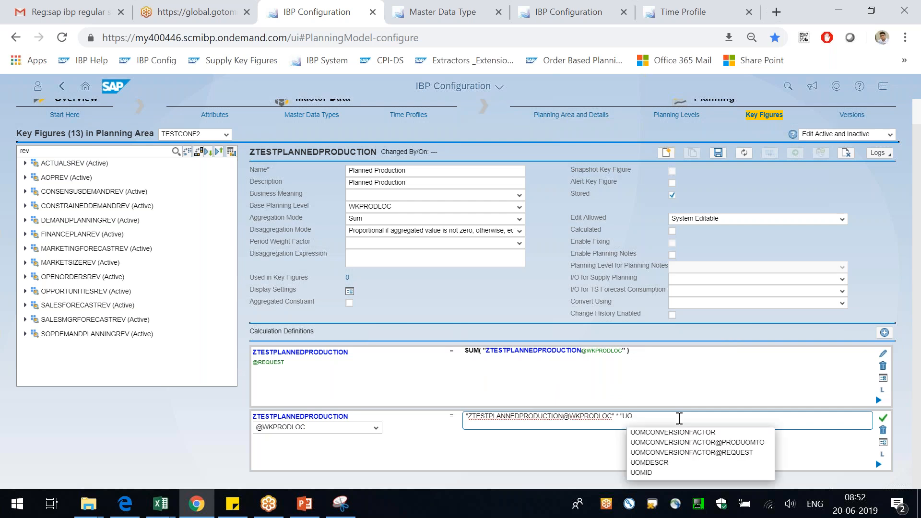
click(698, 442)
click(883, 418)
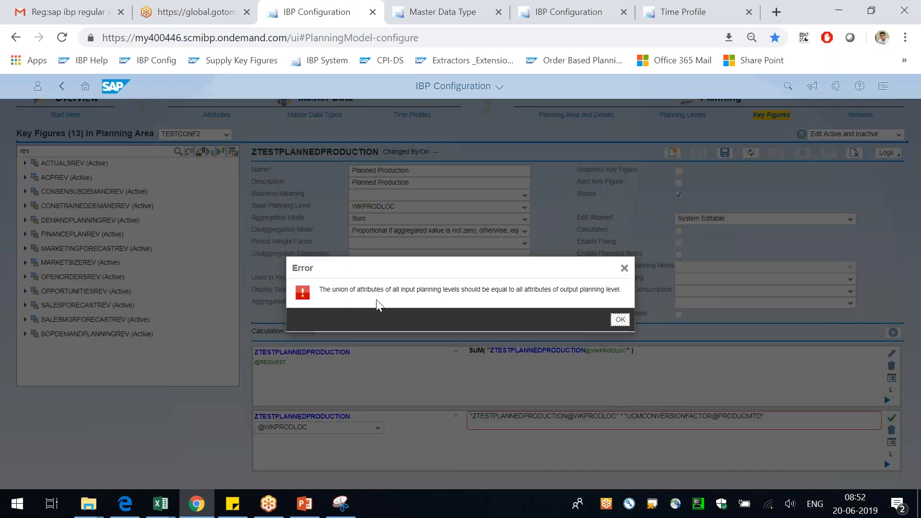
drag(346, 289, 318, 289)
drag(459, 289, 360, 288)
drag(515, 289, 605, 314)
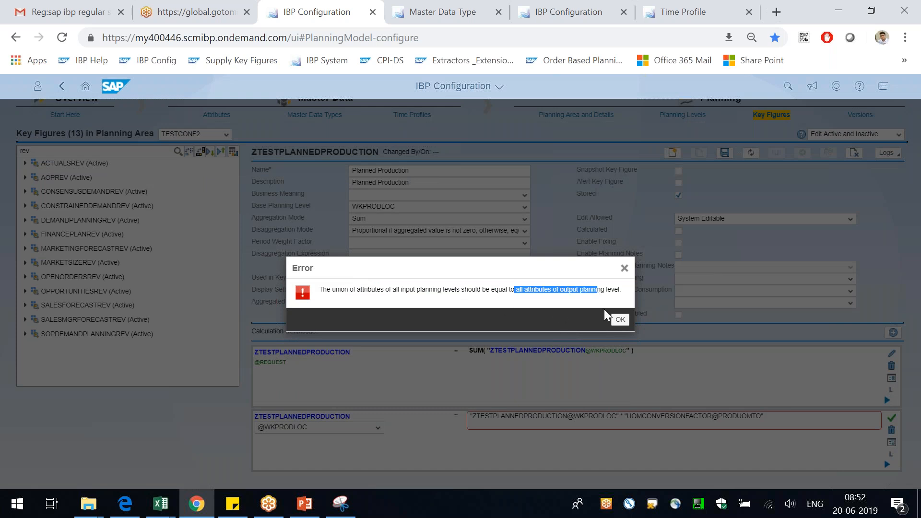
click(624, 266)
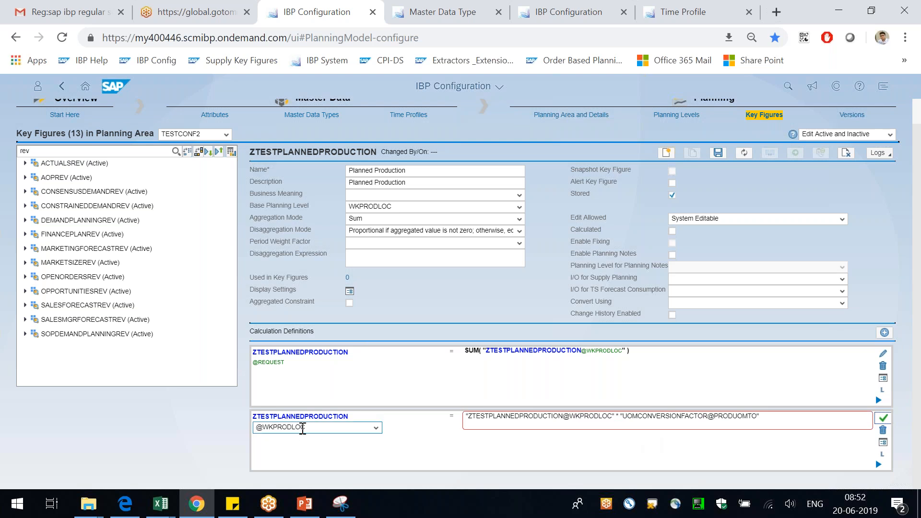
click(316, 428)
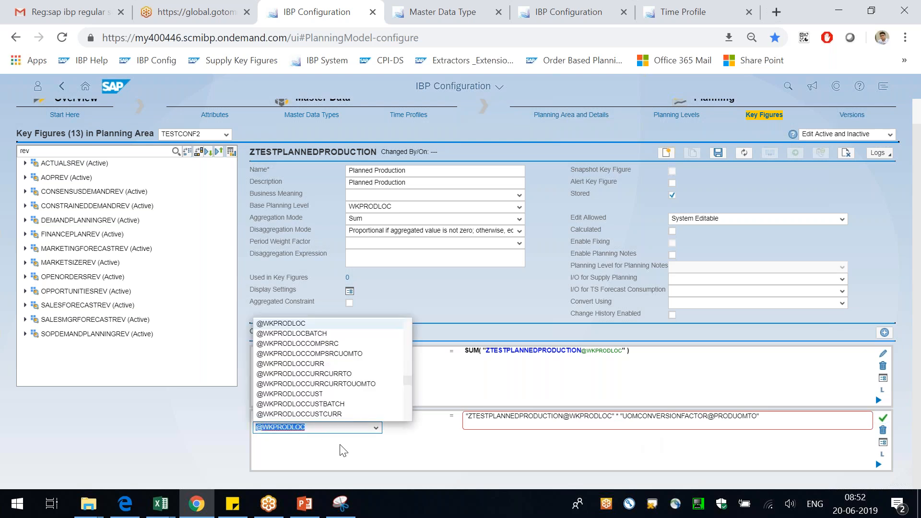
text(@WKPRODLOCUOMTO)
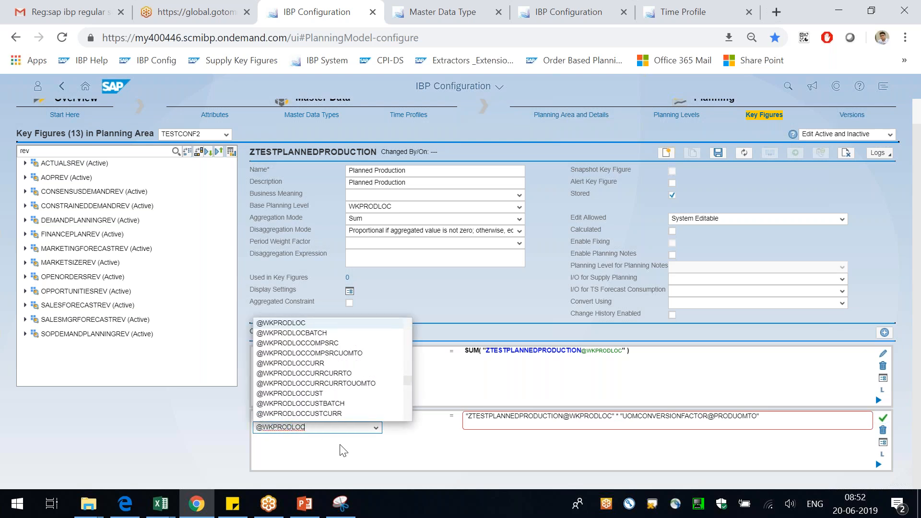
click(214, 437)
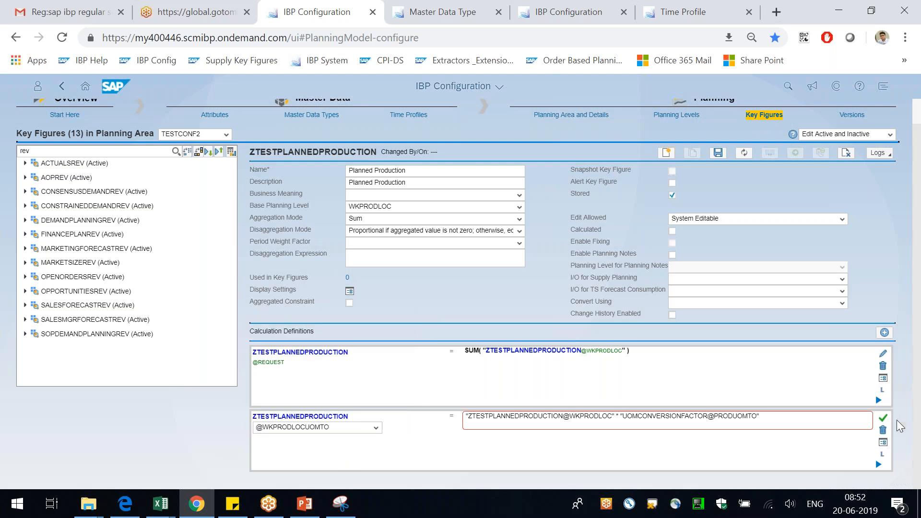
click(883, 417)
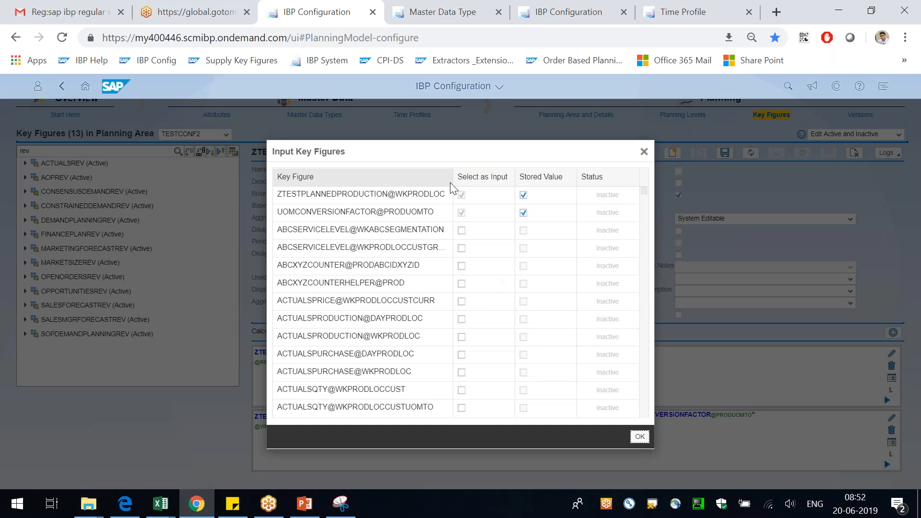
drag(307, 195, 374, 194)
drag(283, 212, 366, 211)
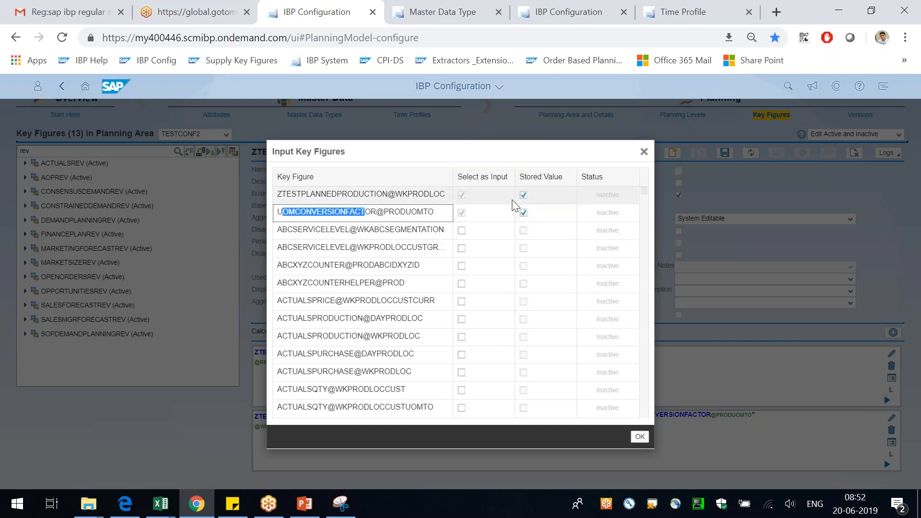
click(641, 438)
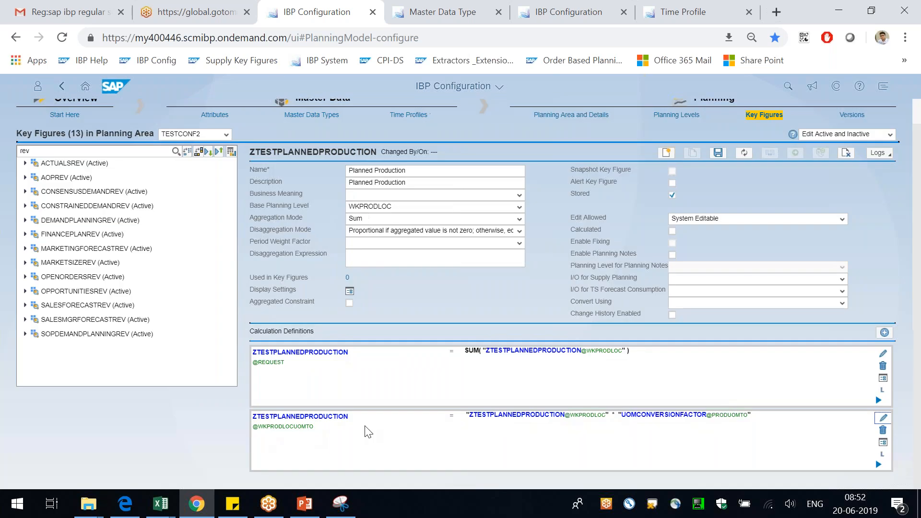
Set the key figure to convert using UOMCONVERSIONFACTOR.
click(706, 302)
click(845, 298)
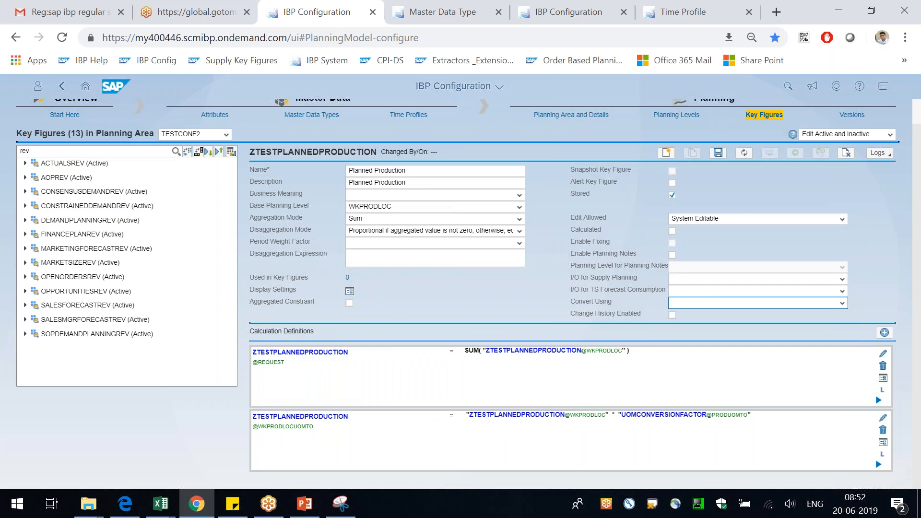
text(UOMCONVERSIONFACTOR)
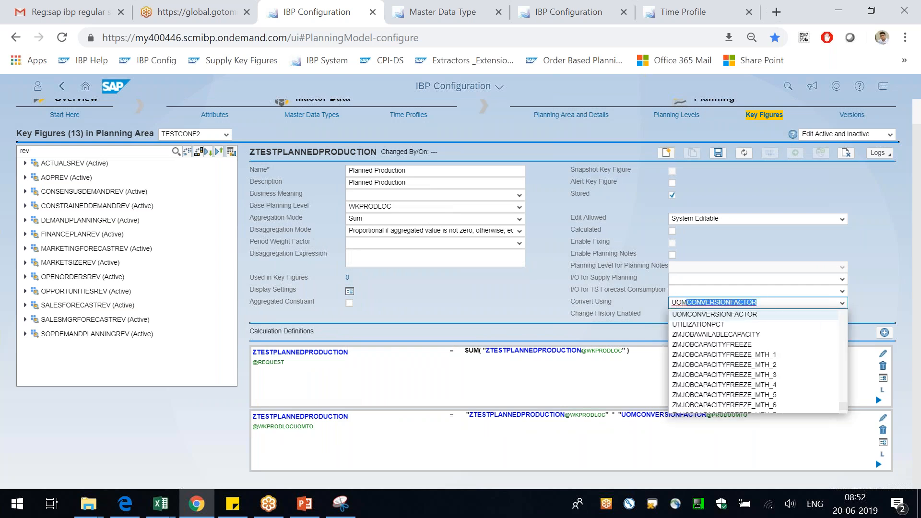
click(749, 318)
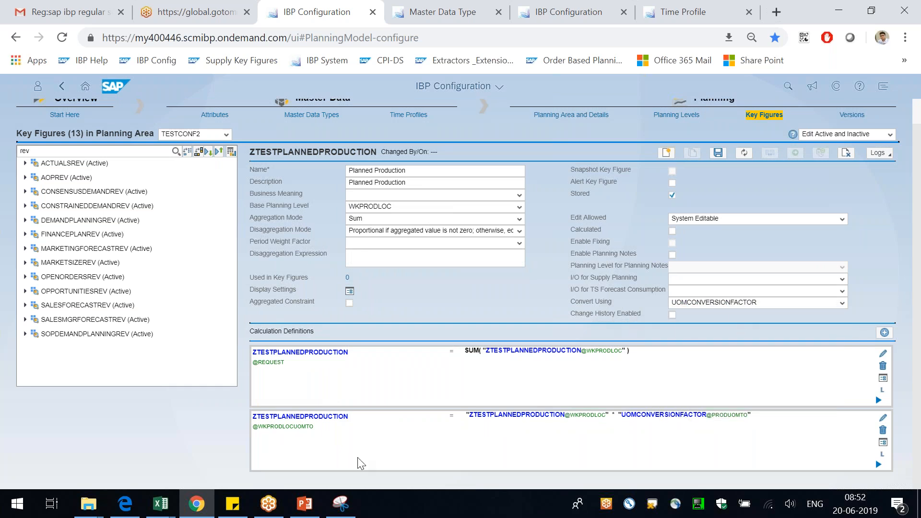
triple_click(291, 363)
click(883, 353)
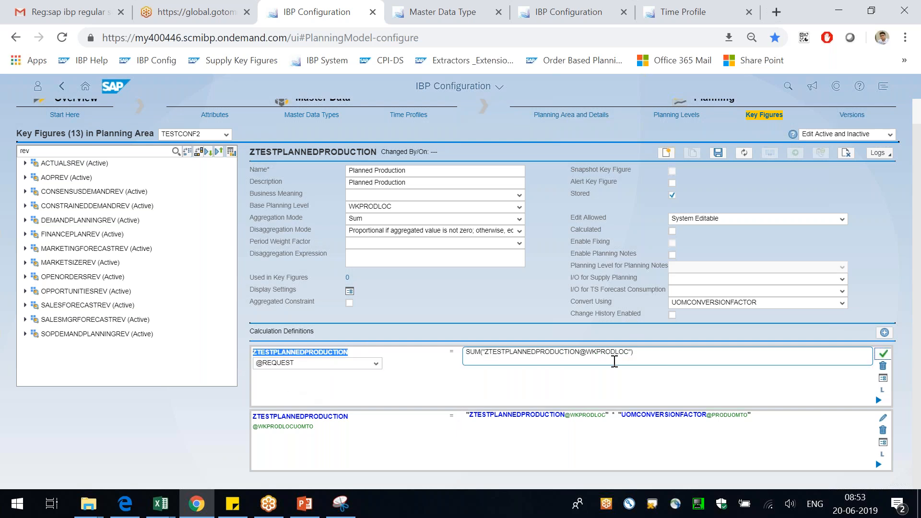
drag(627, 354, 831, 352)
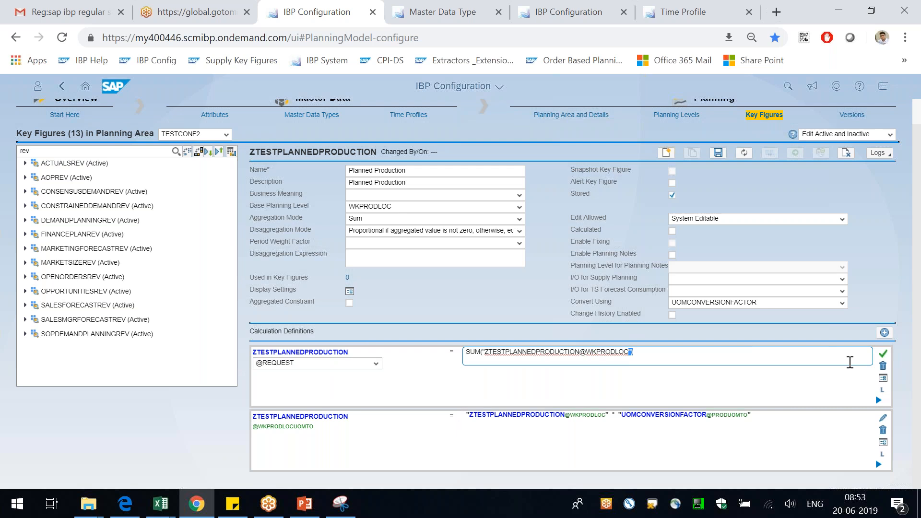
key(BackSpace)
text(U)
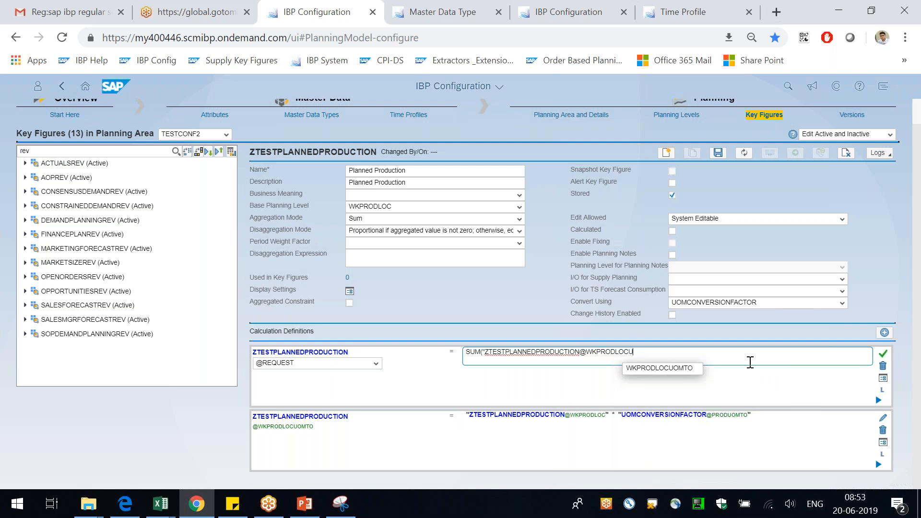
click(680, 371)
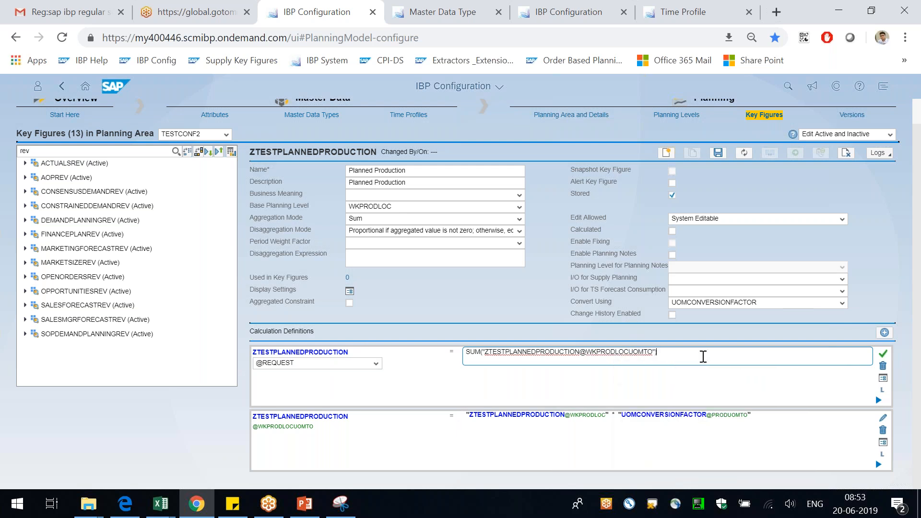
click(883, 354)
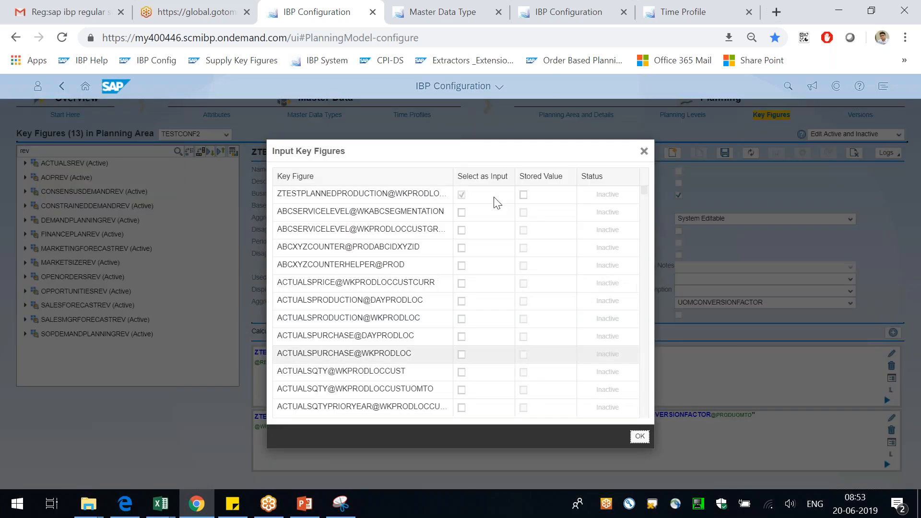
drag(453, 230, 569, 229)
drag(396, 189, 470, 188)
drag(403, 190, 444, 189)
click(642, 440)
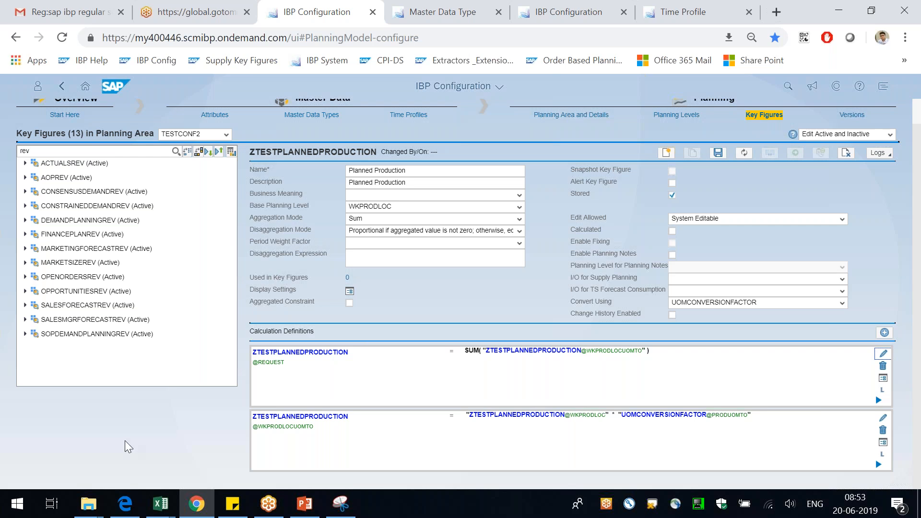
click(270, 503)
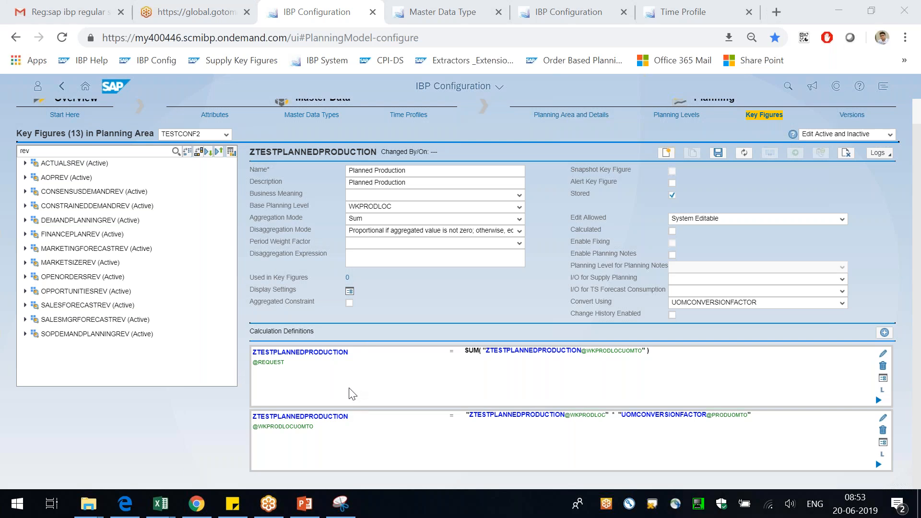
click(410, 229)
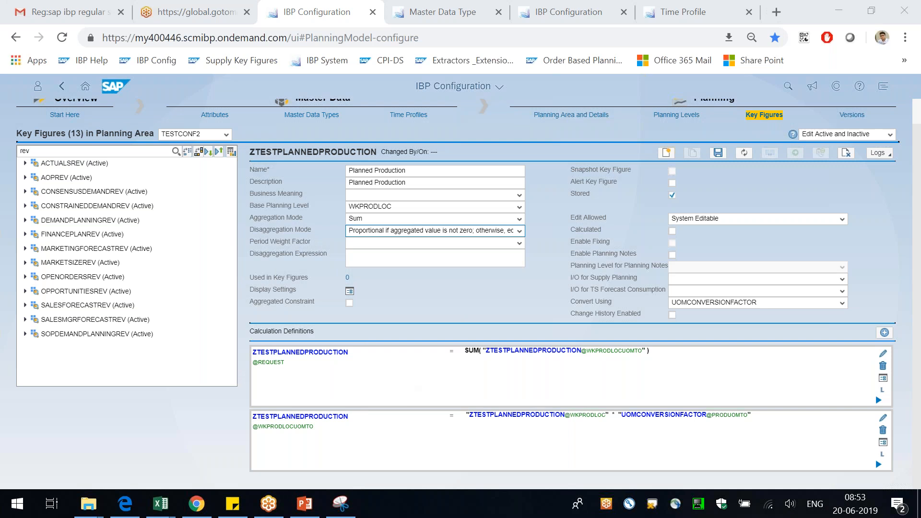
click(432, 222)
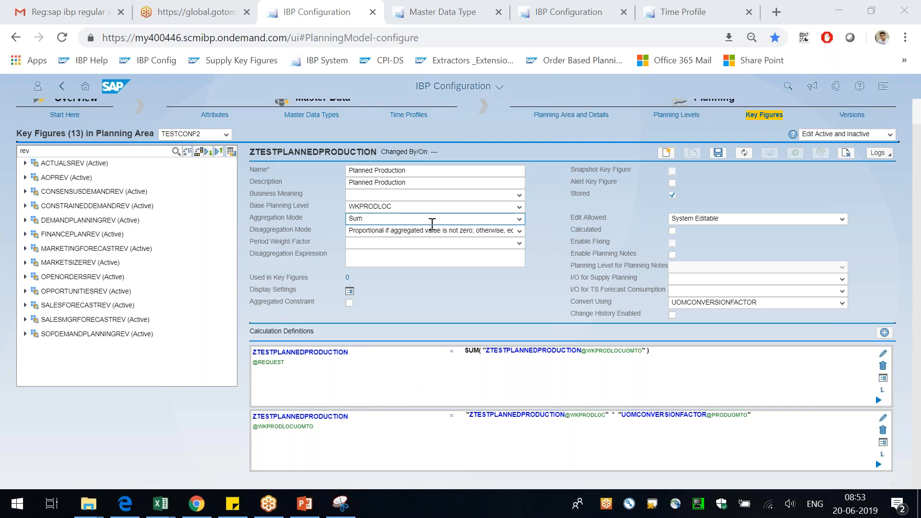